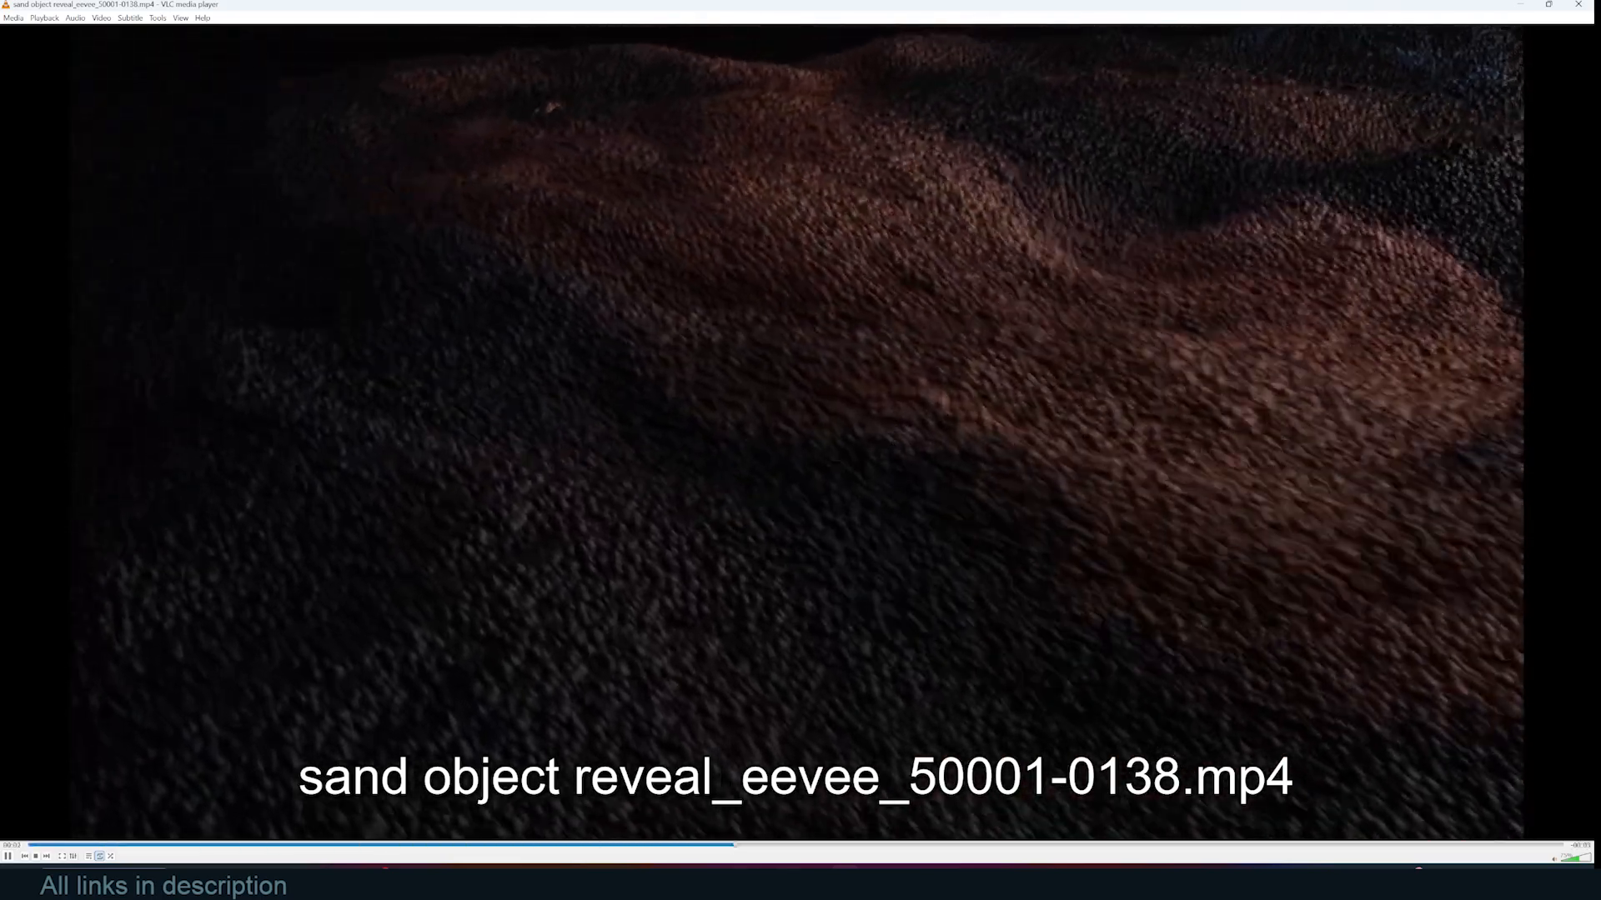
Switch to Blender, select the points_0 sand object, and inspect the simulation from several angles at different frames, including 46 and 3
click(667, 821)
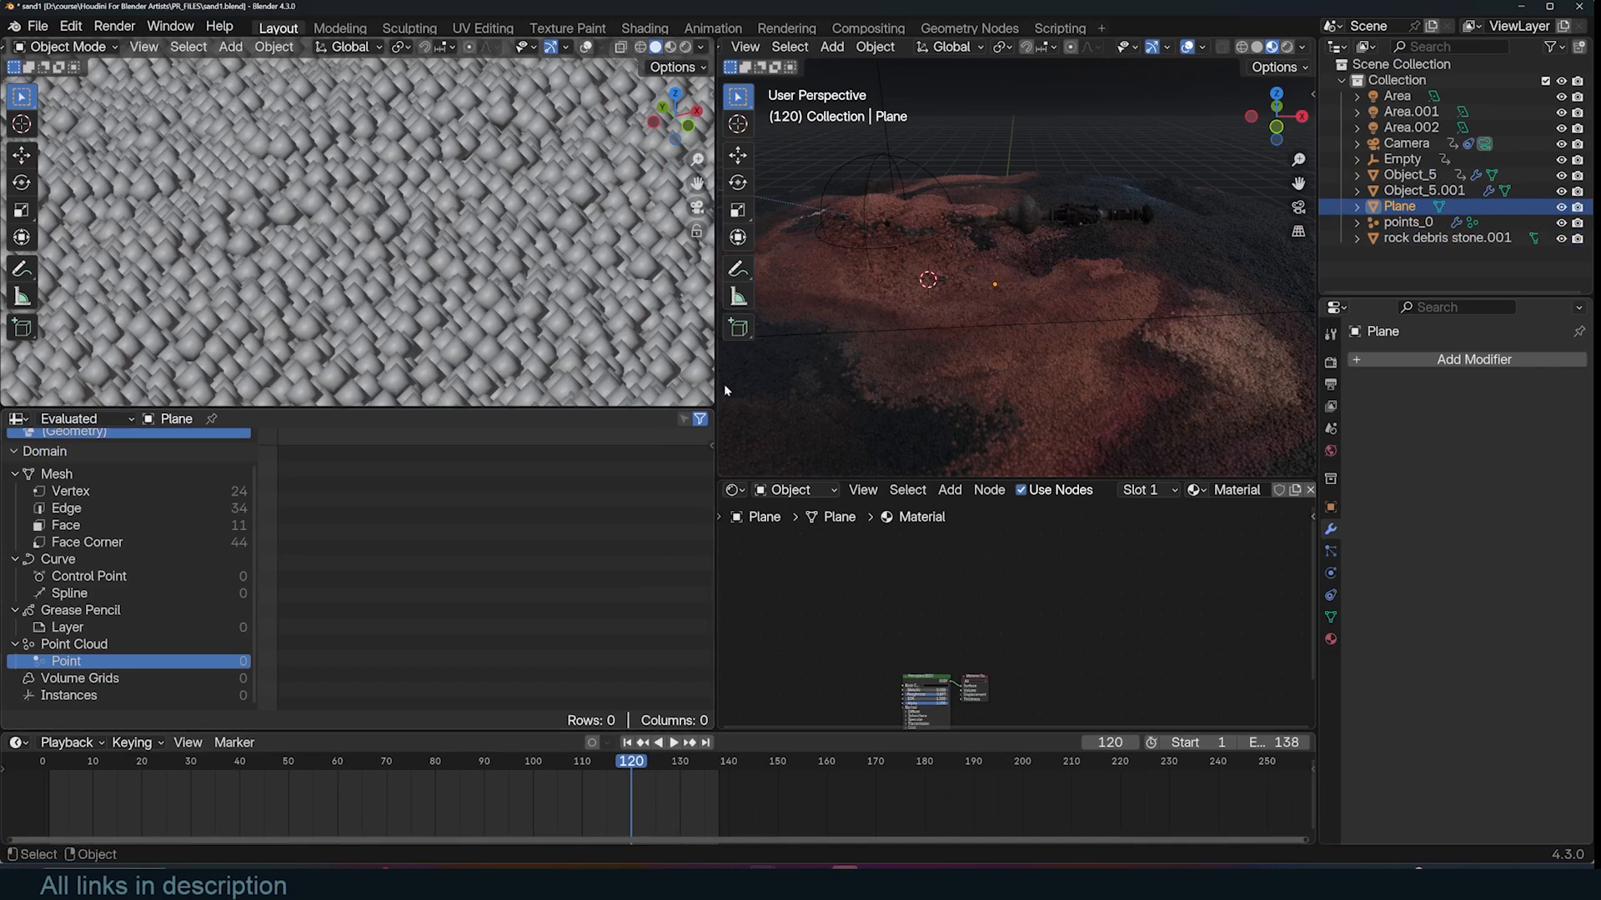
click(1026, 351)
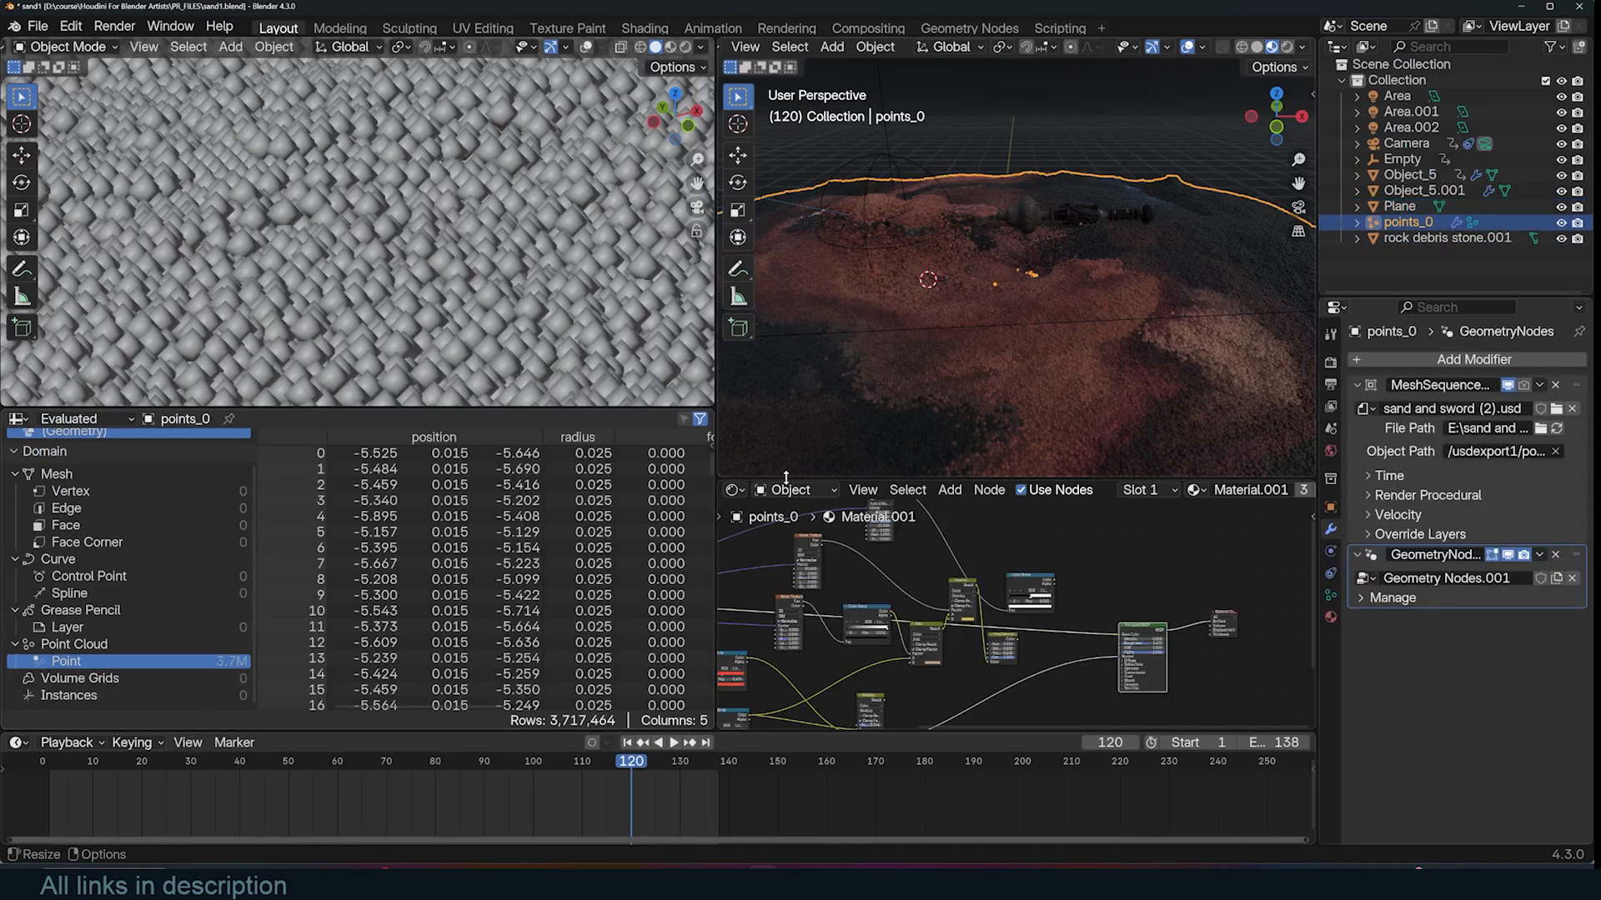
drag(393, 762, 268, 761)
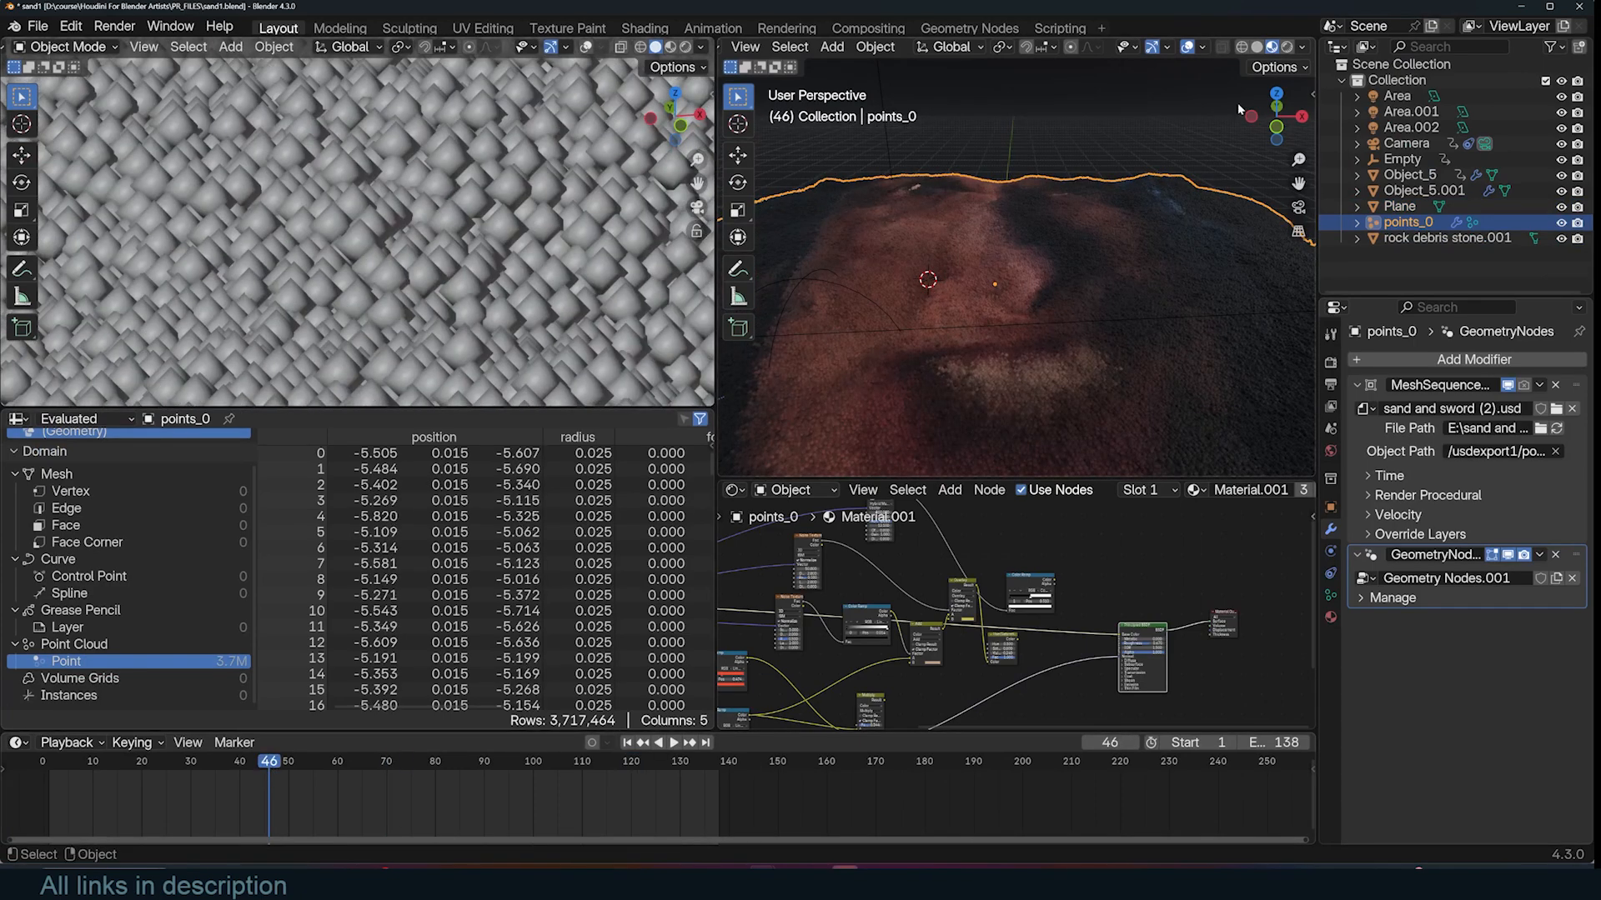
middle_drag(1163, 243, 1172, 367)
middle_drag(1099, 220, 1040, 303)
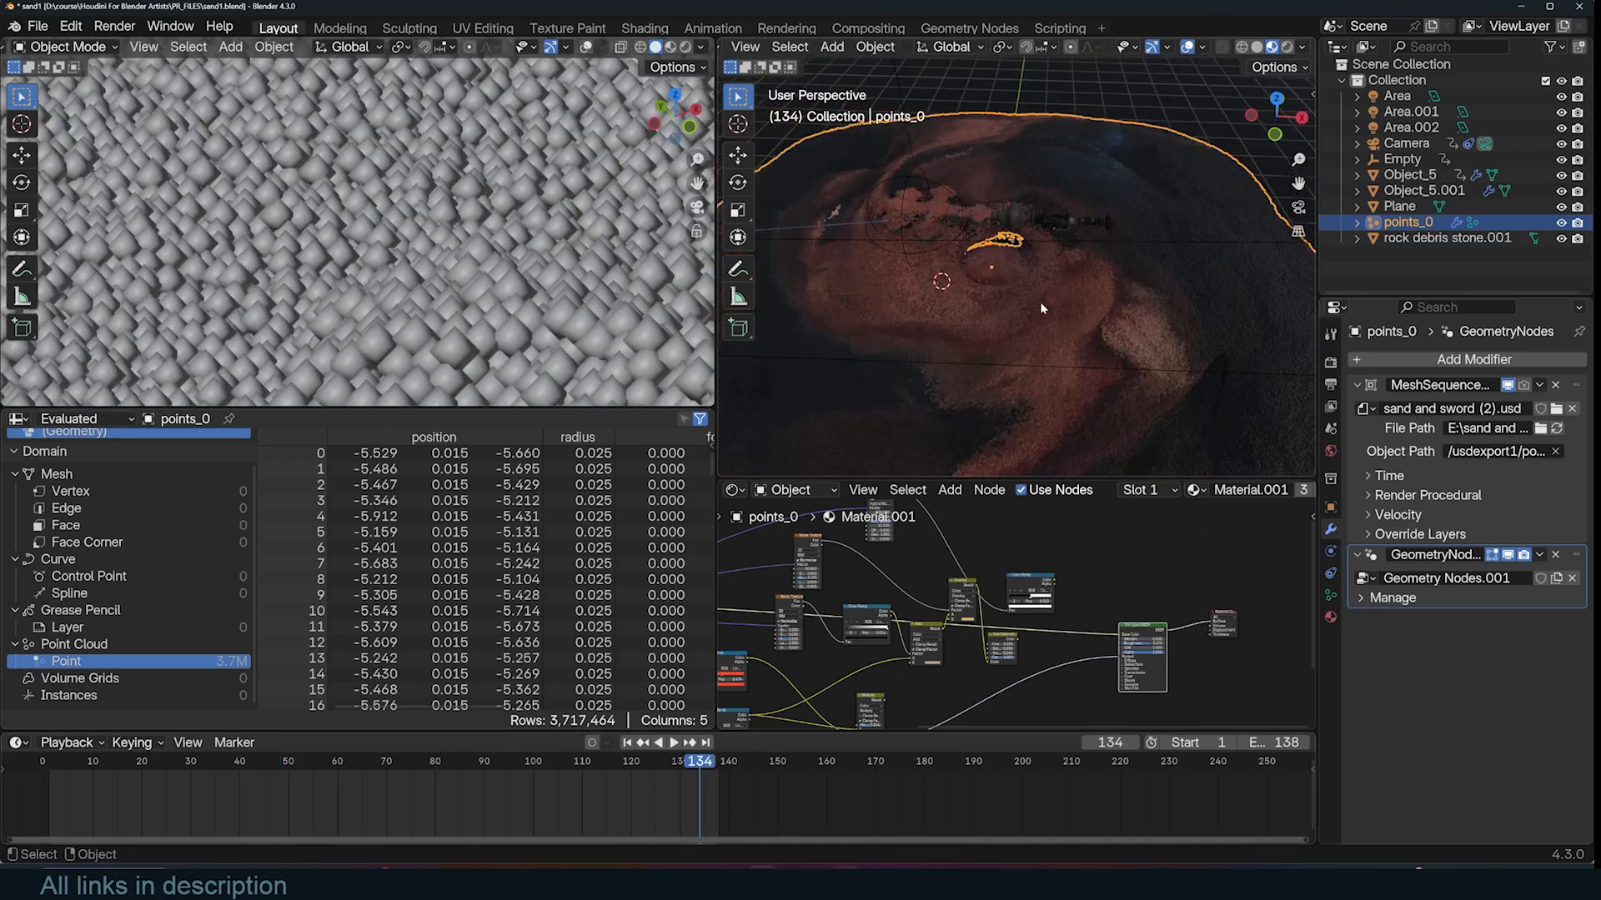
click(57, 762)
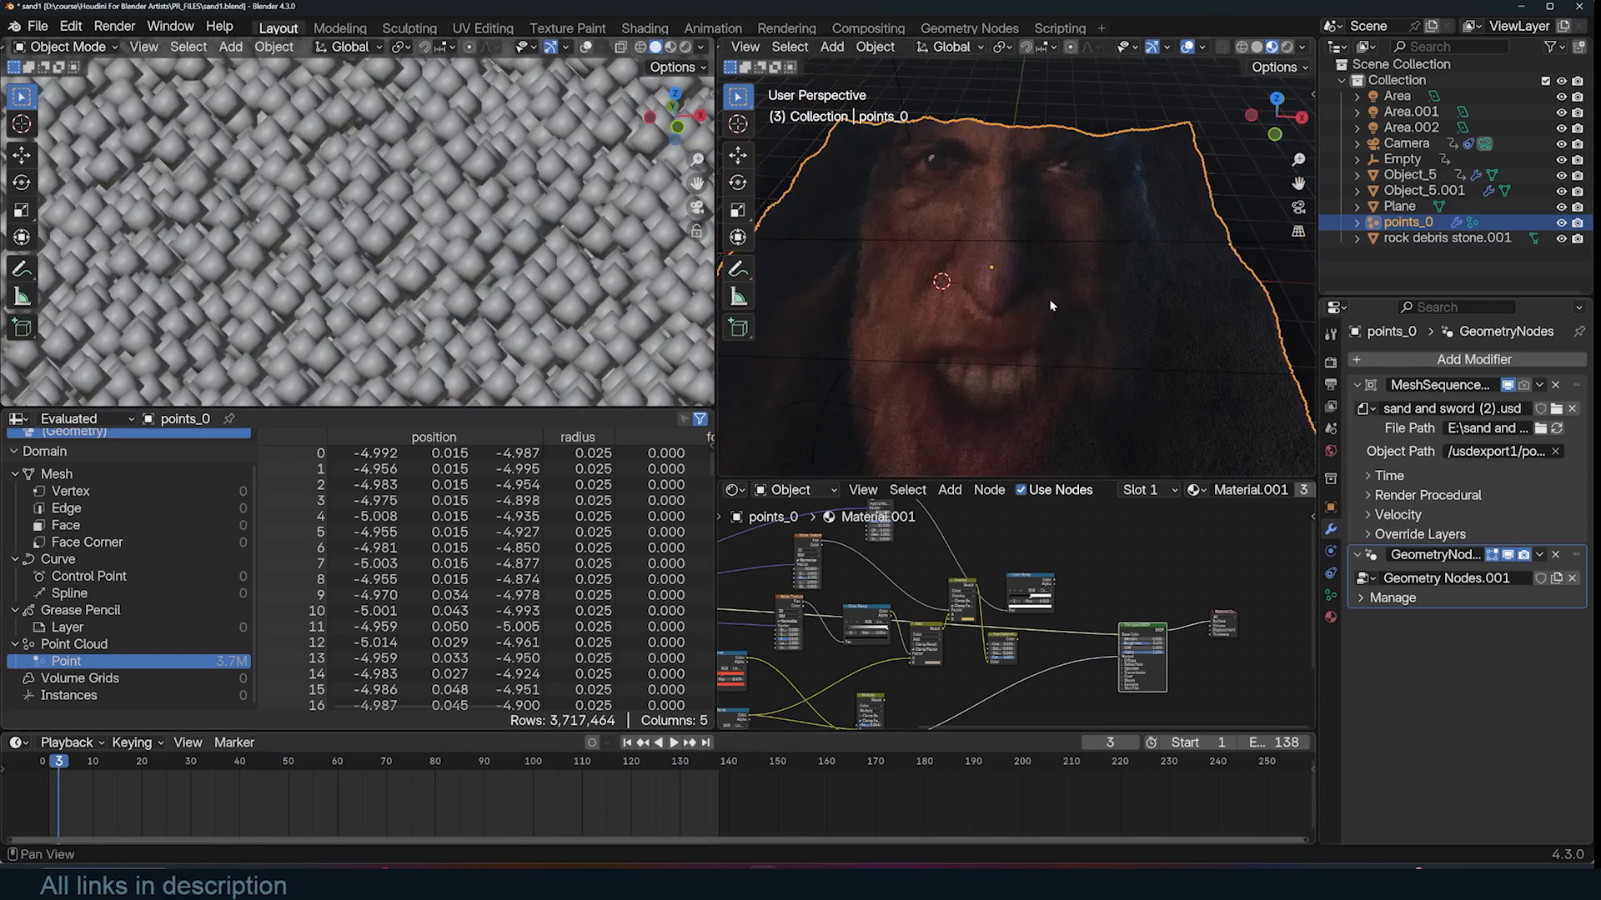
middle_drag(1049, 299, 1129, 304)
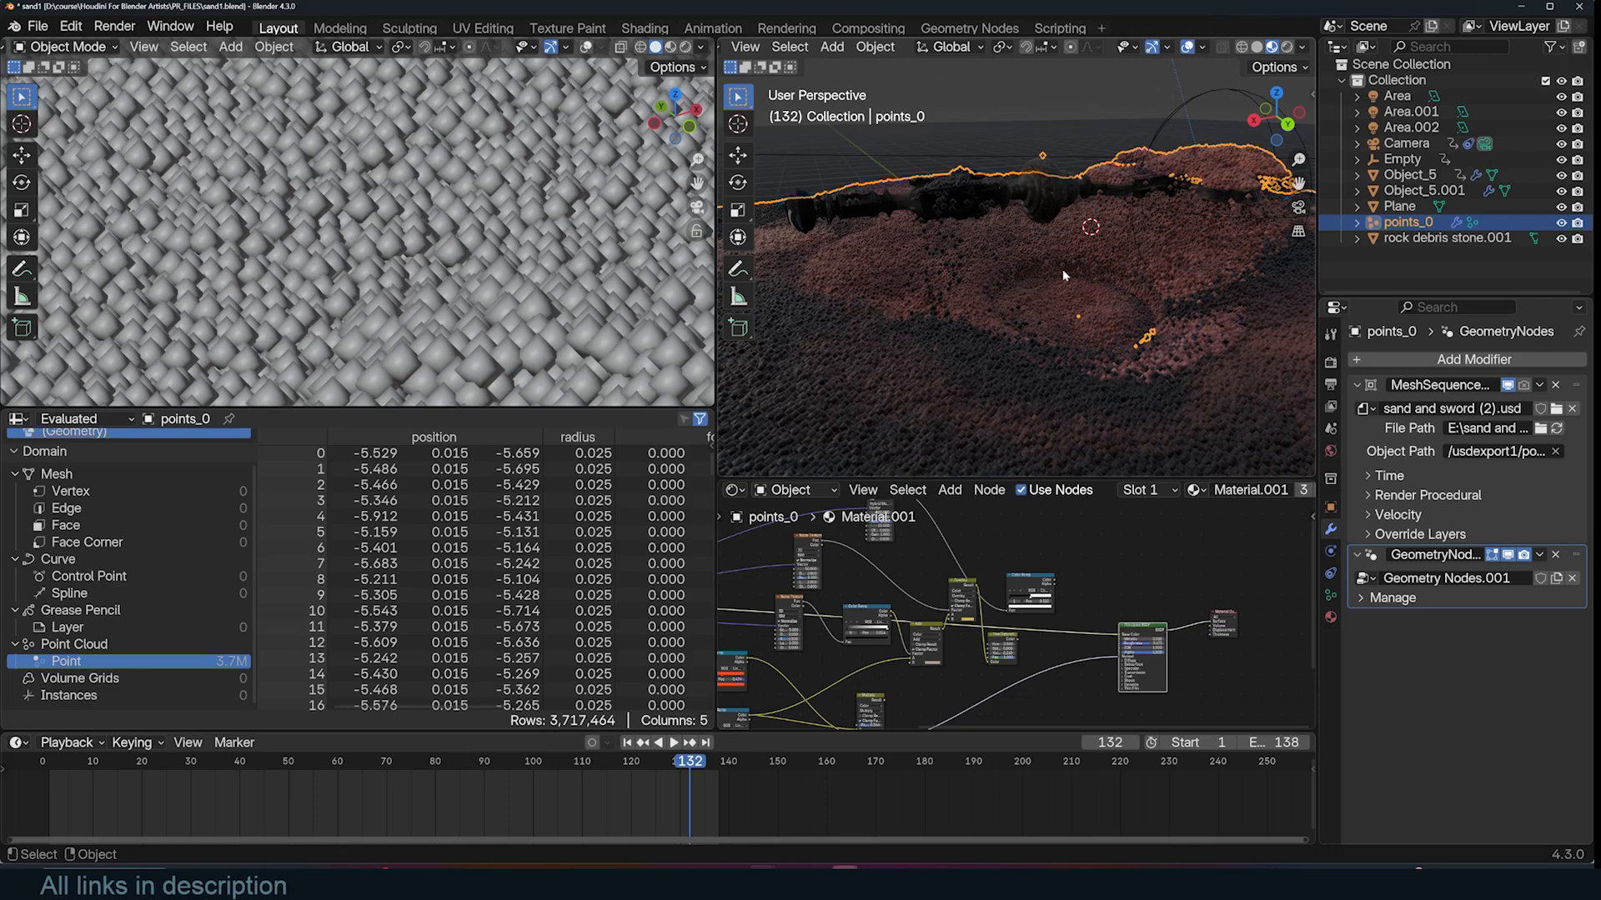
scroll(1063, 274, down, 3)
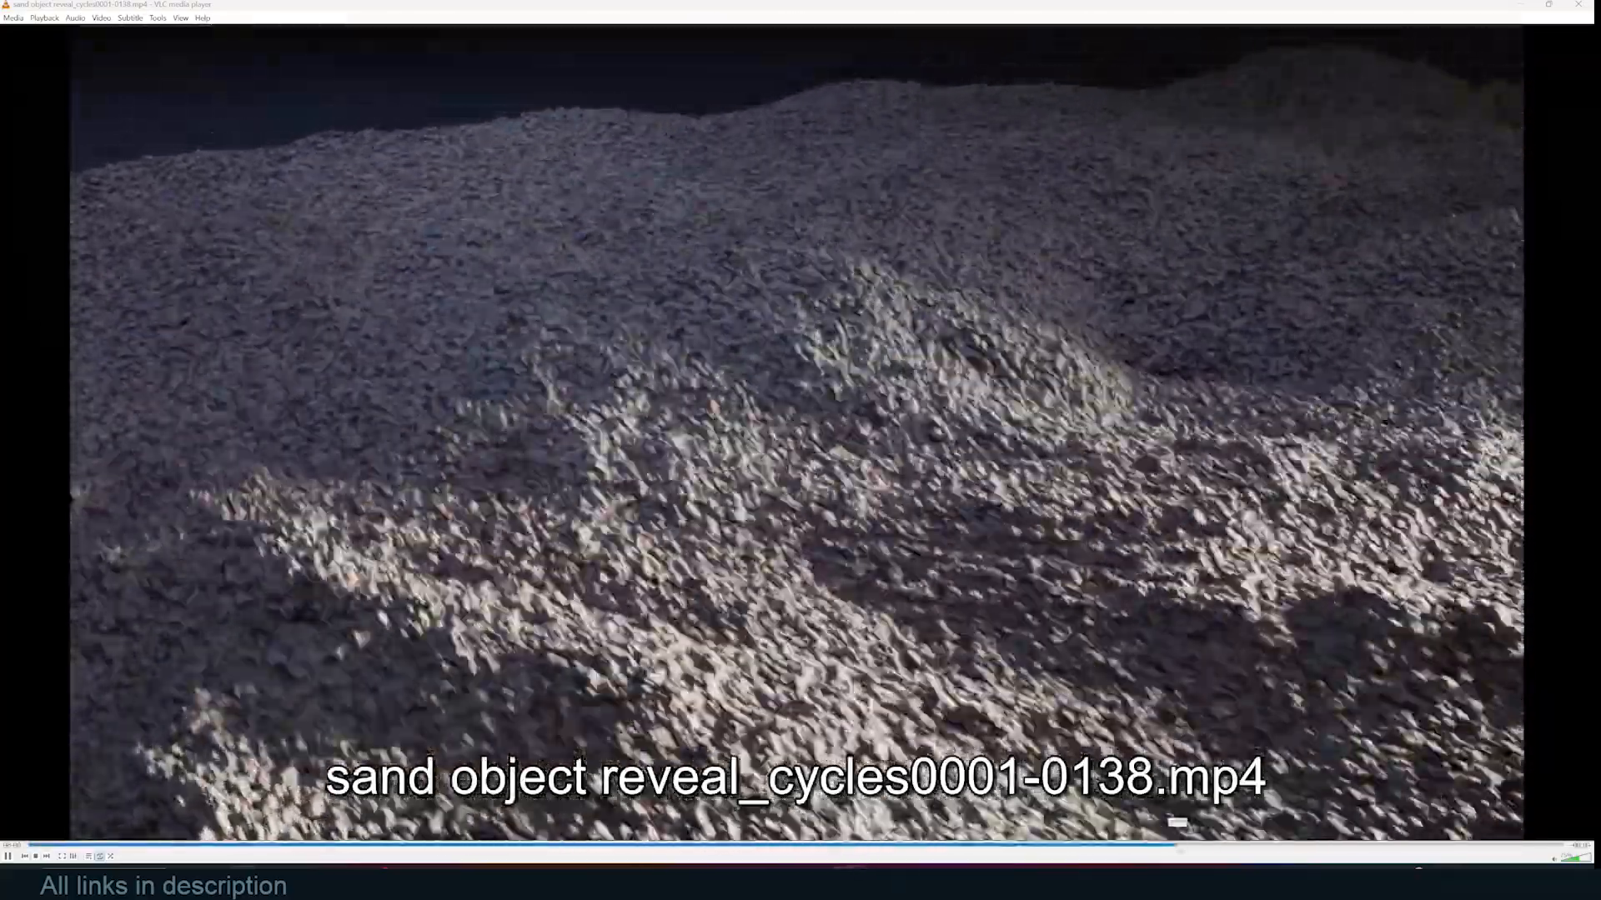
Review the sand object reveal_cycles0001-0138.mp4 render, replaying part of it, and skip to sand object reveal_eevee_50001-0138.mp4
key(space)
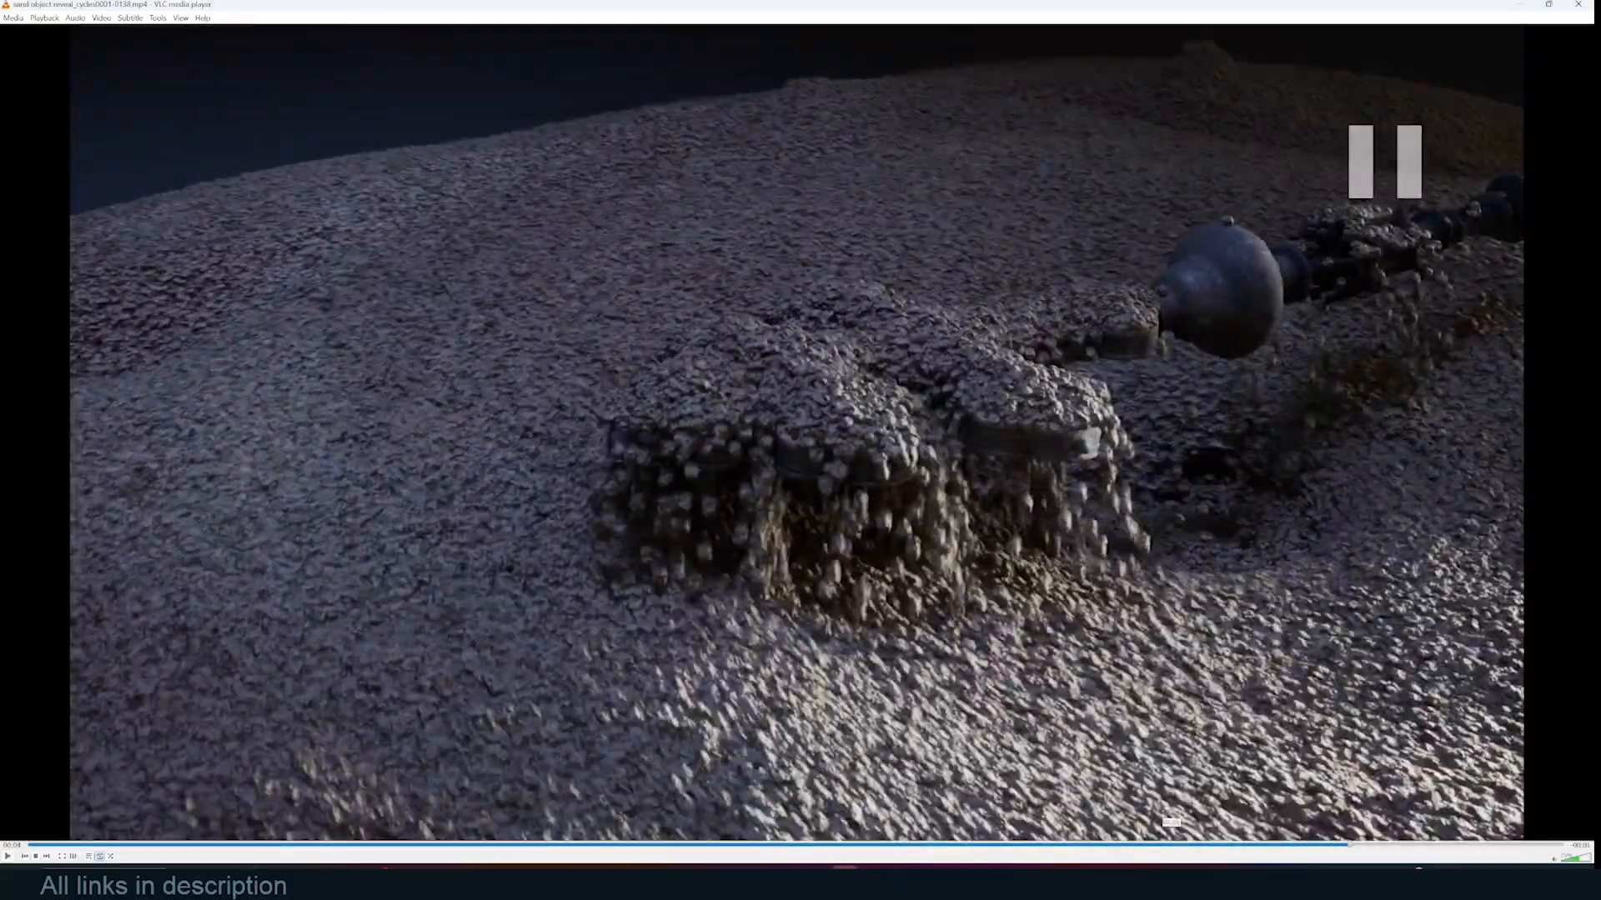
click(1134, 844)
key(space)
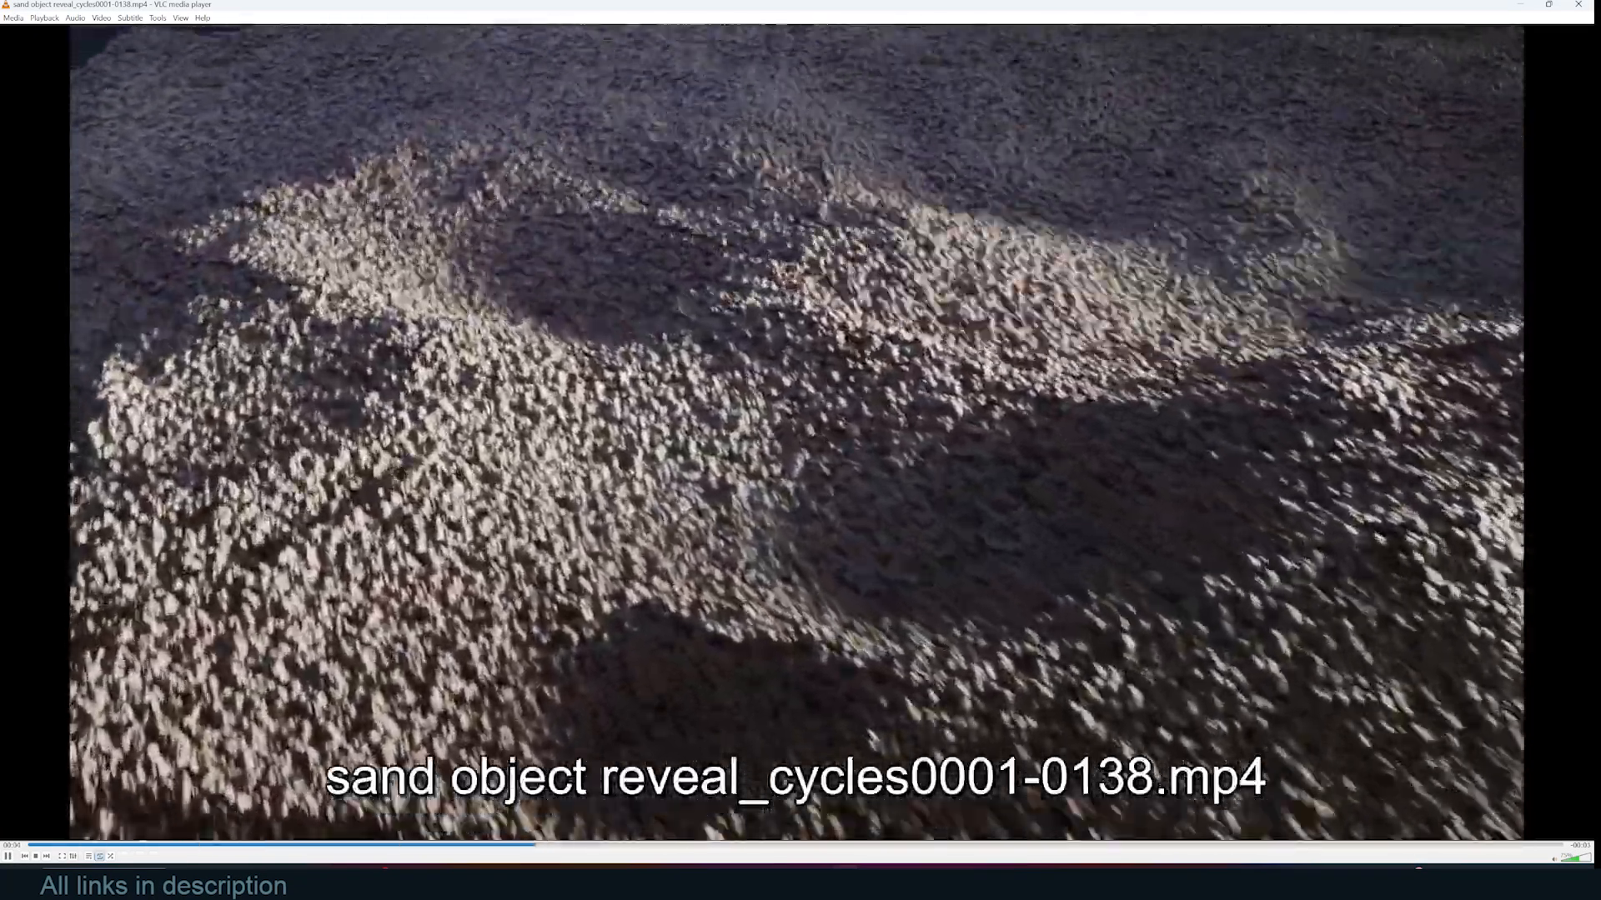
key(space)
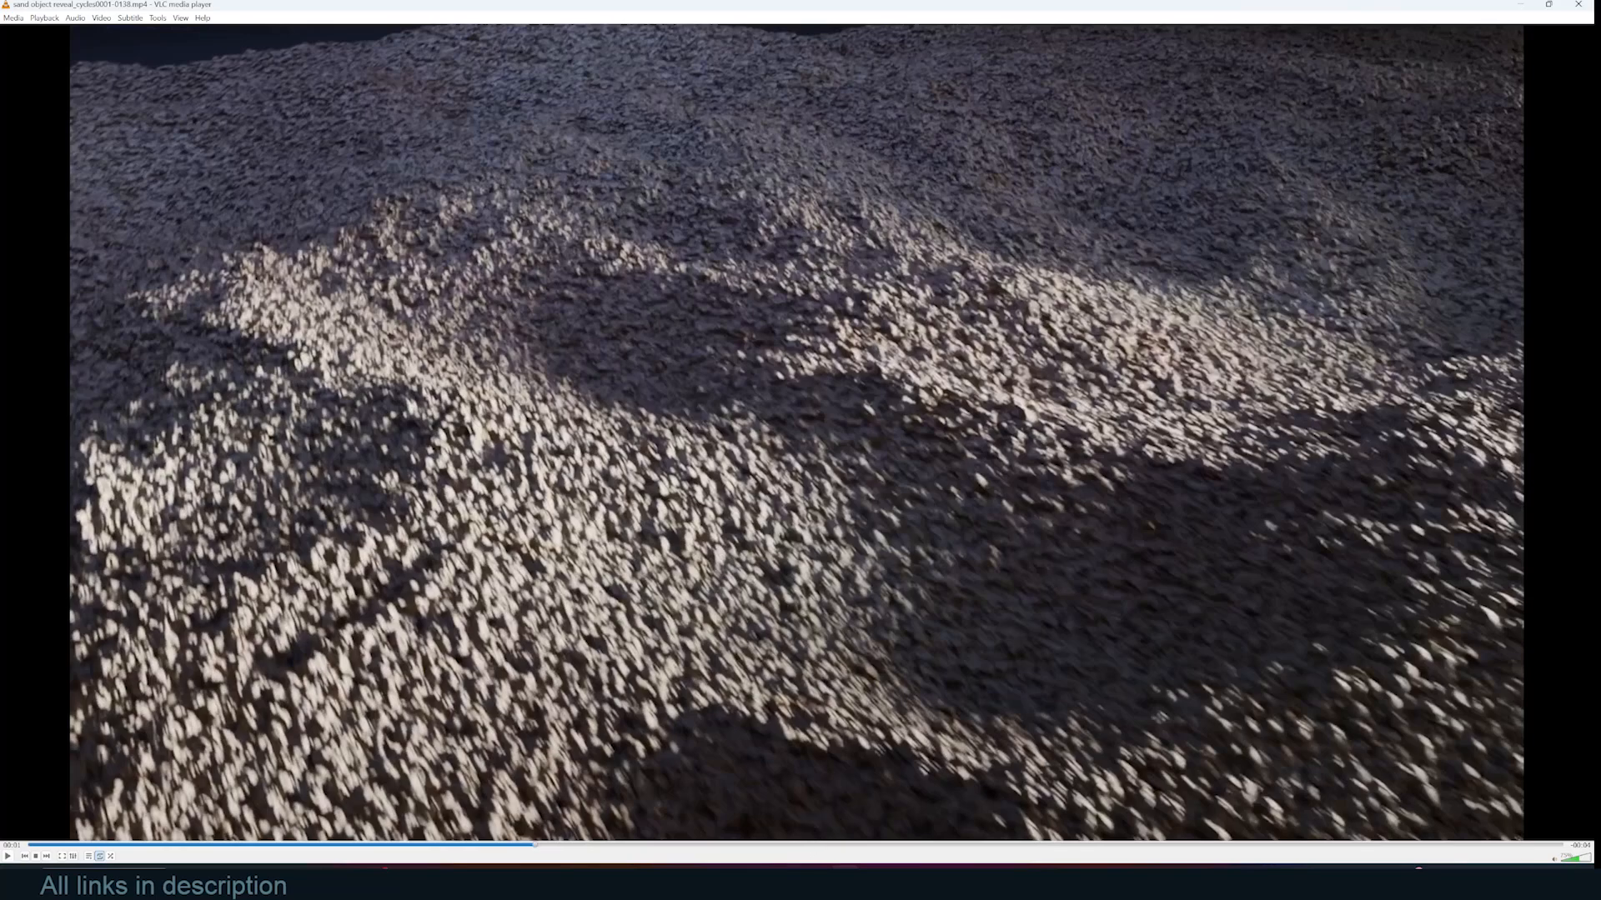
key(n)
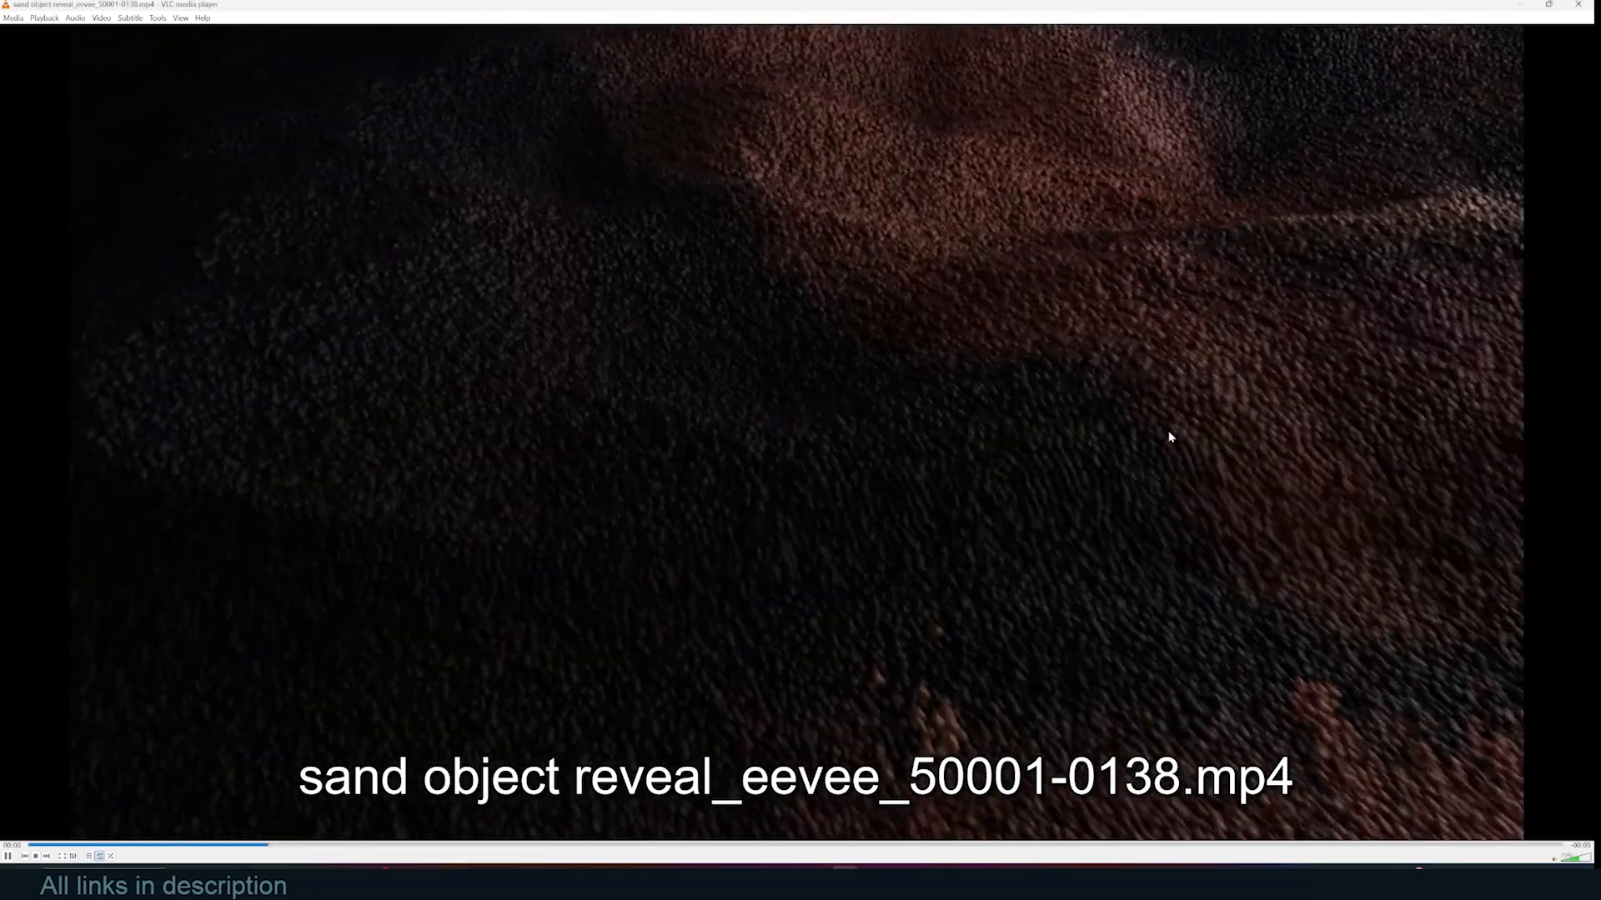
key(space)
Switch to Blender, view the sand around the sword from above, and move the timeline to frame 2
key(alt+Tab)
click(1245, 236)
middle_drag(1247, 234, 1200, 308)
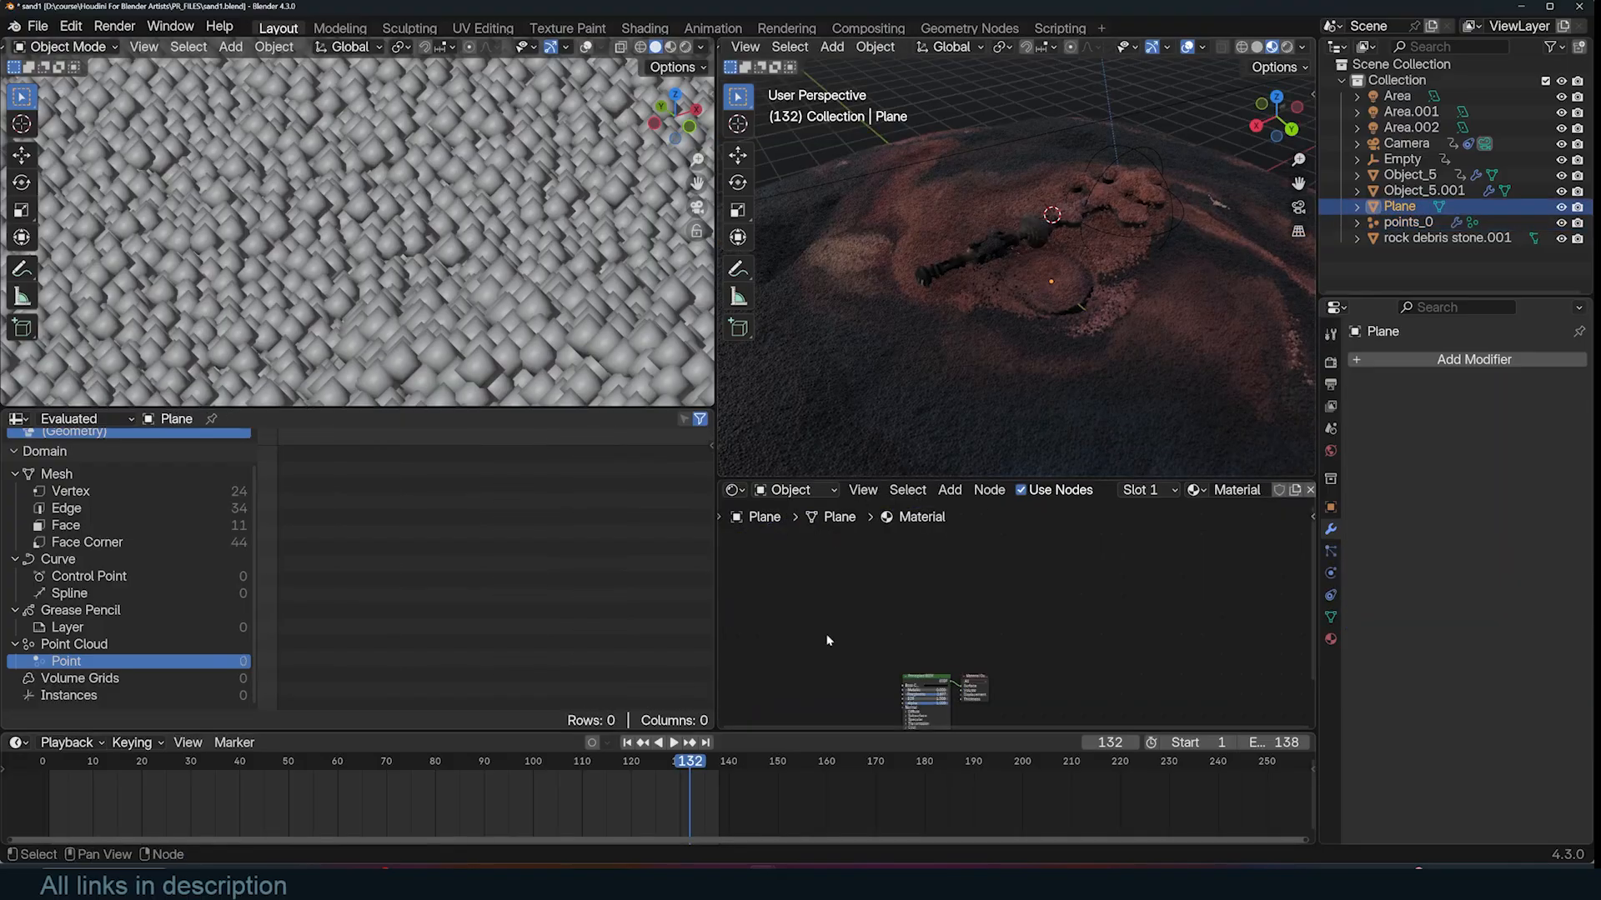
click(56, 799)
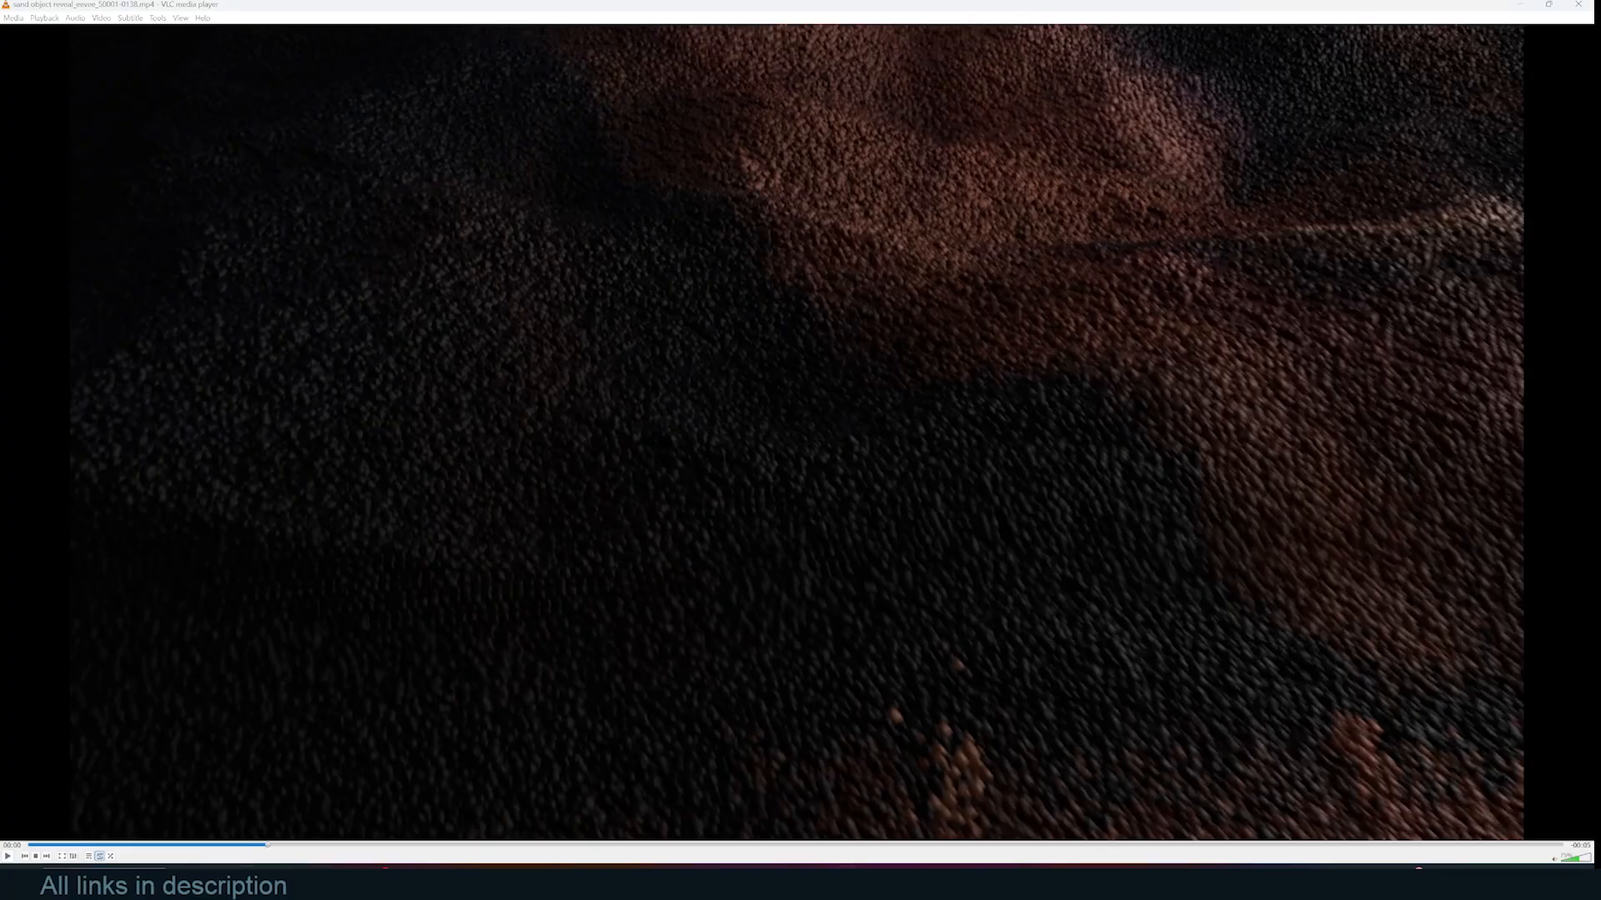
Skip through the other sand reveal renders, including sand object reveal_eevee20001-0240.mp4, and view the sand slab from the side in Blender
key(n)
key(n)
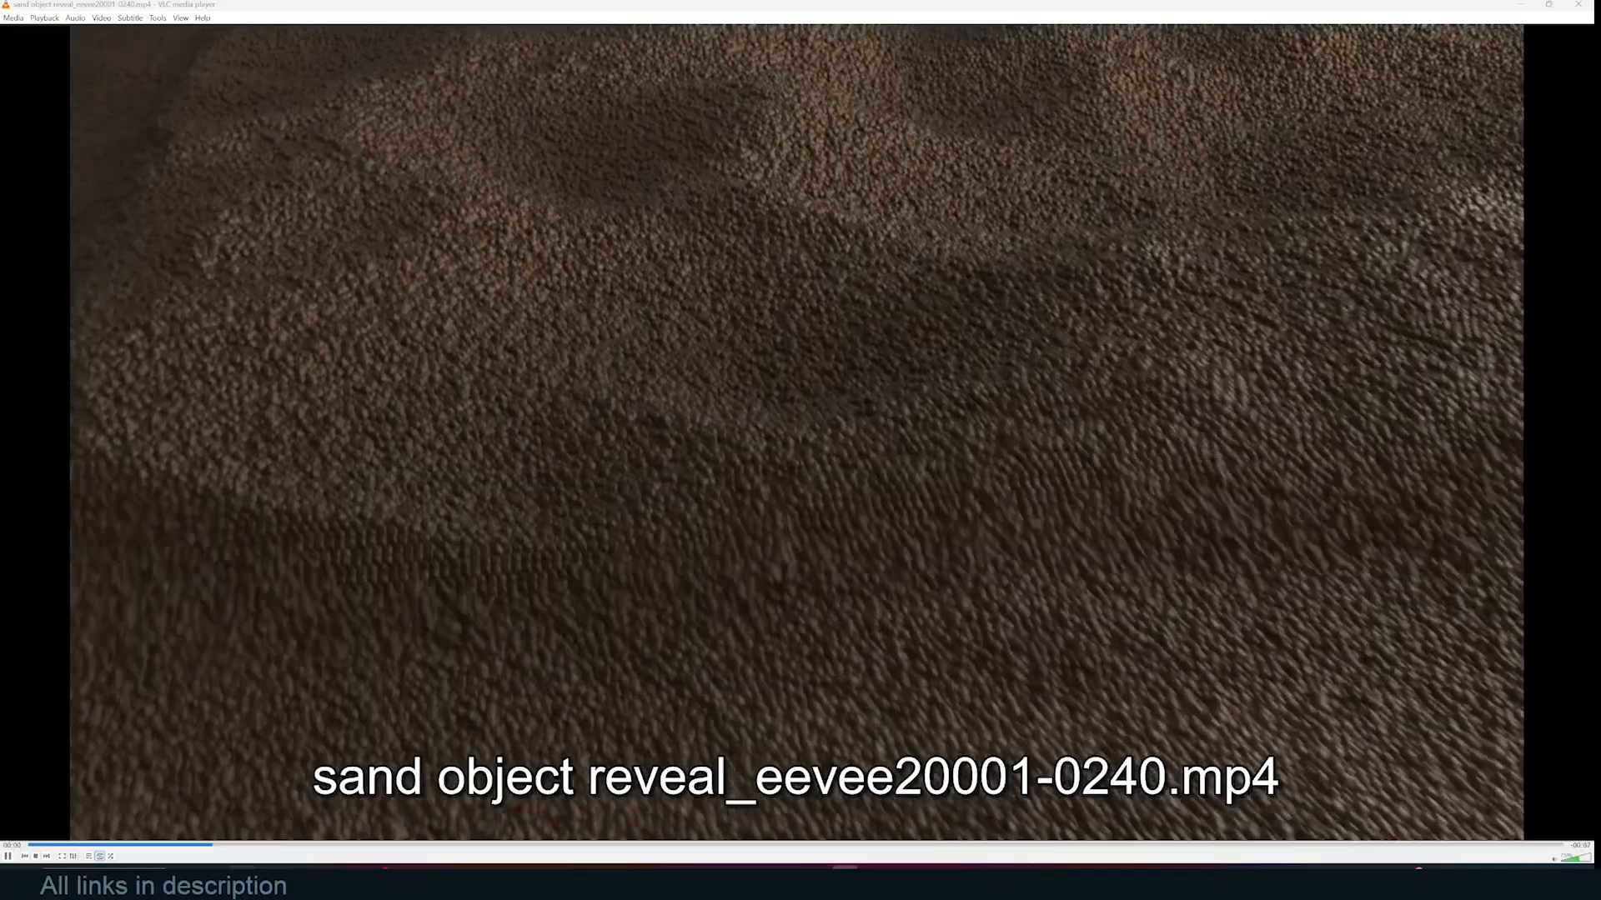
key(n)
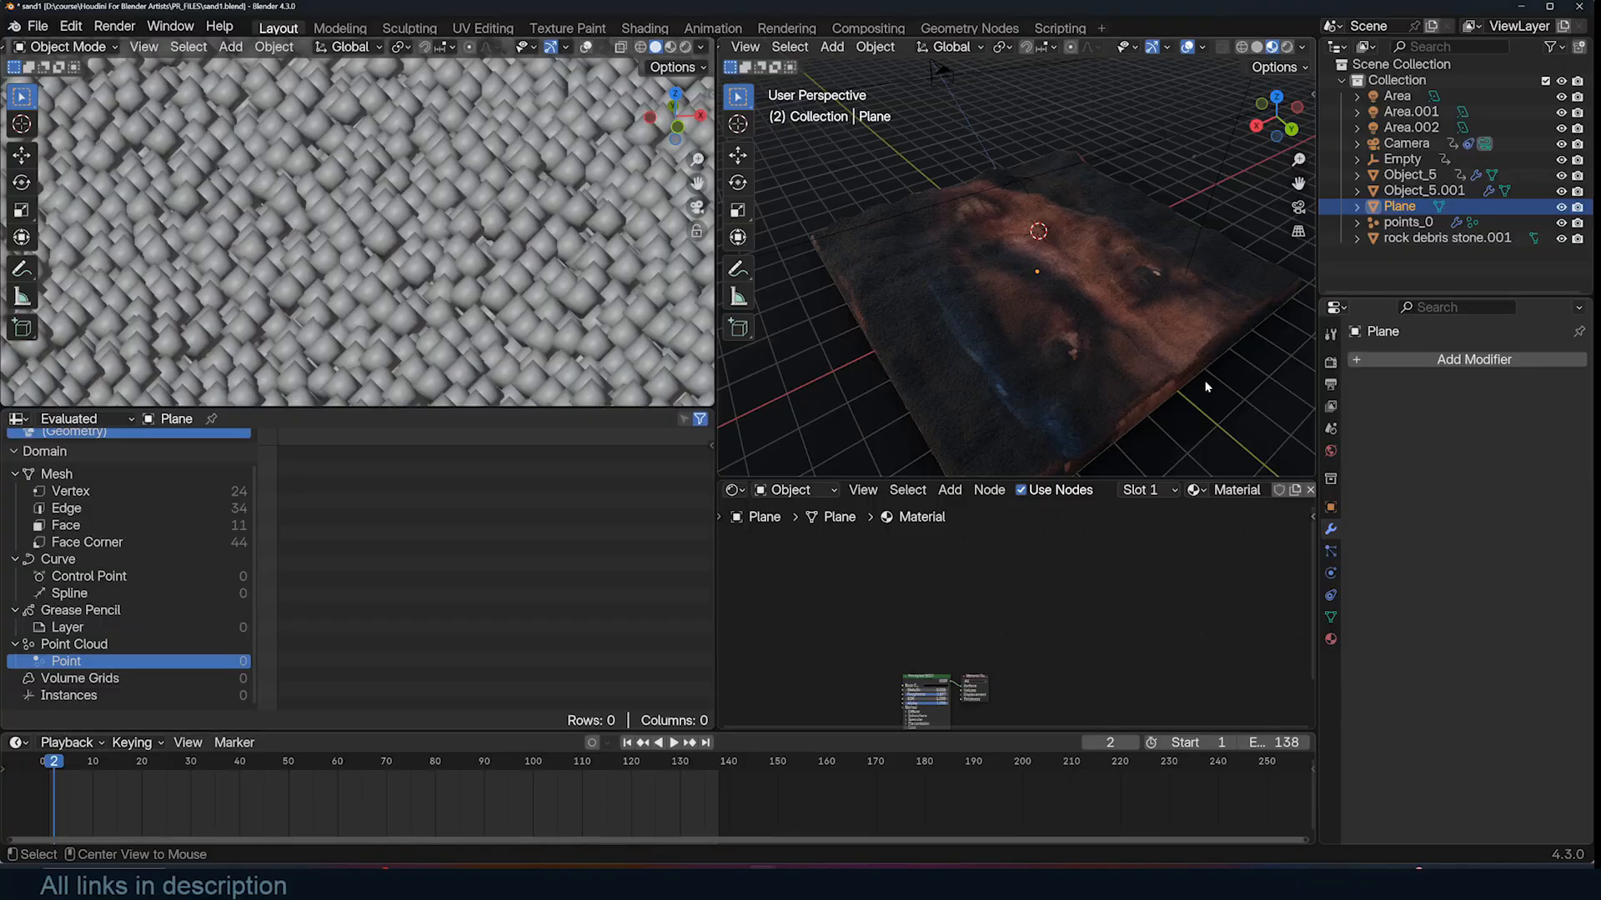
middle_drag(1223, 355, 997, 280)
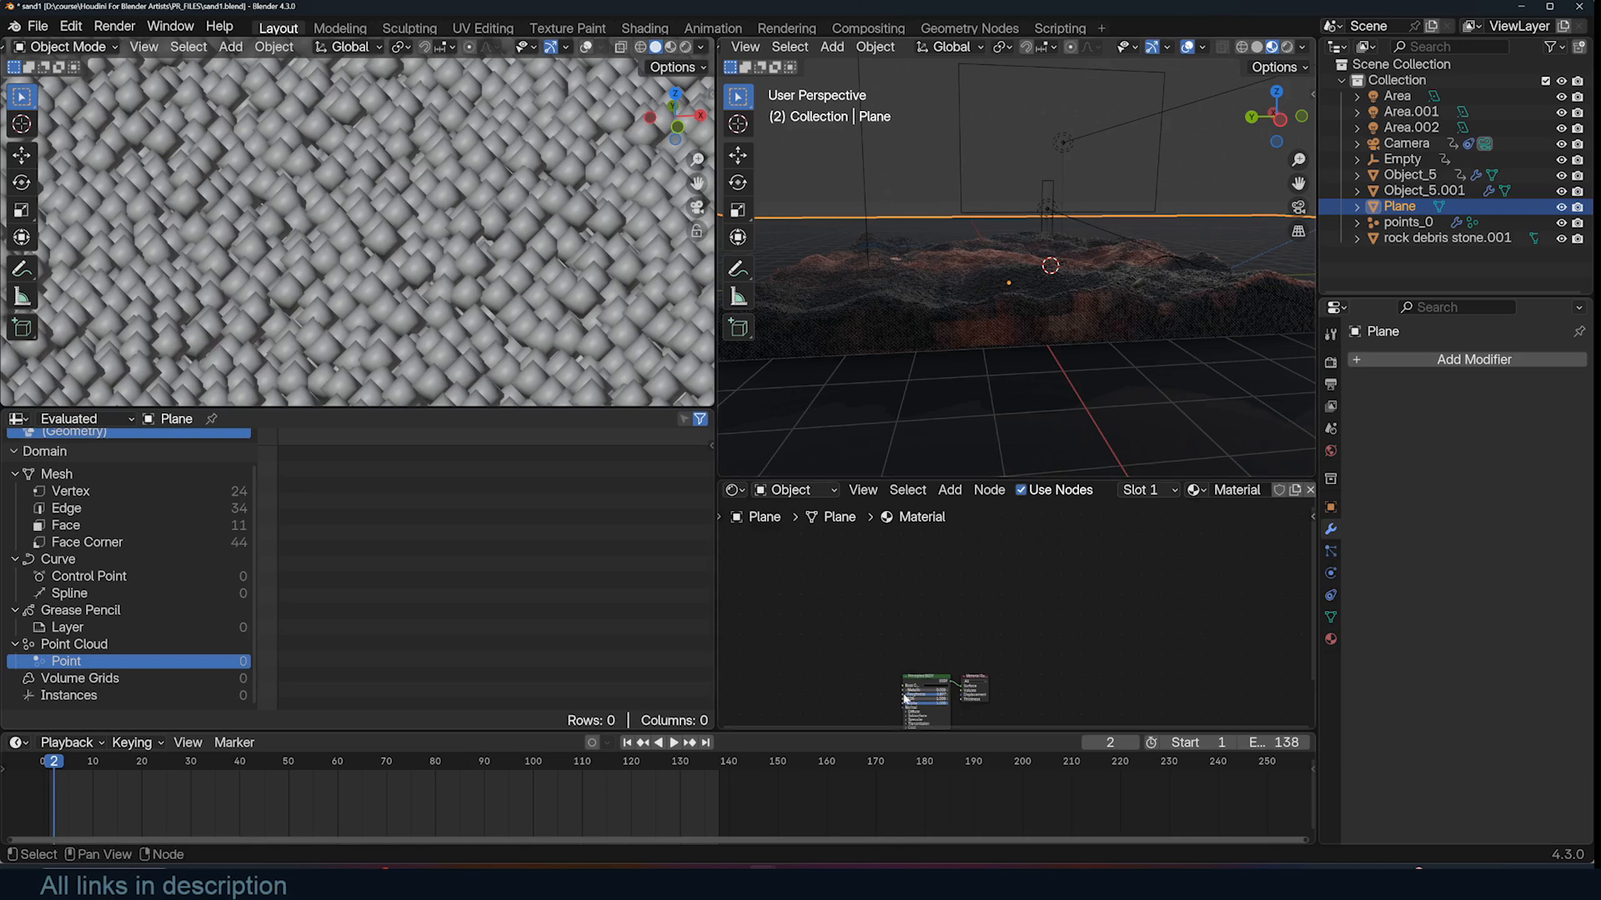
Switch to Houdini and examine the grid1 node network, highlighting the sand setup chain down to vellumconstraints_grain1
click(788, 880)
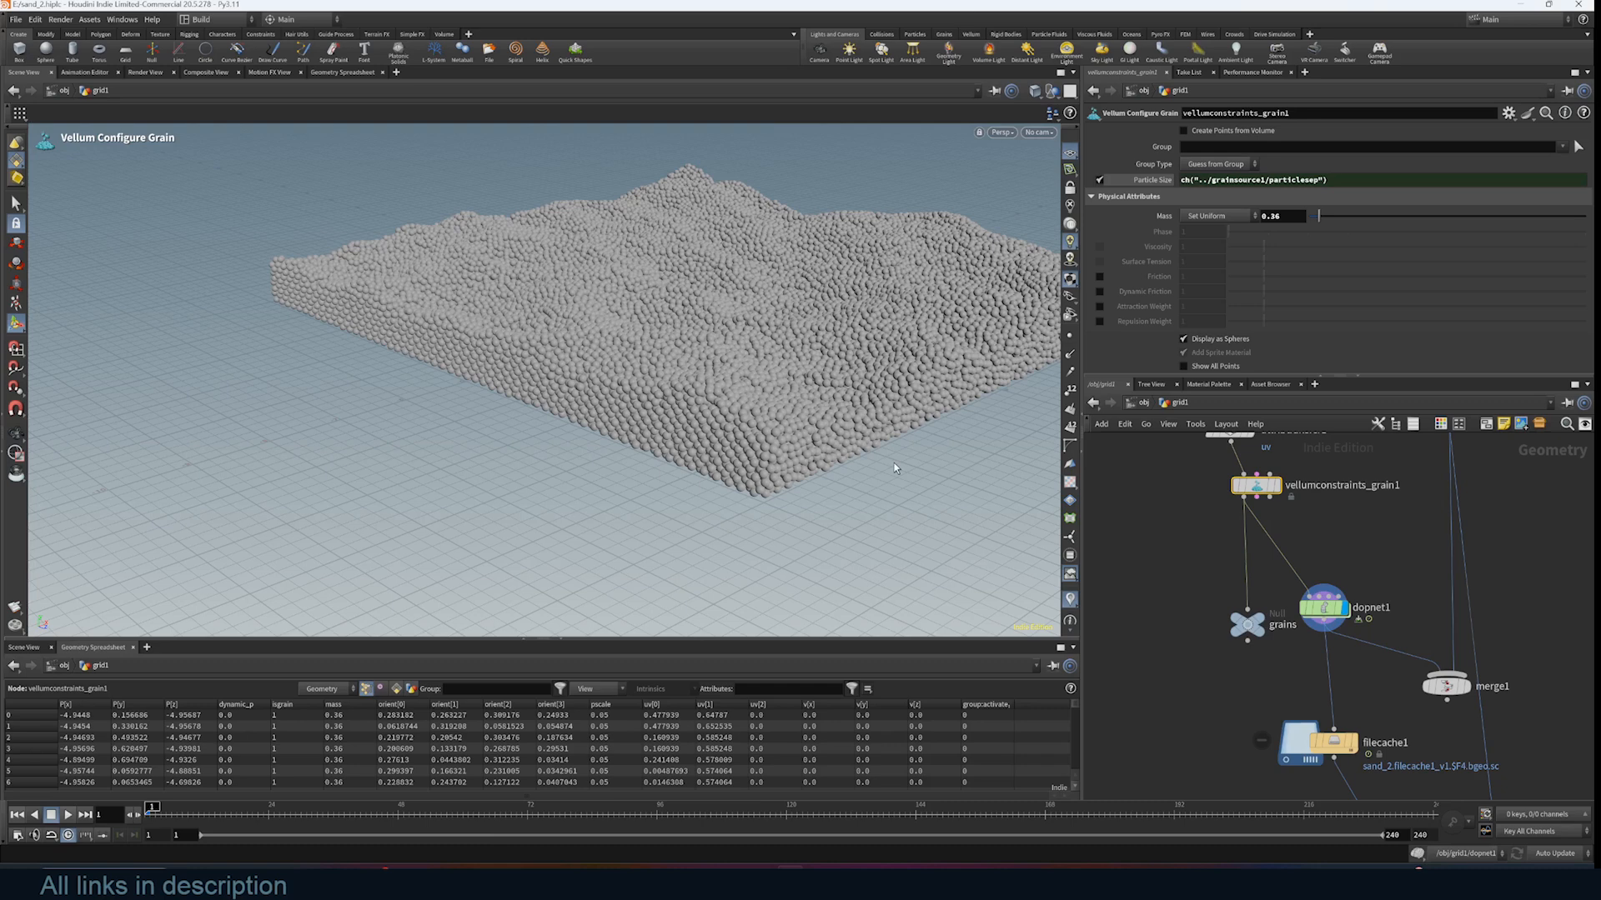
key(h)
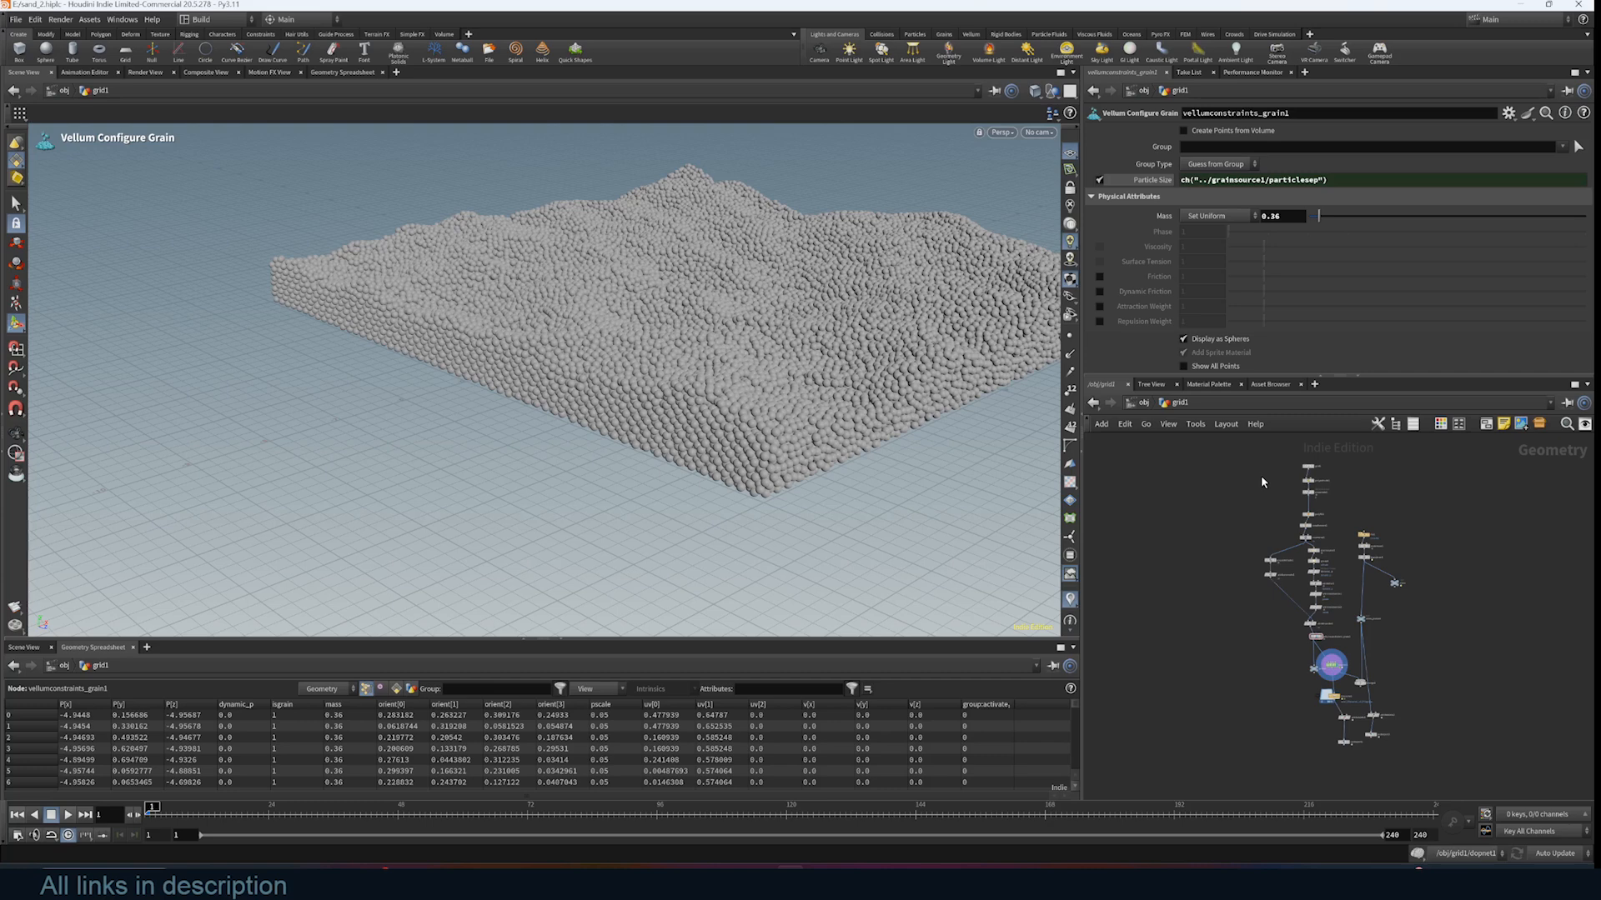
drag(1248, 464, 1342, 652)
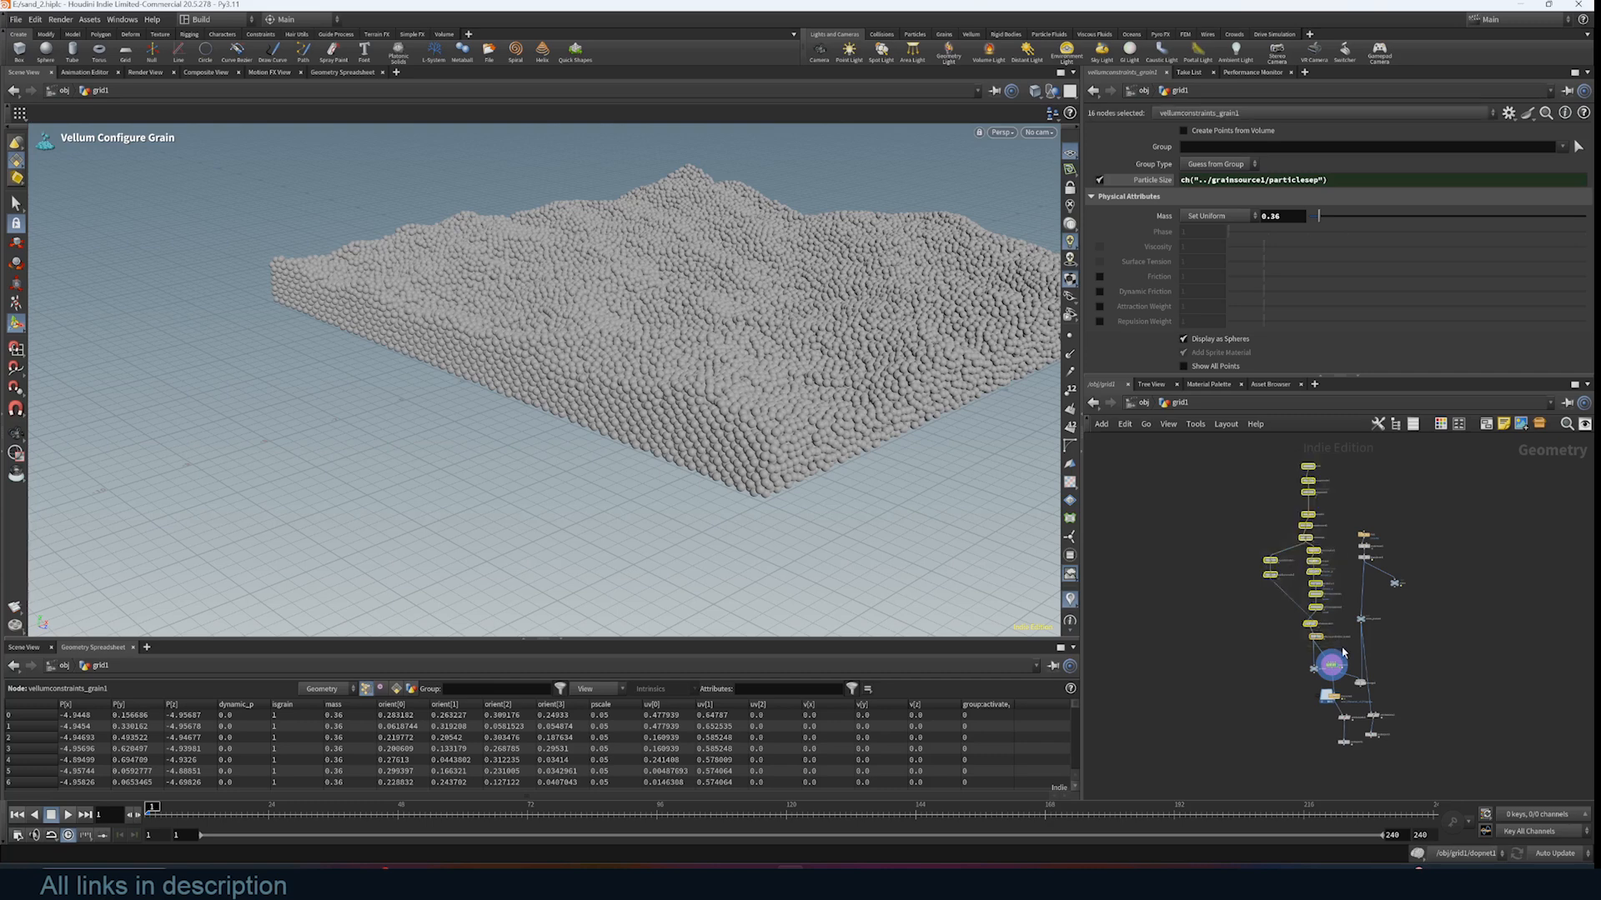
scroll(1401, 666, up, 9)
click(1380, 602)
middle_drag(1380, 602, 1596, 557)
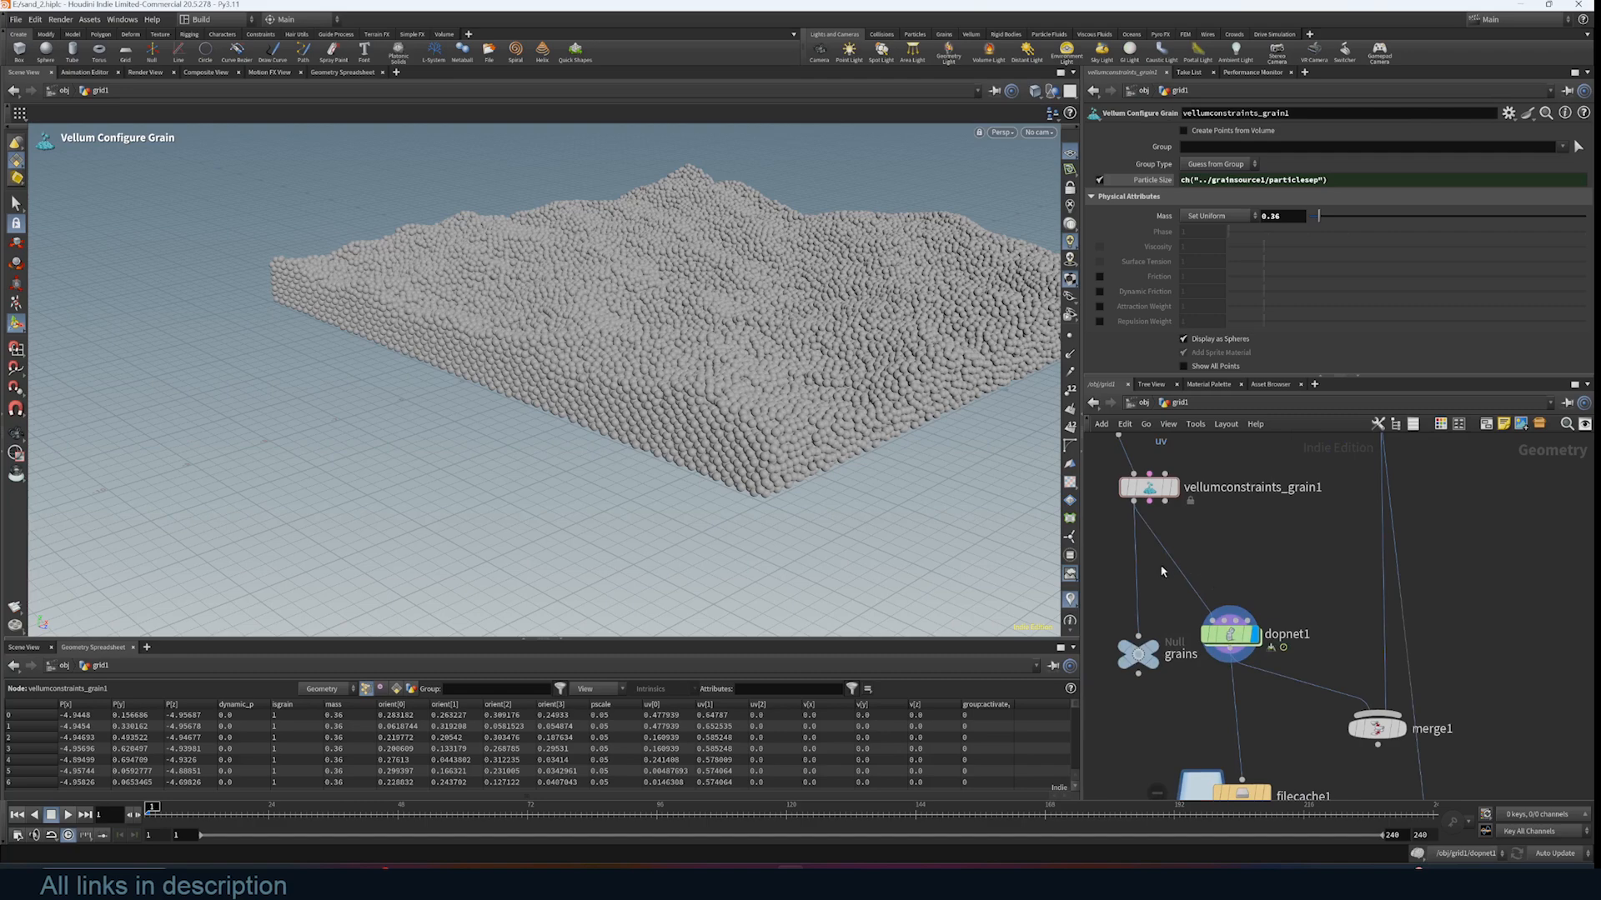
Examine the dopnet1 simulation node and the filecache1, attribdelete1 and usdexport1 nodes used for caching and export
click(1227, 633)
middle_drag(1145, 757, 1237, 491)
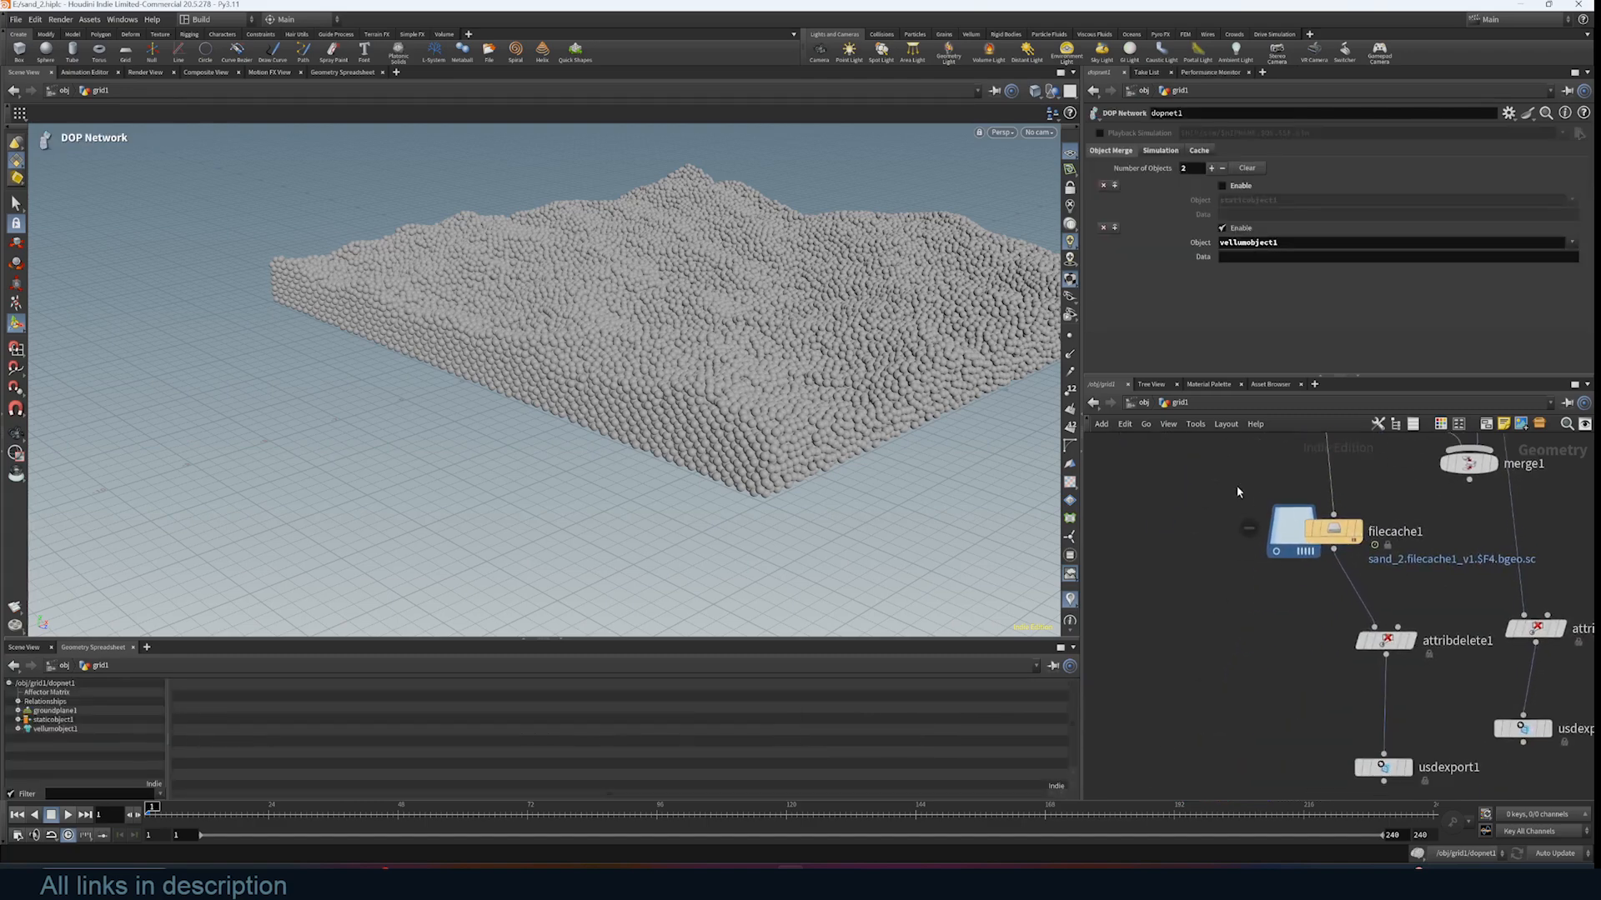
drag(1206, 471, 1459, 797)
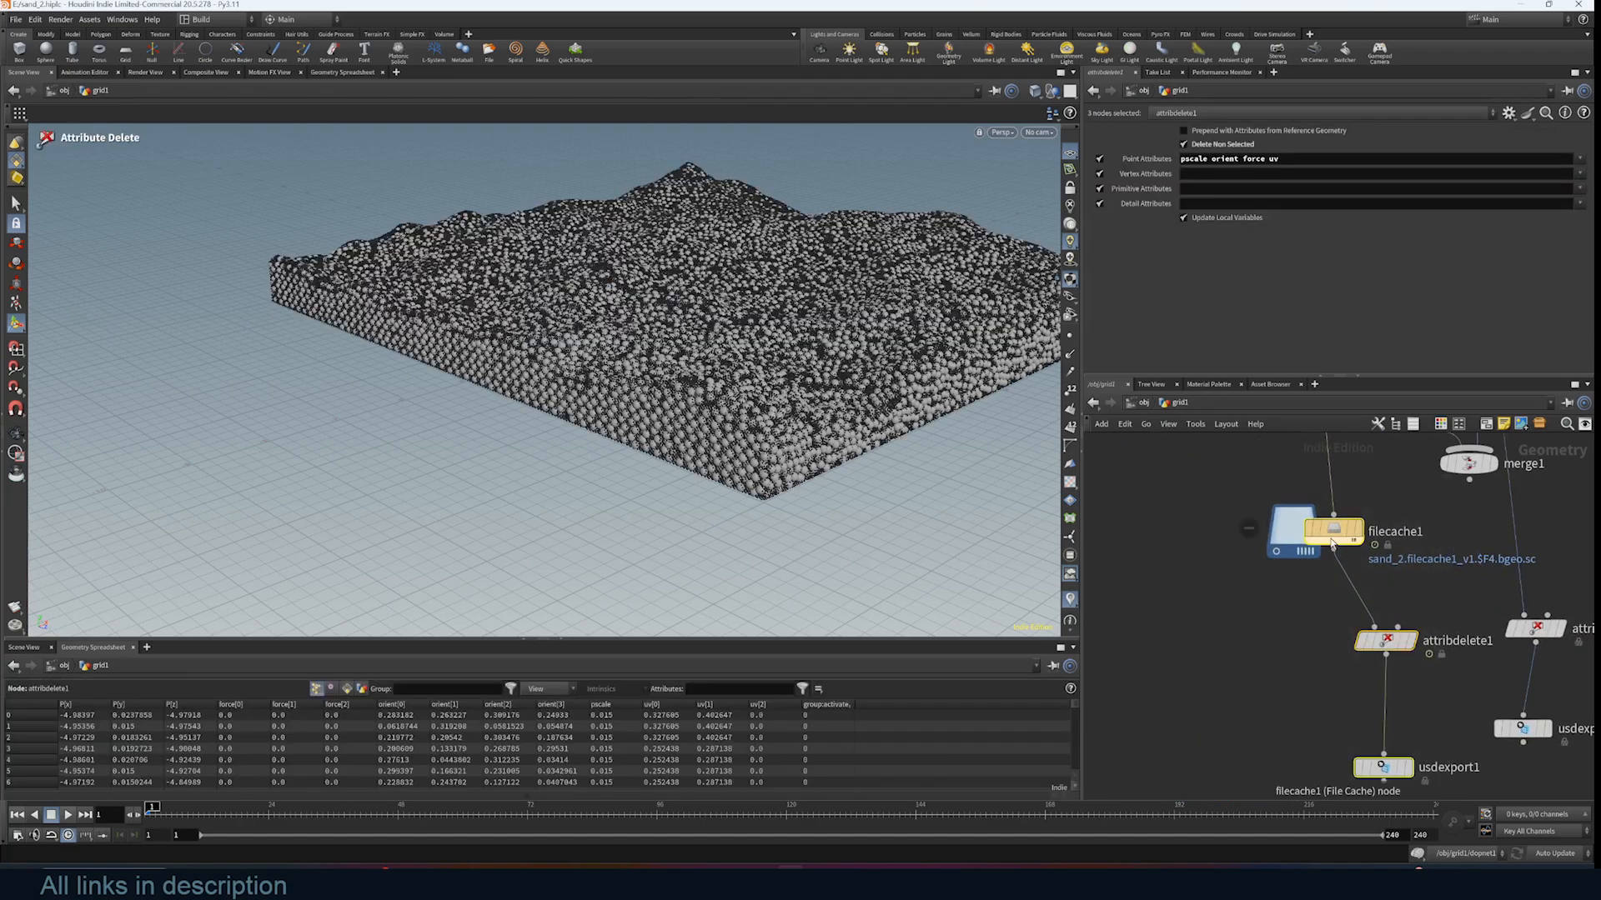
click(1334, 540)
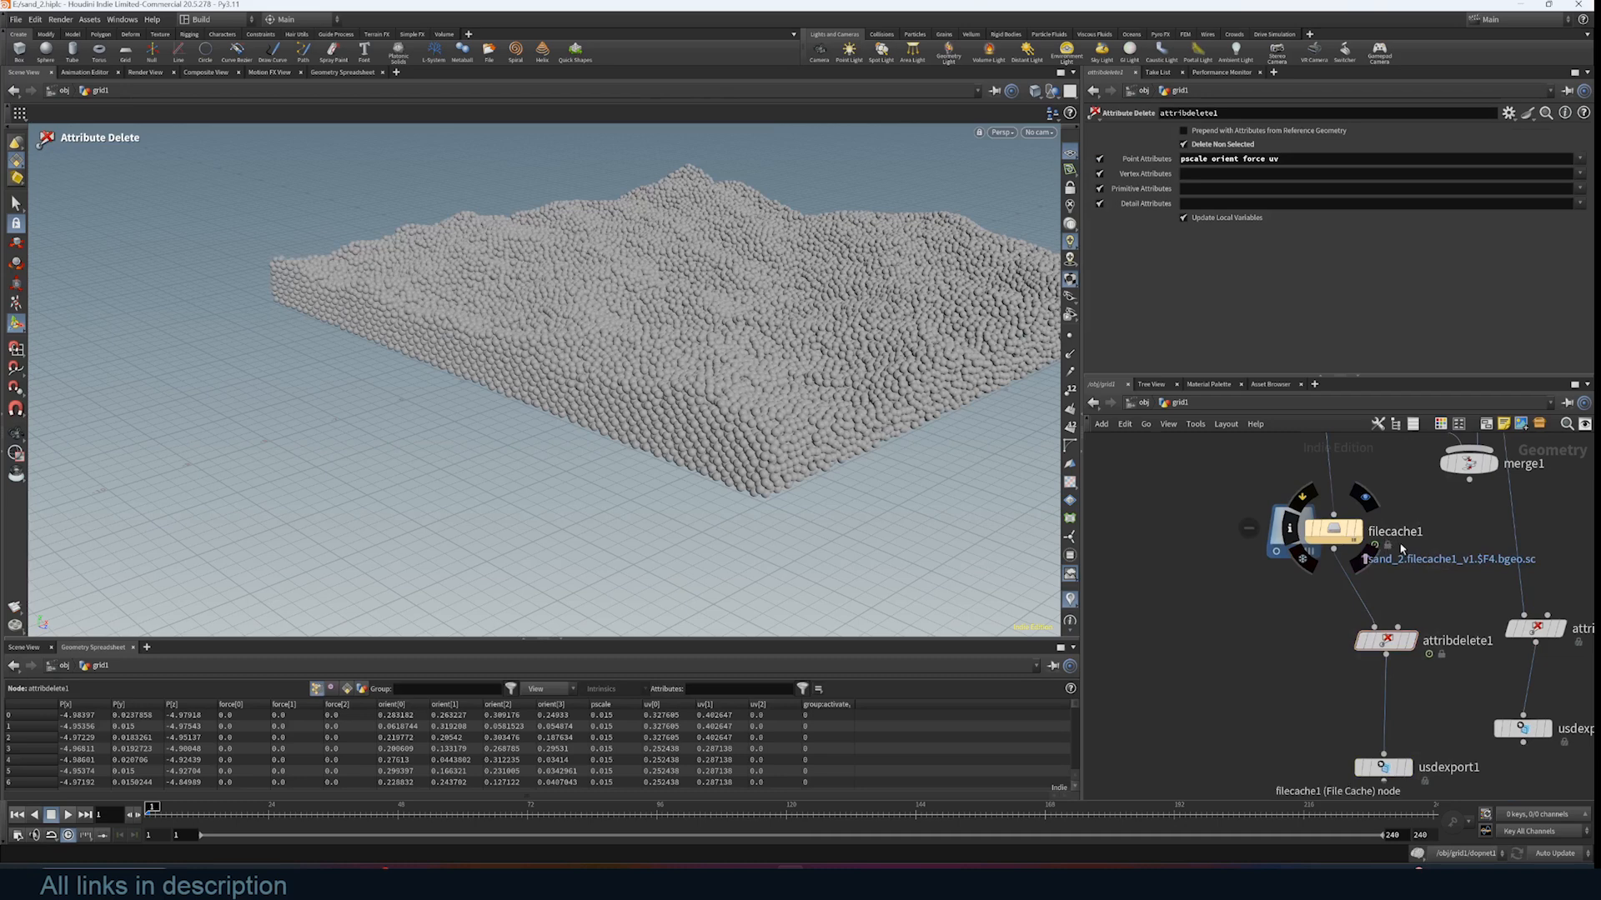
Display the output of the grid1 node at the start of the sand network
middle_drag(1398, 482, 1420, 637)
scroll(1424, 456, down, 2)
middle_drag(1424, 456, 1419, 666)
middle_drag(1369, 490, 1374, 733)
middle_drag(1419, 454, 1427, 659)
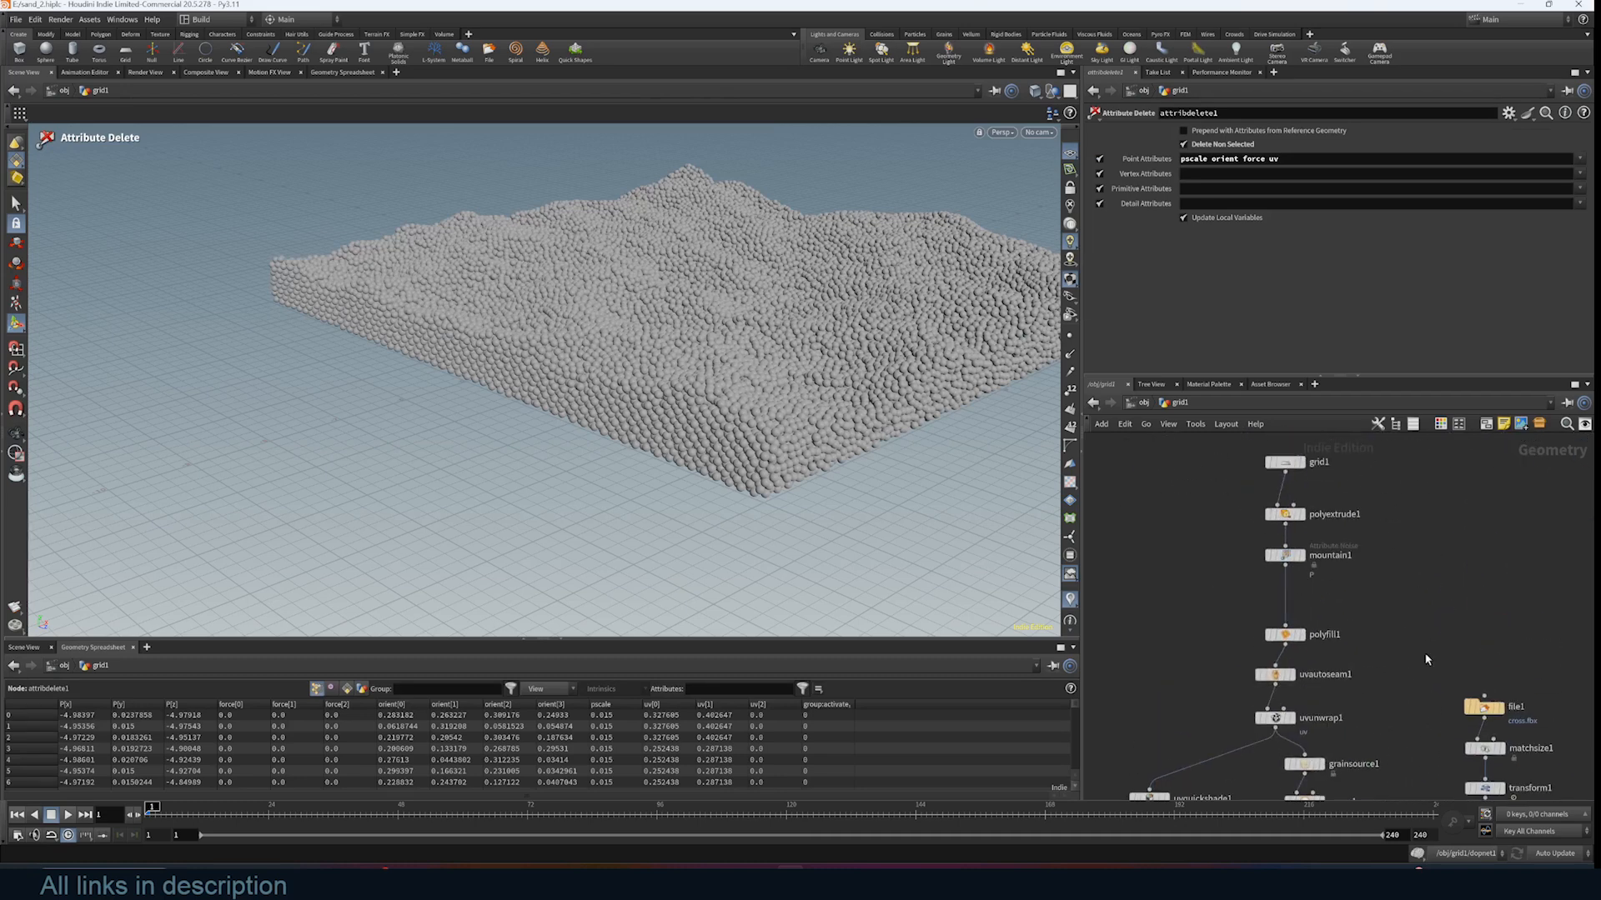
click(1302, 465)
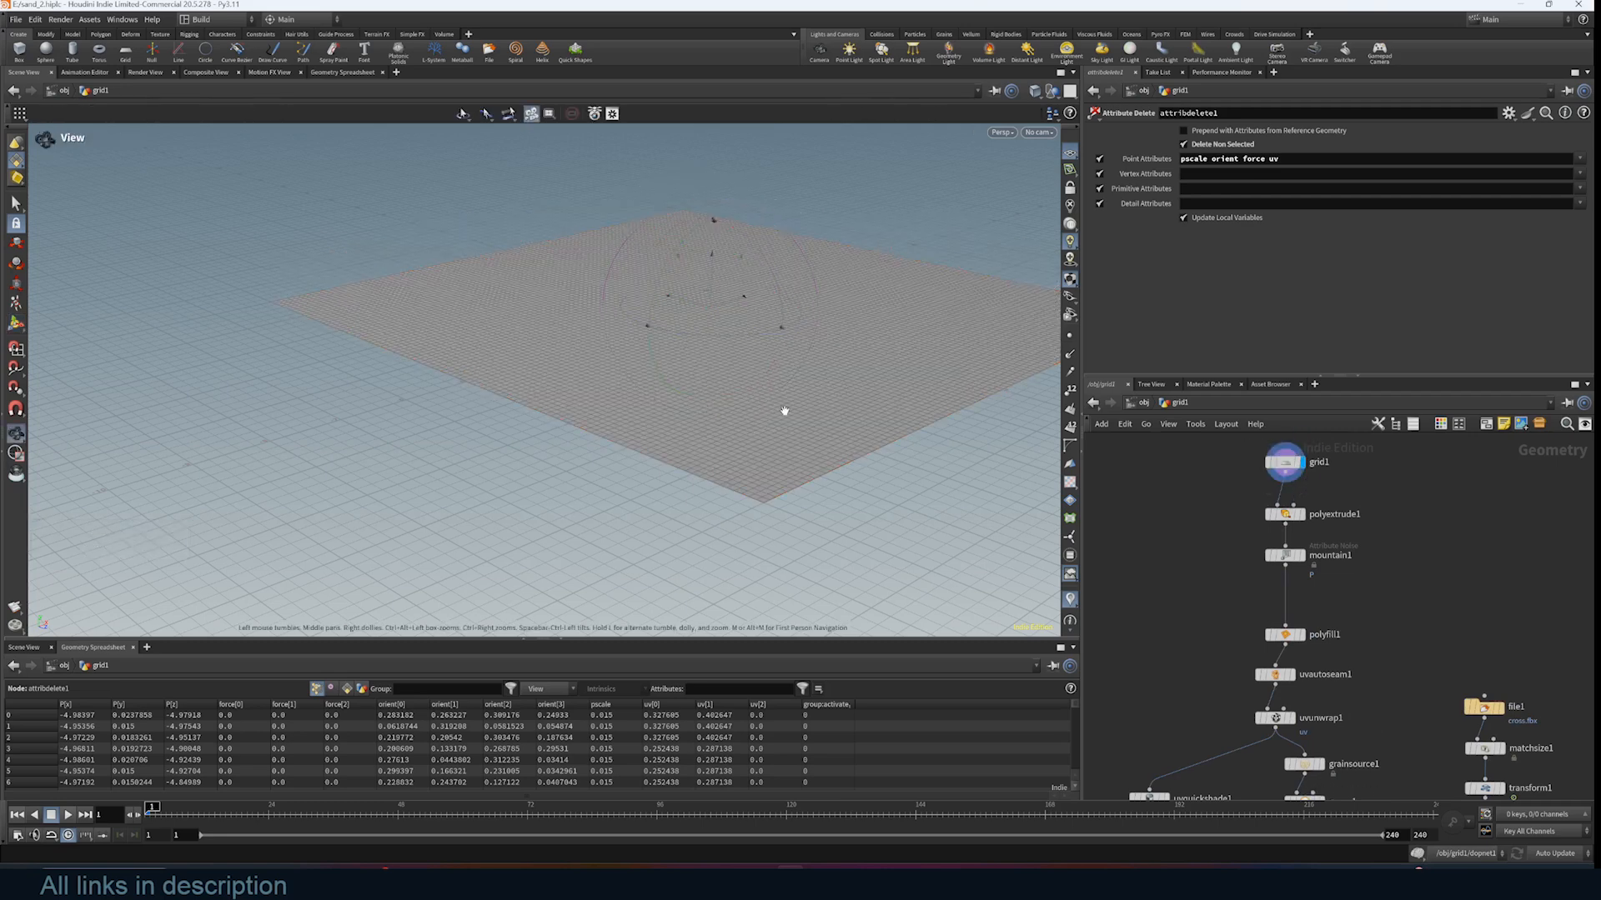
Display the polyextrude1 result and the mountain1 noise result in turn, inspecting the slab from below and above
scroll(1303, 438, up, 4)
click(1302, 595)
alt+drag(667, 534, 664, 375)
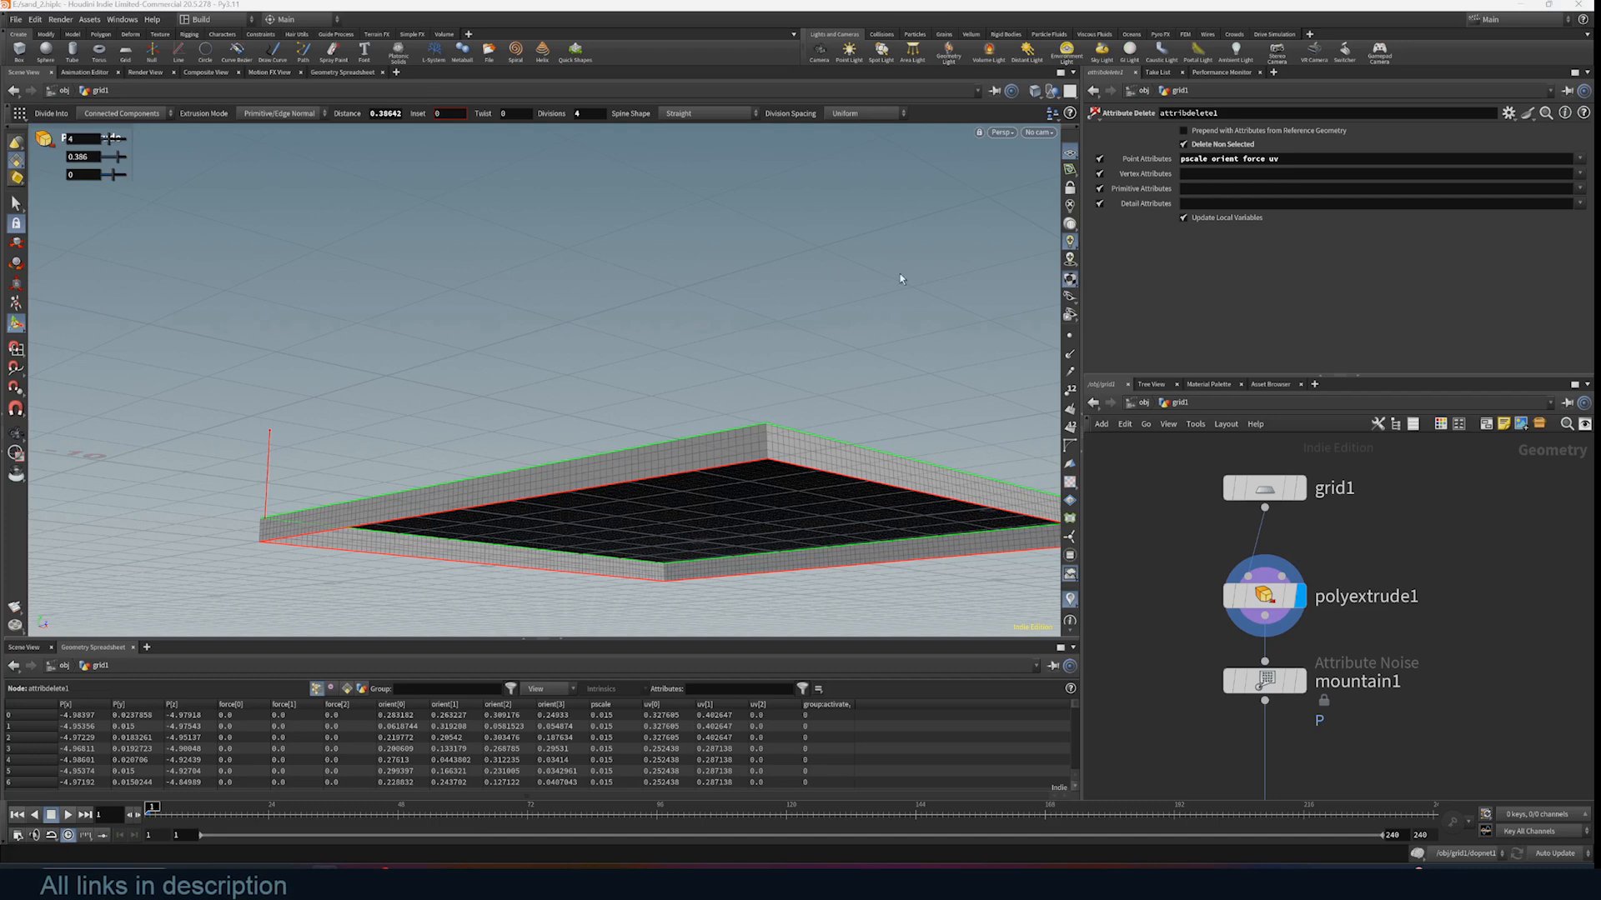
alt+drag(899, 273, 823, 448)
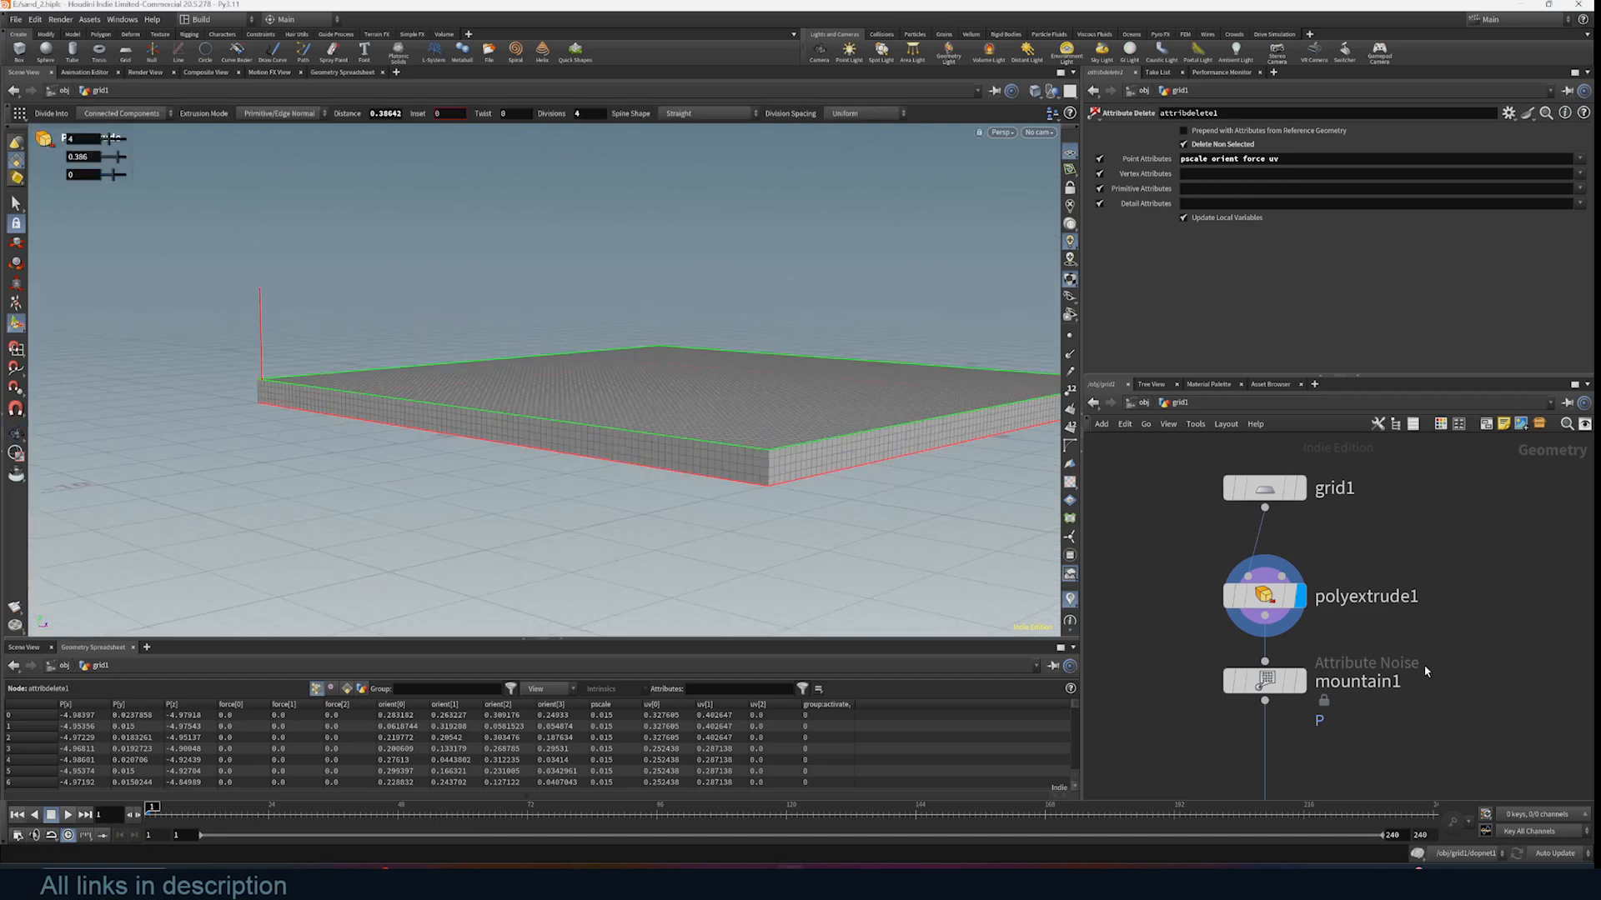
click(1351, 550)
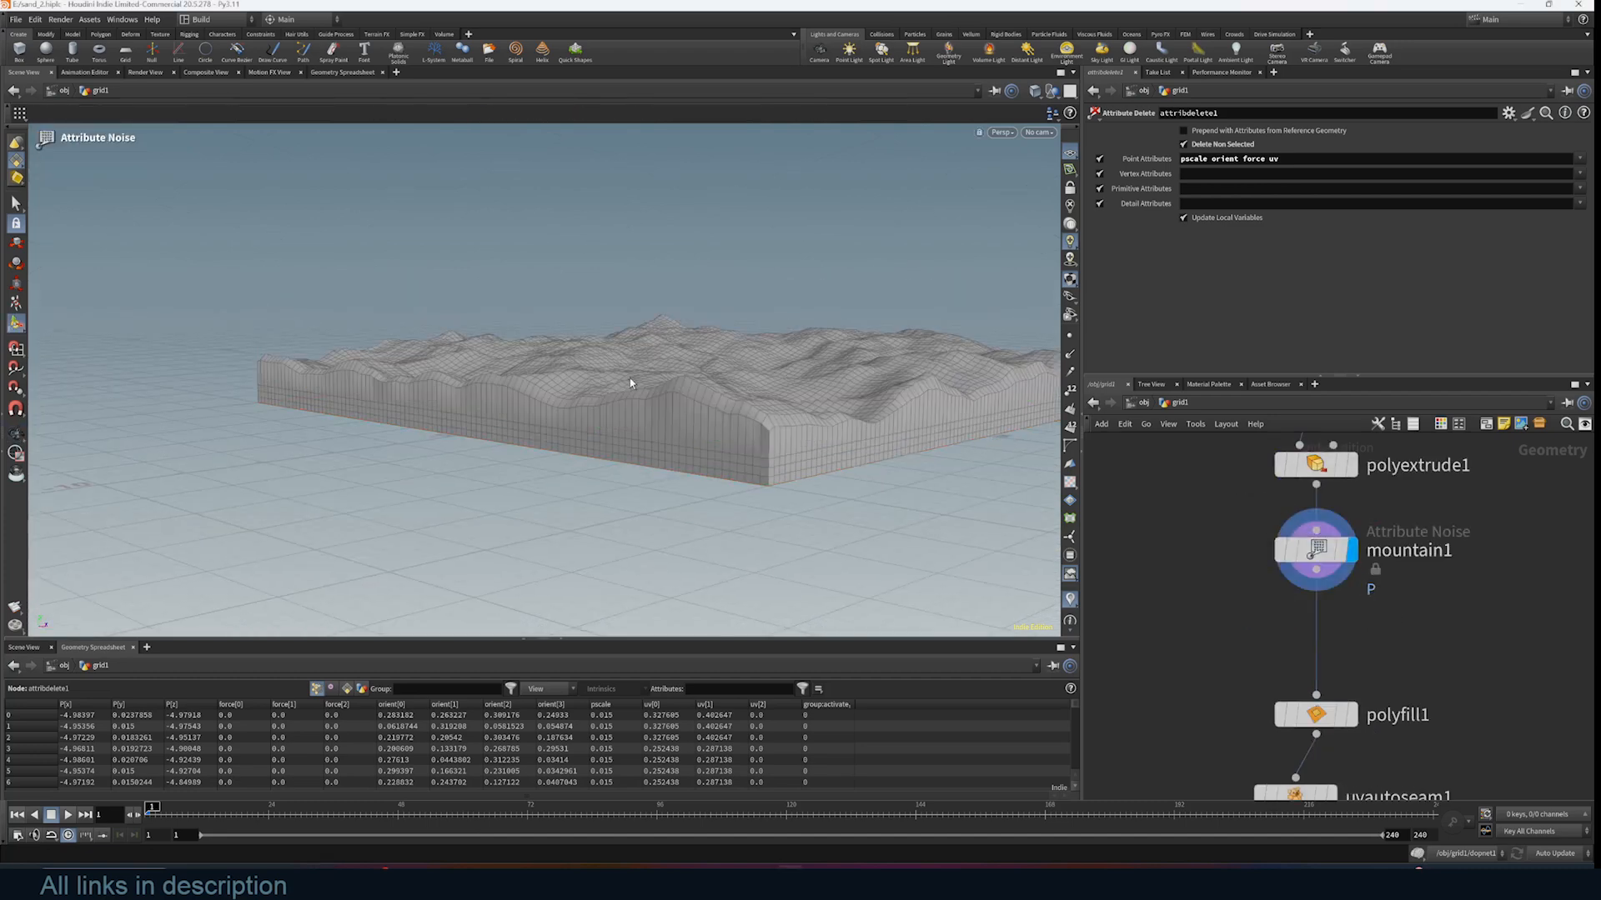
alt+drag(629, 380, 735, 422)
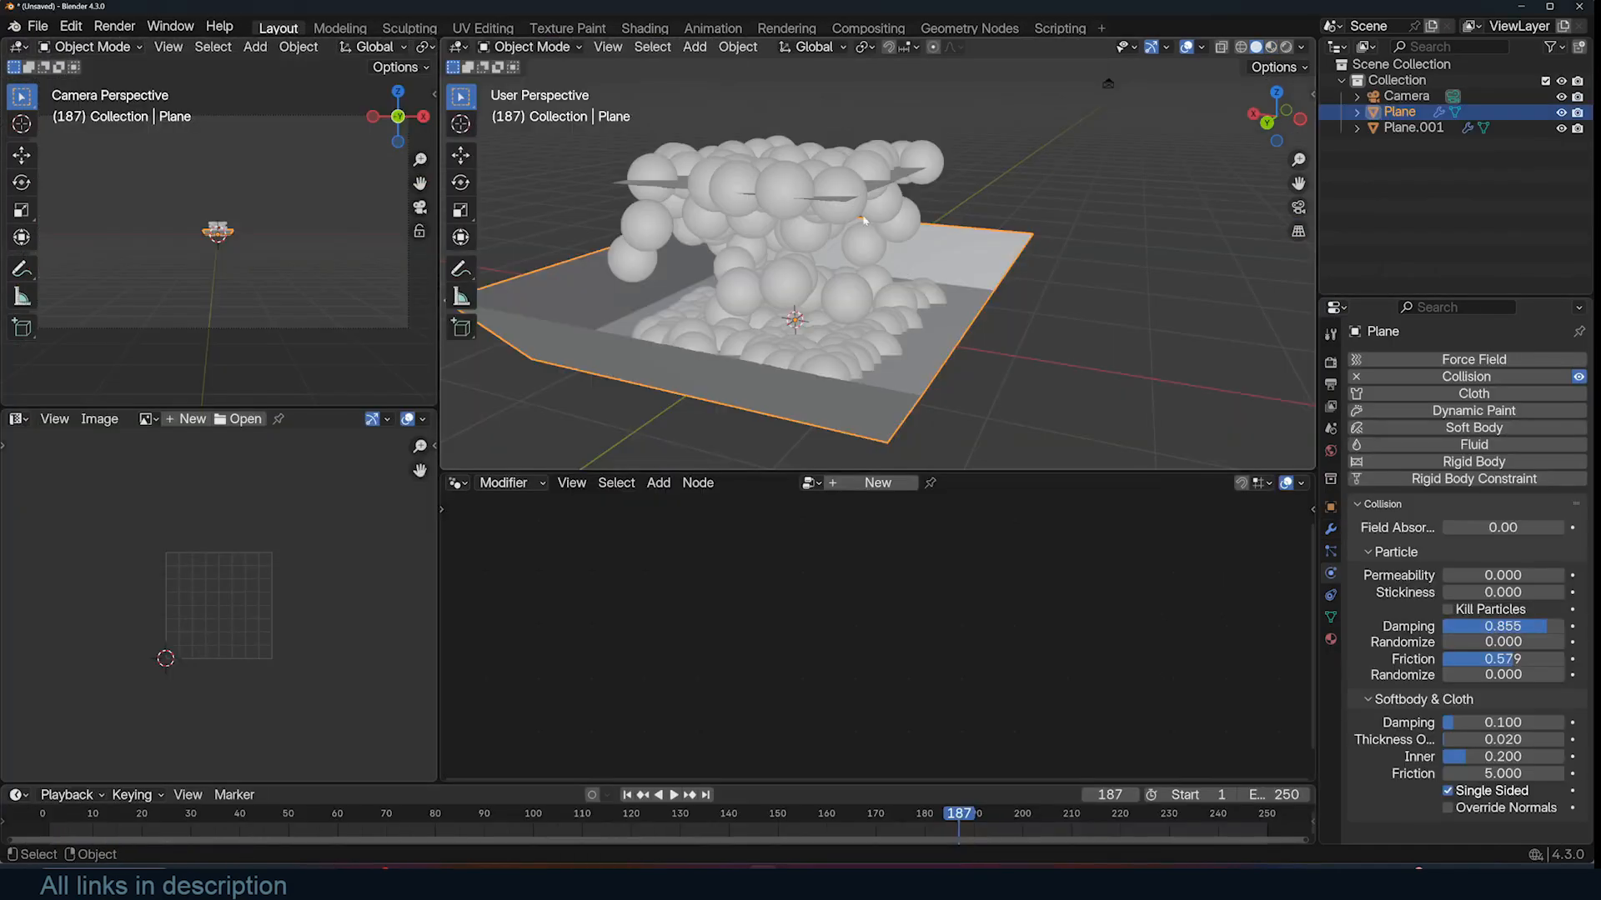
In Blender, delete the two existing particle setup planes and add a new mesh plane
drag(727, 148, 983, 406)
key(Delete)
key(shift+a)
mouse_move(833, 316)
click(907, 313)
Subdivide the new plane three times and return to Object Mode
key(Tab)
right_click(1045, 290)
click(1047, 288)
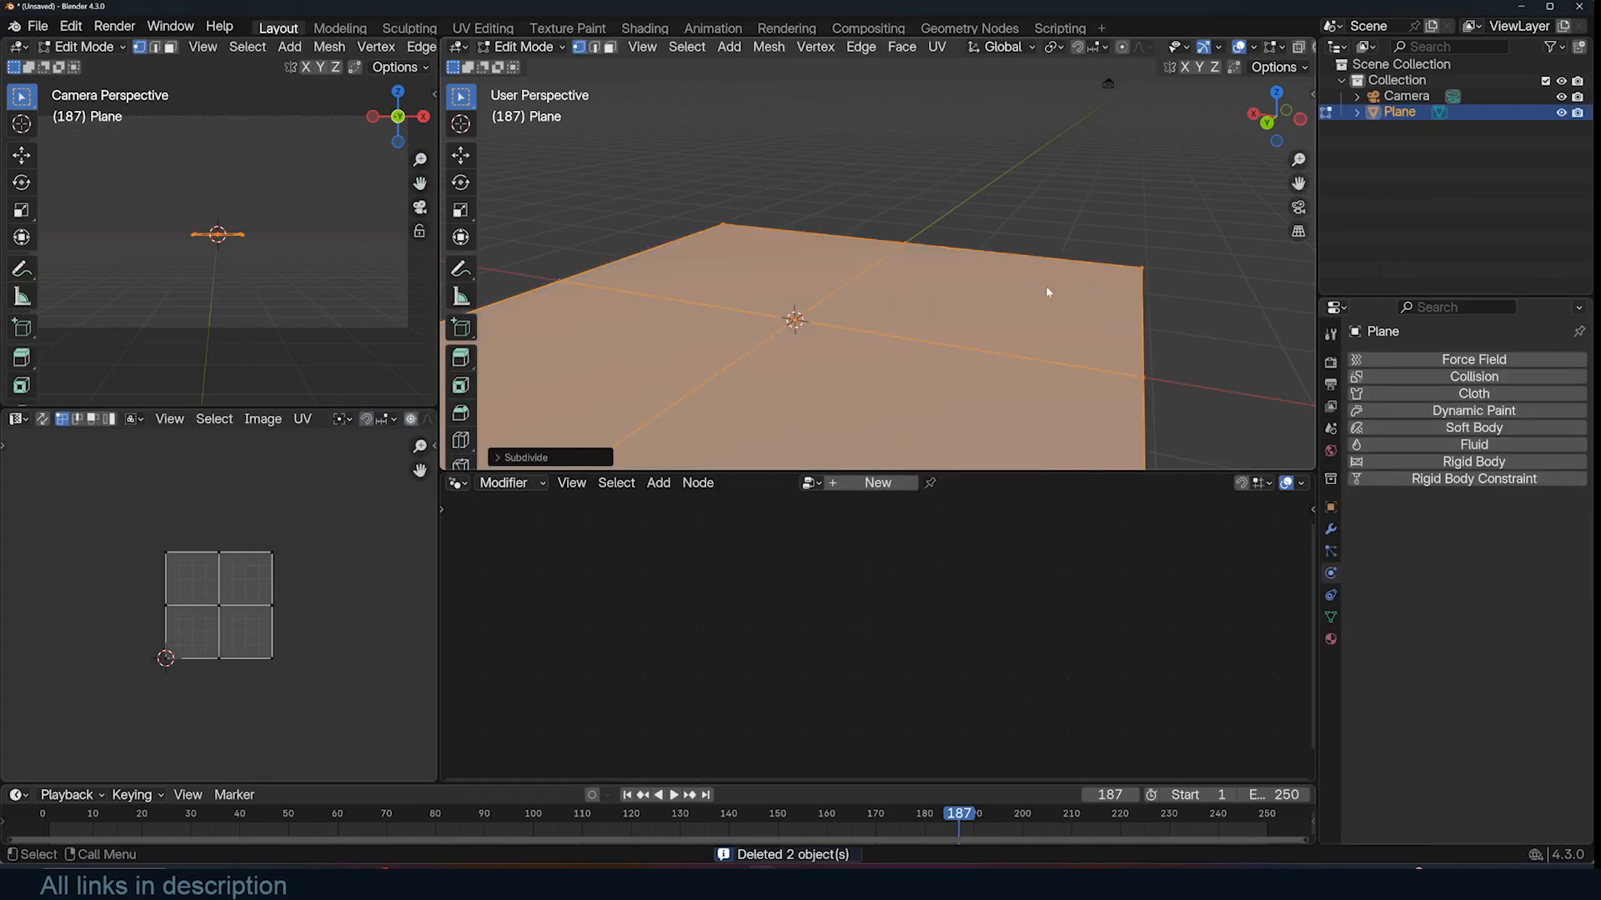
right_click(1047, 289)
click(1047, 290)
right_click(1047, 289)
click(1047, 289)
key(Tab)
Add a Displace modifier to the plane with a new texture and show the texture's settings
click(1331, 531)
click(1470, 360)
text(D)
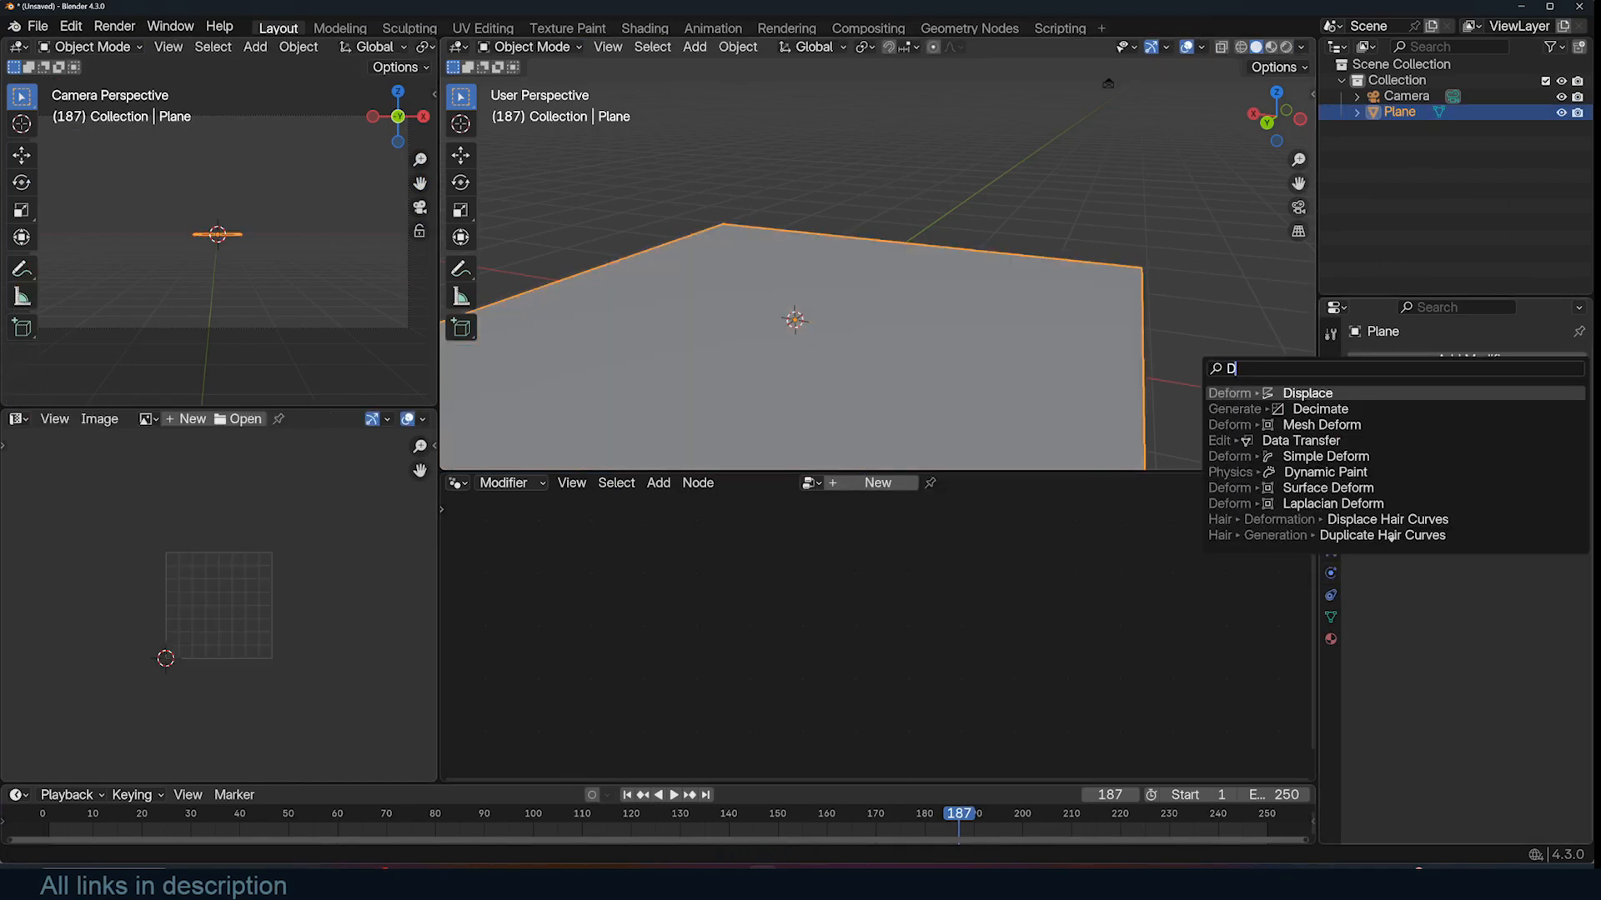
click(1409, 399)
click(1567, 408)
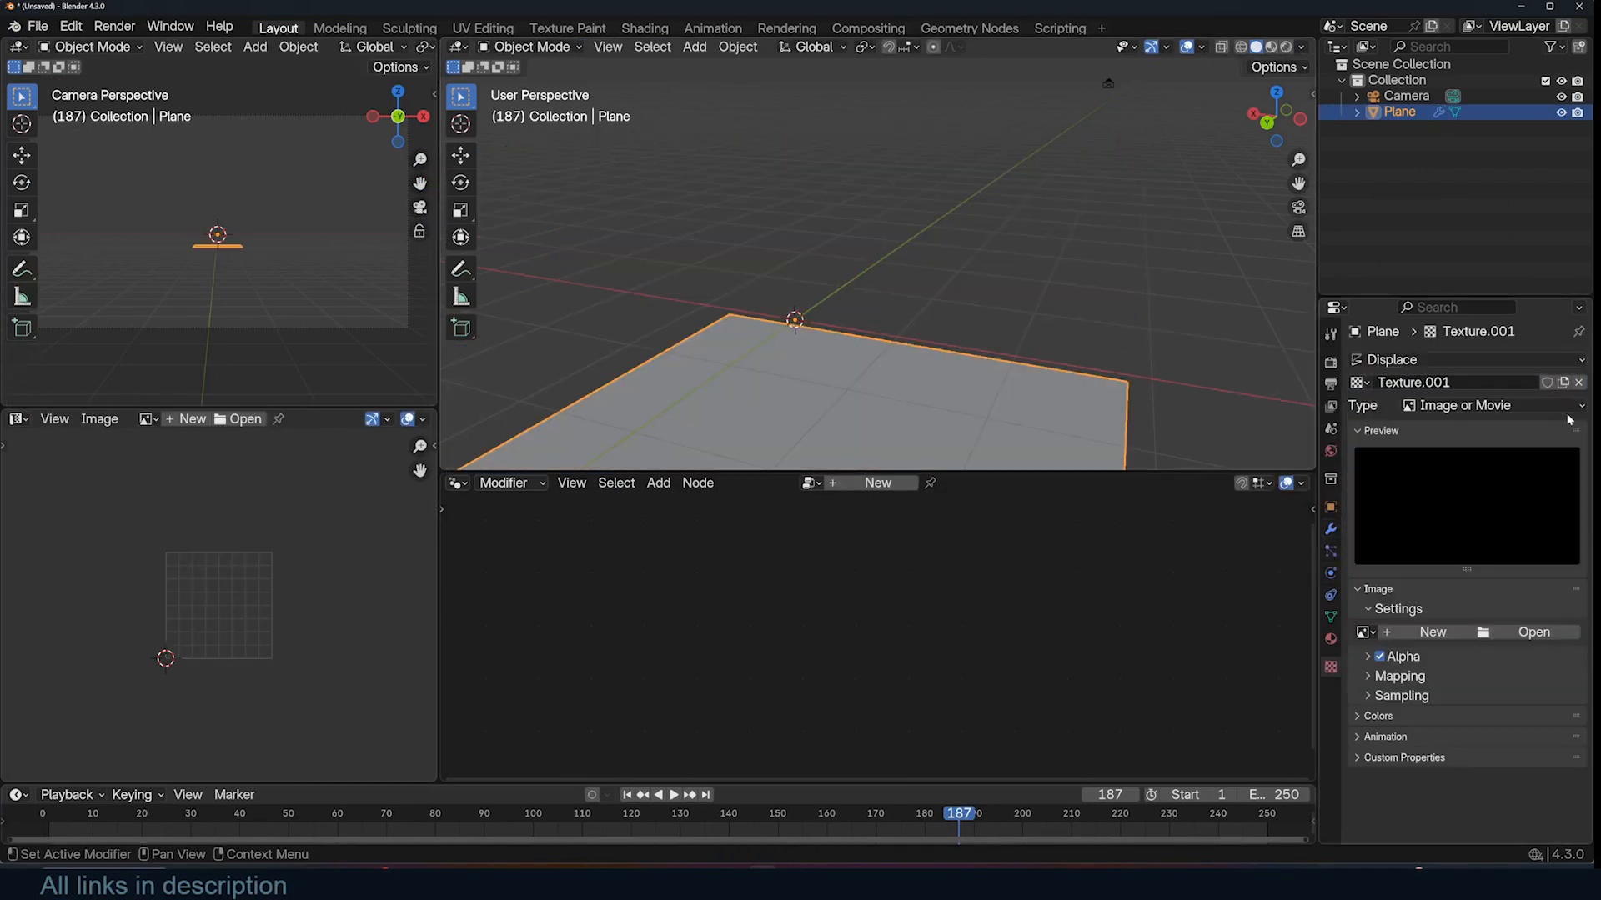
Change the displacement texture's type to Clouds and adjust its noise size
click(1492, 405)
click(1507, 423)
click(1515, 411)
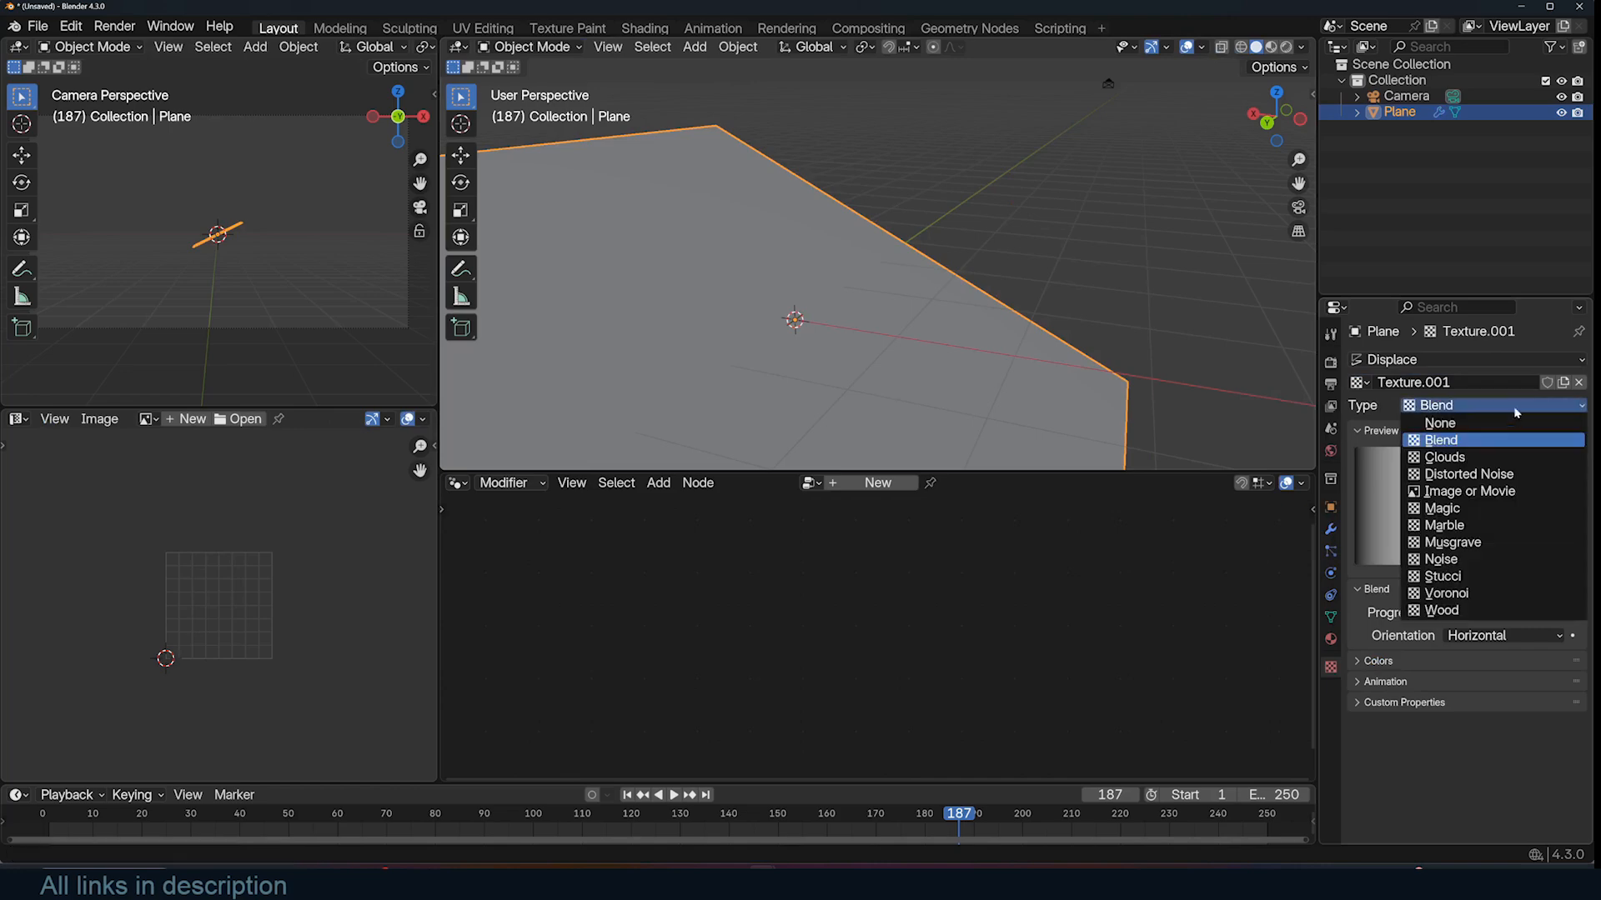
click(1482, 450)
drag(1482, 679, 1501, 680)
Subdivide the plane's whole mesh further to give the displacement more detail
click(1330, 529)
key(Tab)
key(a)
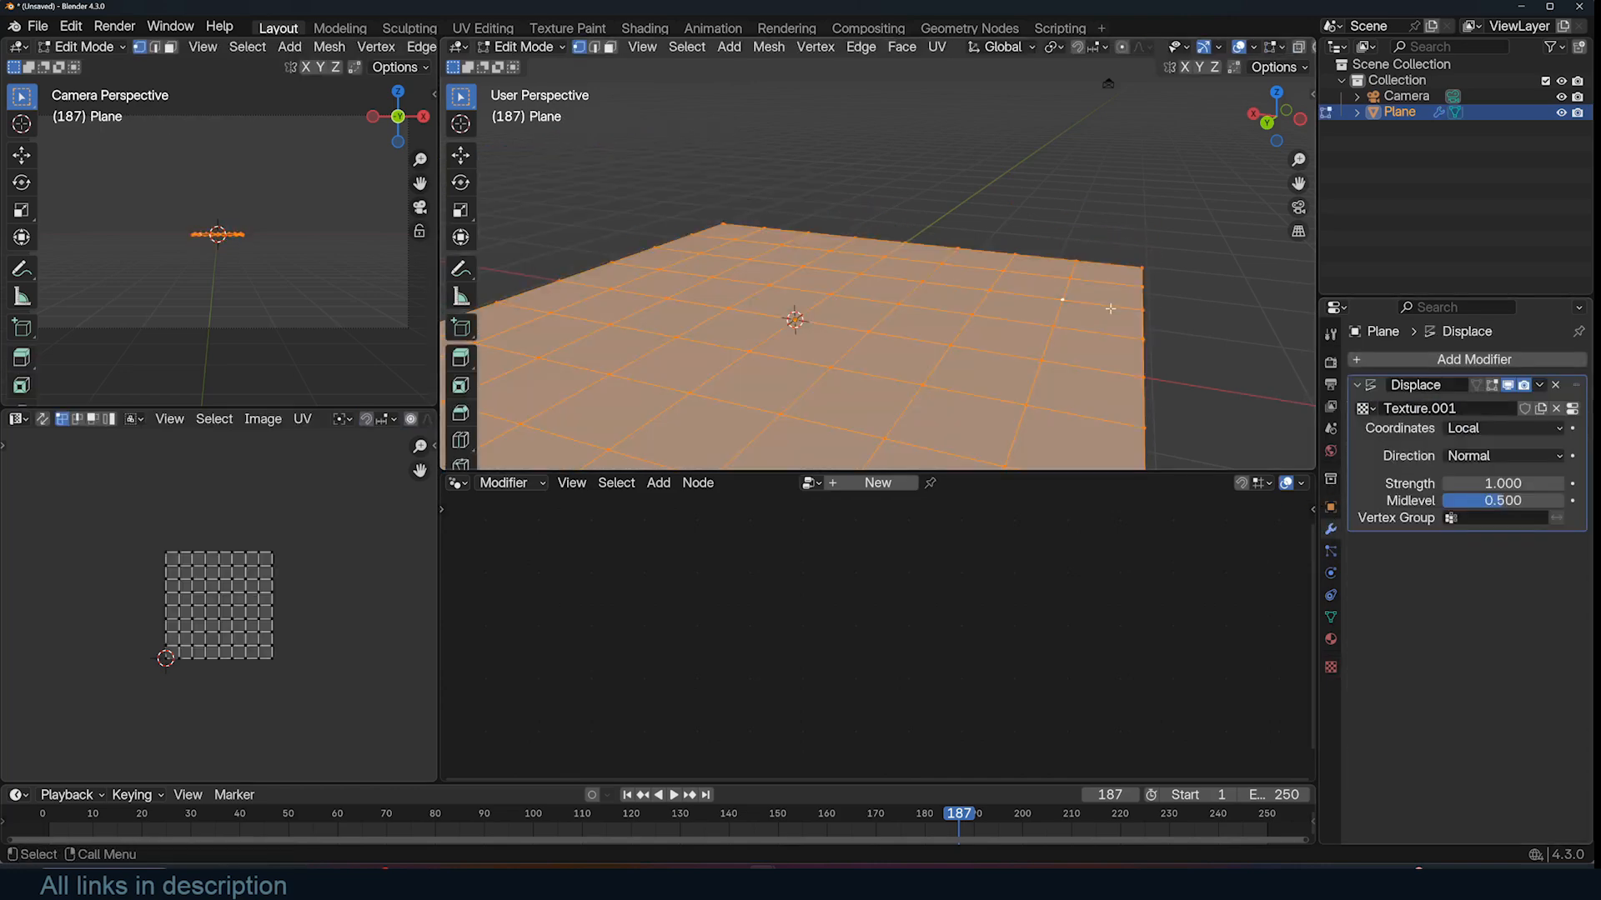
right_click(1058, 348)
click(1109, 315)
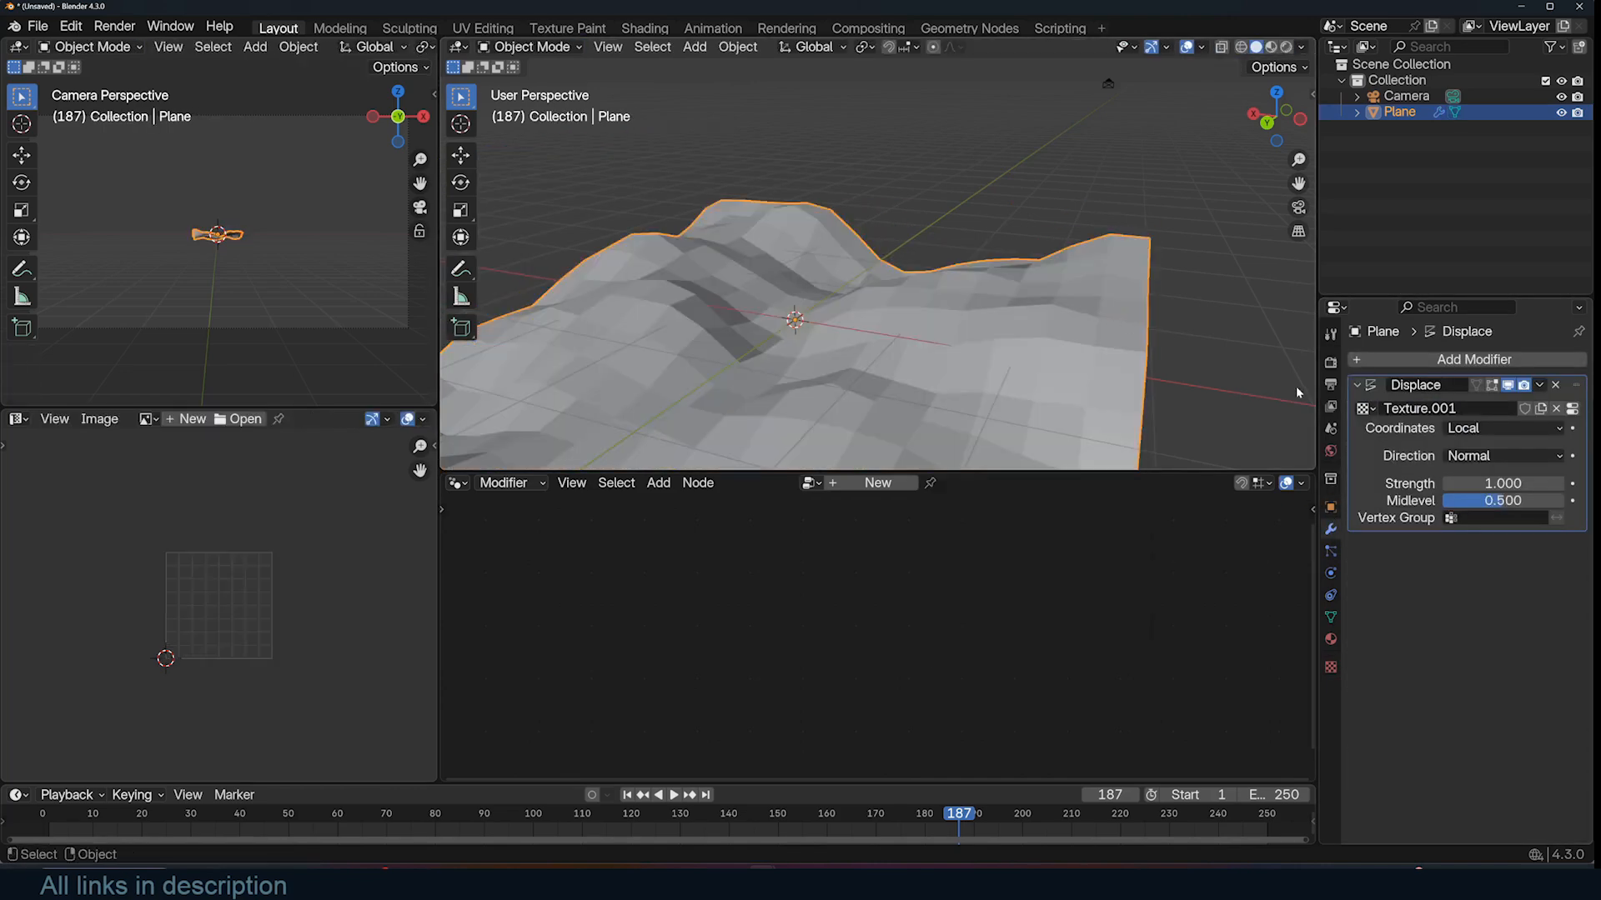
Extrude the plane's border edges downward about 0.5 m, add several edge loops around the side walls, and return to Object Mode
key(g)
key(z)
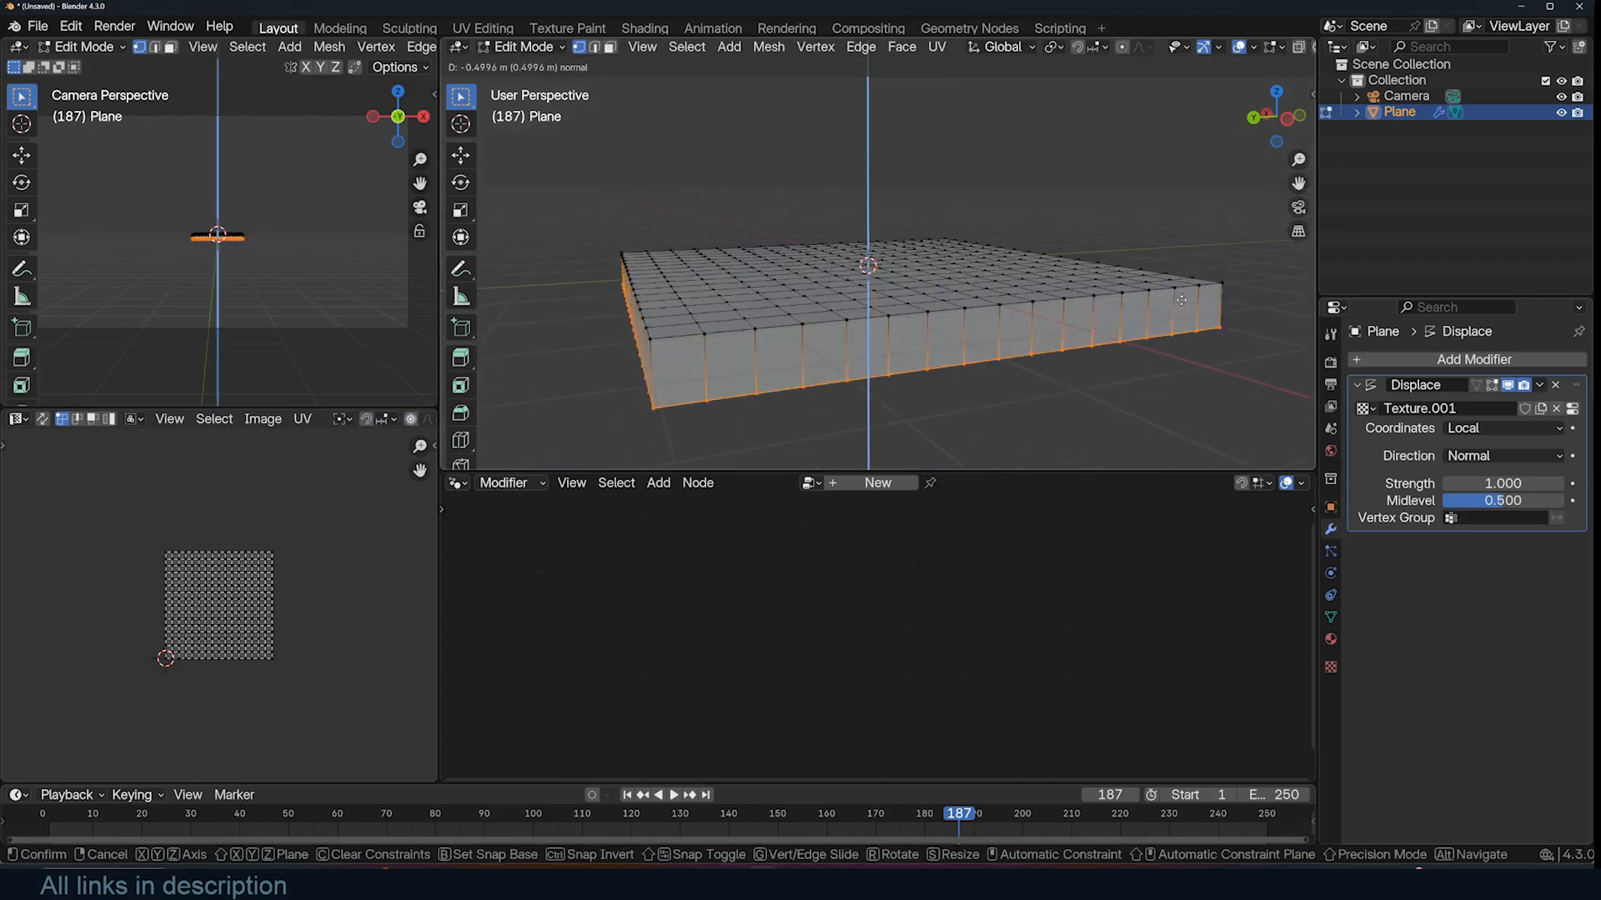
click(1167, 319)
key(ctrl+r)
scroll(998, 337, up, 3)
click(998, 338)
right_click(998, 338)
key(Tab)
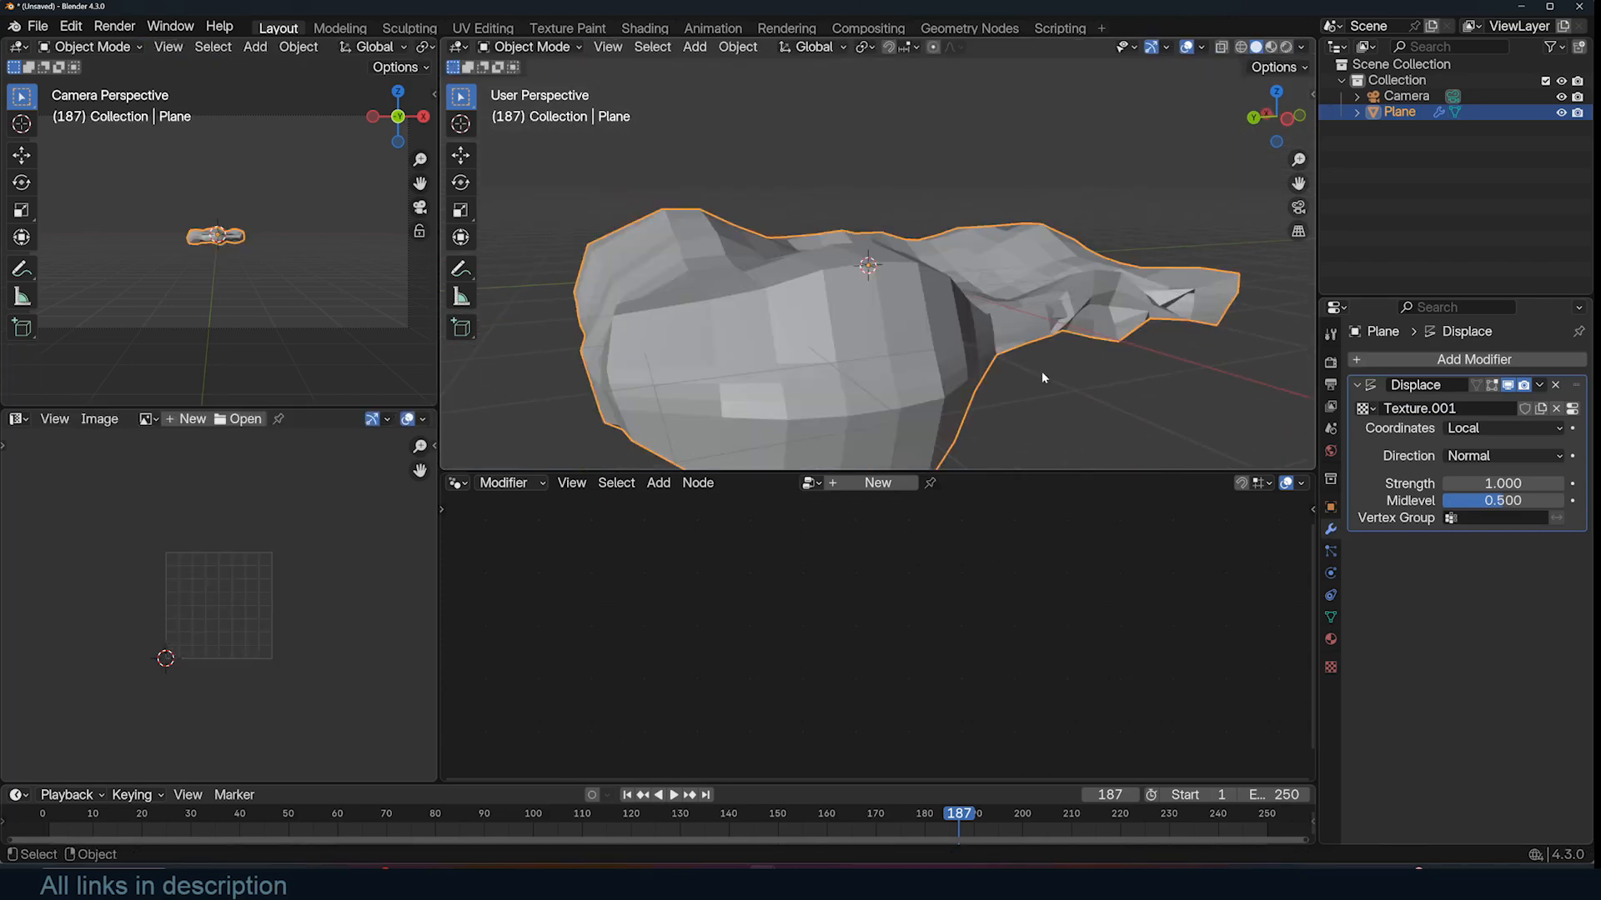
Set the Displace modifier's direction to Z
middle_drag(1042, 372, 1034, 312)
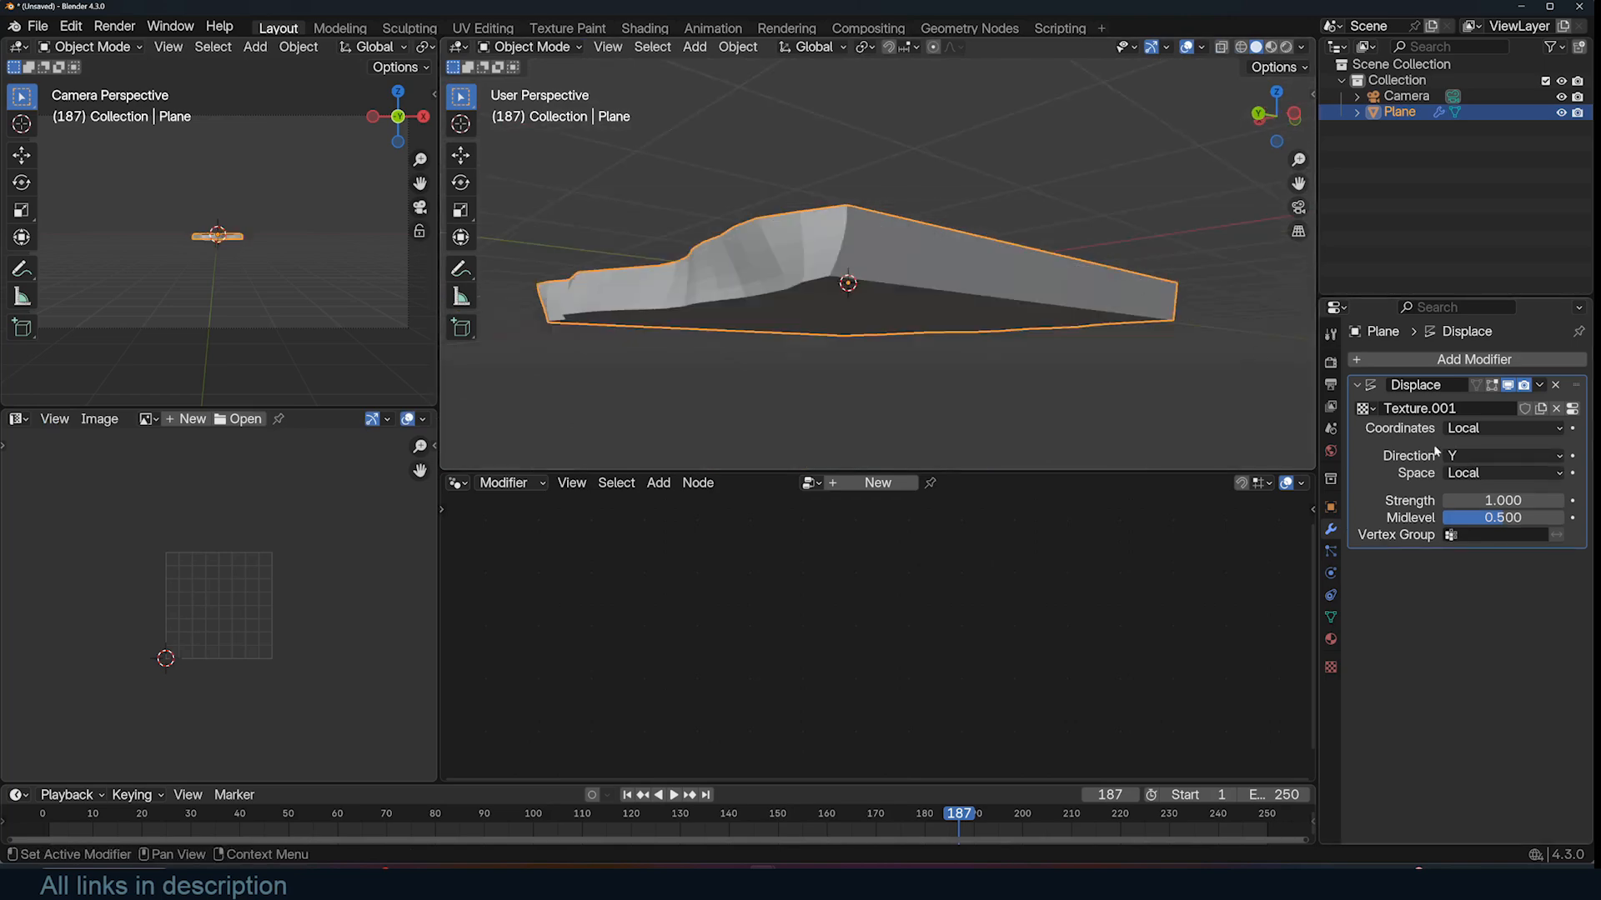
click(1456, 460)
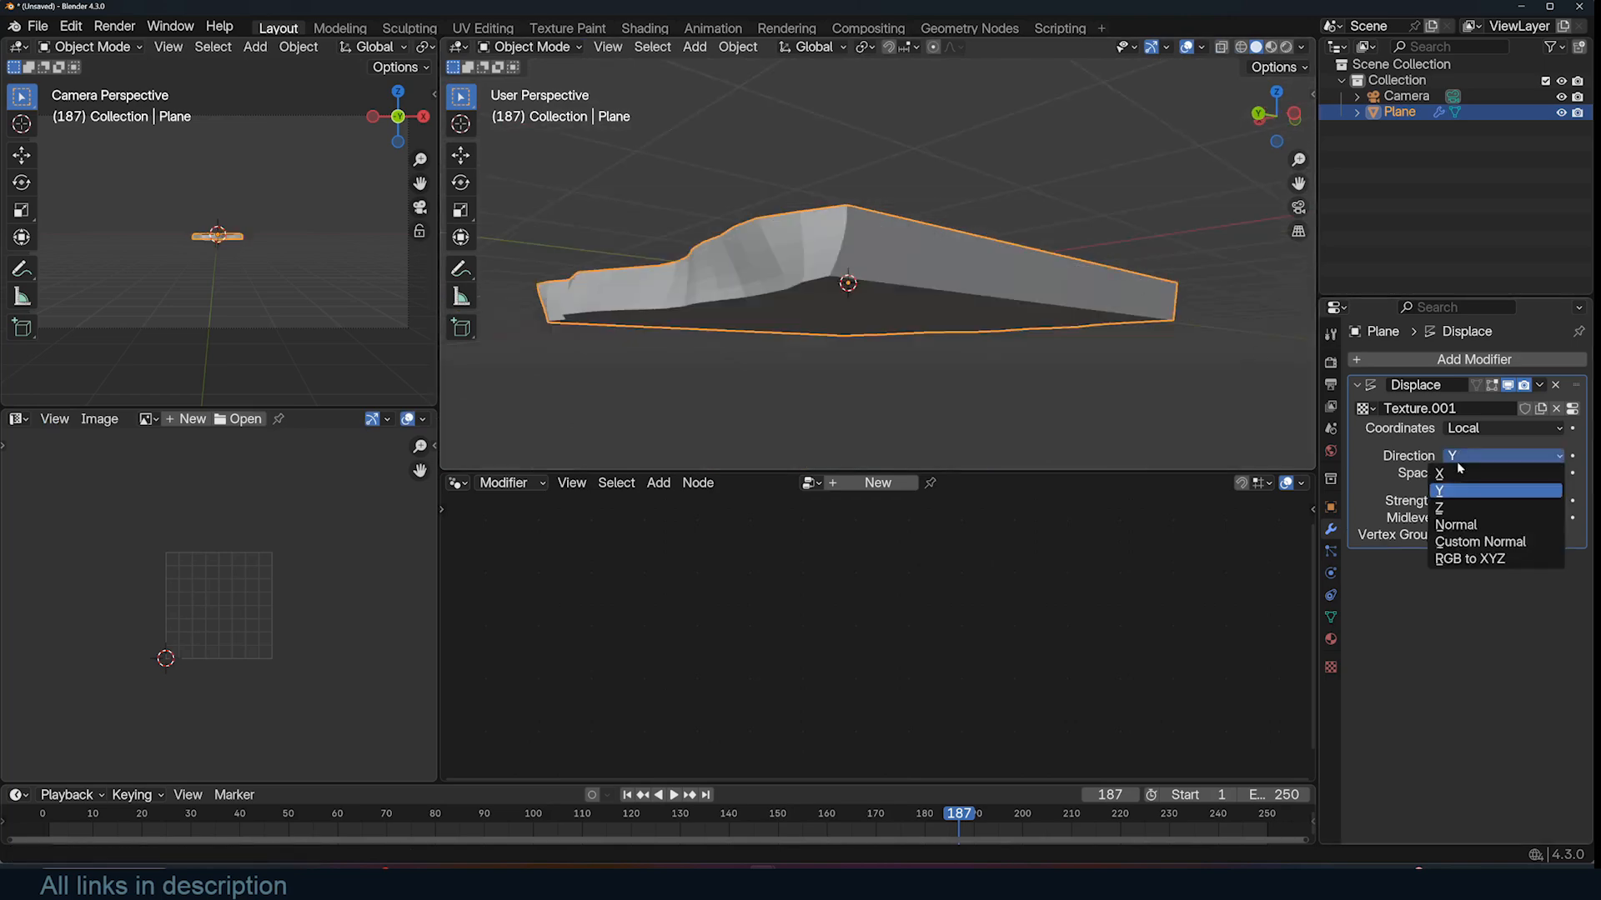
click(1456, 507)
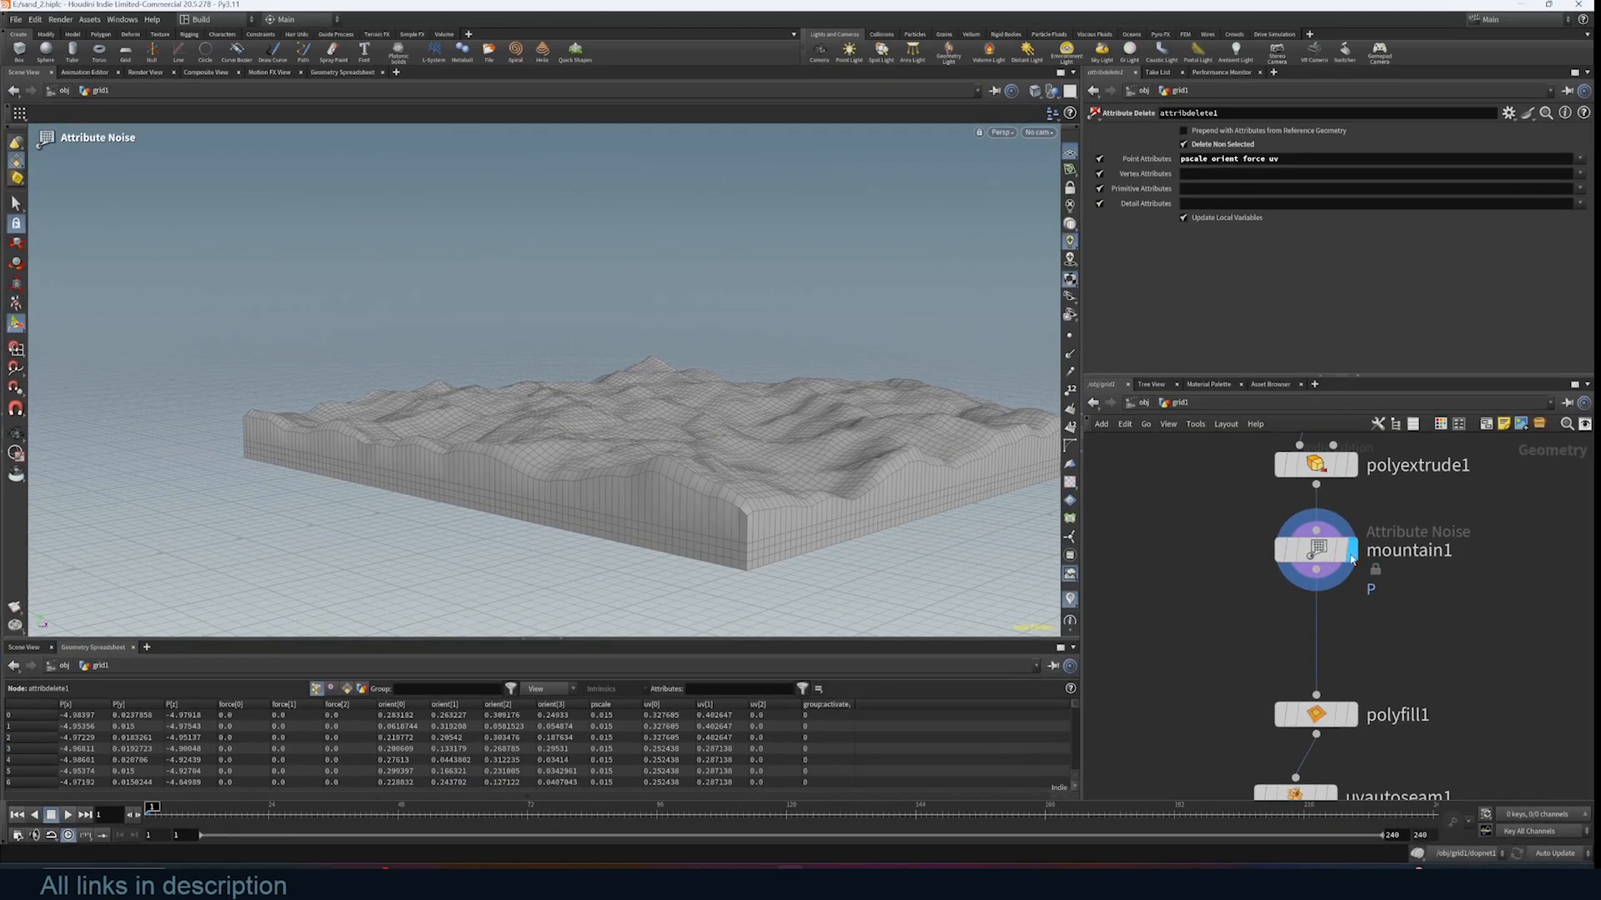
Switch to Houdini, select the mountain1 node, and apply its noise on the X, Y and Z components
click(1326, 554)
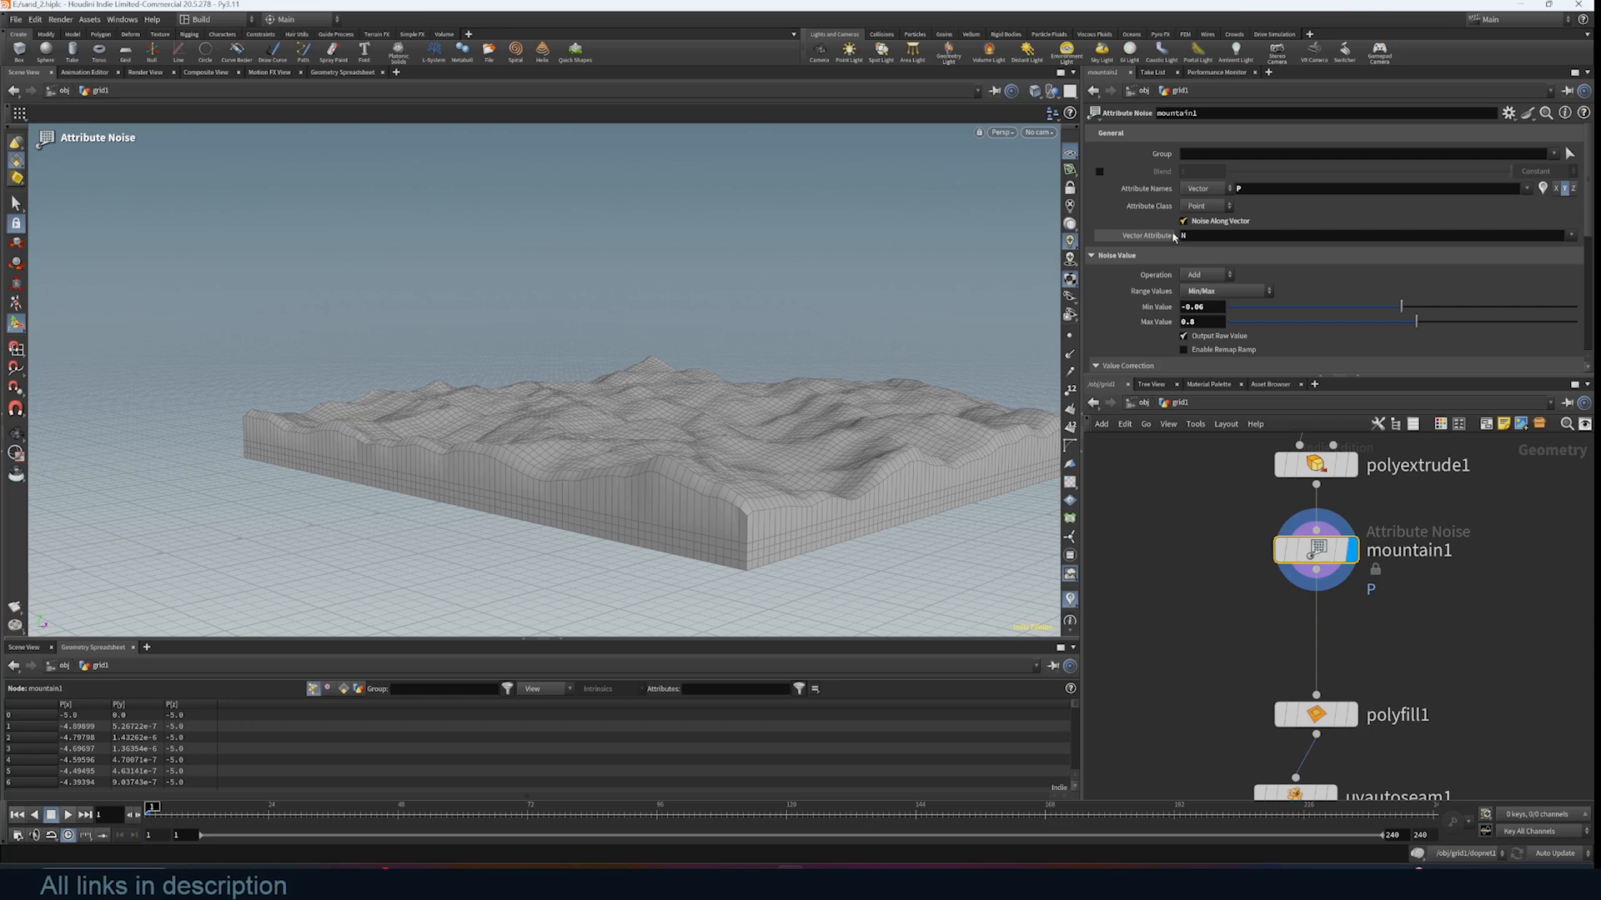
drag(714, 404, 889, 372)
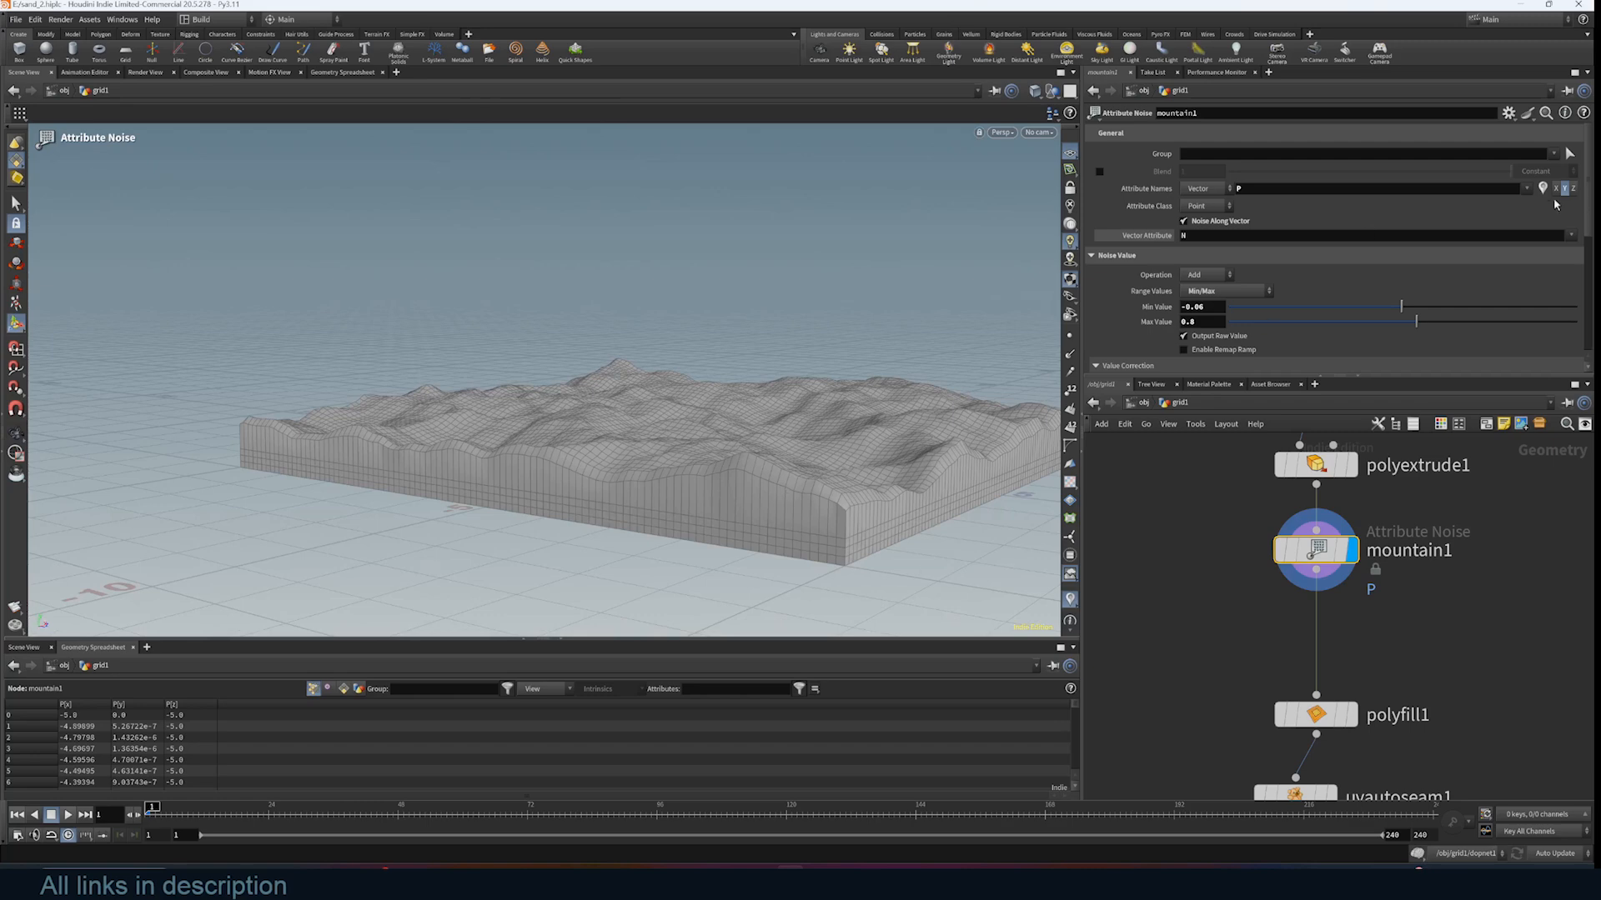
click(1573, 189)
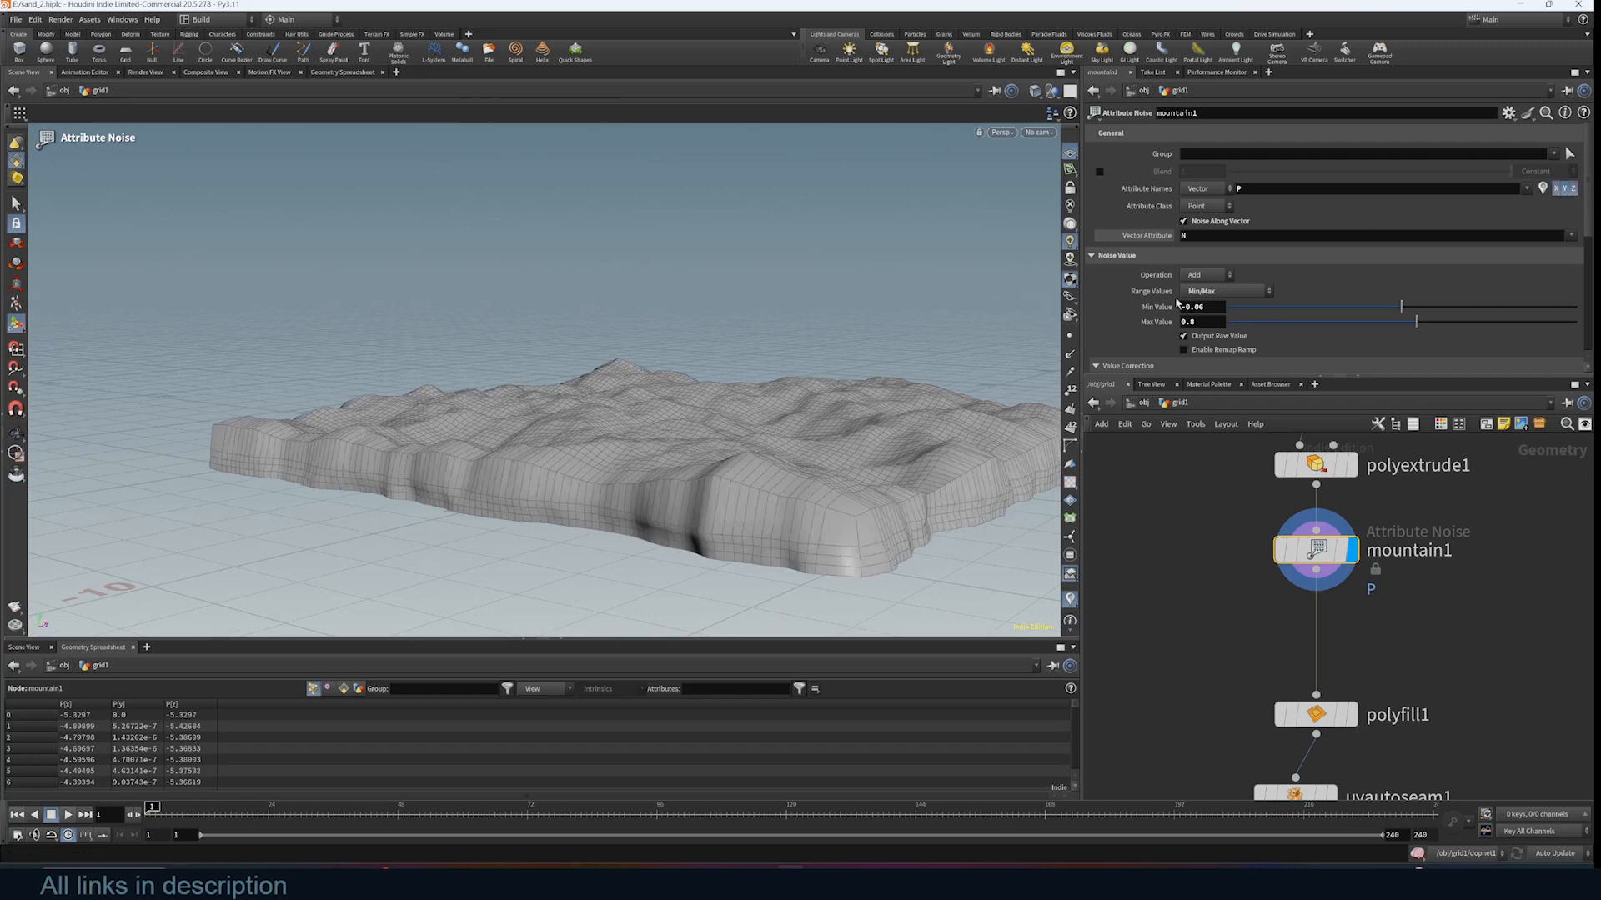
alt+drag(783, 405, 781, 363)
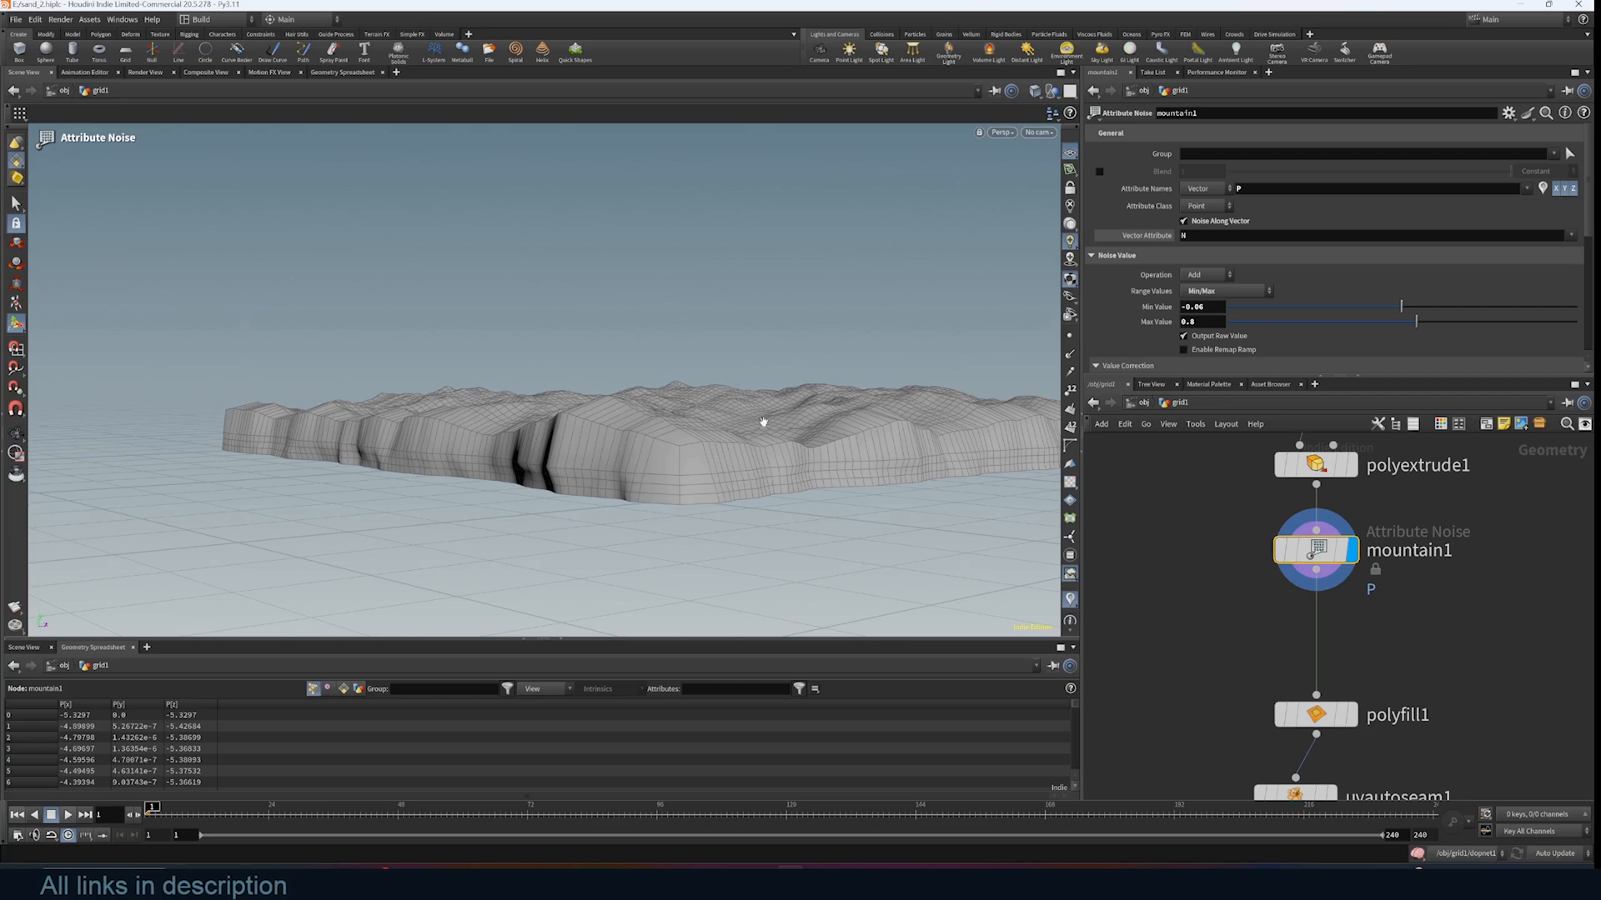
alt+drag(763, 421, 829, 484)
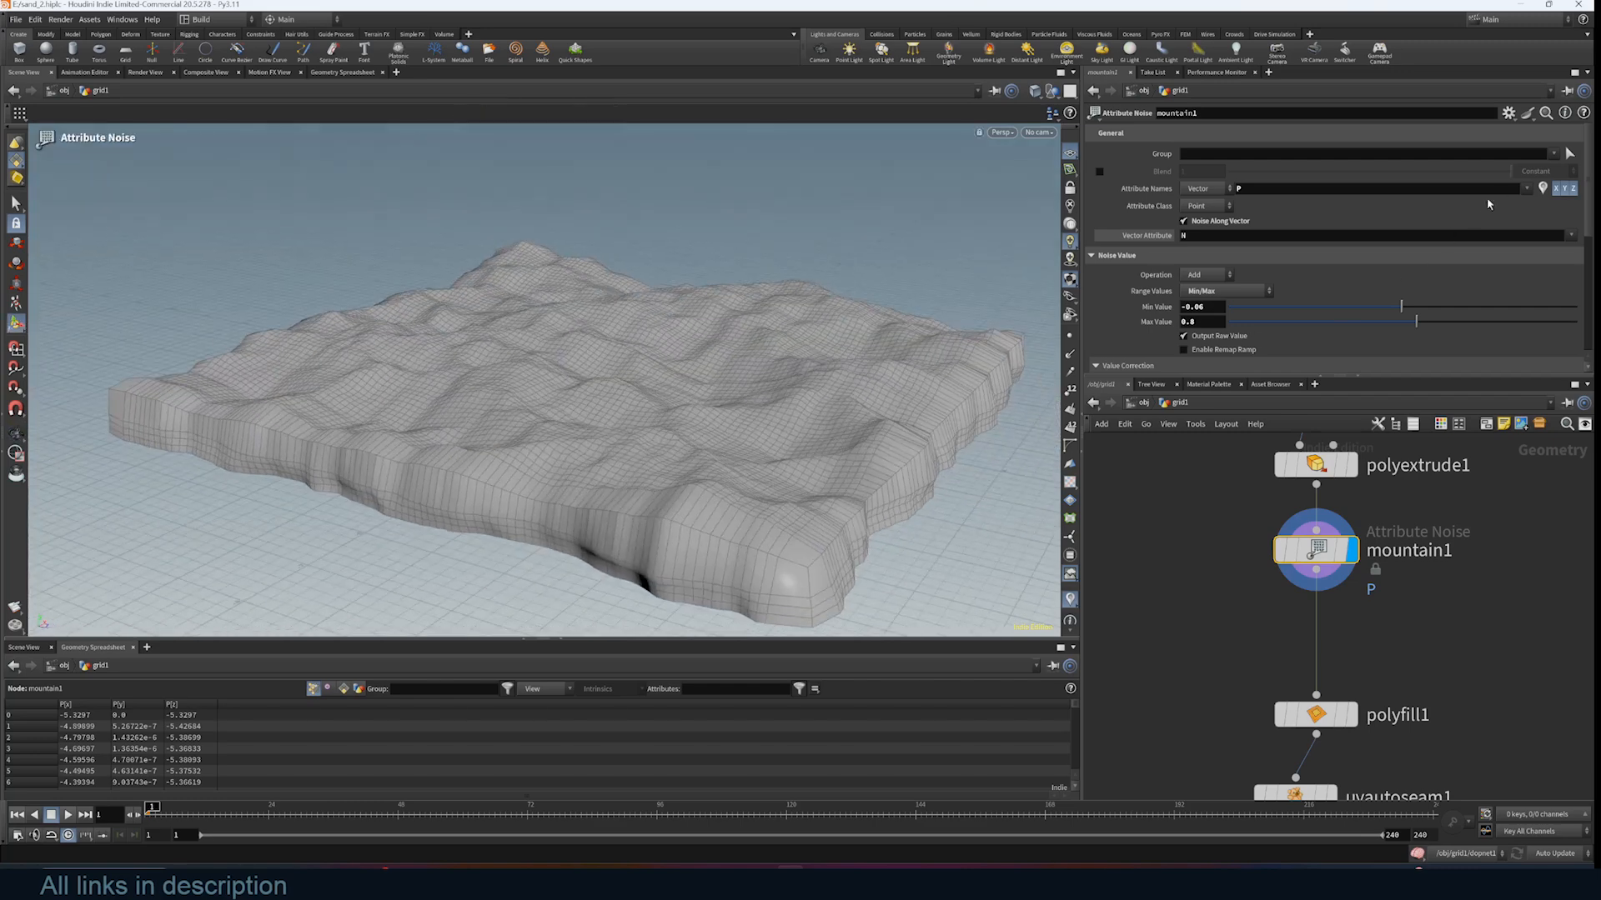
Limit mountain1's noise to the Y component by disabling X and Z
click(1556, 189)
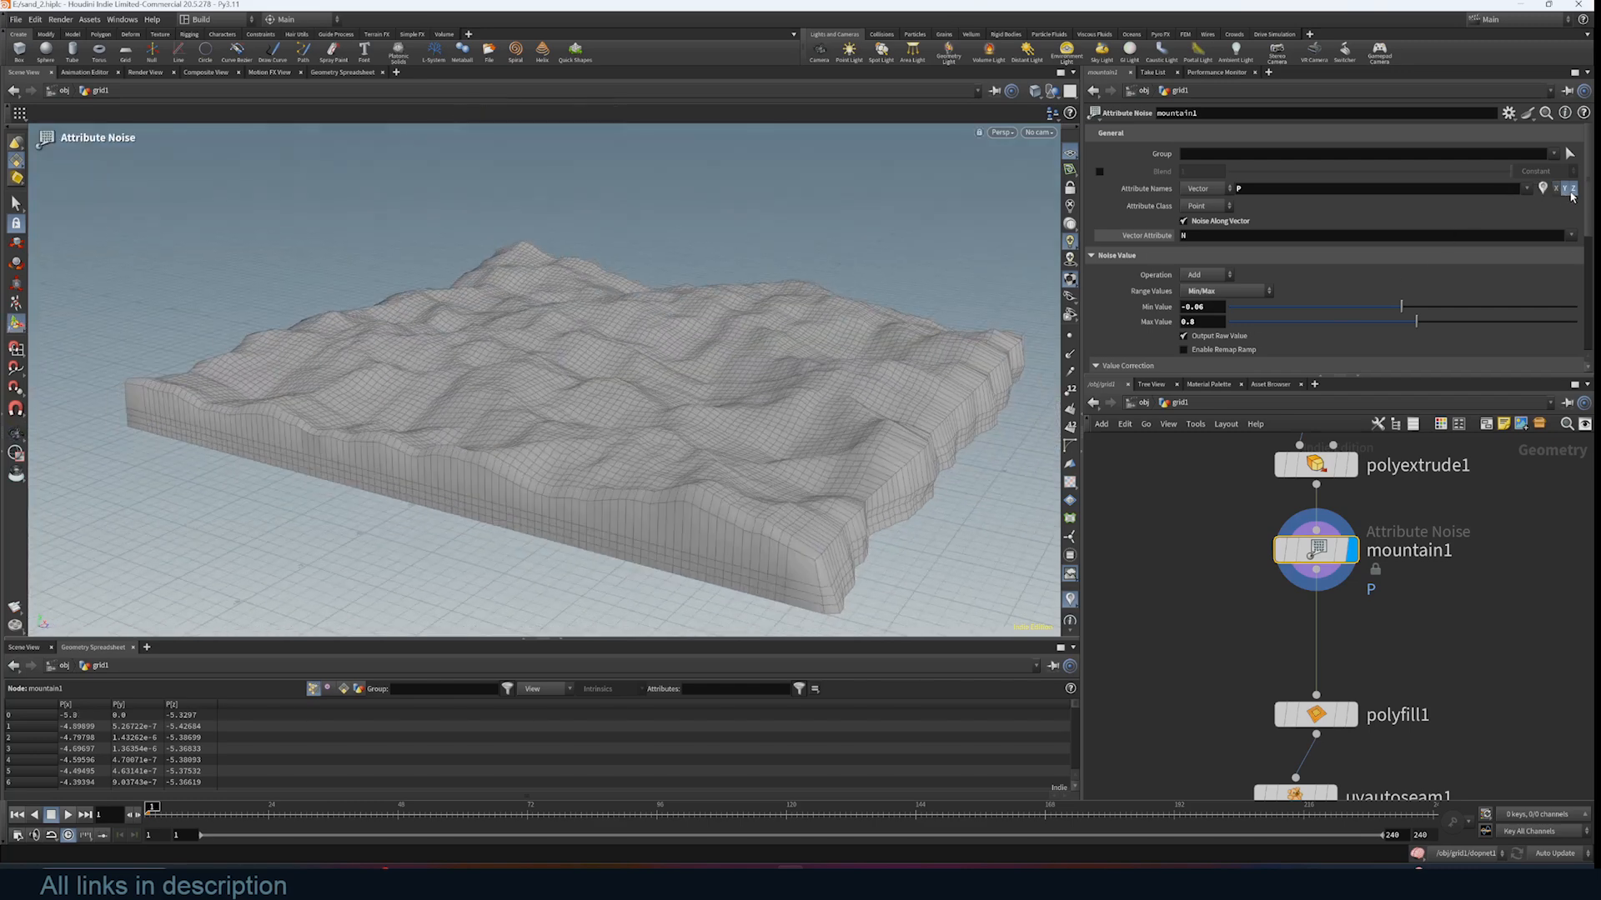
click(1573, 191)
alt+drag(754, 410, 725, 383)
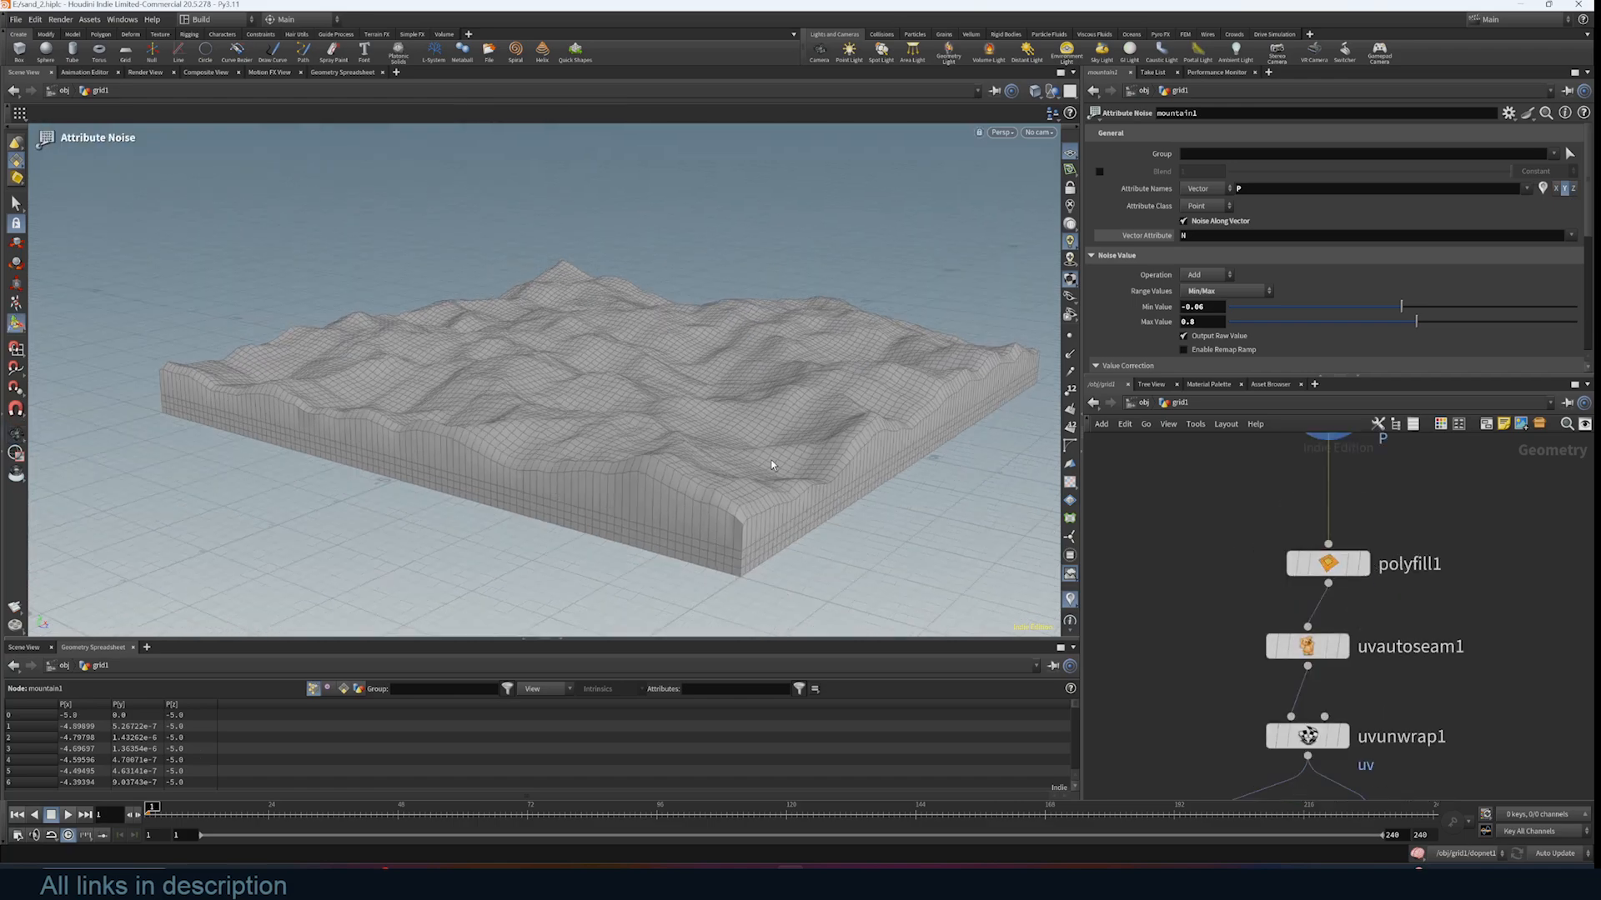
View the terrain from below and display the results of polyfill1 and uvautoseam1 in turn
alt+drag(774, 467, 701, 401)
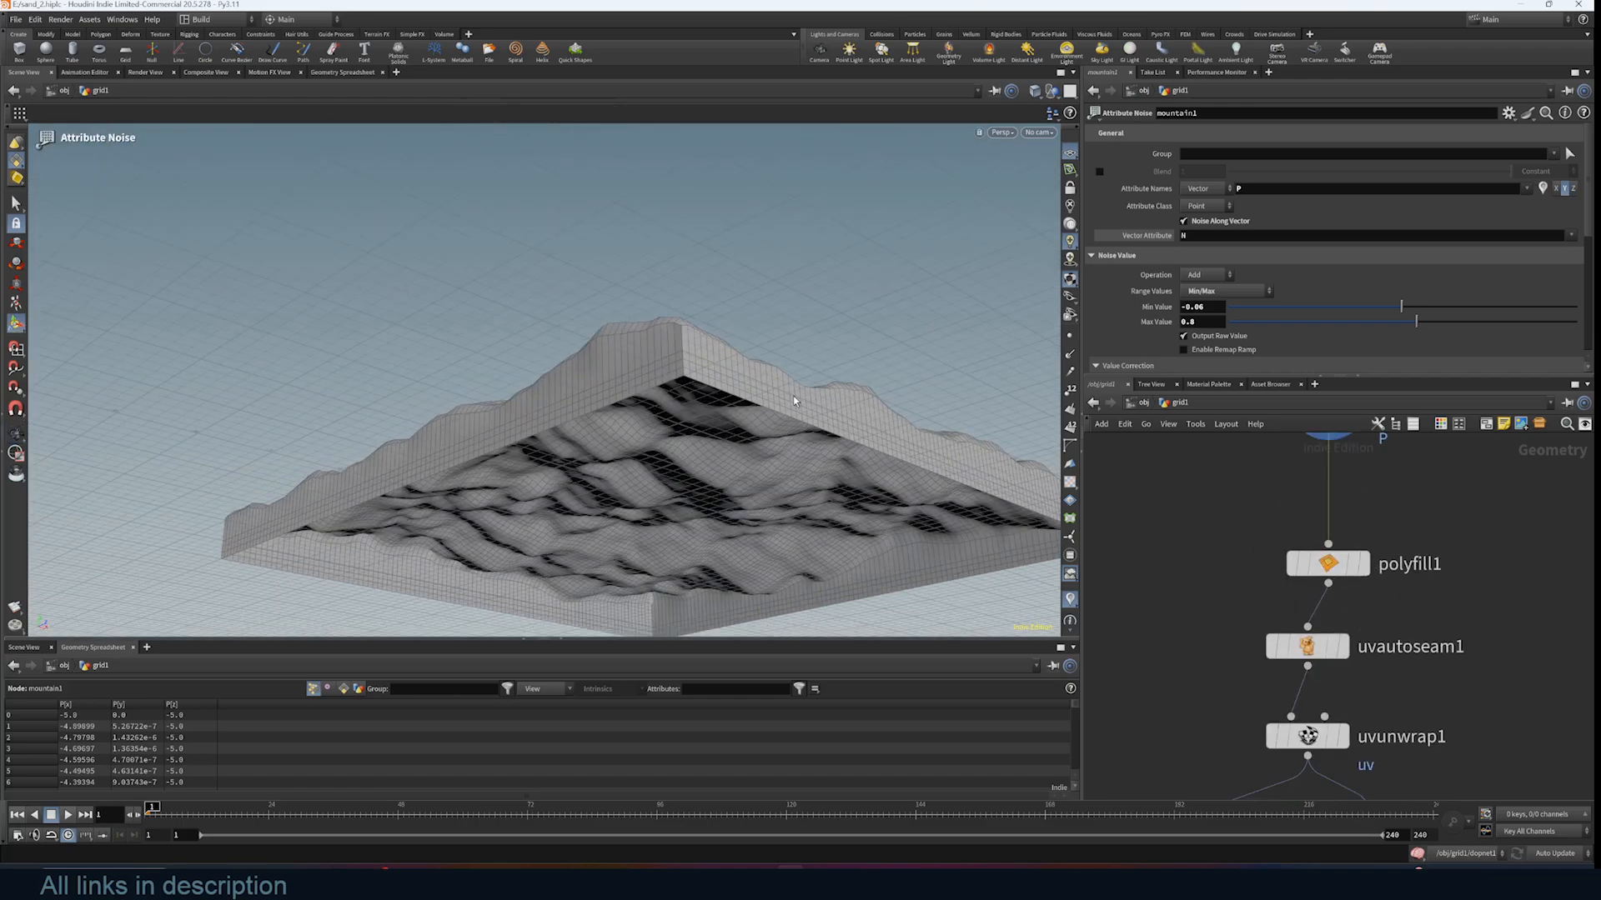
click(1362, 563)
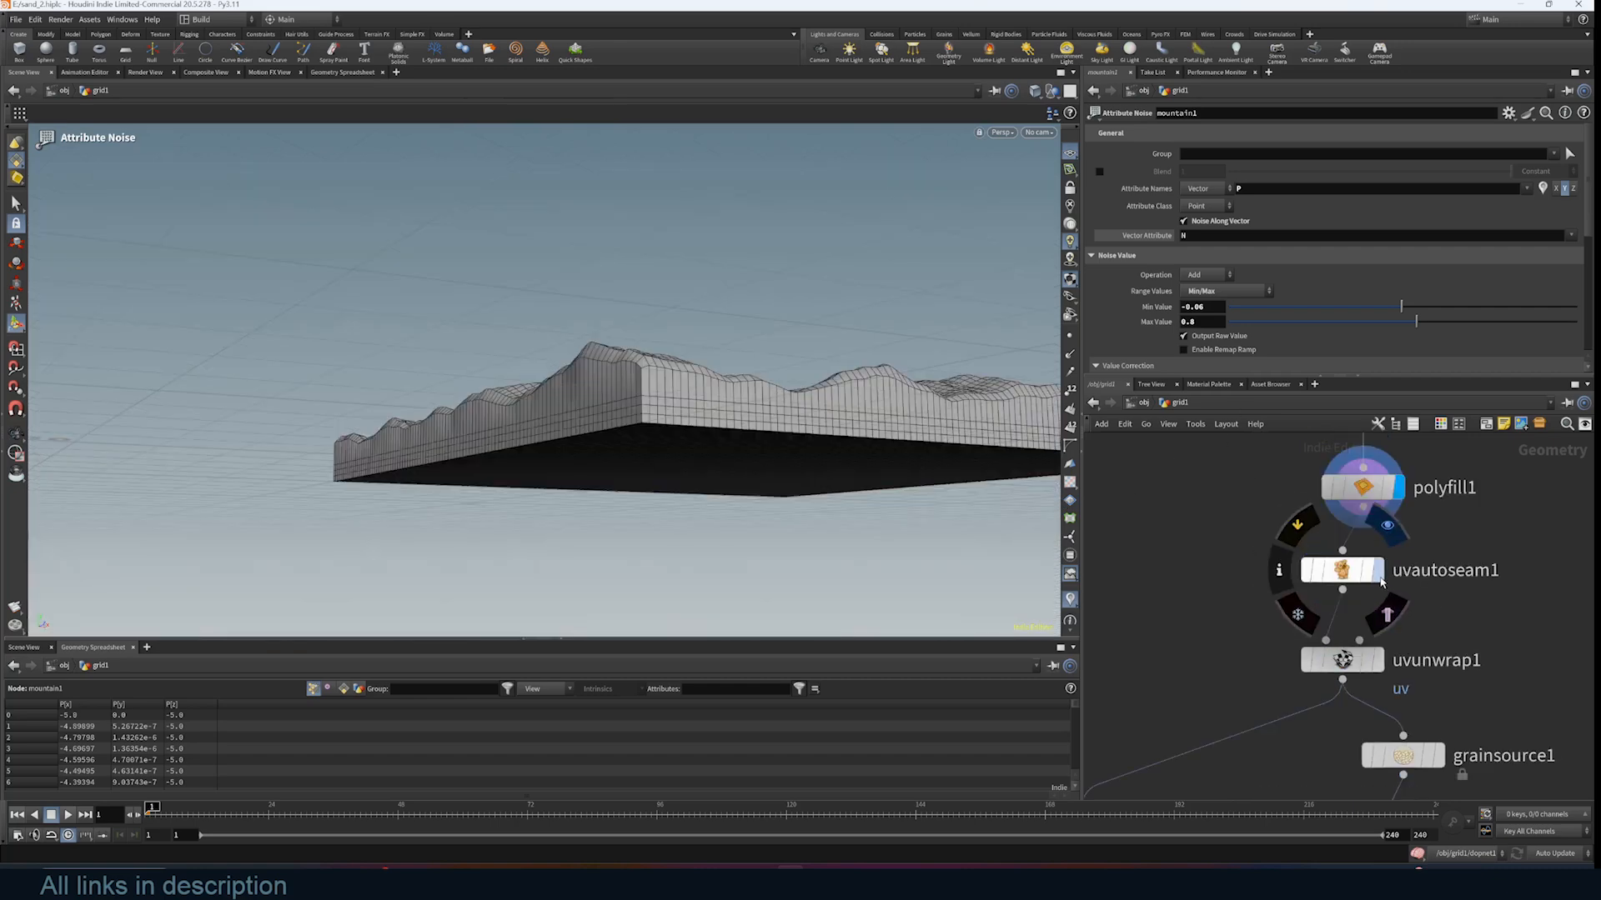
click(1377, 571)
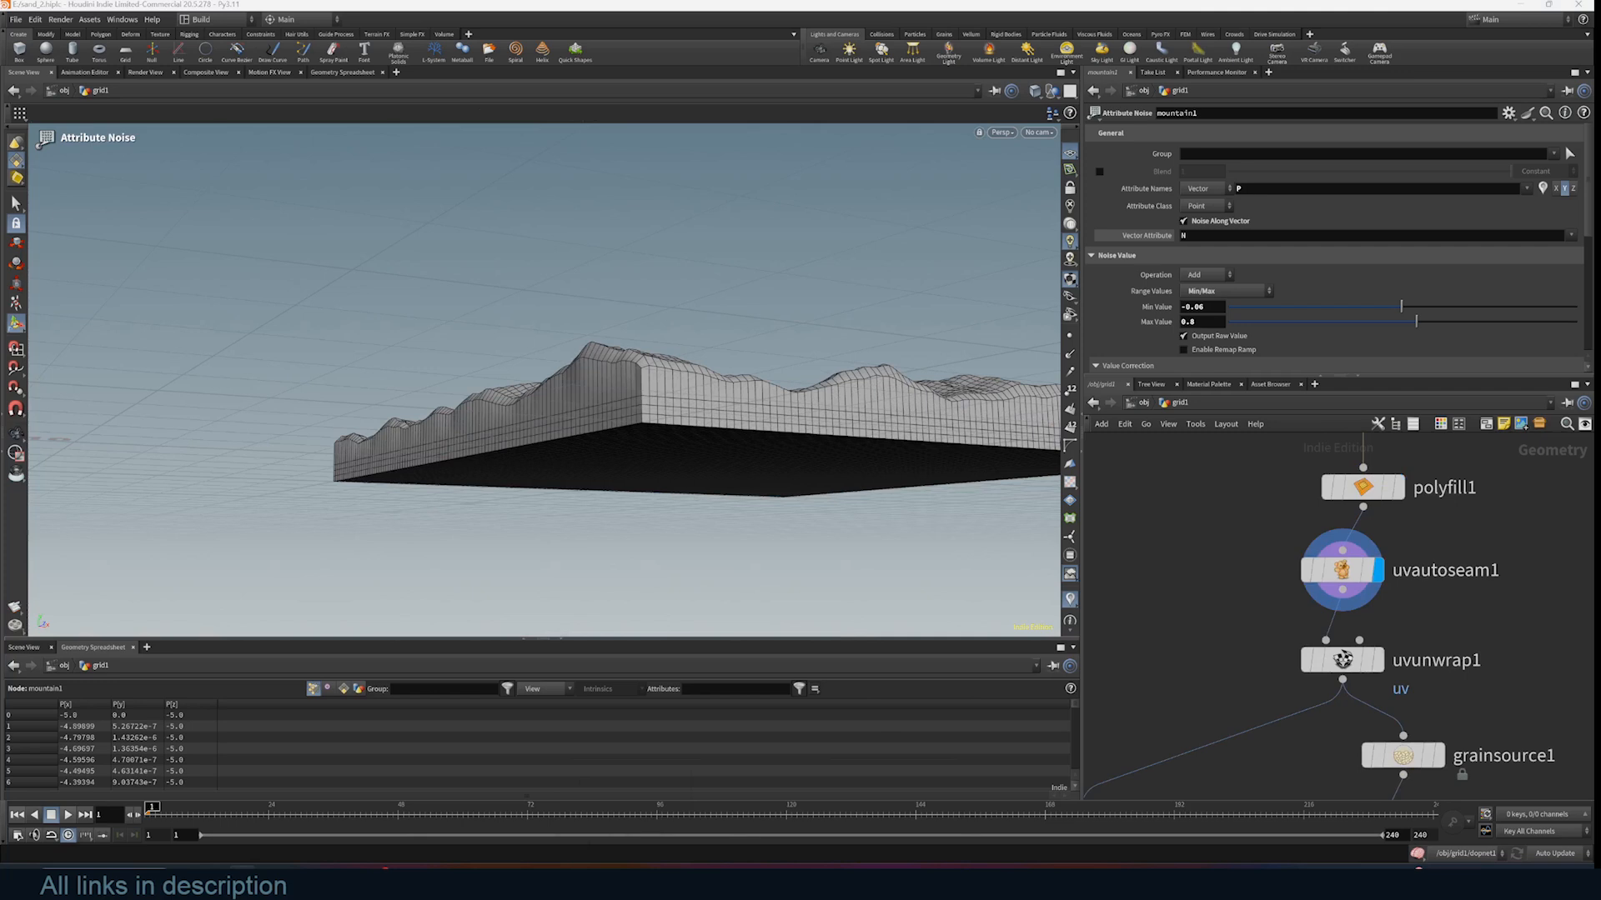
Switch to Blender to view the textured sand terrain and its rendered animation, and return to Houdini with the animation player closed
click(883, 859)
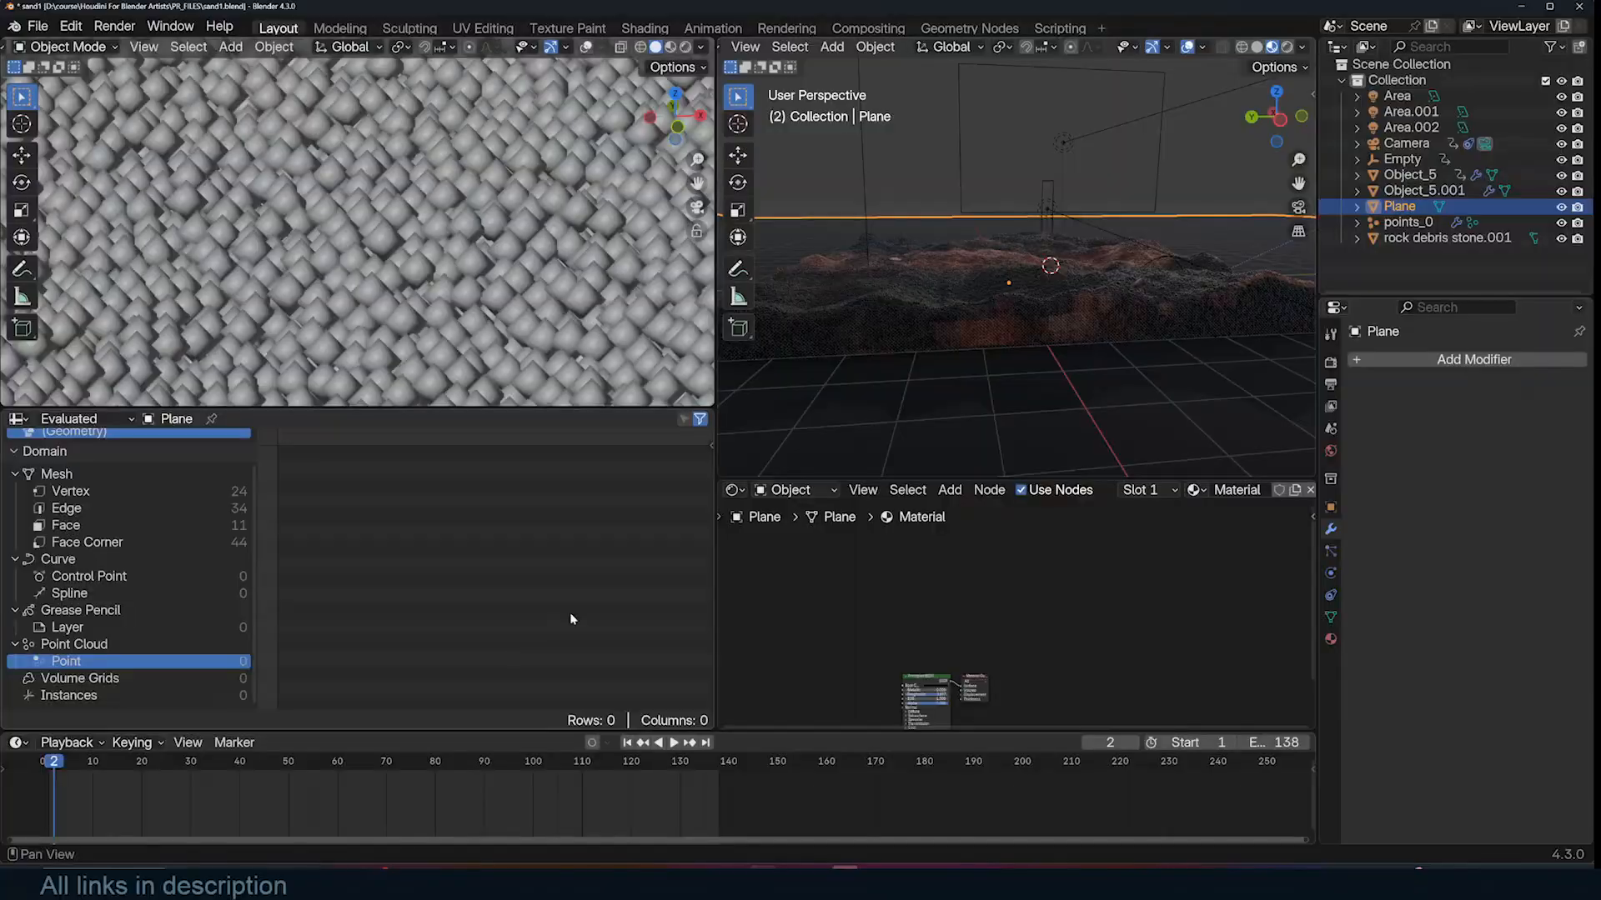
middle_drag(1134, 180, 1171, 230)
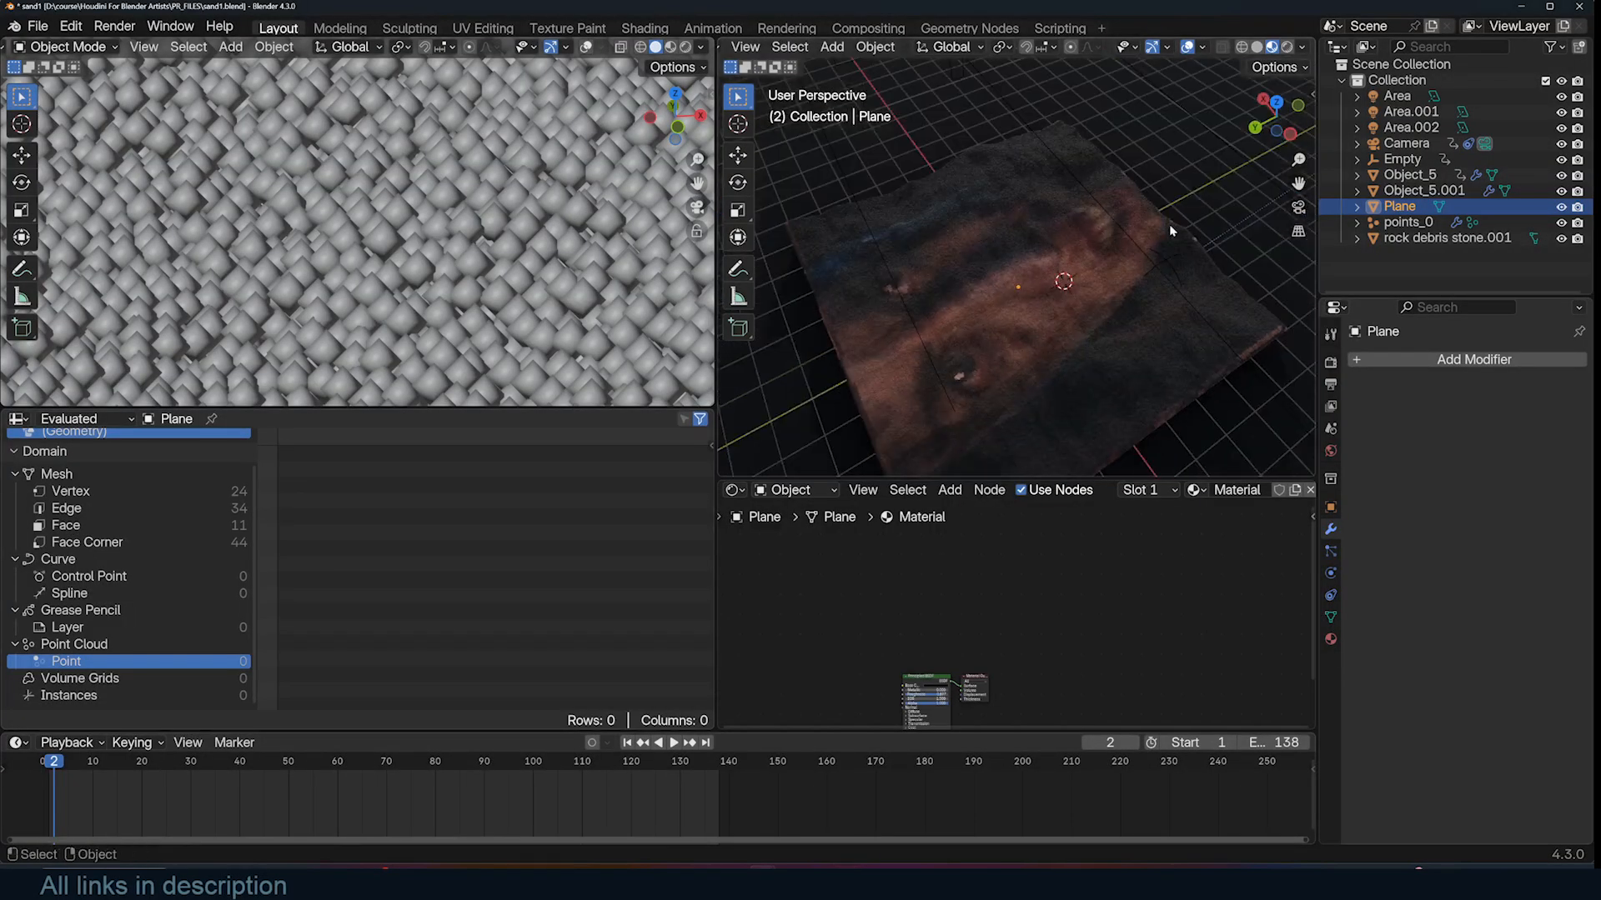
middle_drag(1147, 302, 1032, 282)
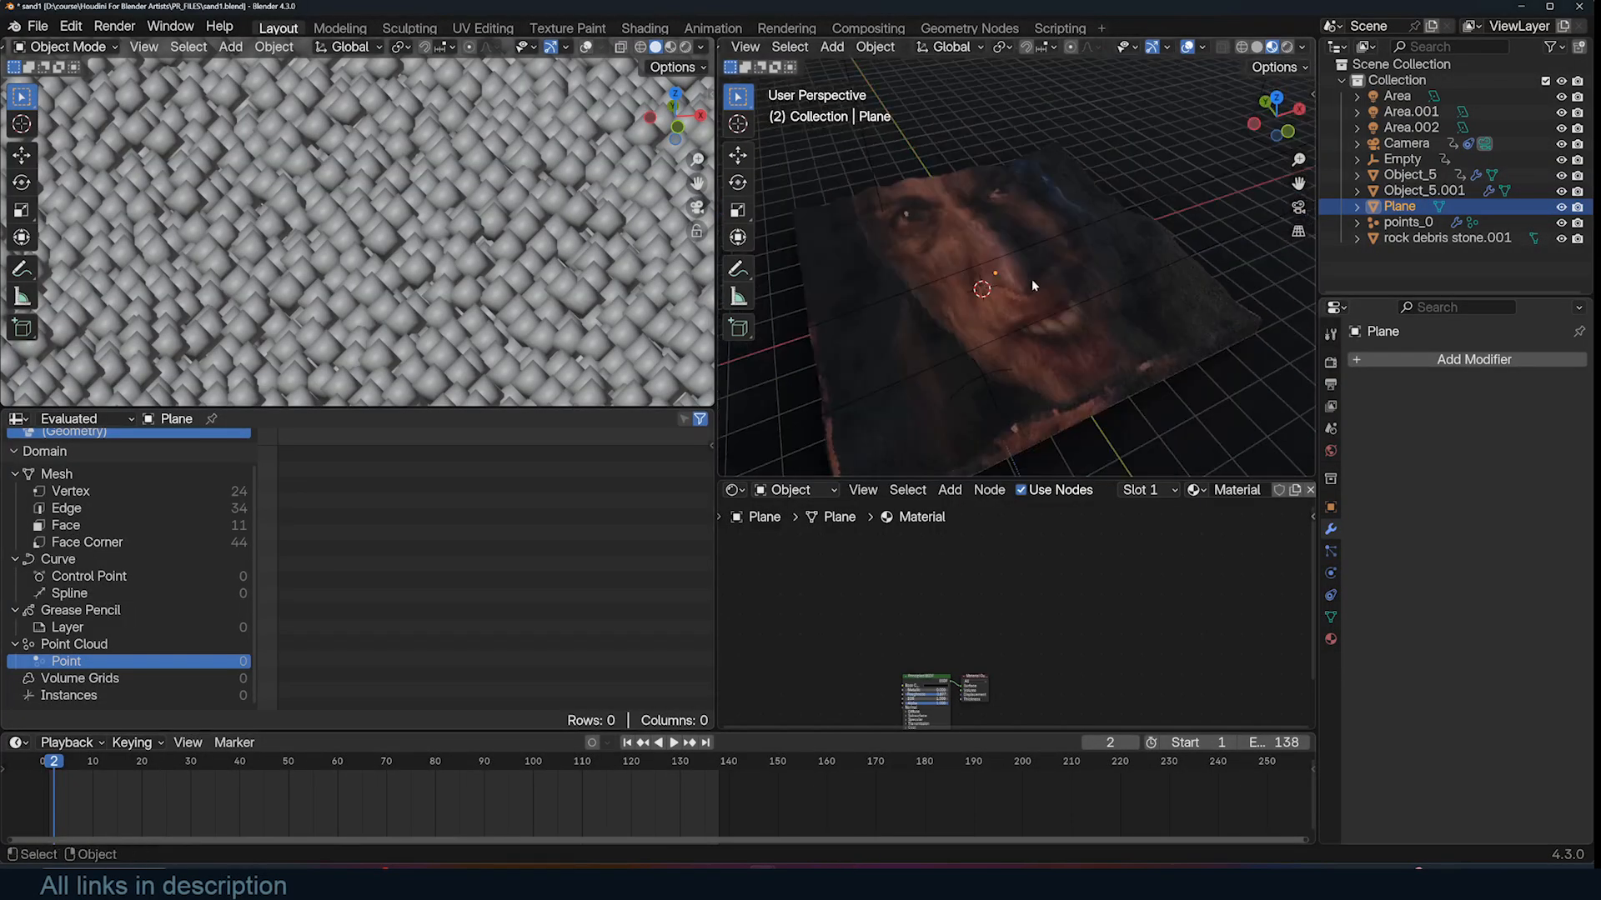
click(568, 767)
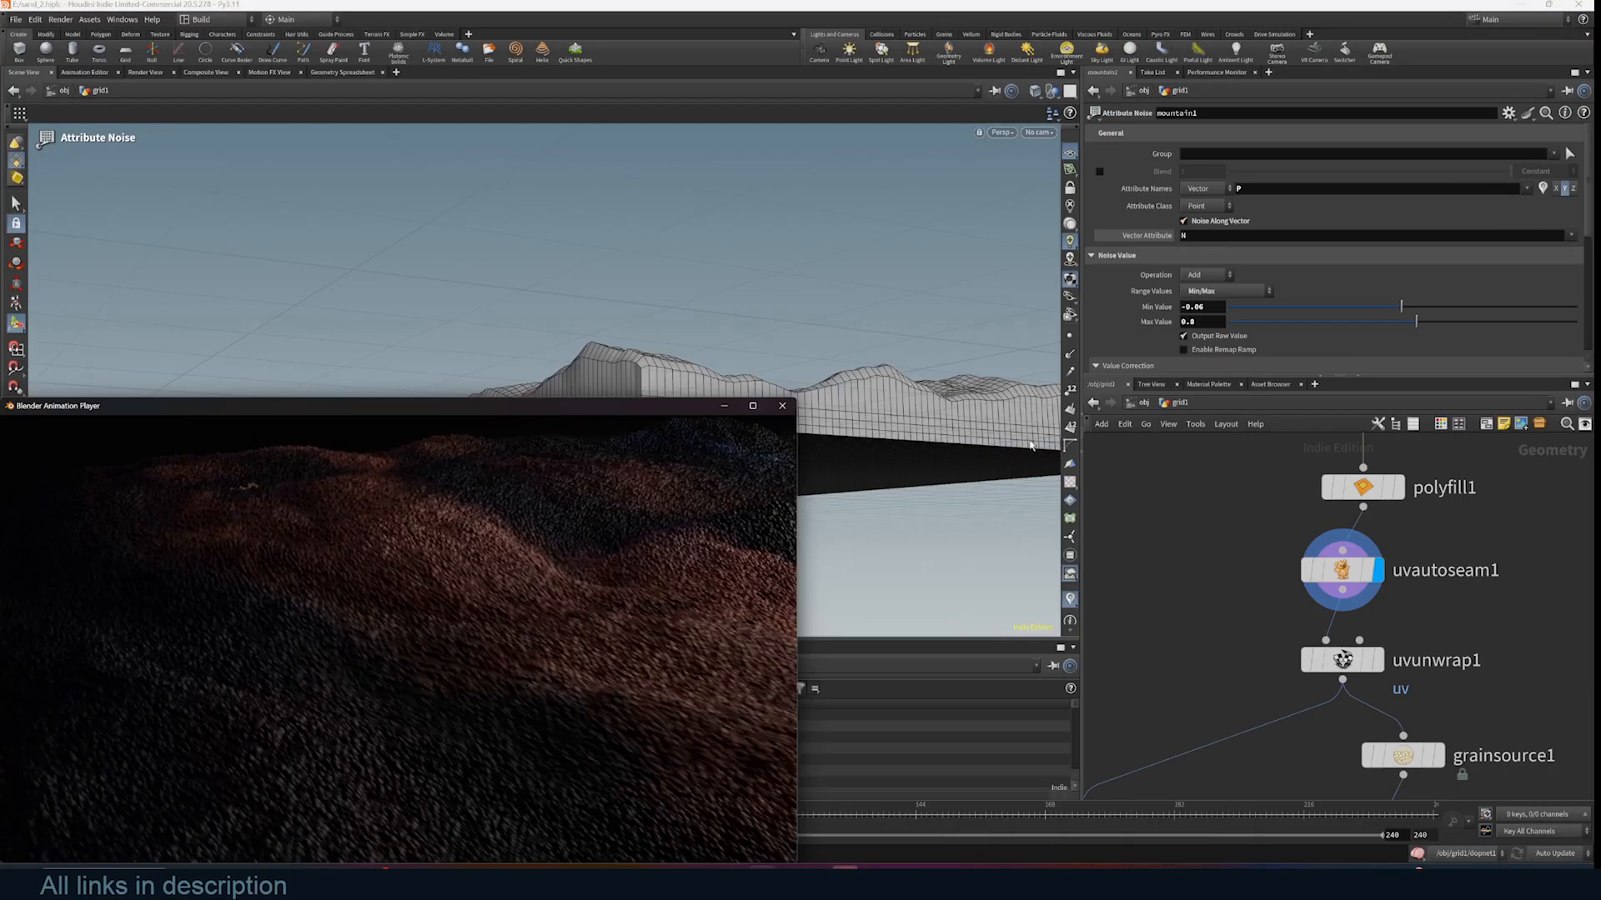
click(782, 406)
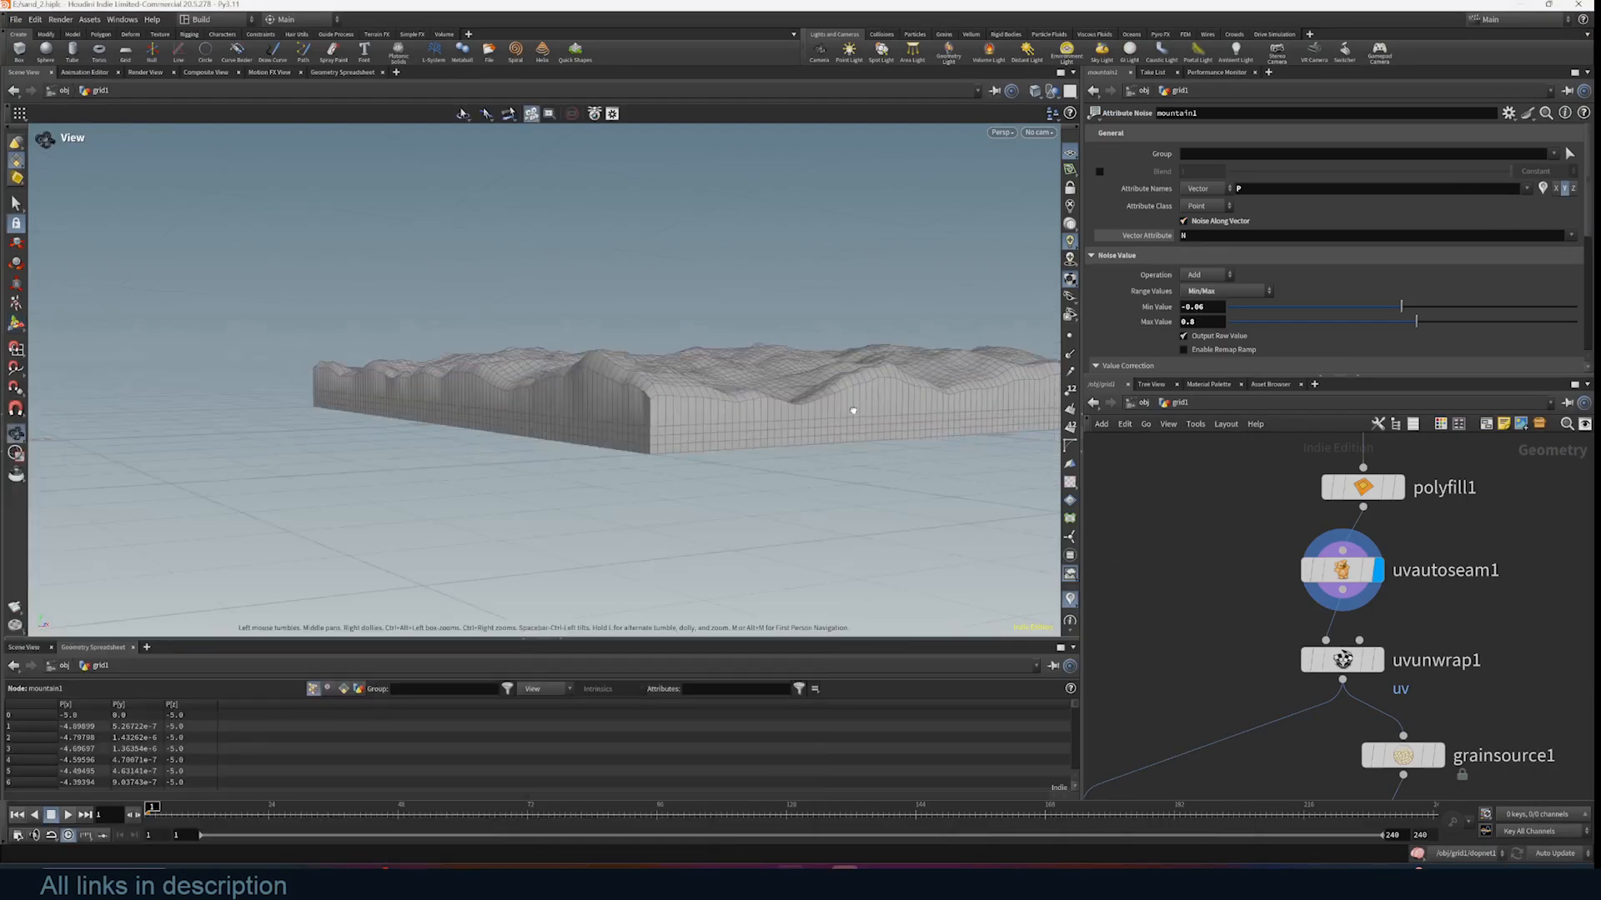
Examine the seams and settings of uvautoseam1 and the settings of uvunwrap1
click(1377, 577)
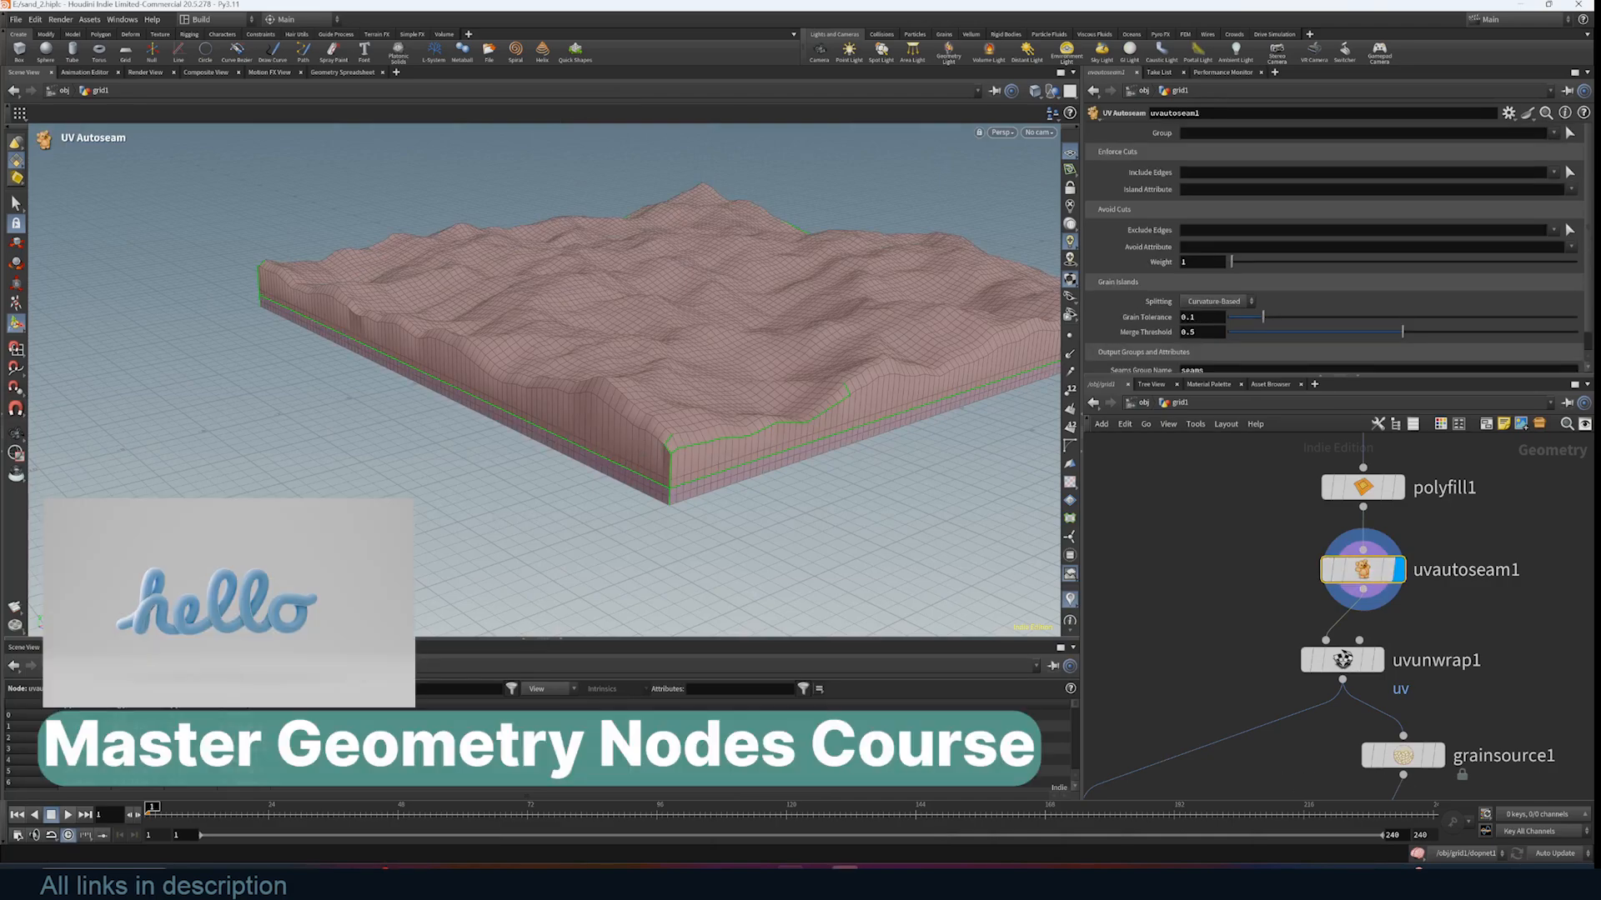
click(1368, 665)
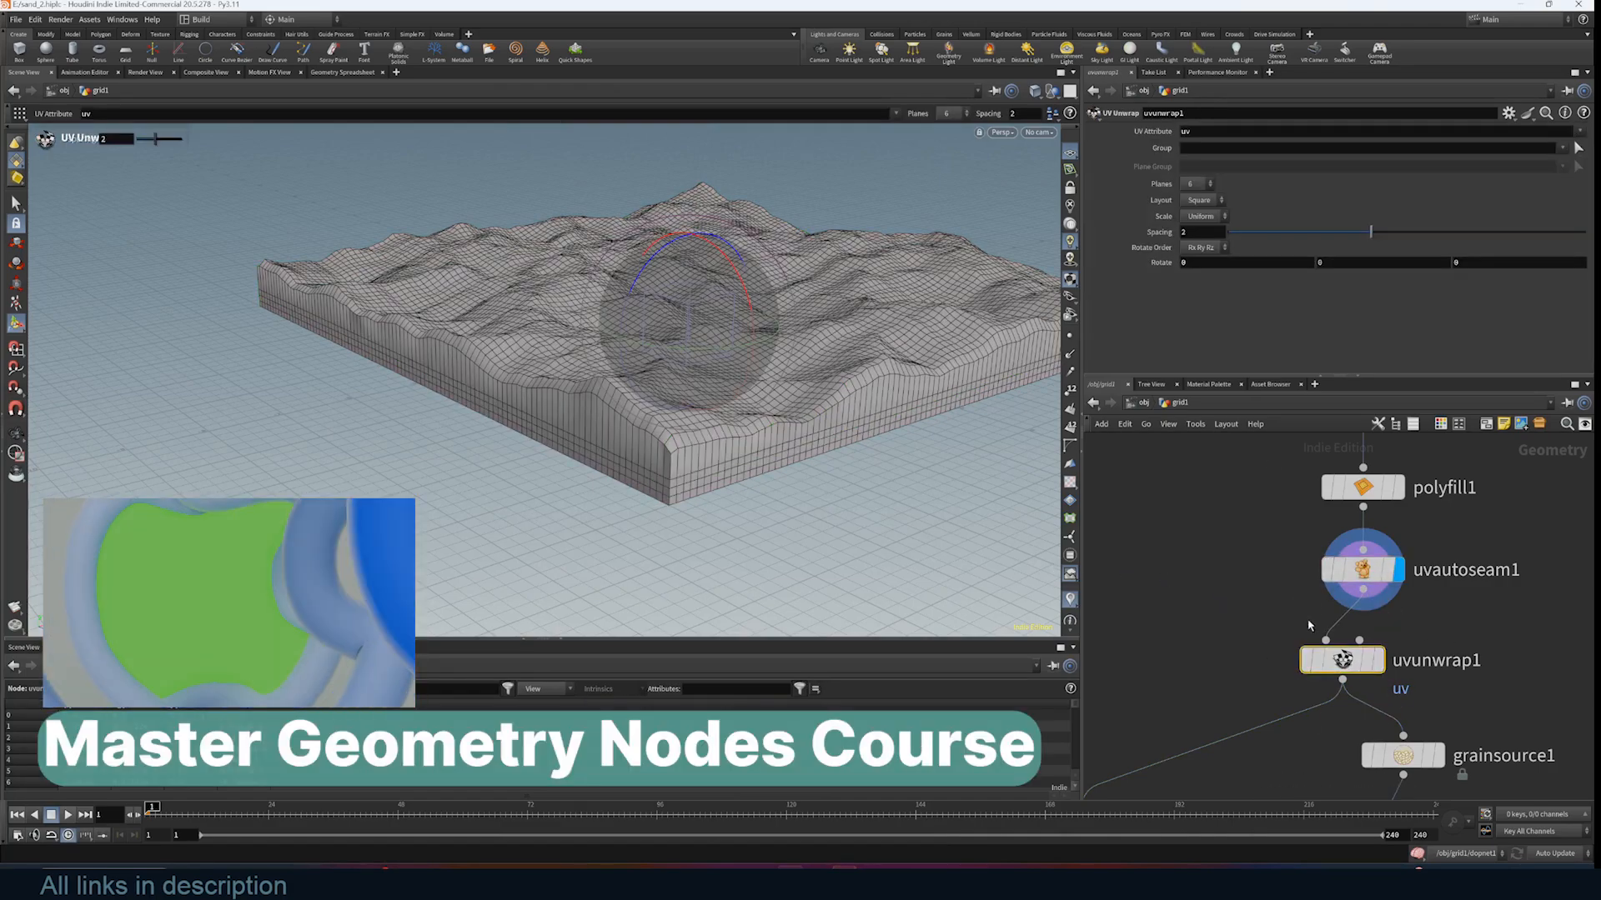
mouse_move(1204, 627)
middle_down()
mouse_move(1392, 537)
mouse_move(1394, 464)
middle_up()
Display uvquickshade1 to view the UV grid texture on the terrain, and examine the node's settings
click(1306, 665)
drag(1272, 665, 1281, 602)
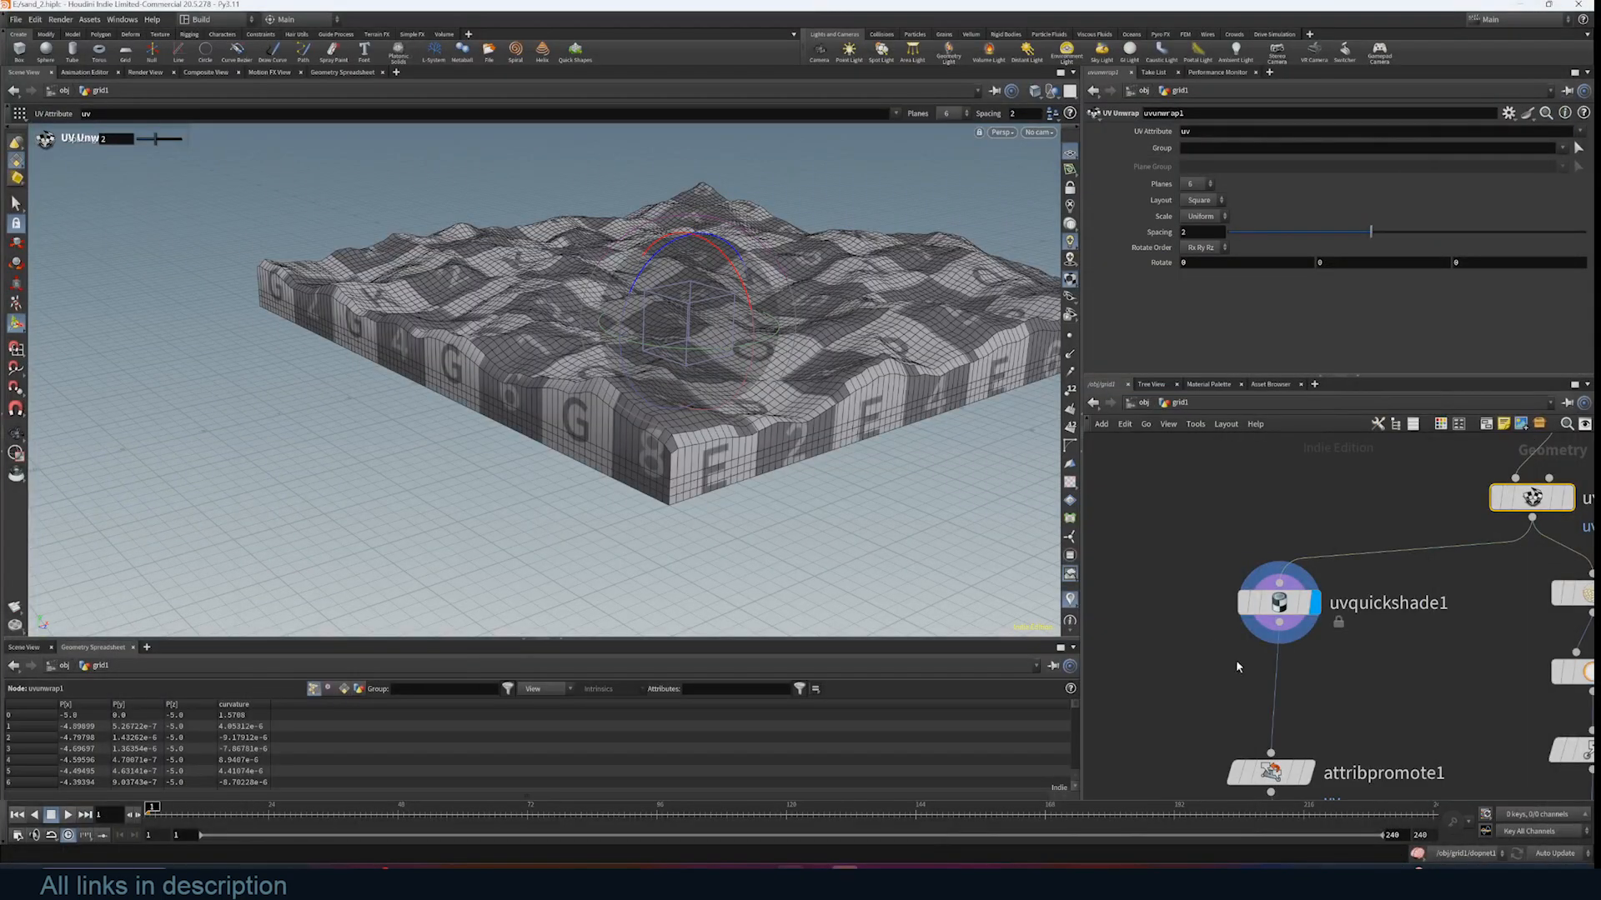
middle_drag(1345, 713, 1233, 703)
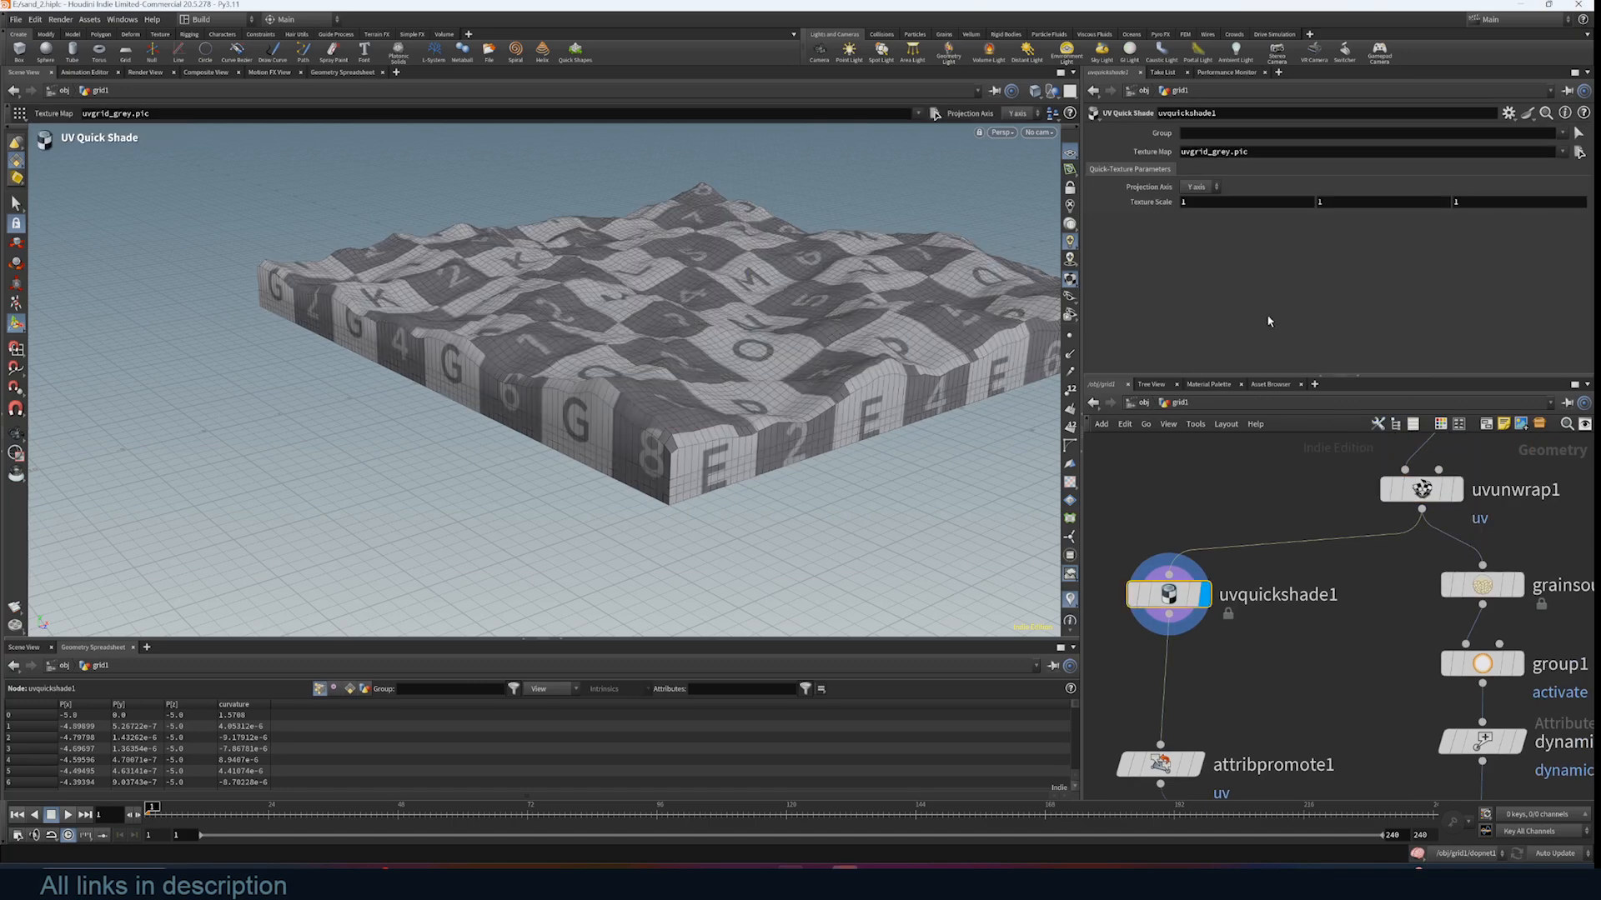
scroll(686, 373, up, 3)
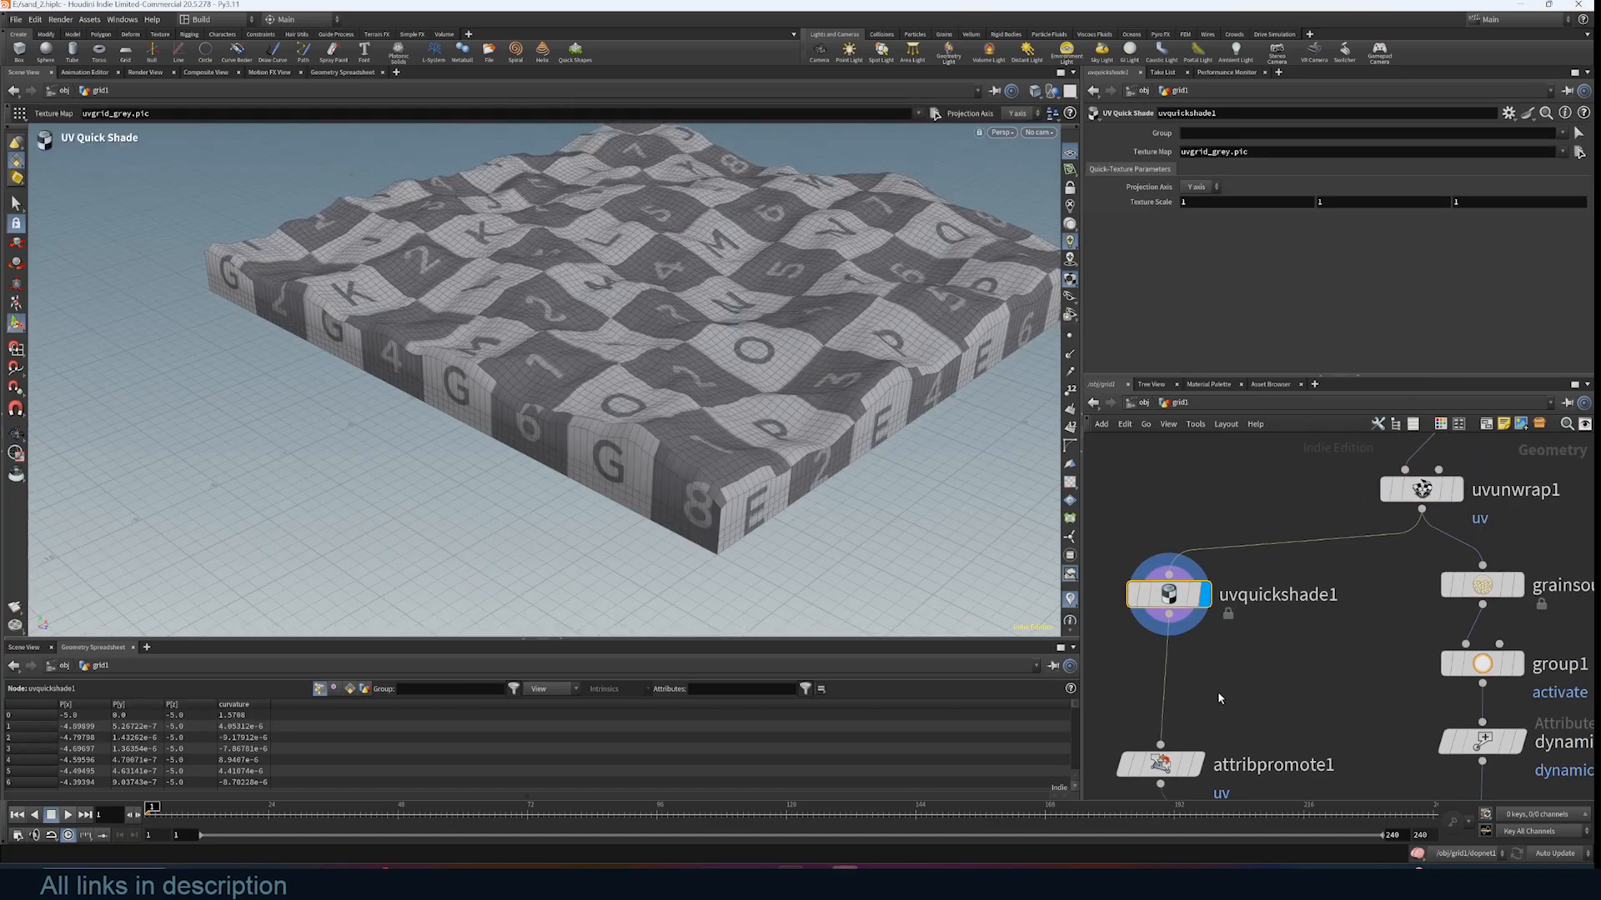
Examine attribpromote1's original and new class settings for the uv attribute, and display the node's result
middle_drag(1217, 692, 1257, 611)
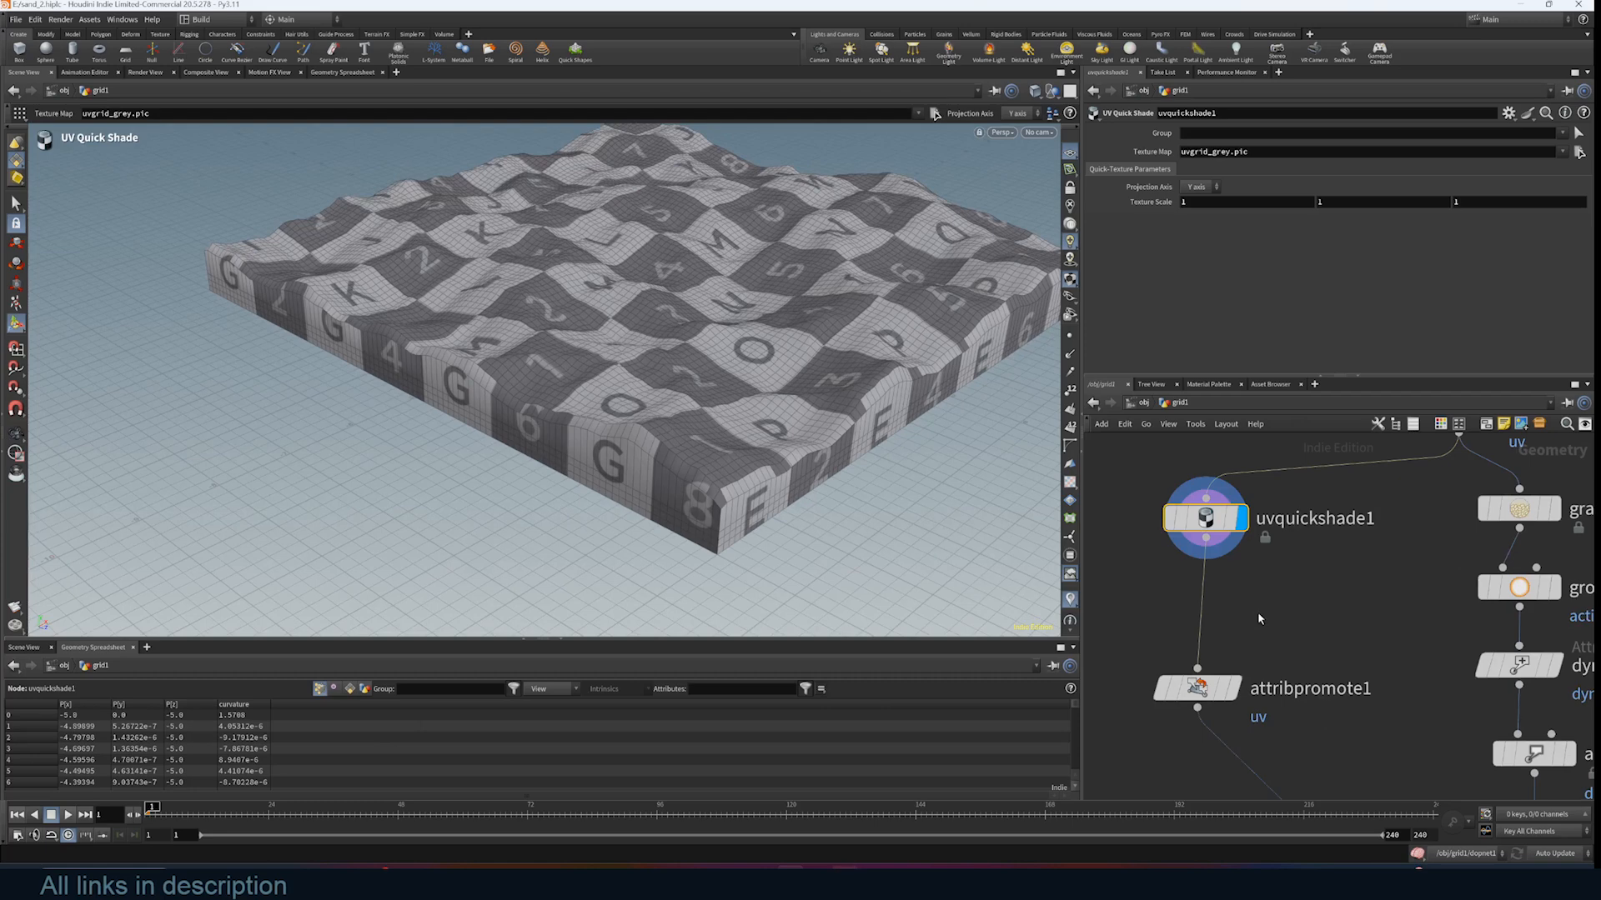
scroll(1259, 615, down, 3)
middle_drag(1364, 668, 1302, 576)
scroll(1303, 576, up, 1)
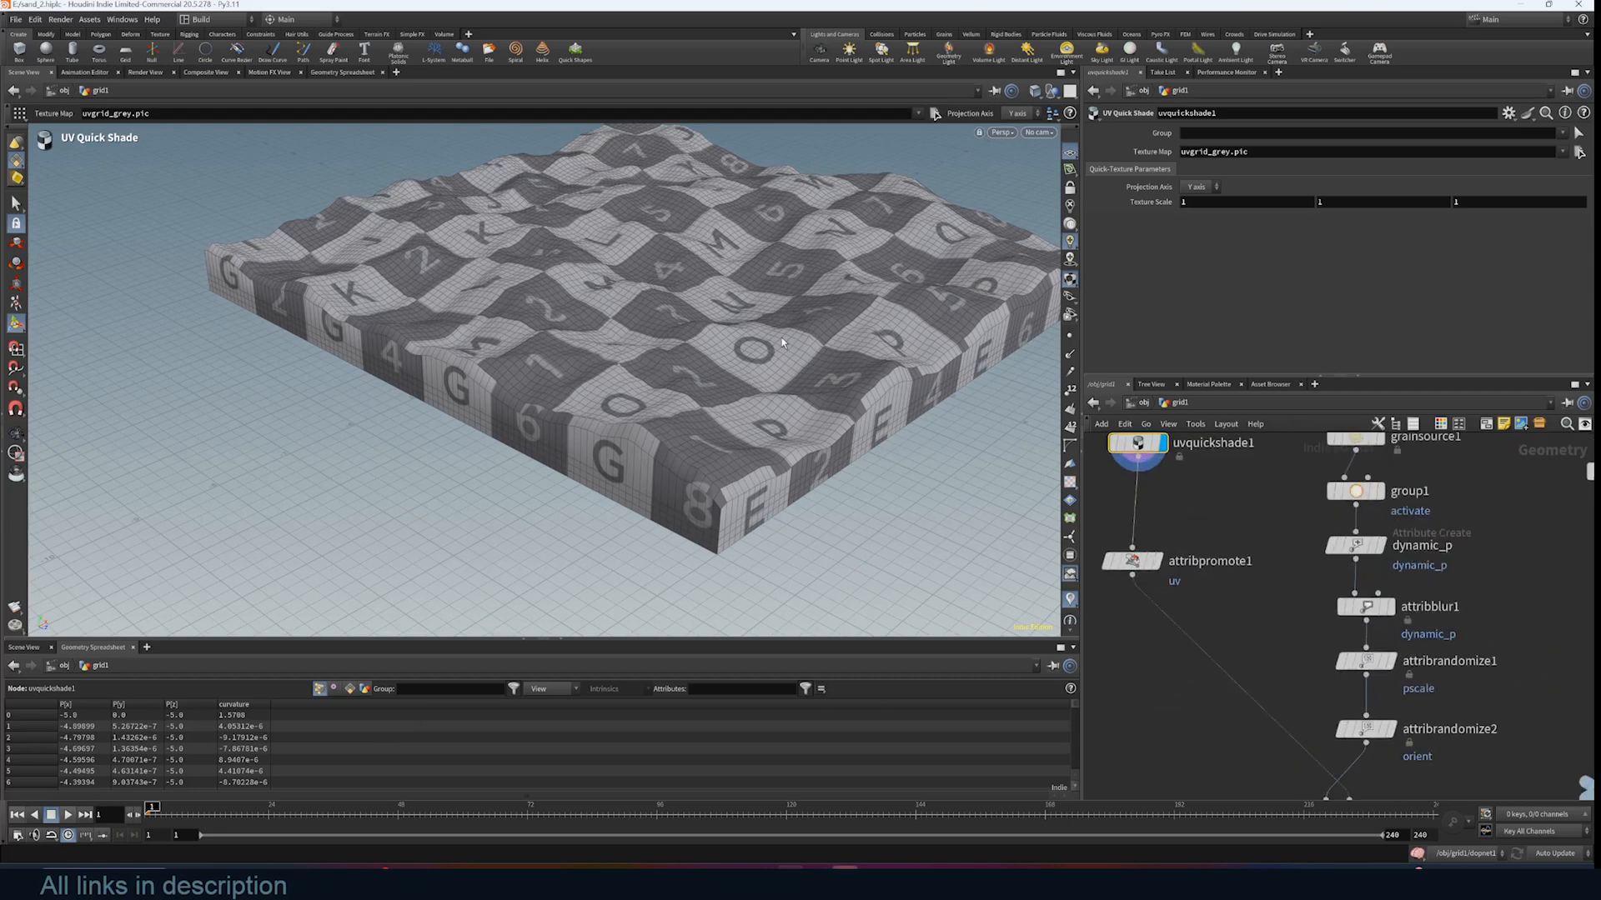
click(1145, 556)
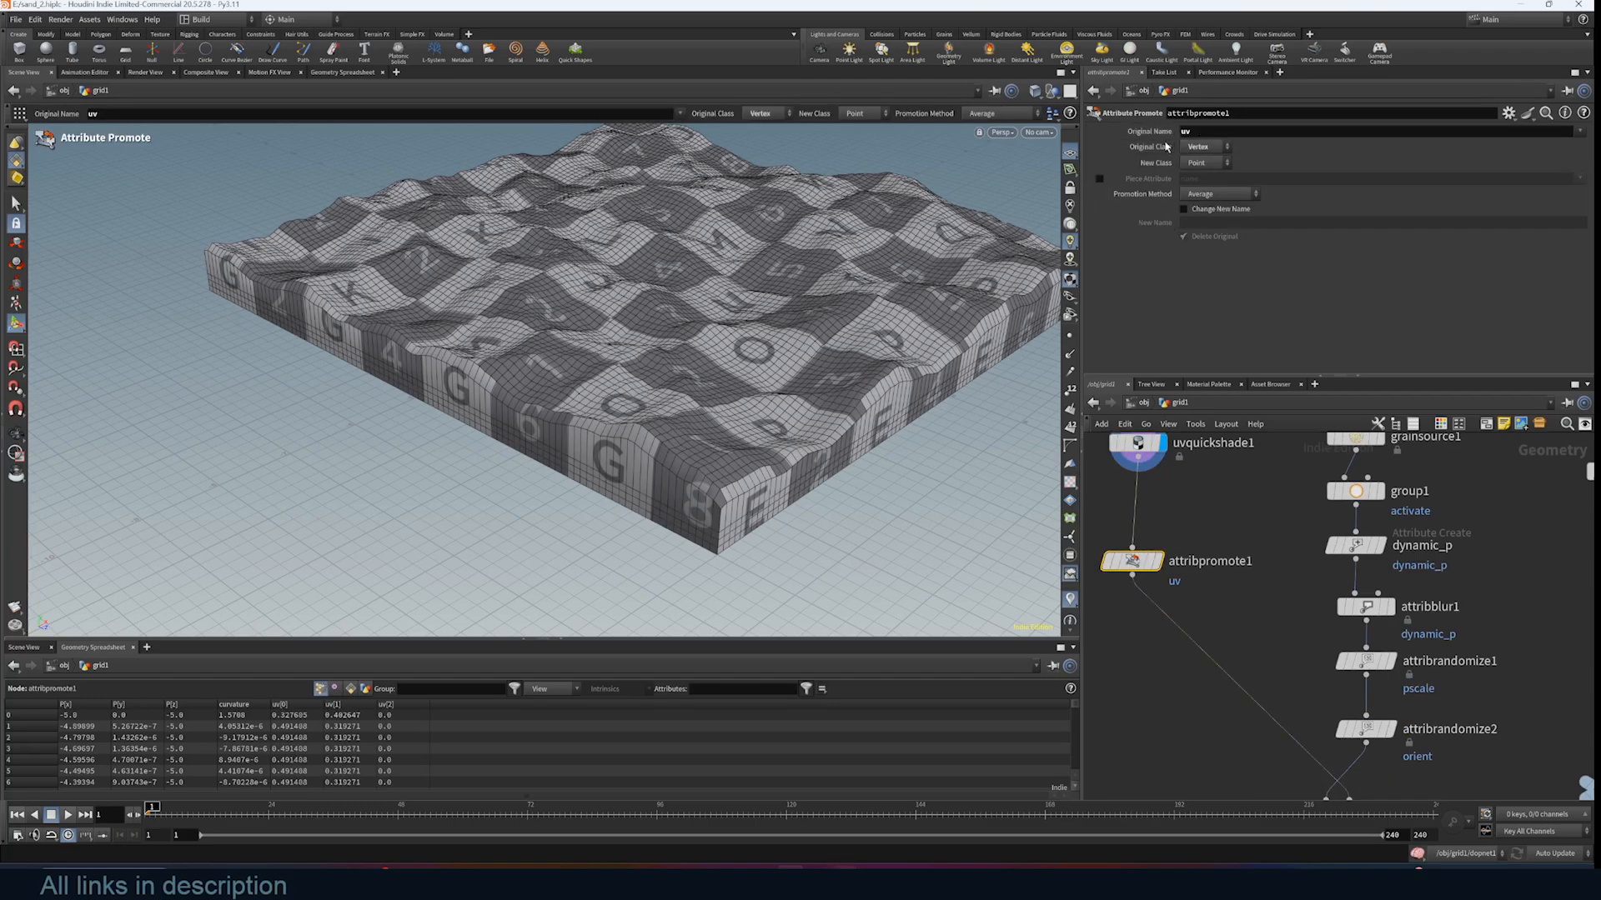
click(1224, 147)
click(1224, 148)
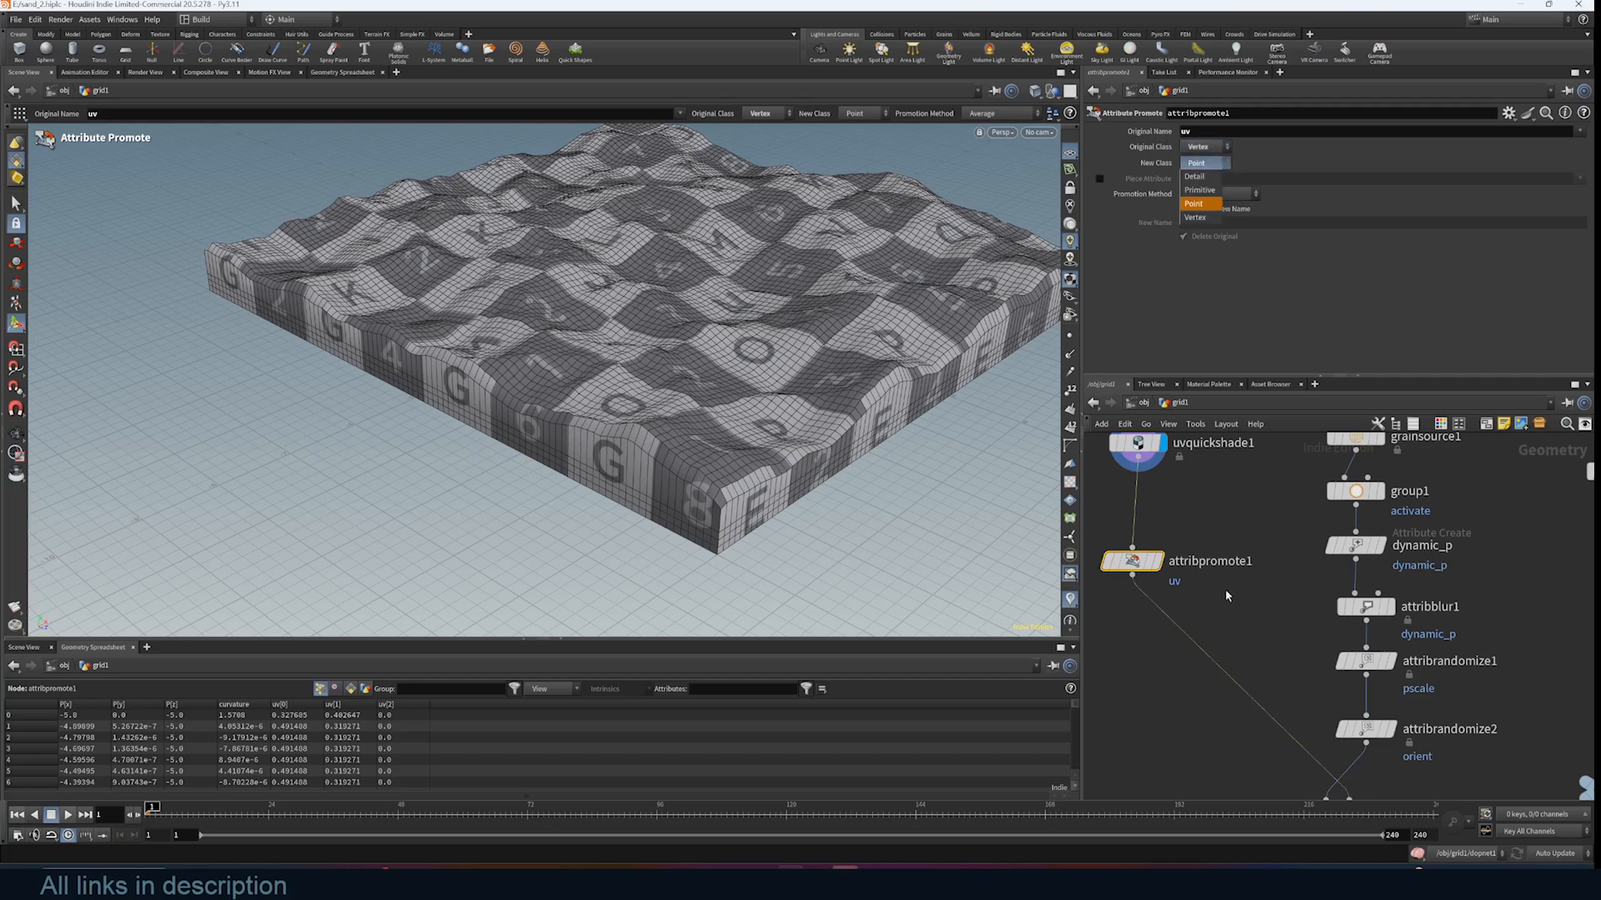
scroll(1320, 433, down, 3)
mouse_move(1315, 702)
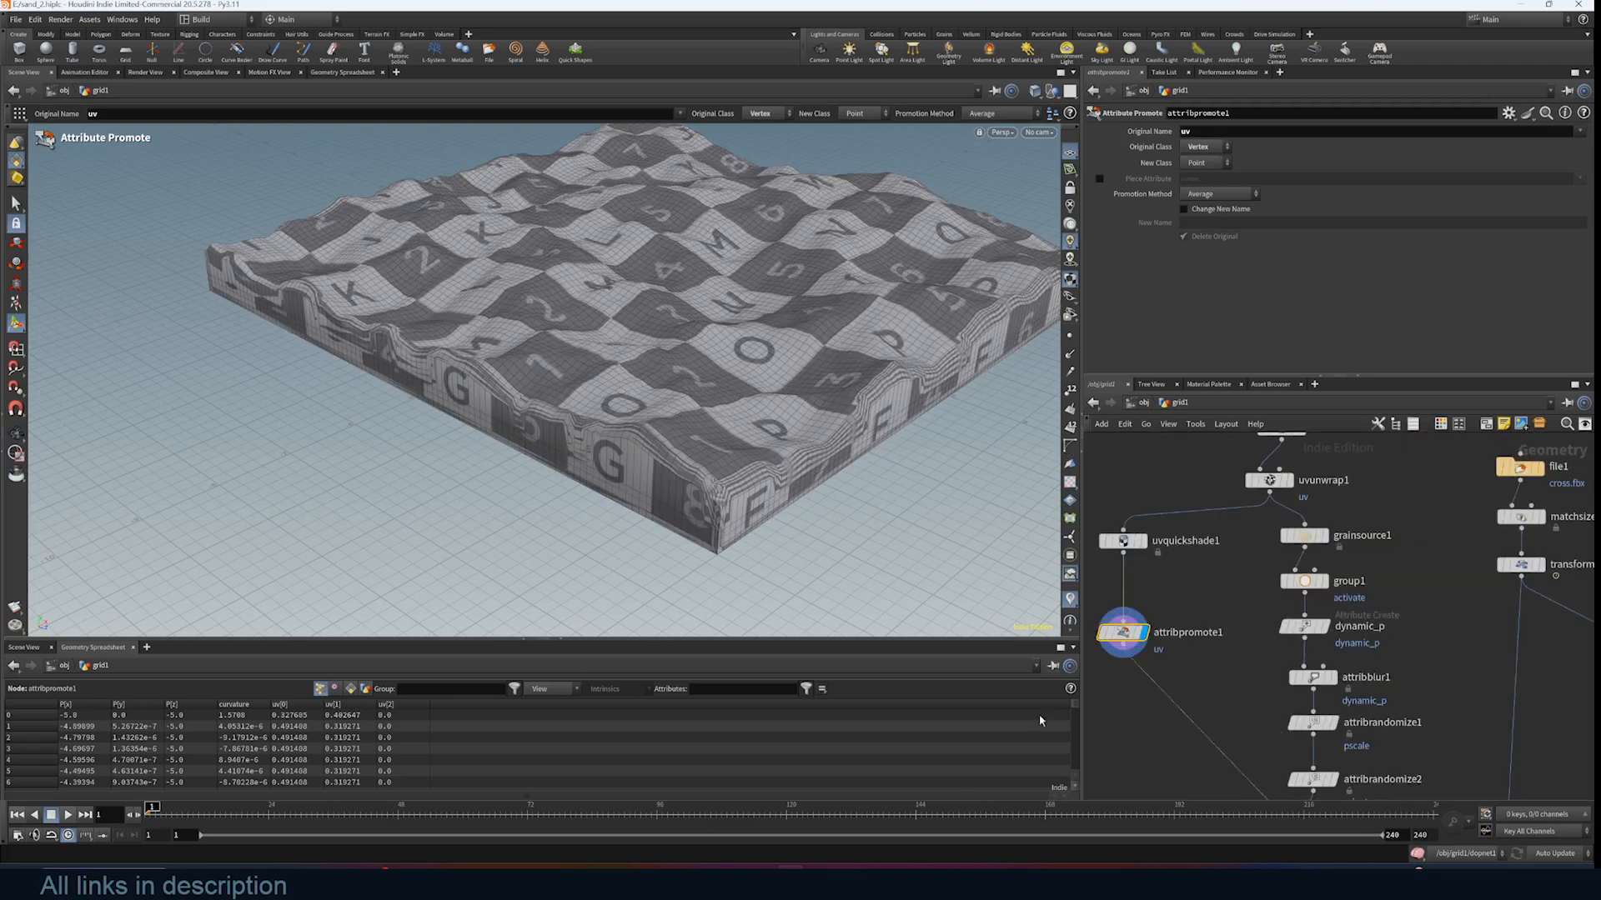
Switch to Blender, hide the displaced terrain plane, and place a new plane above the origin
mouse_move(763, 882)
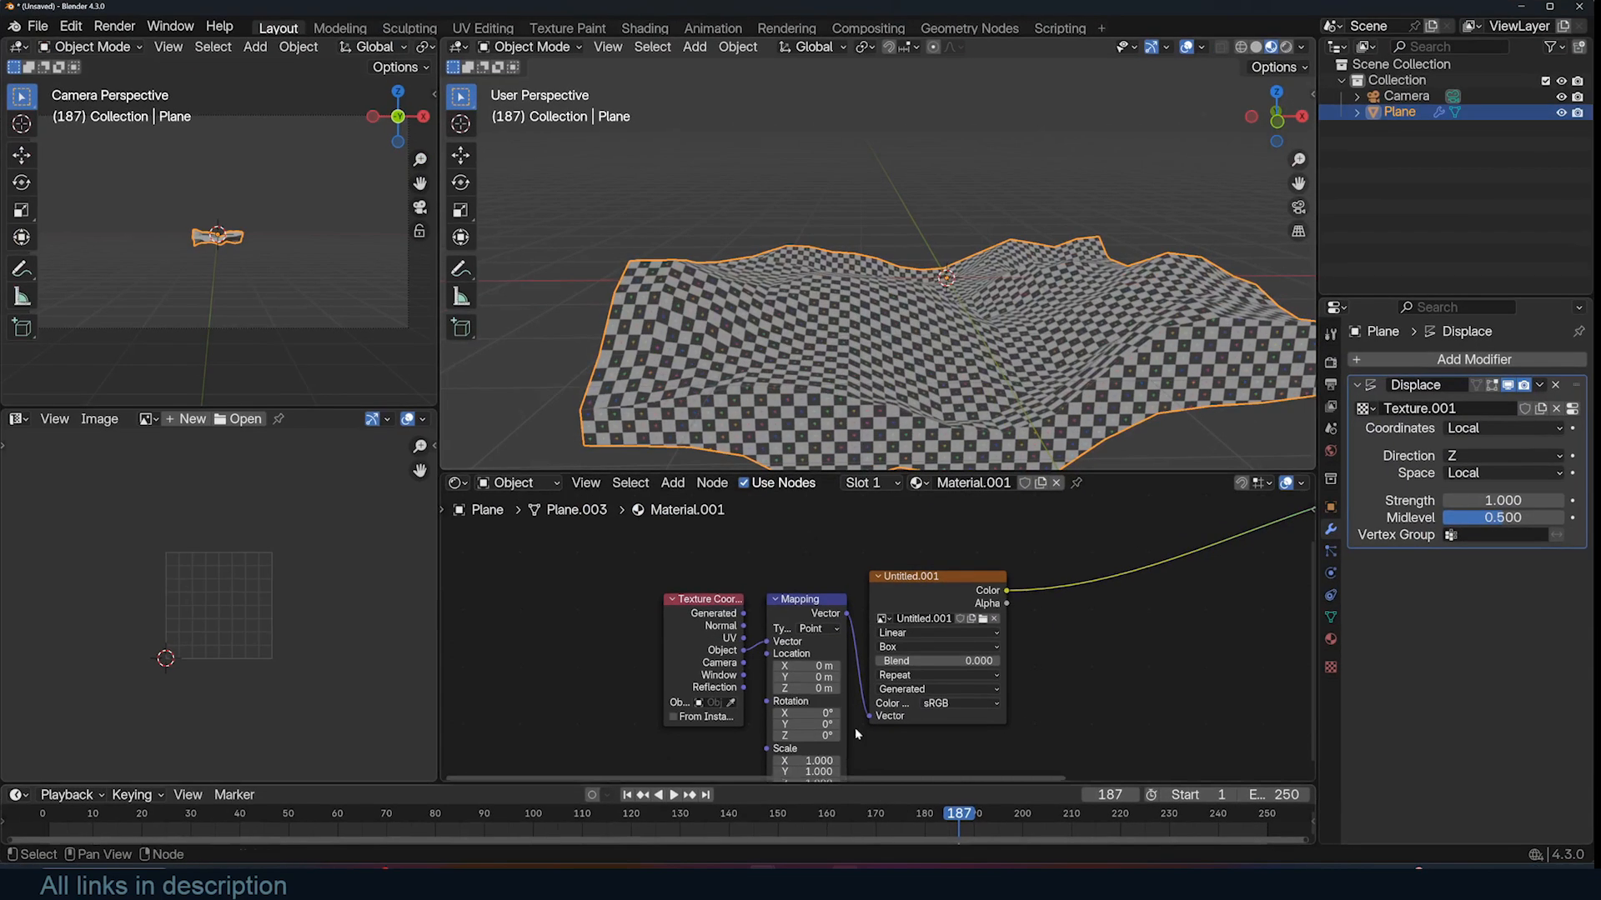
click(891, 811)
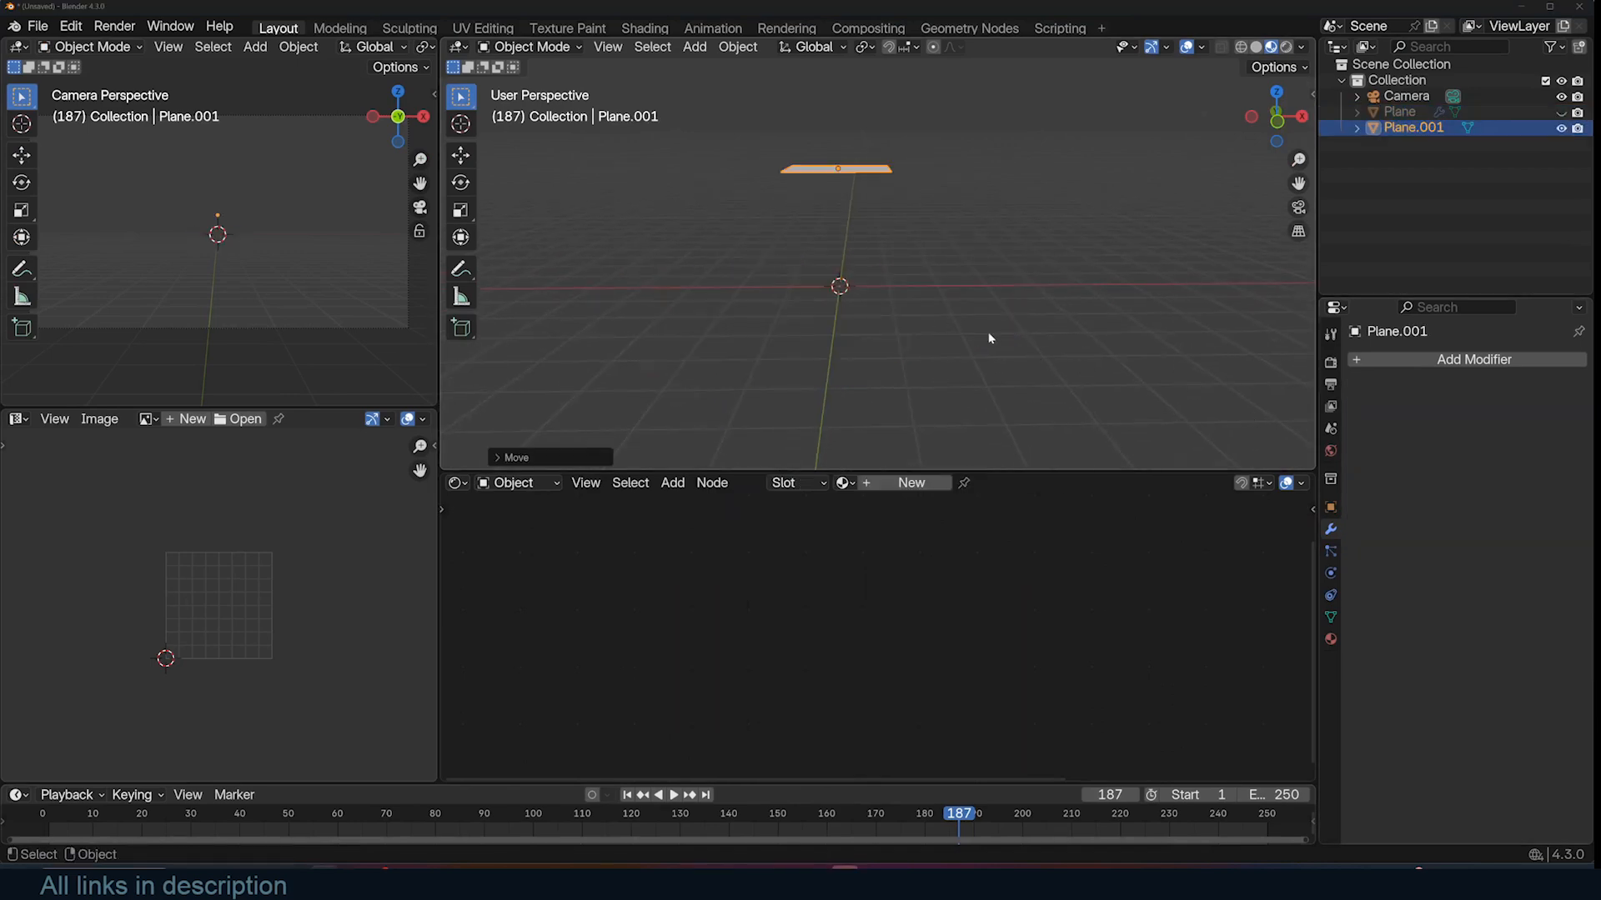
click(990, 335)
shift+middle_drag(874, 178, 906, 224)
click(906, 223)
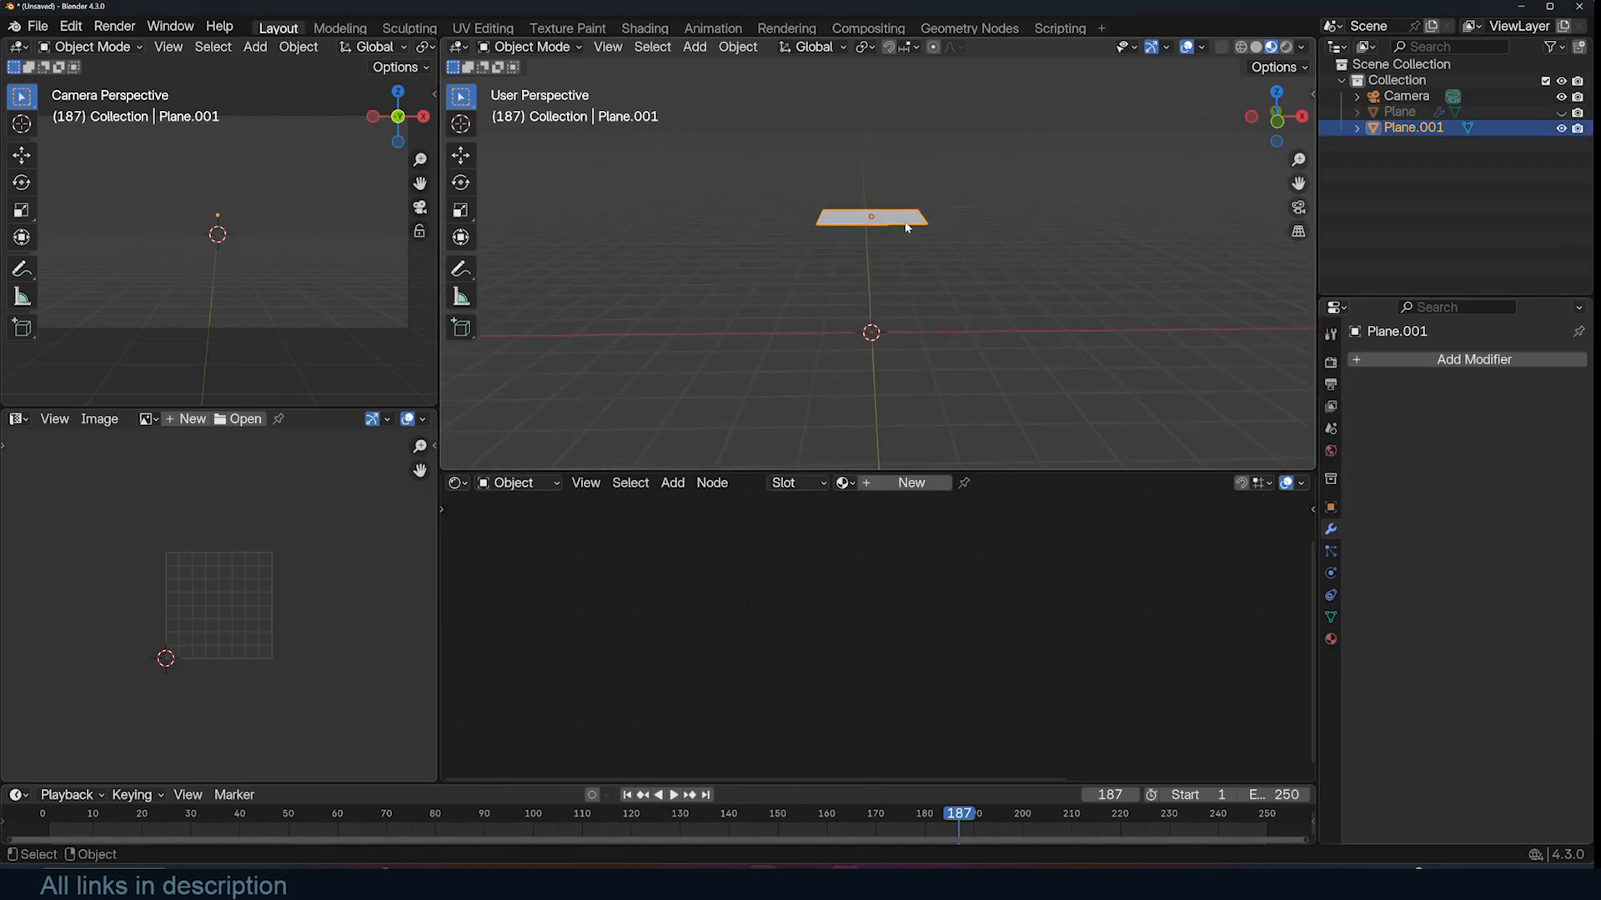
Add a particle system to the raised plane and play the animation
scroll(905, 226, up, 4)
click(1330, 551)
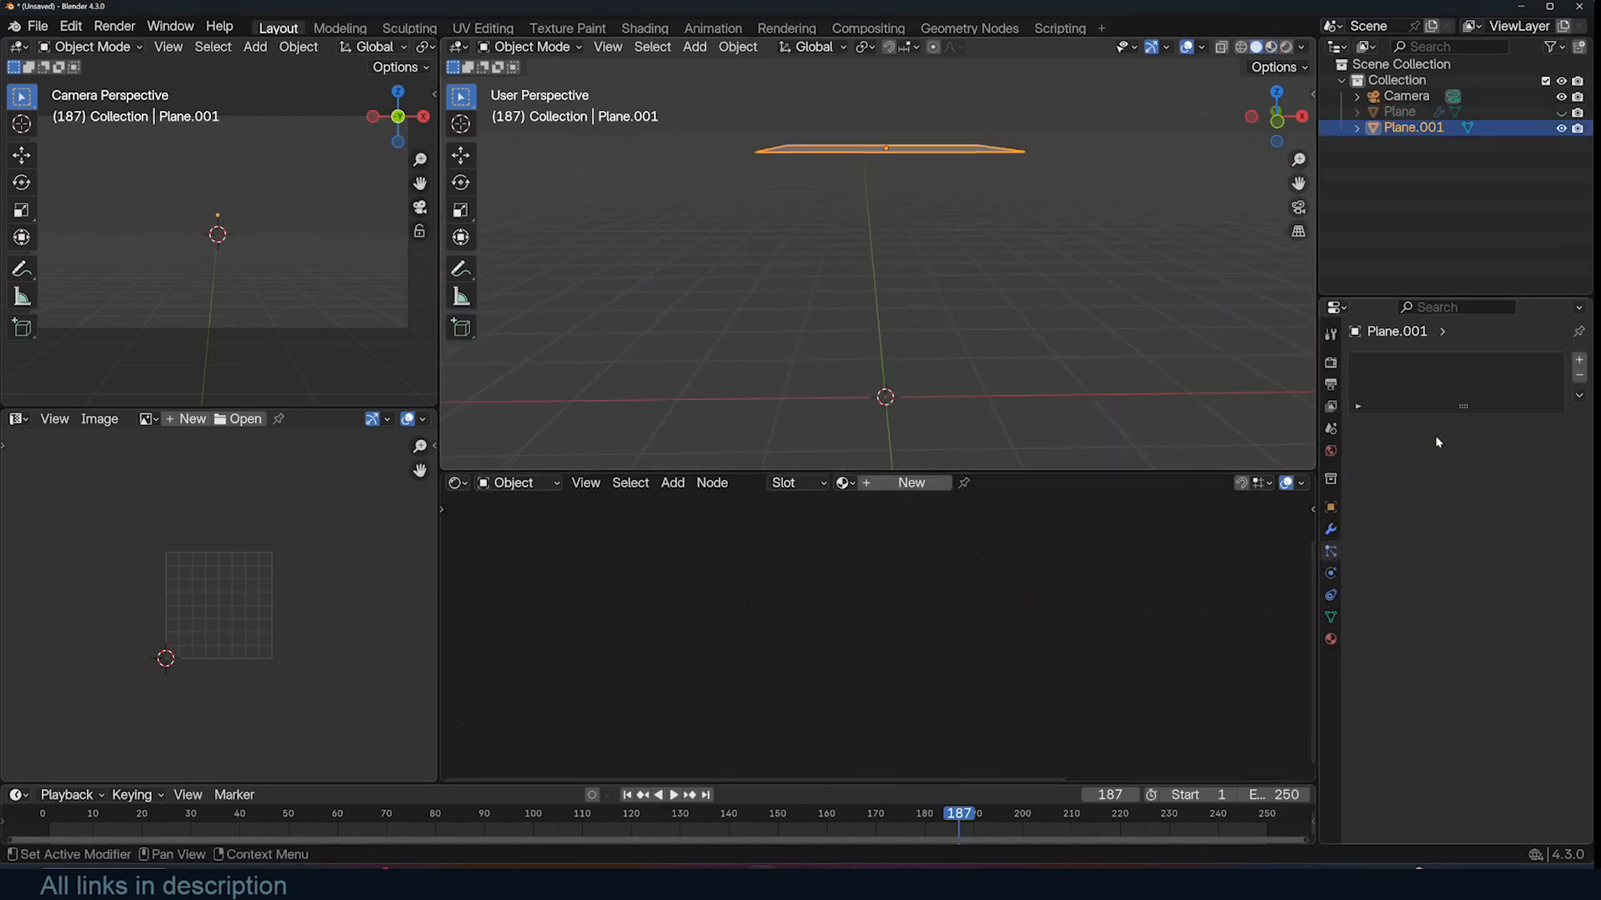
click(1578, 360)
key(space)
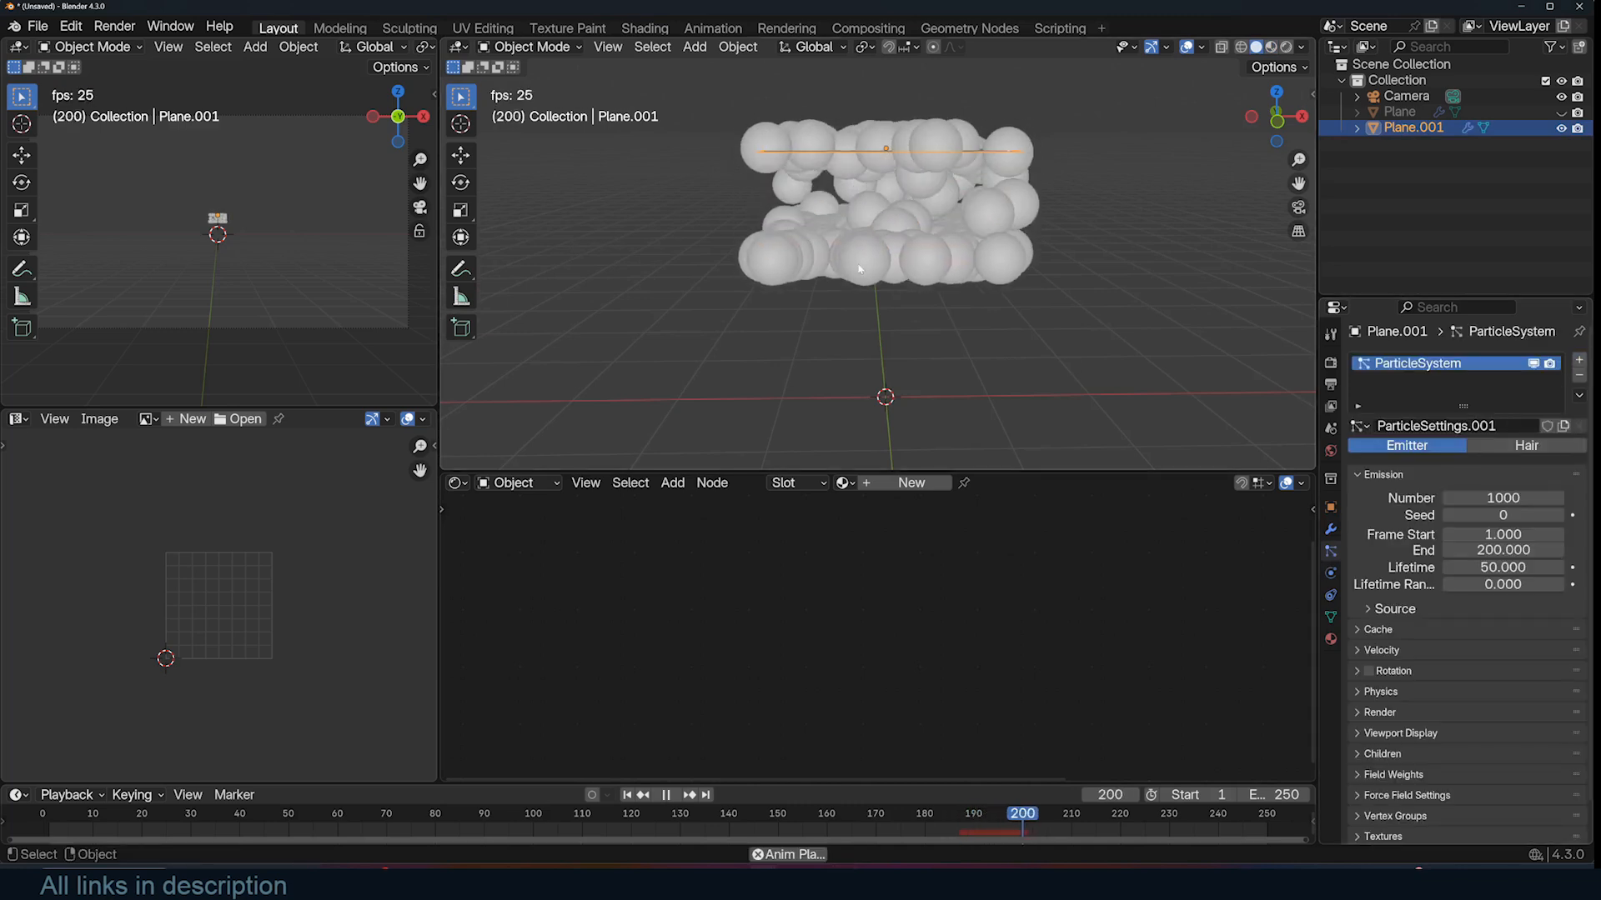
Add a plane beneath the emitter, shape it into a subdivided bowl, and enable Collision with particle damping 0.690 and friction 0.343
scroll(908, 312, up, 2)
key(shift+a)
mouse_move(842, 343)
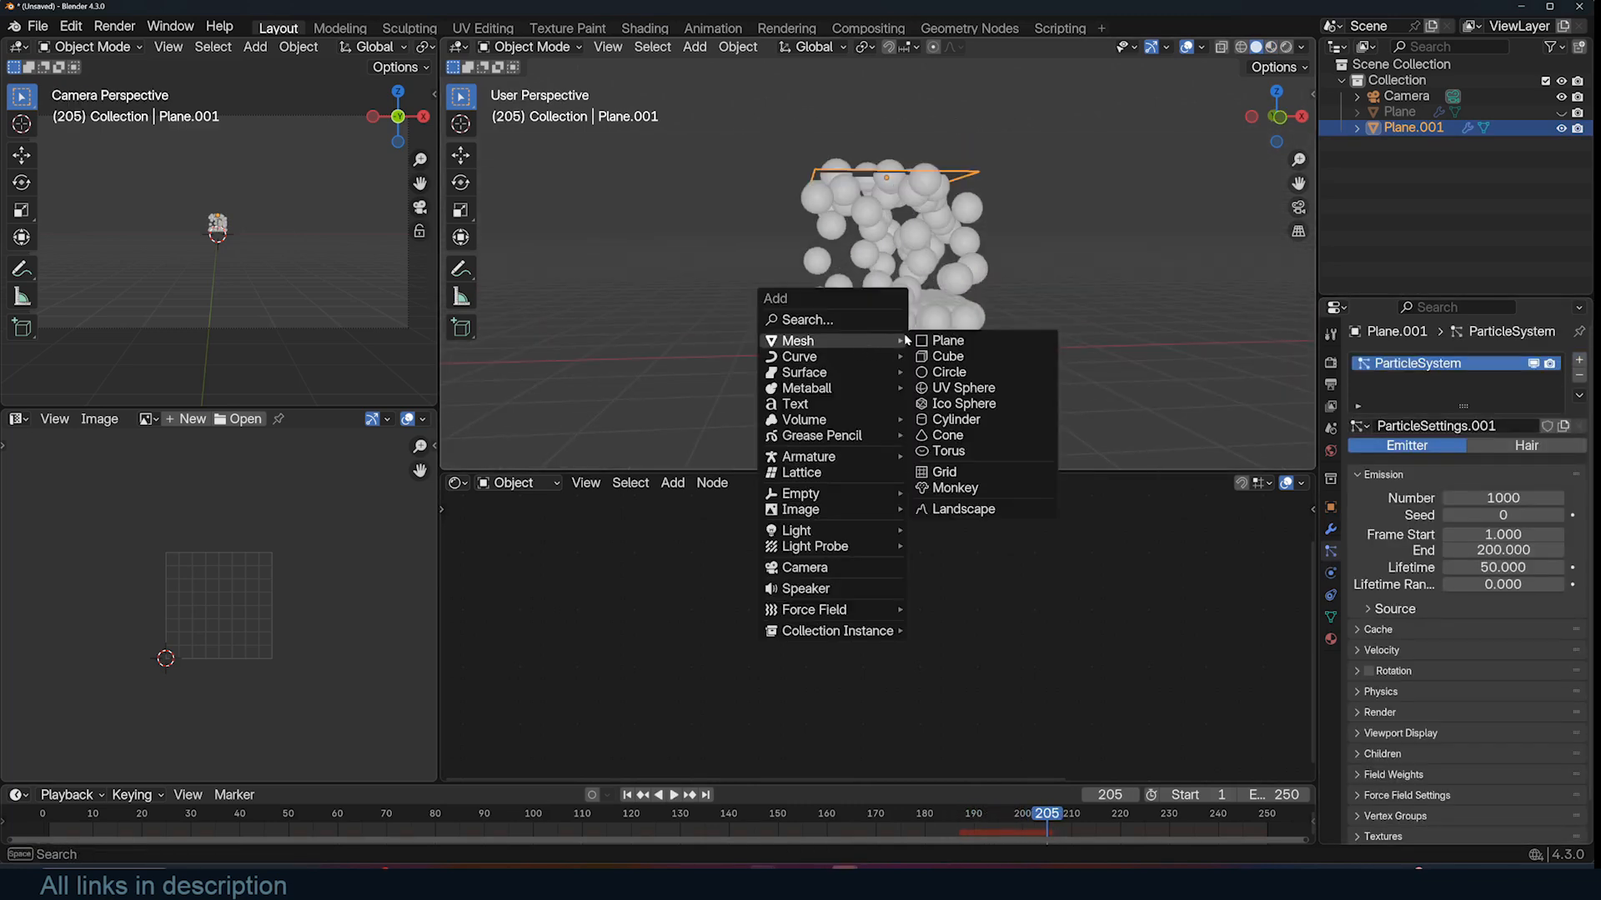
click(935, 345)
key(Tab)
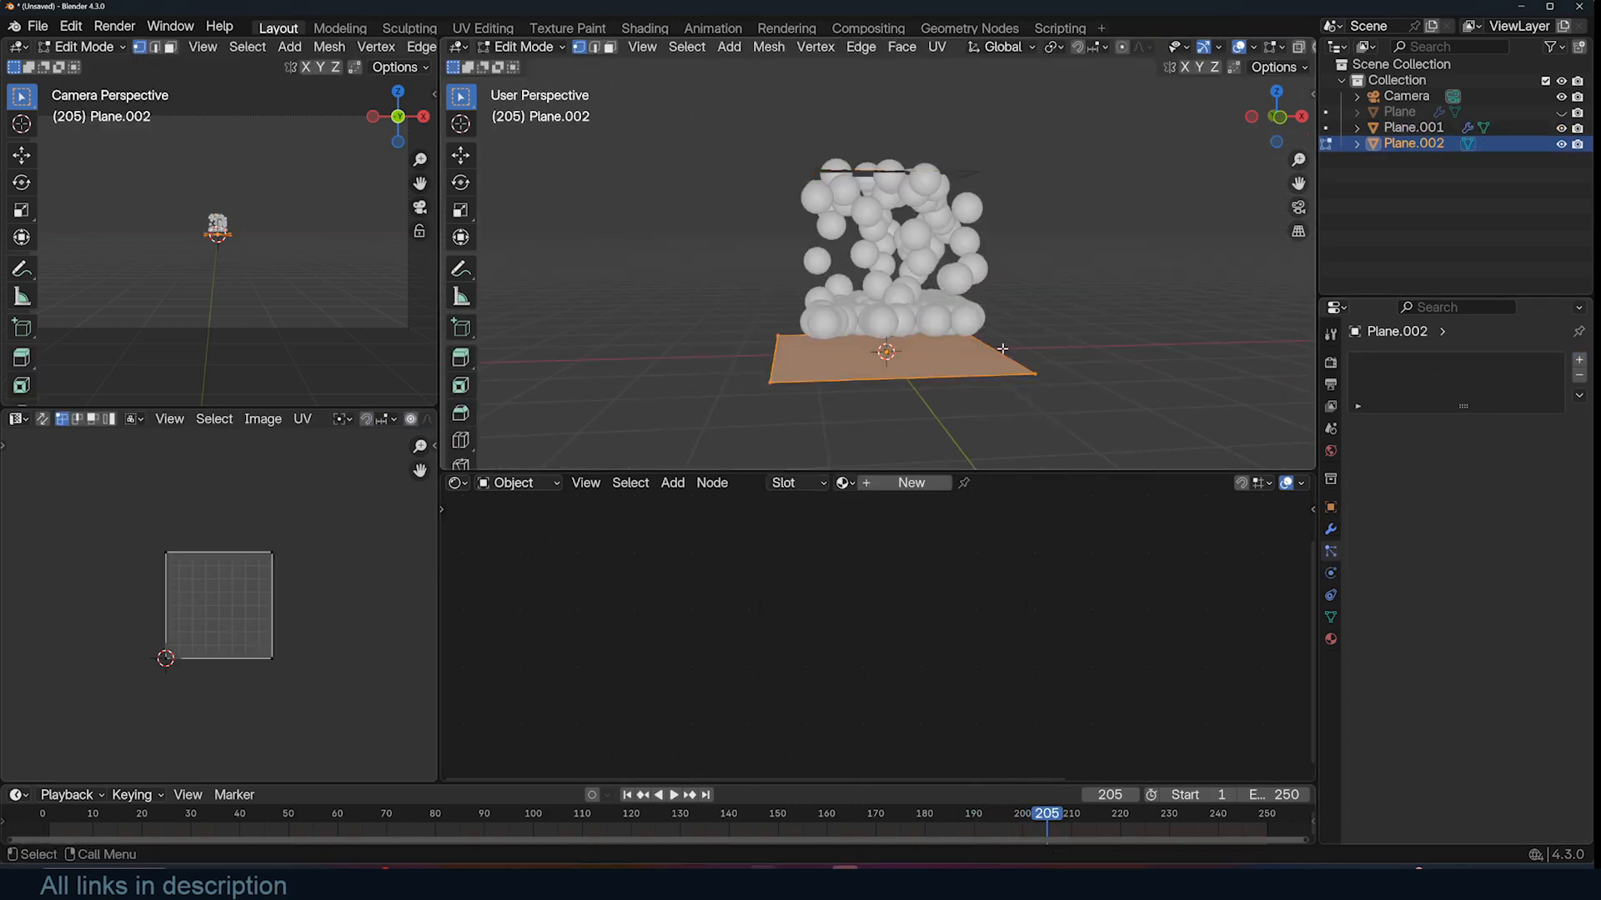
key(Tab)
key(ctrl+2)
mouse_move(1065, 313)
middle_down()
mouse_move(1068, 371)
mouse_move(1088, 292)
middle_up()
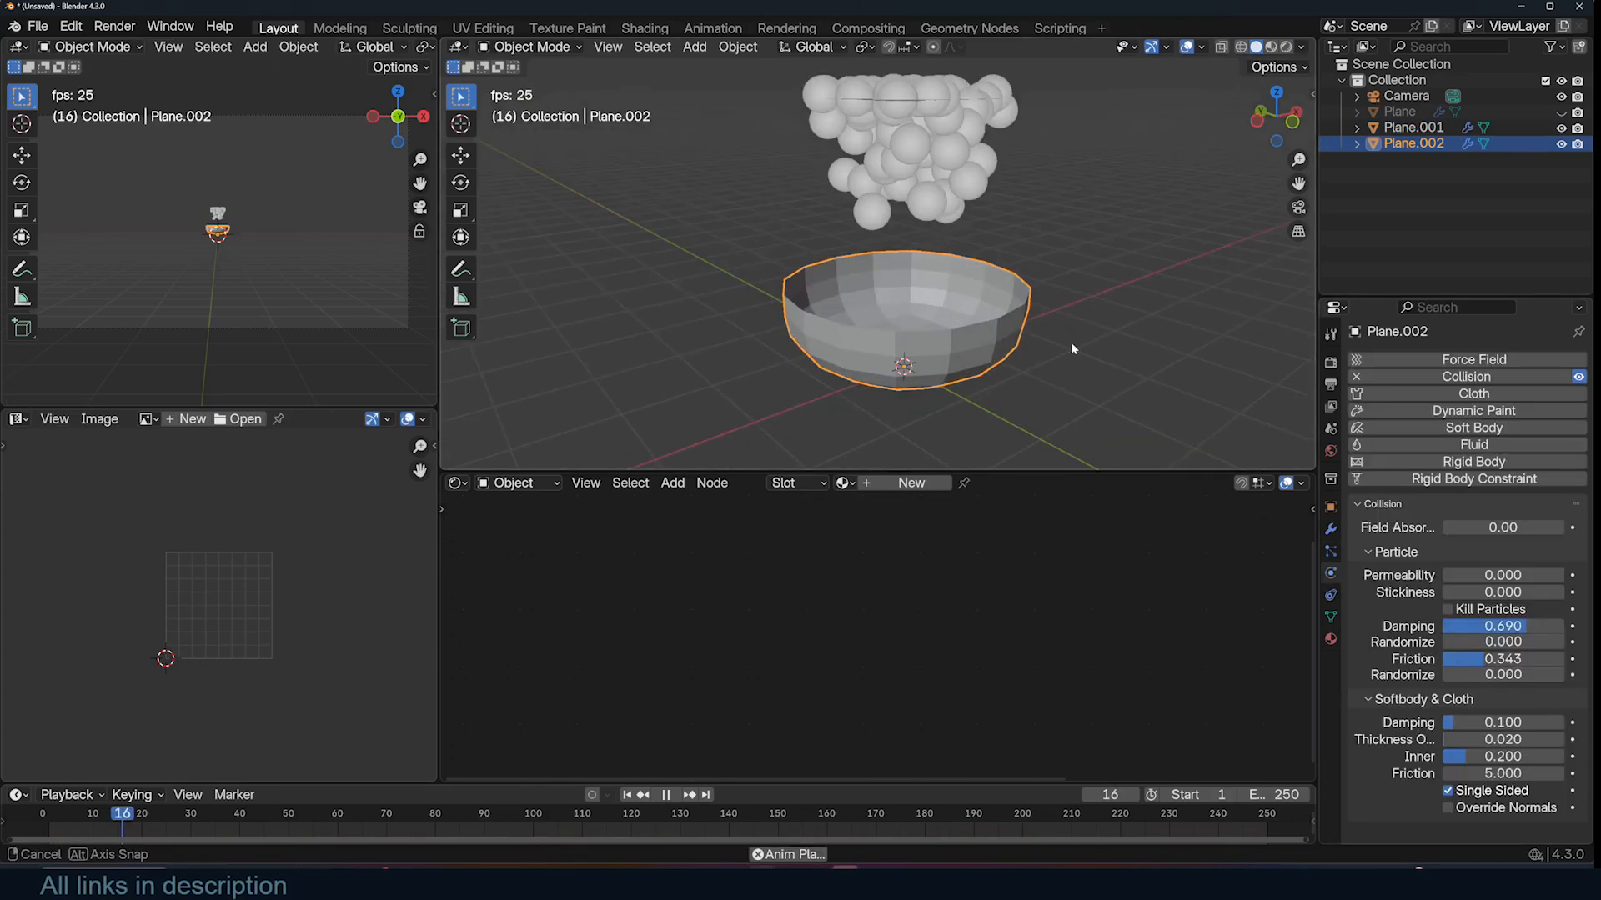
Hide the bowl during playback, examine how the particles collect inside it, and stop the animation
scroll(1068, 342, up, 2)
key(h)
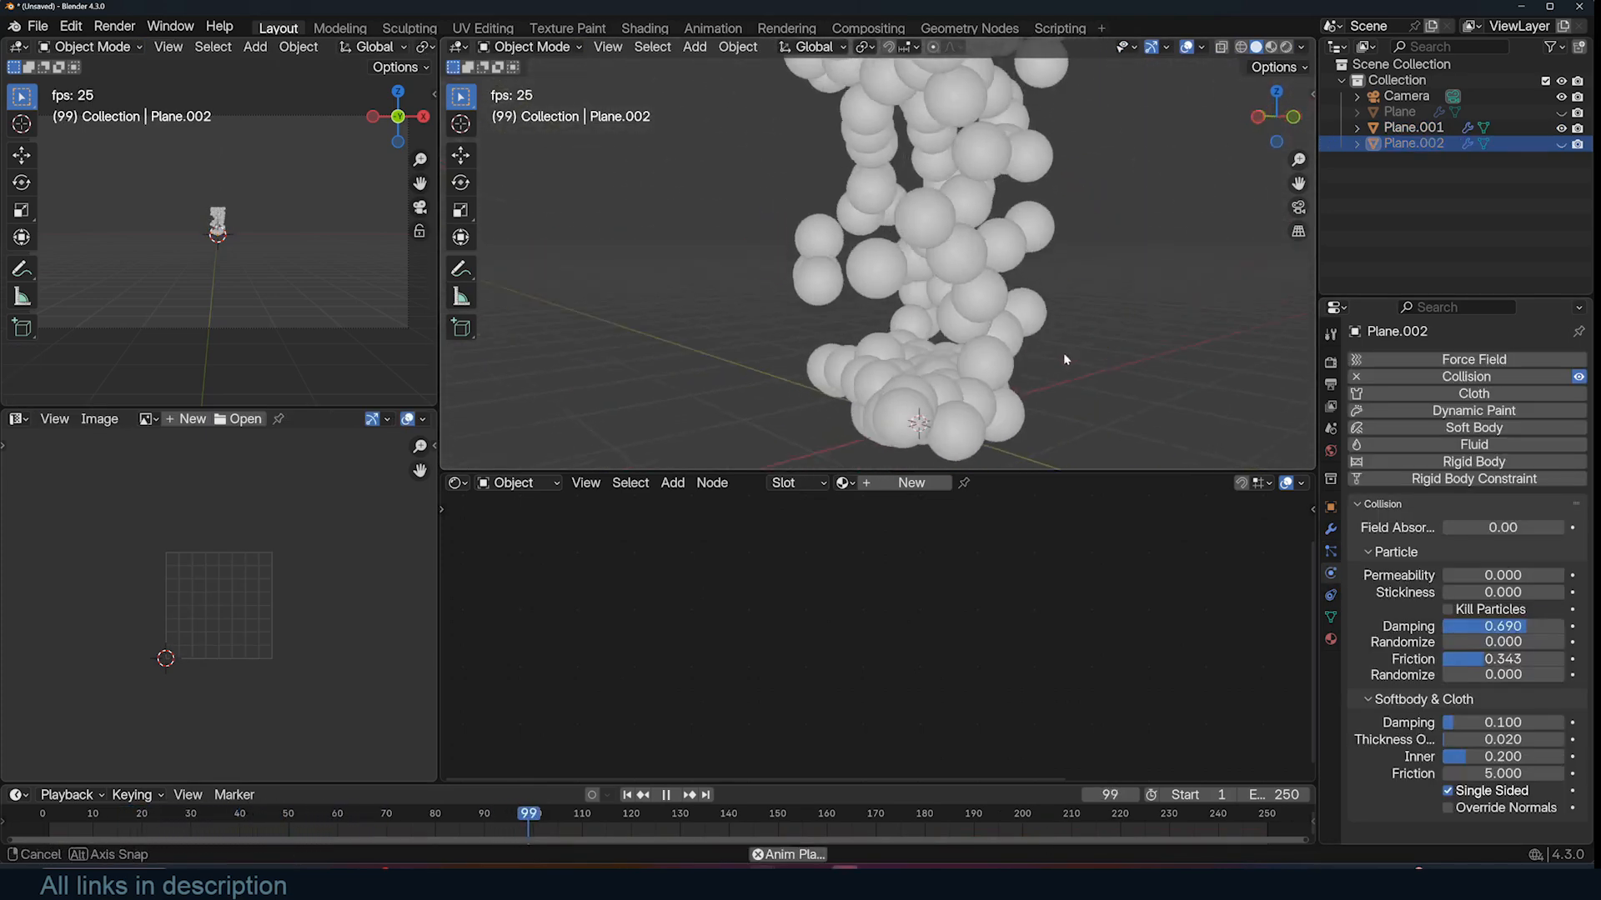
middle_drag(1063, 353, 974, 394)
key(Escape)
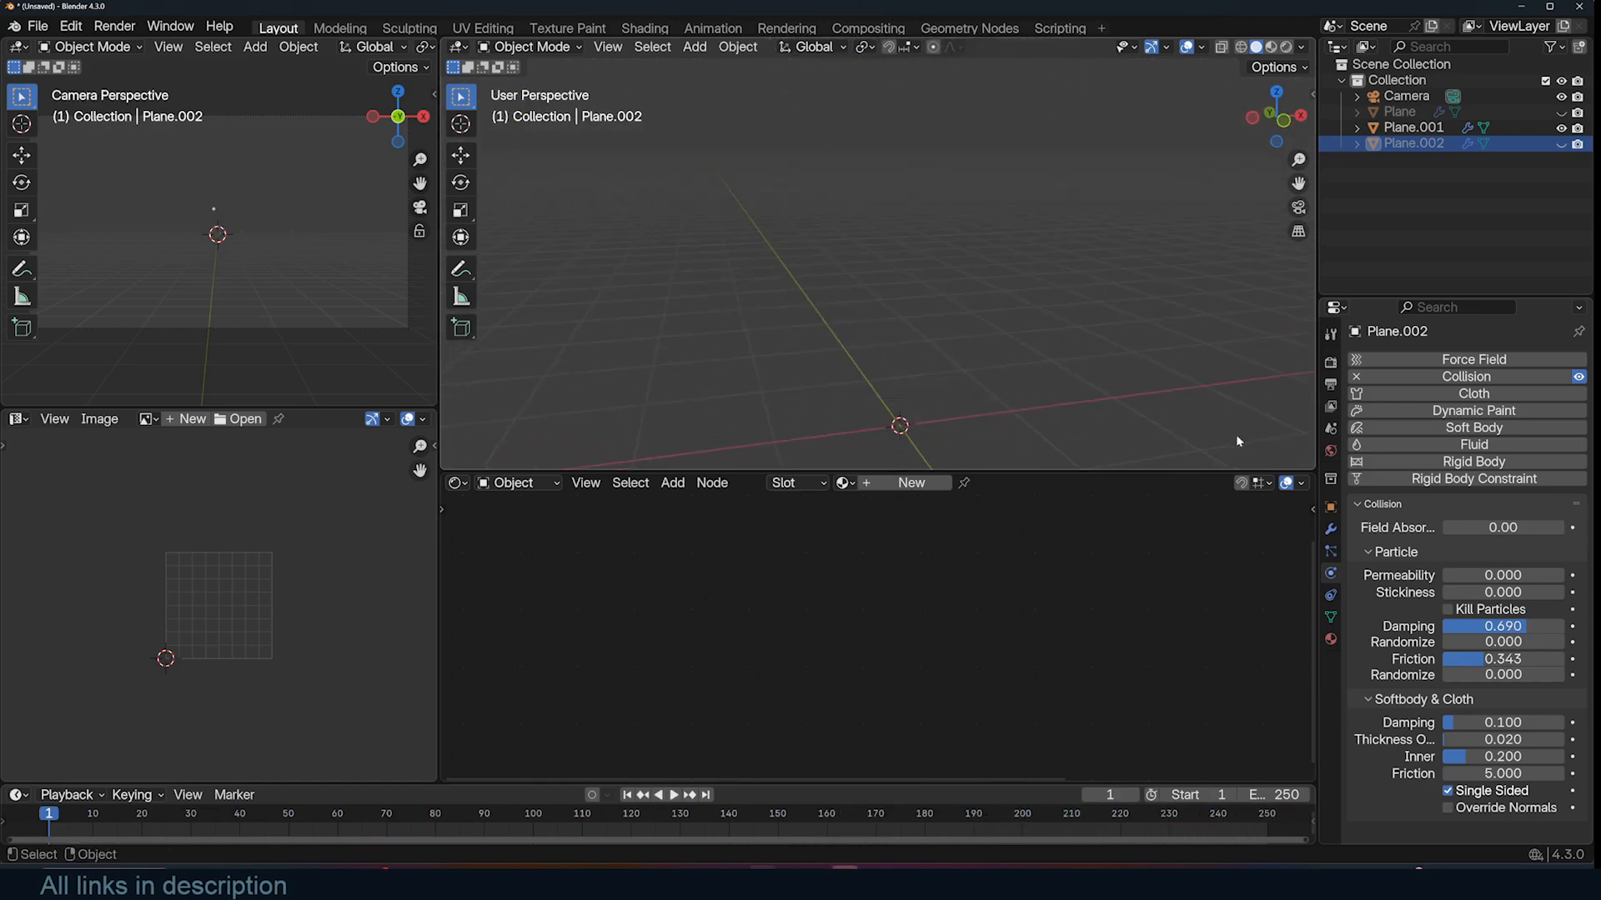
Replay the particle animation, pause it at frame 19, and open the emitter plane's particle settings
key(space)
key(space)
scroll(1014, 225, down, 4)
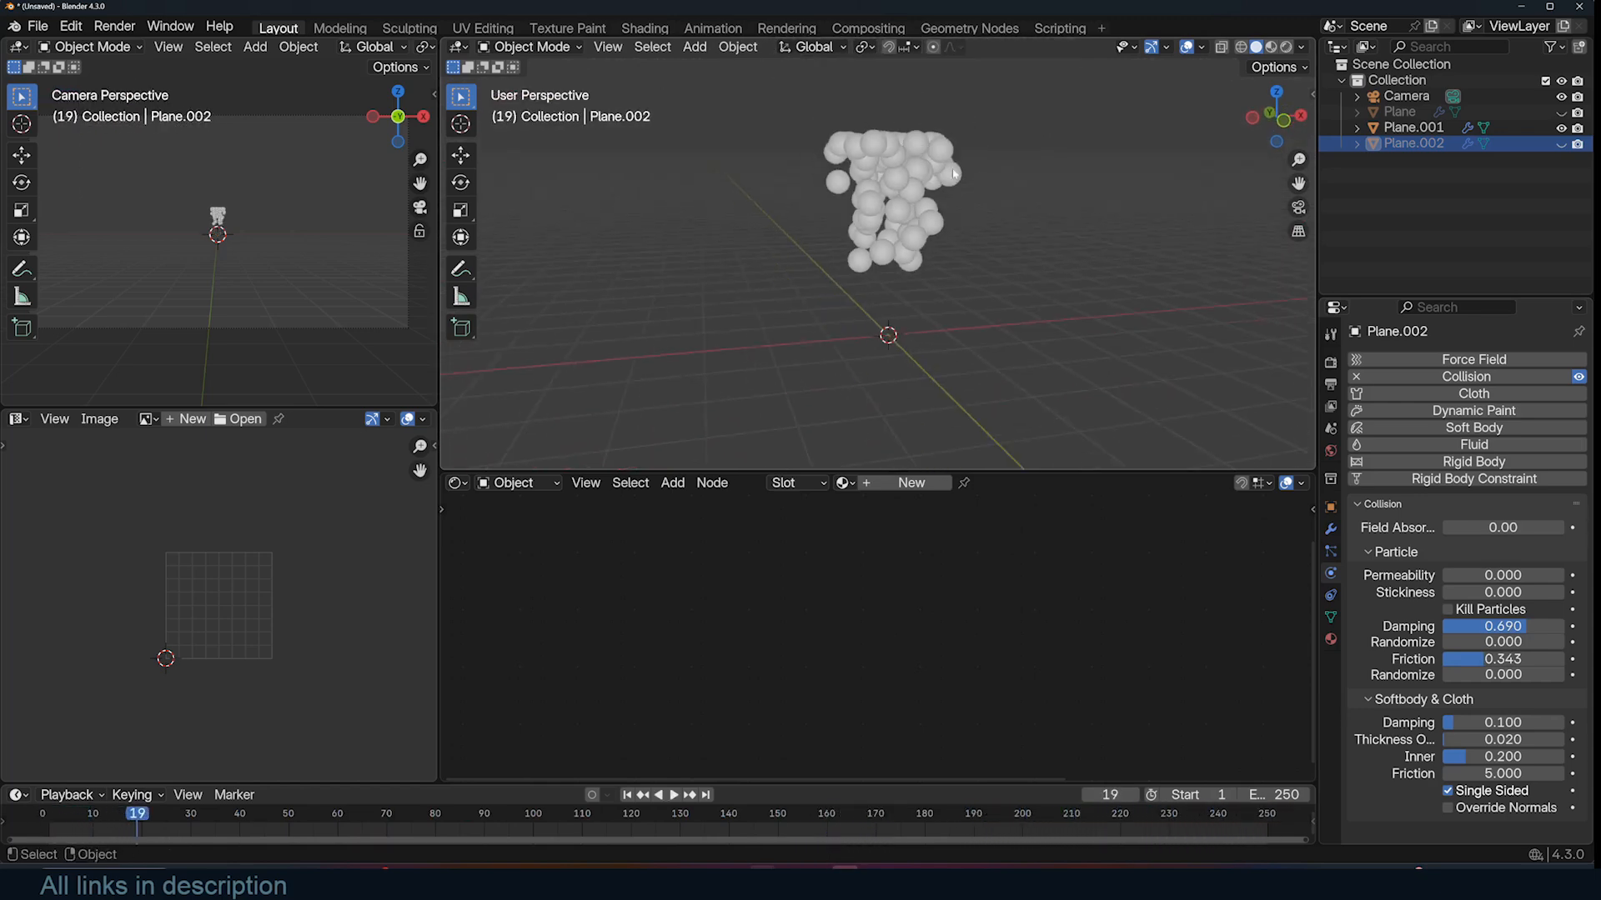
click(917, 188)
click(1331, 551)
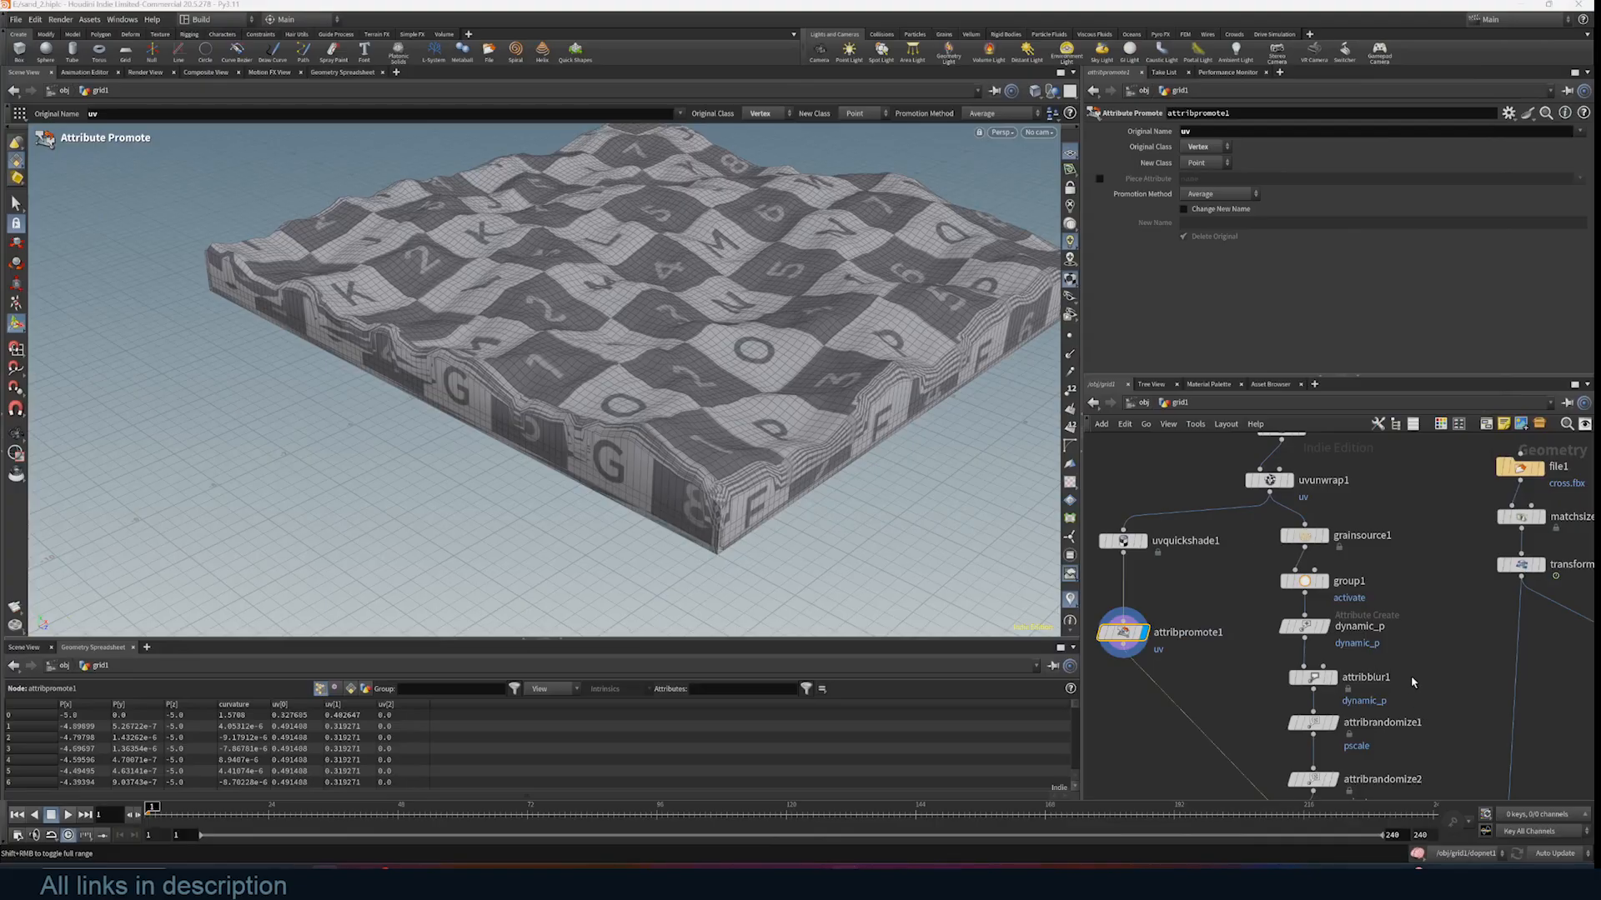
In Houdini, look over the node branch below uvunwrap1 and display the grain points of grainsource1
scroll(1410, 675, down, 3)
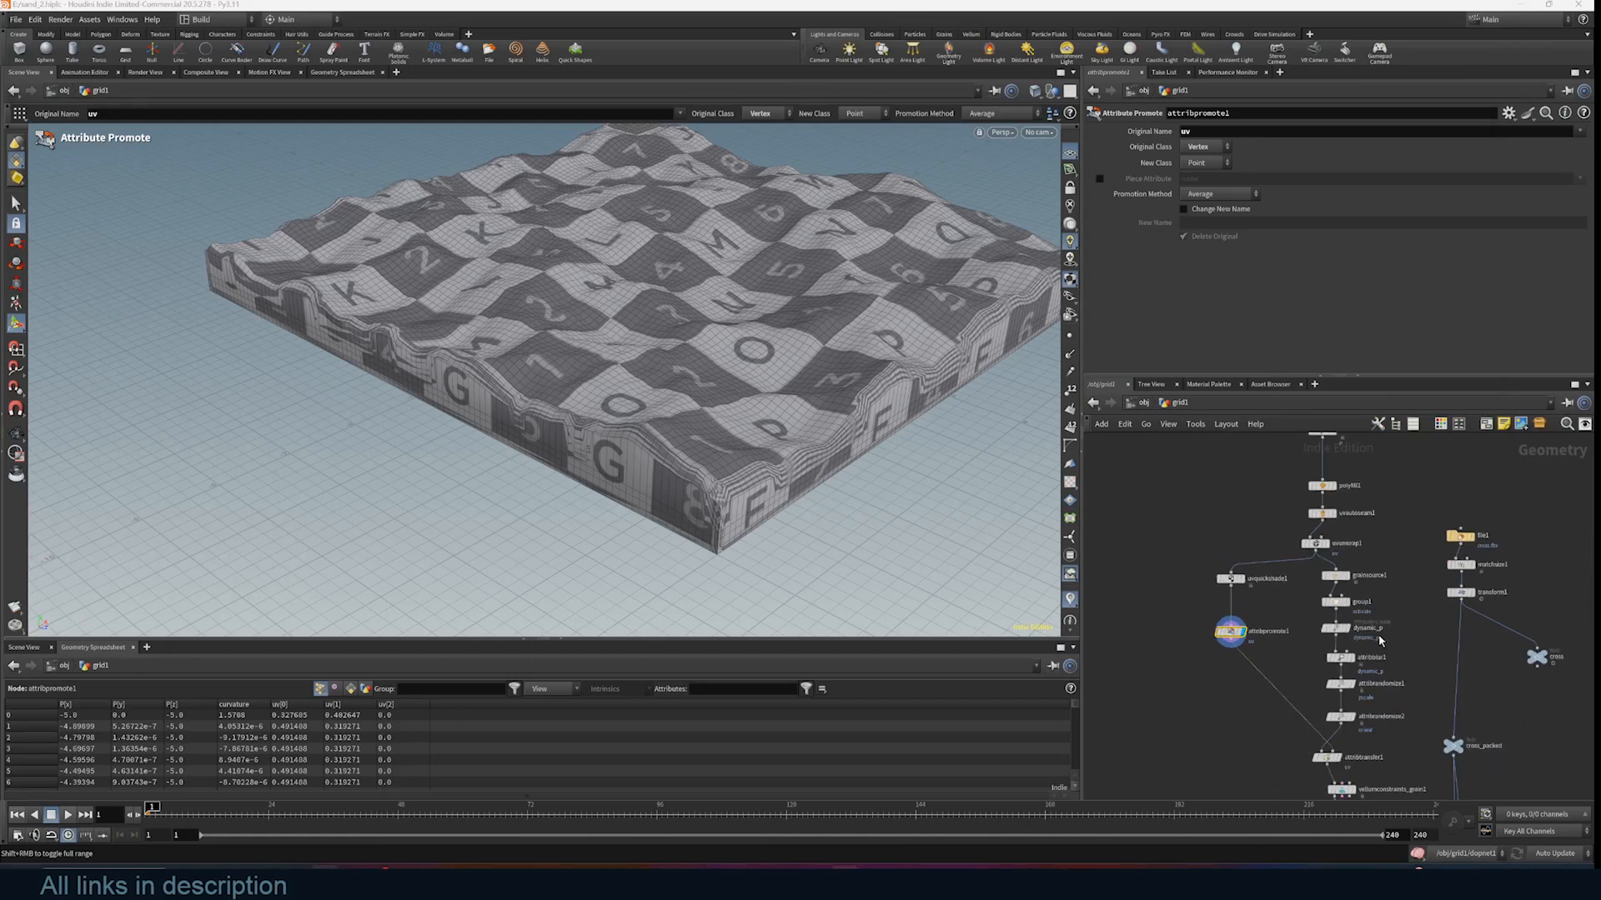
scroll(1285, 656, up, 5)
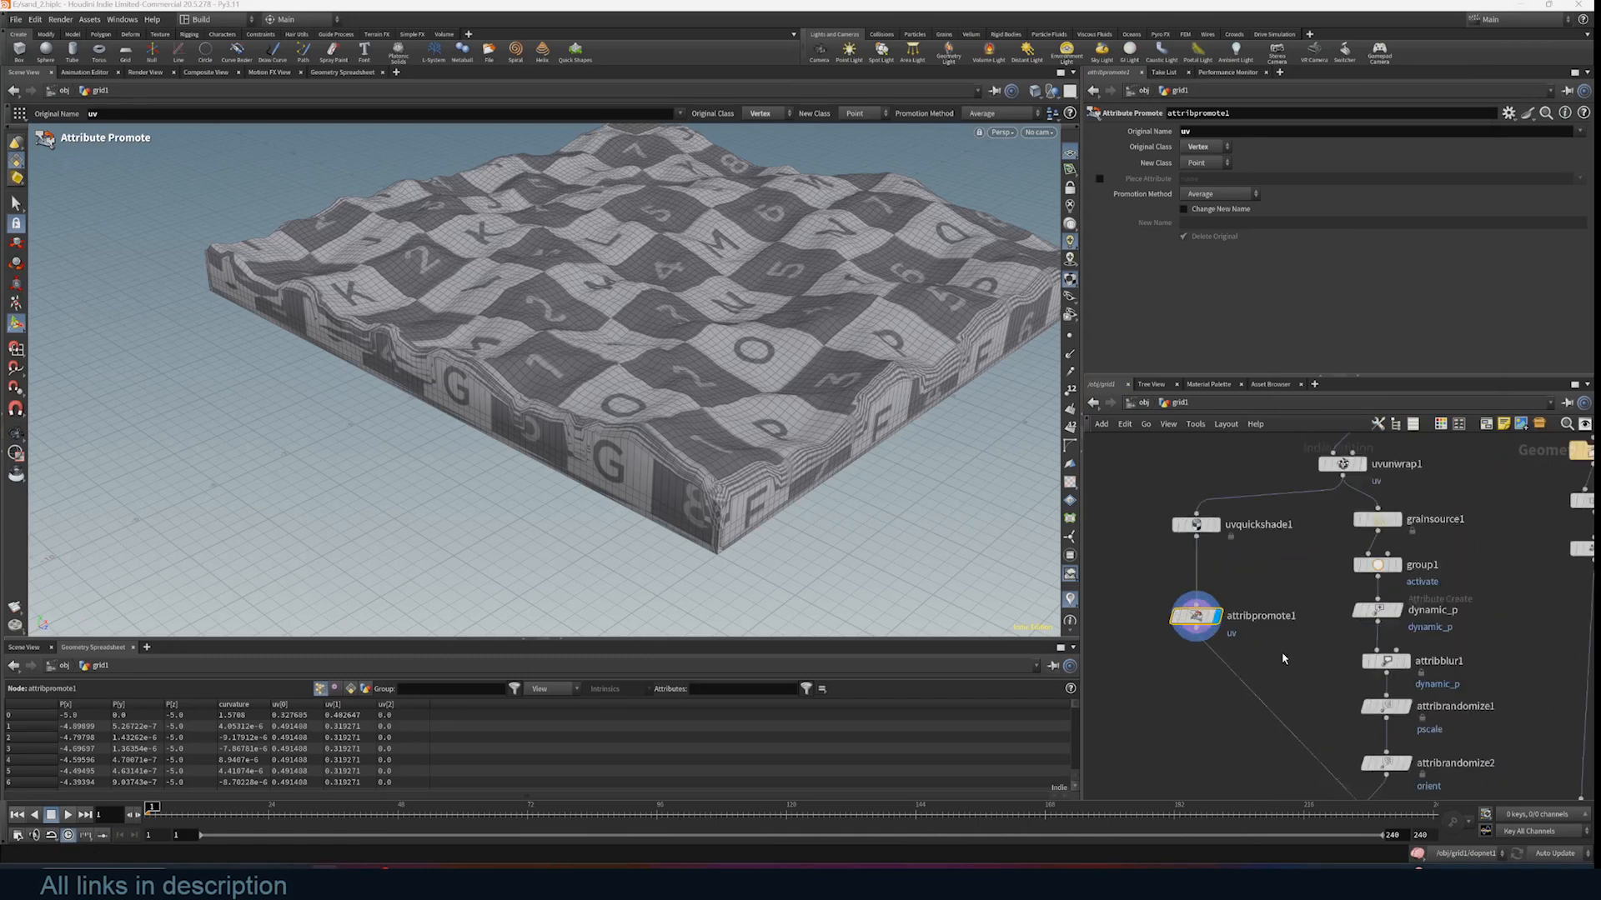
scroll(1504, 575, down, 4)
middle_drag(1416, 540, 1356, 472)
drag(1350, 456, 1463, 753)
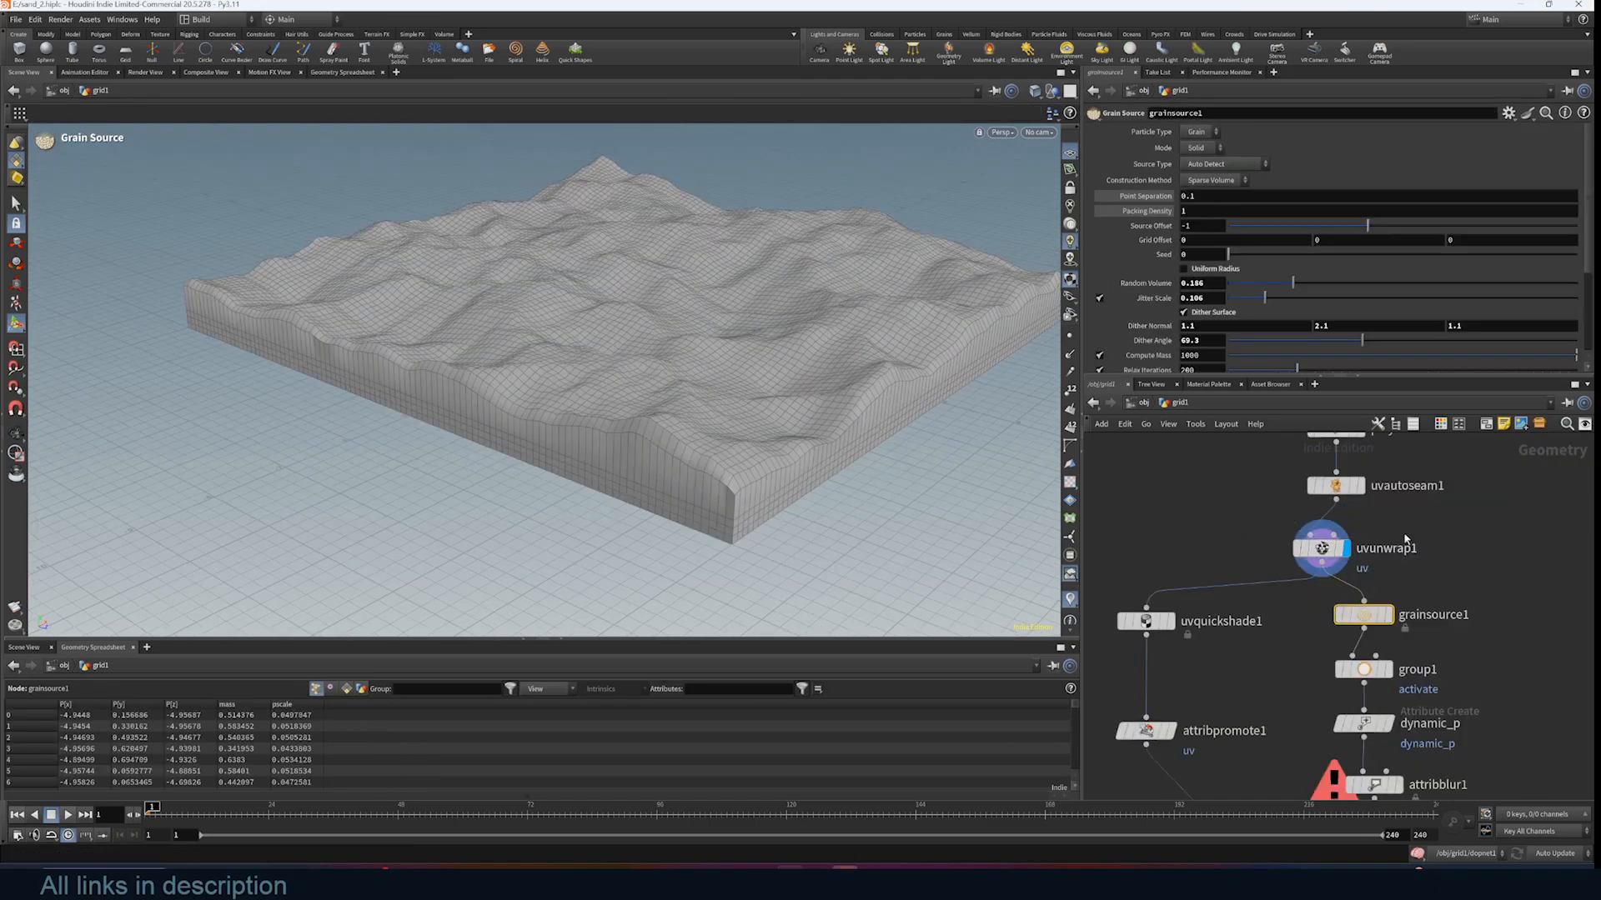
scroll(1386, 592, up, 2)
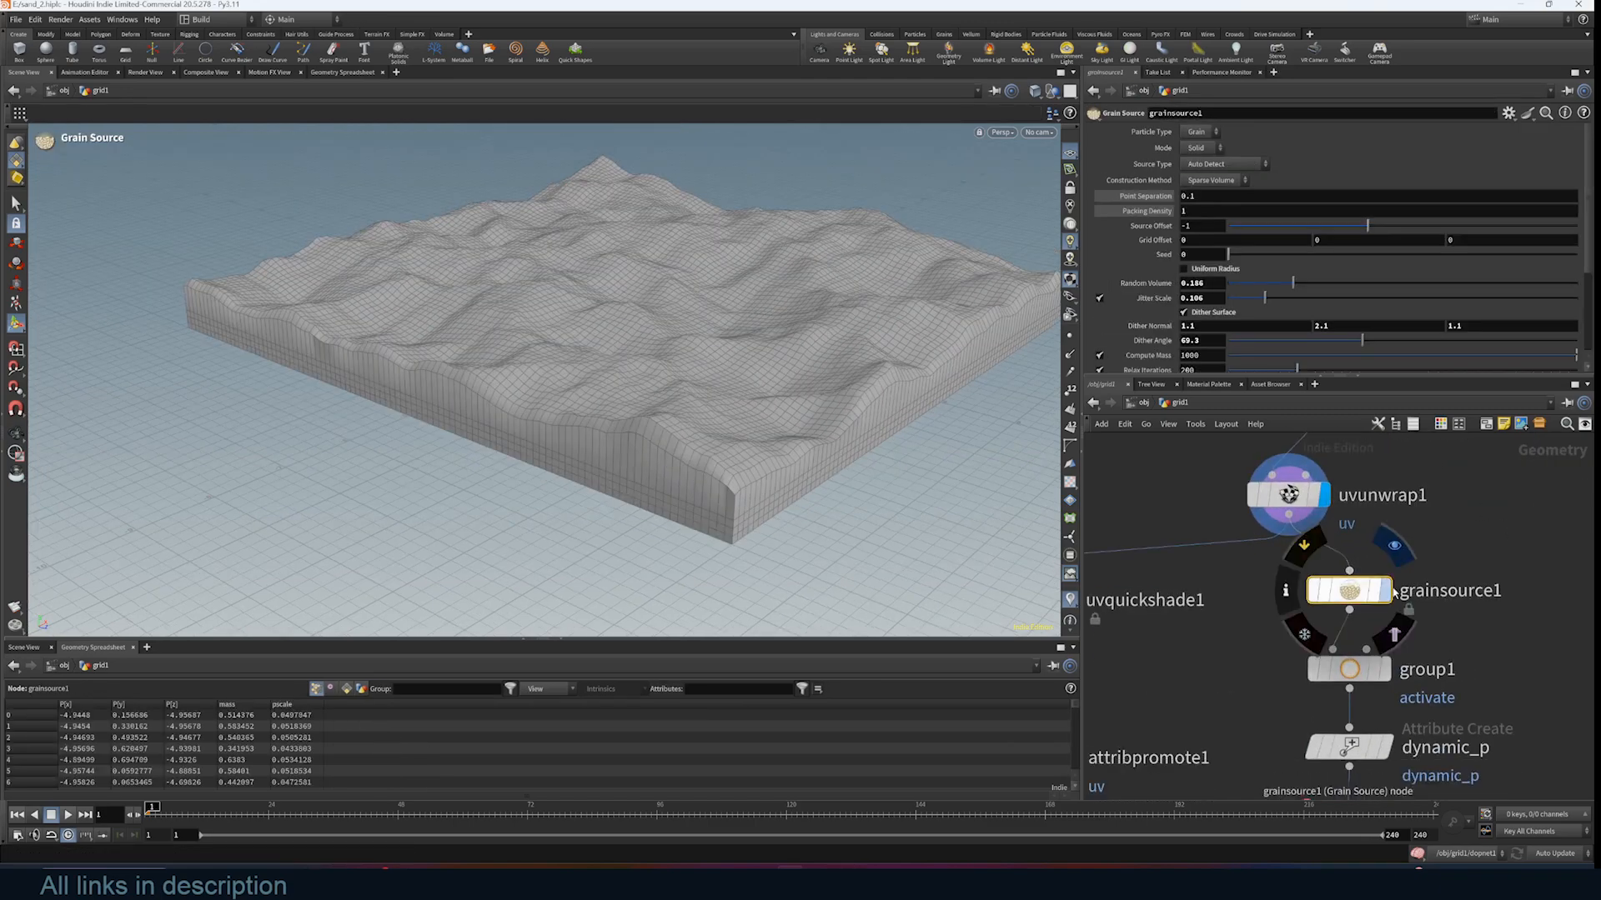
click(1386, 591)
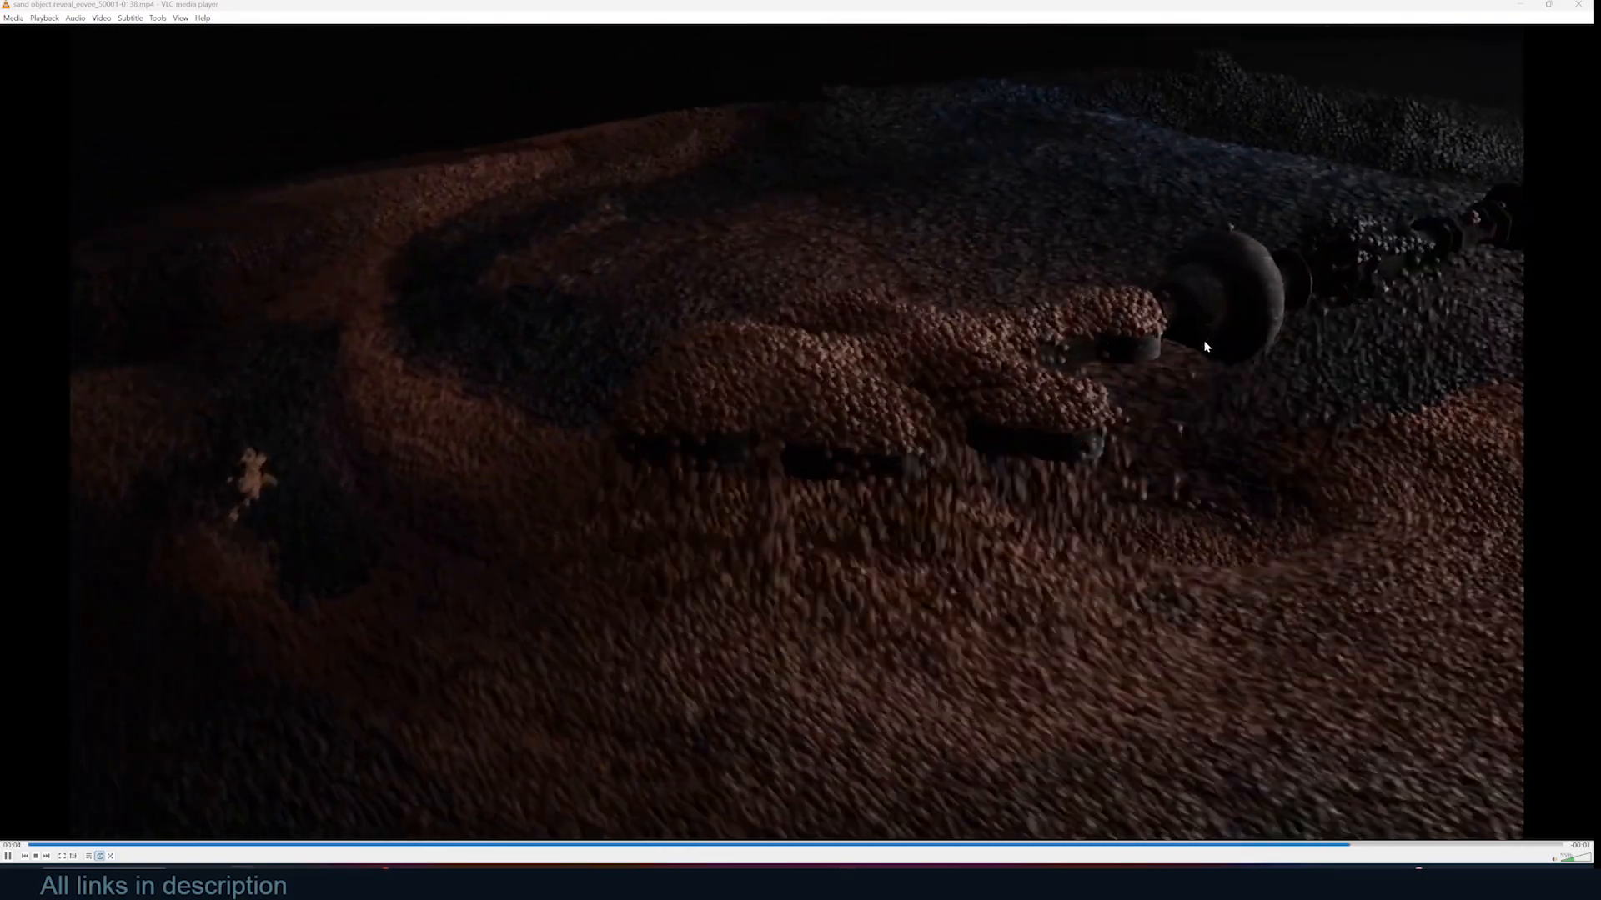
Pause and minimise the rendered sand video, and display group1 in Houdini to examine the activate group's bounding box
key(space)
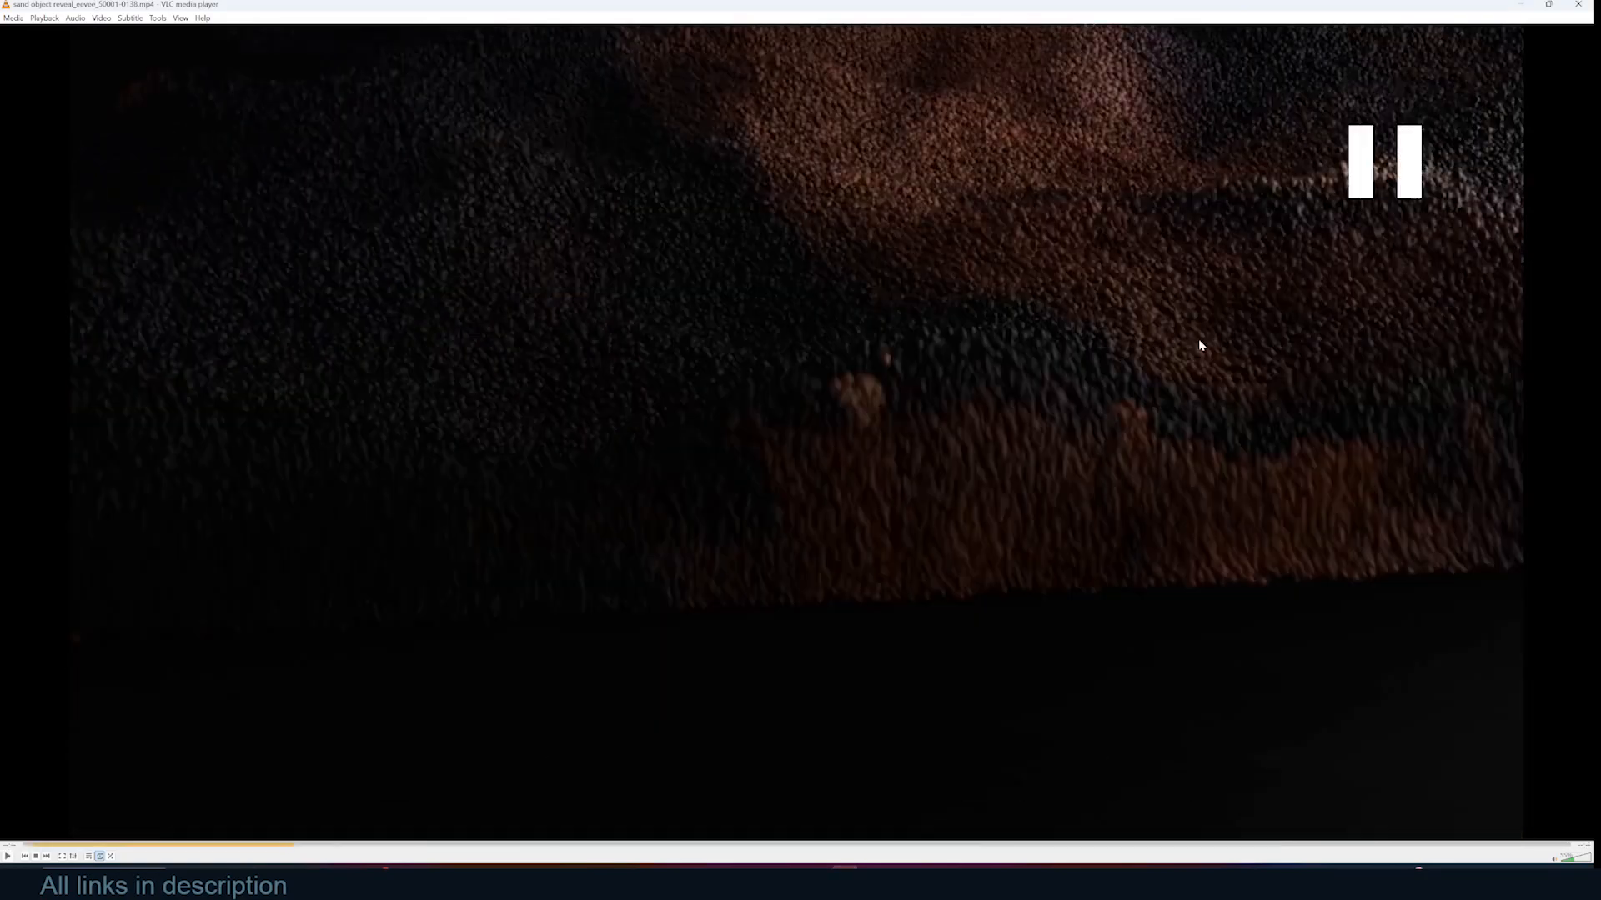
click(1519, 8)
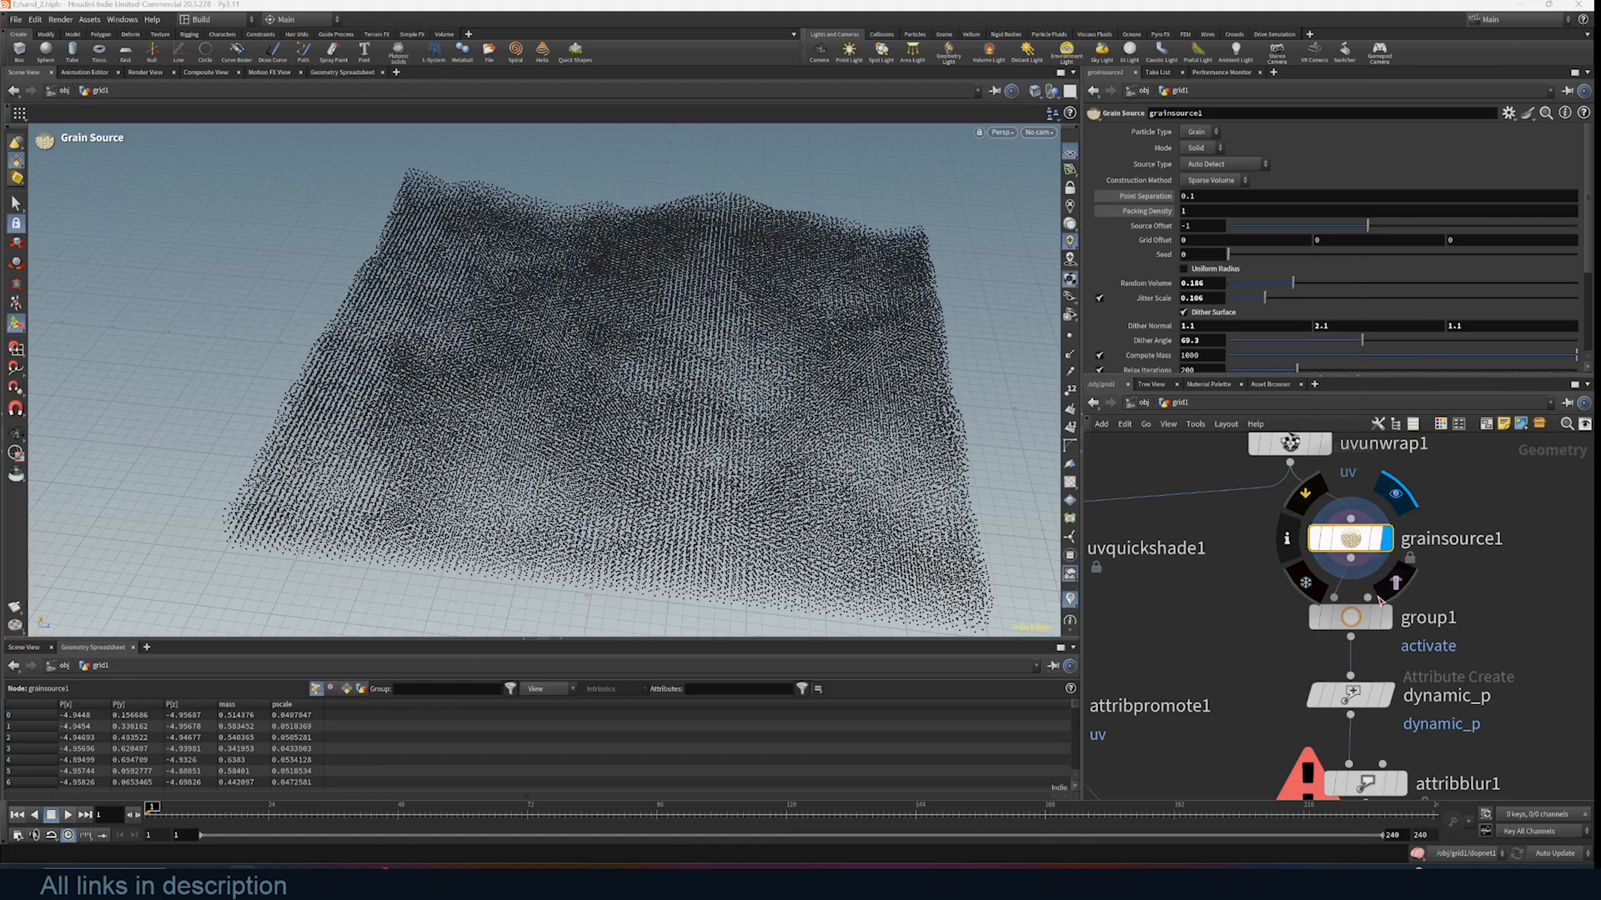
click(1352, 621)
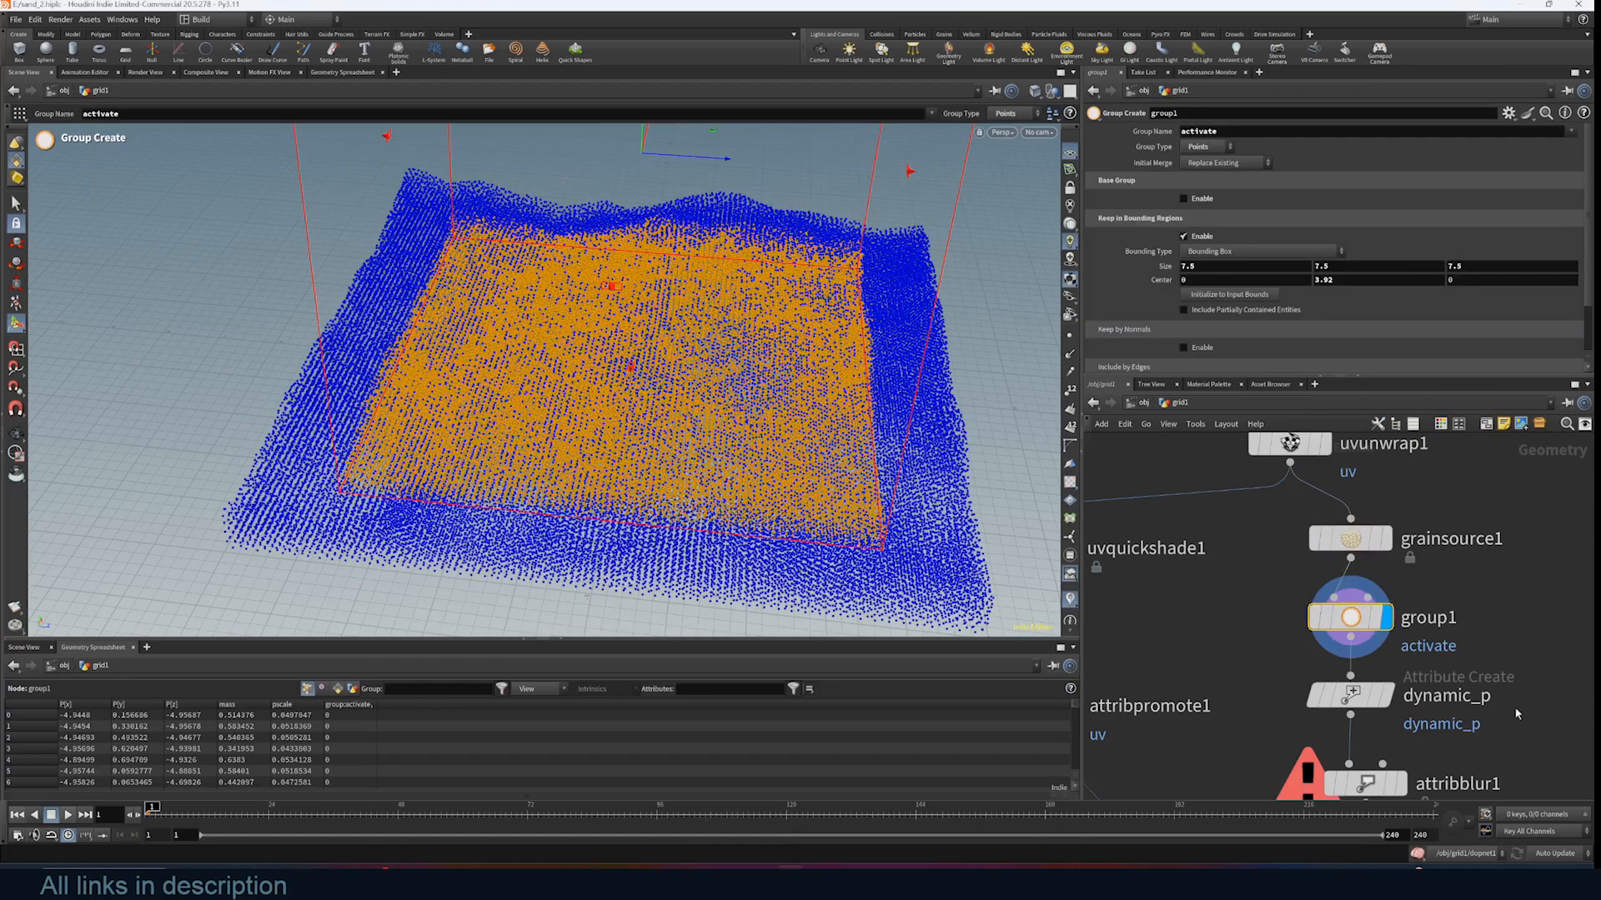
alt+drag(788, 550, 784, 401)
key(Return)
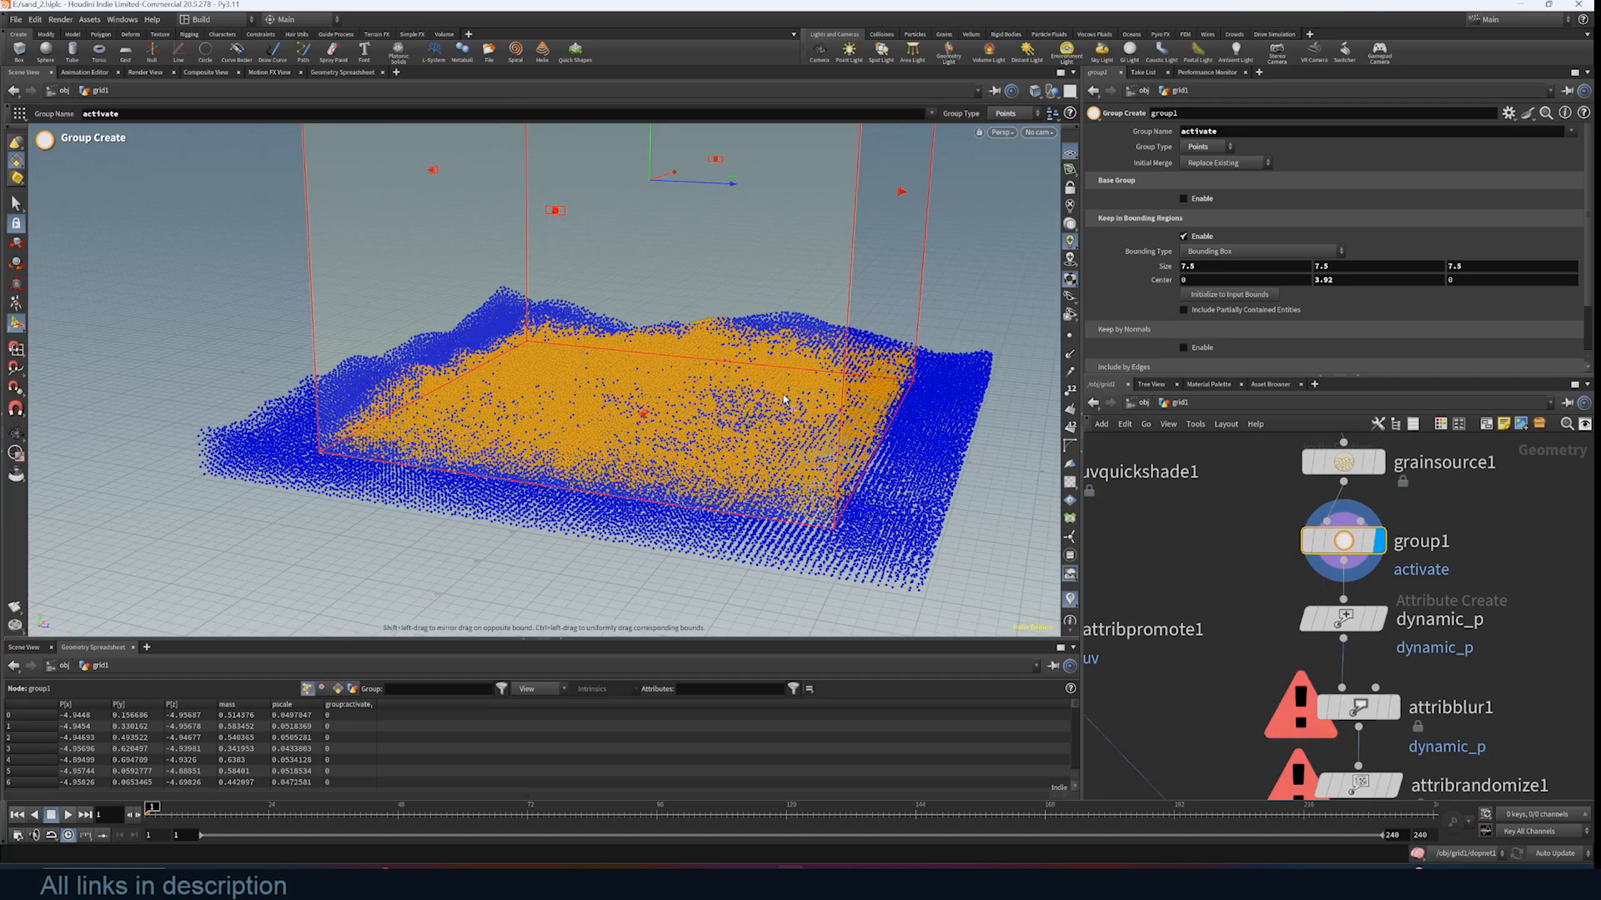
Display the dynamic_p node, visualize its dynamic_p point attribute from the node info, and inspect the points from above
click(1380, 621)
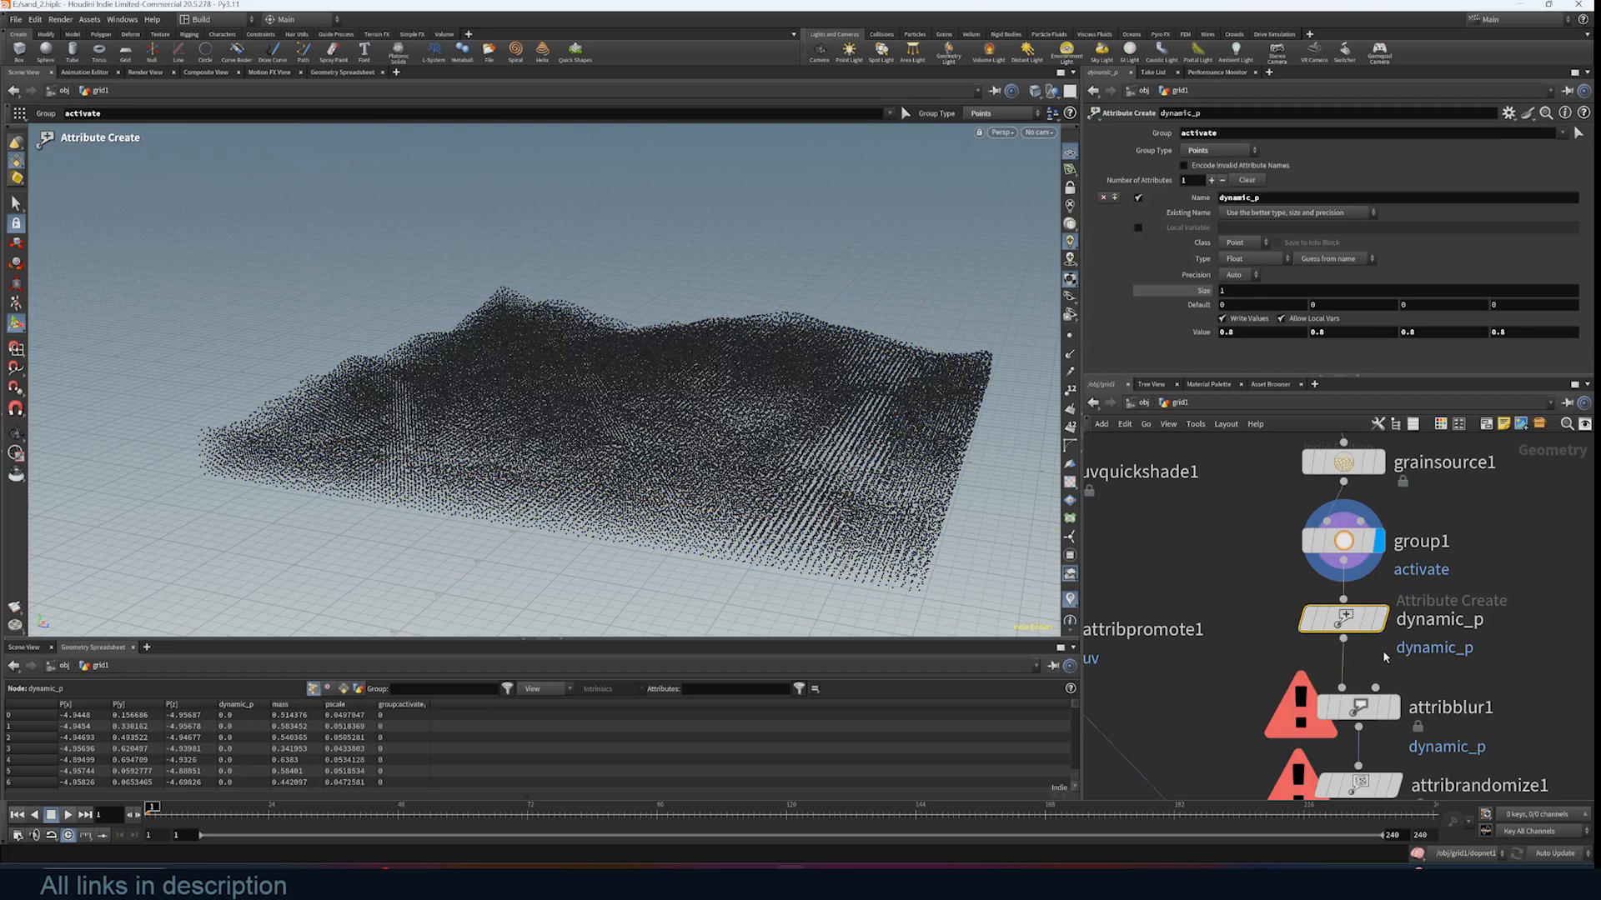
click(1276, 623)
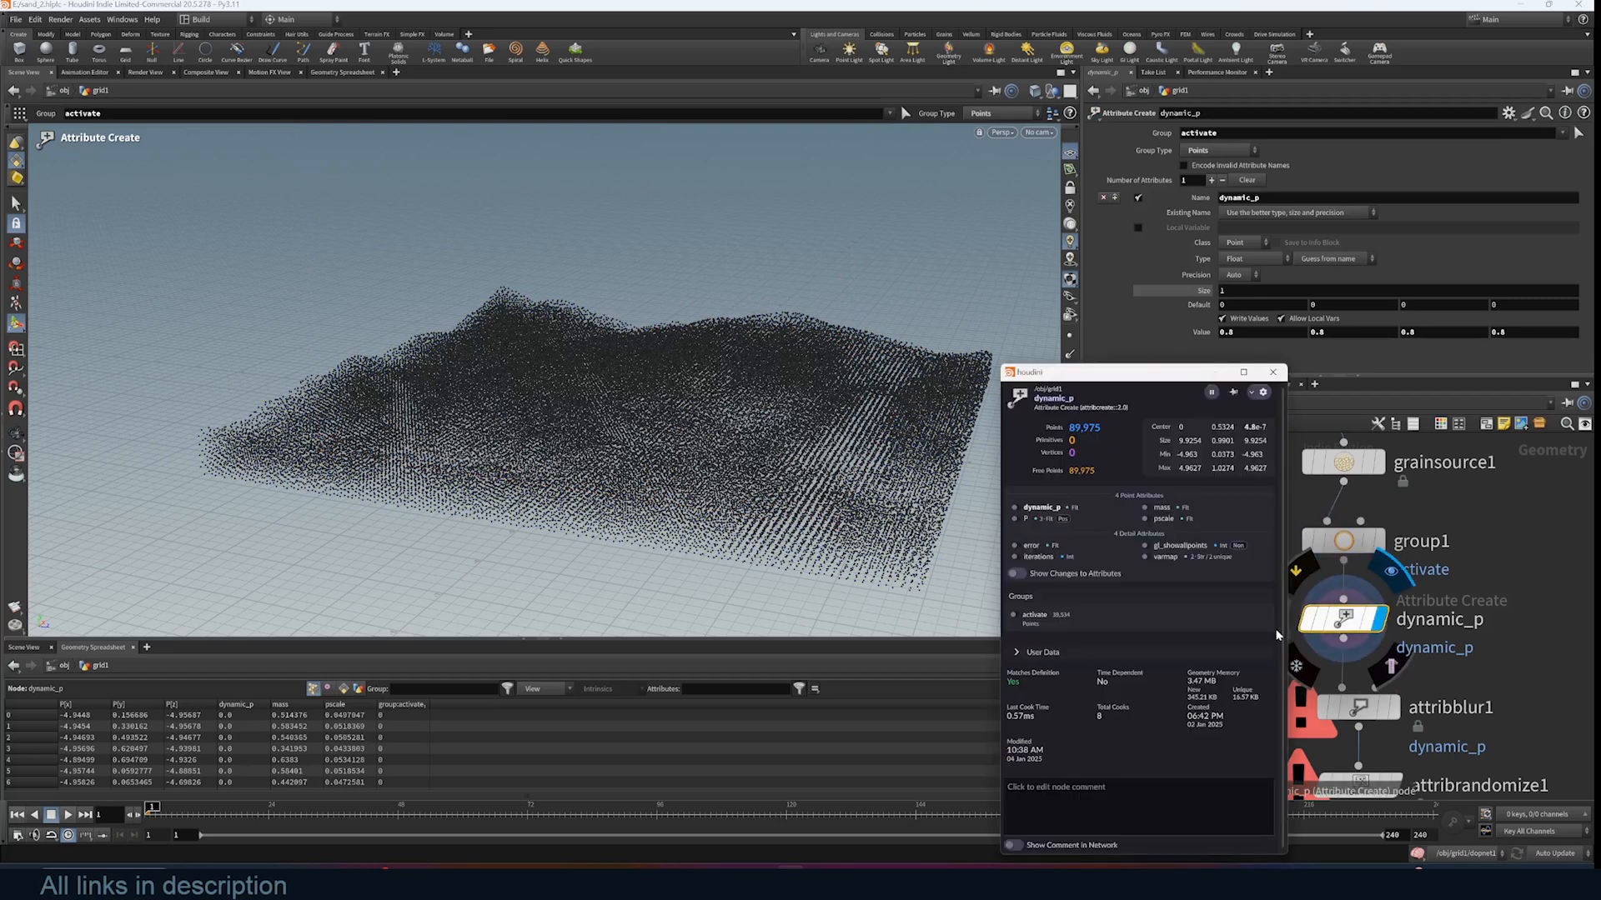
click(1014, 507)
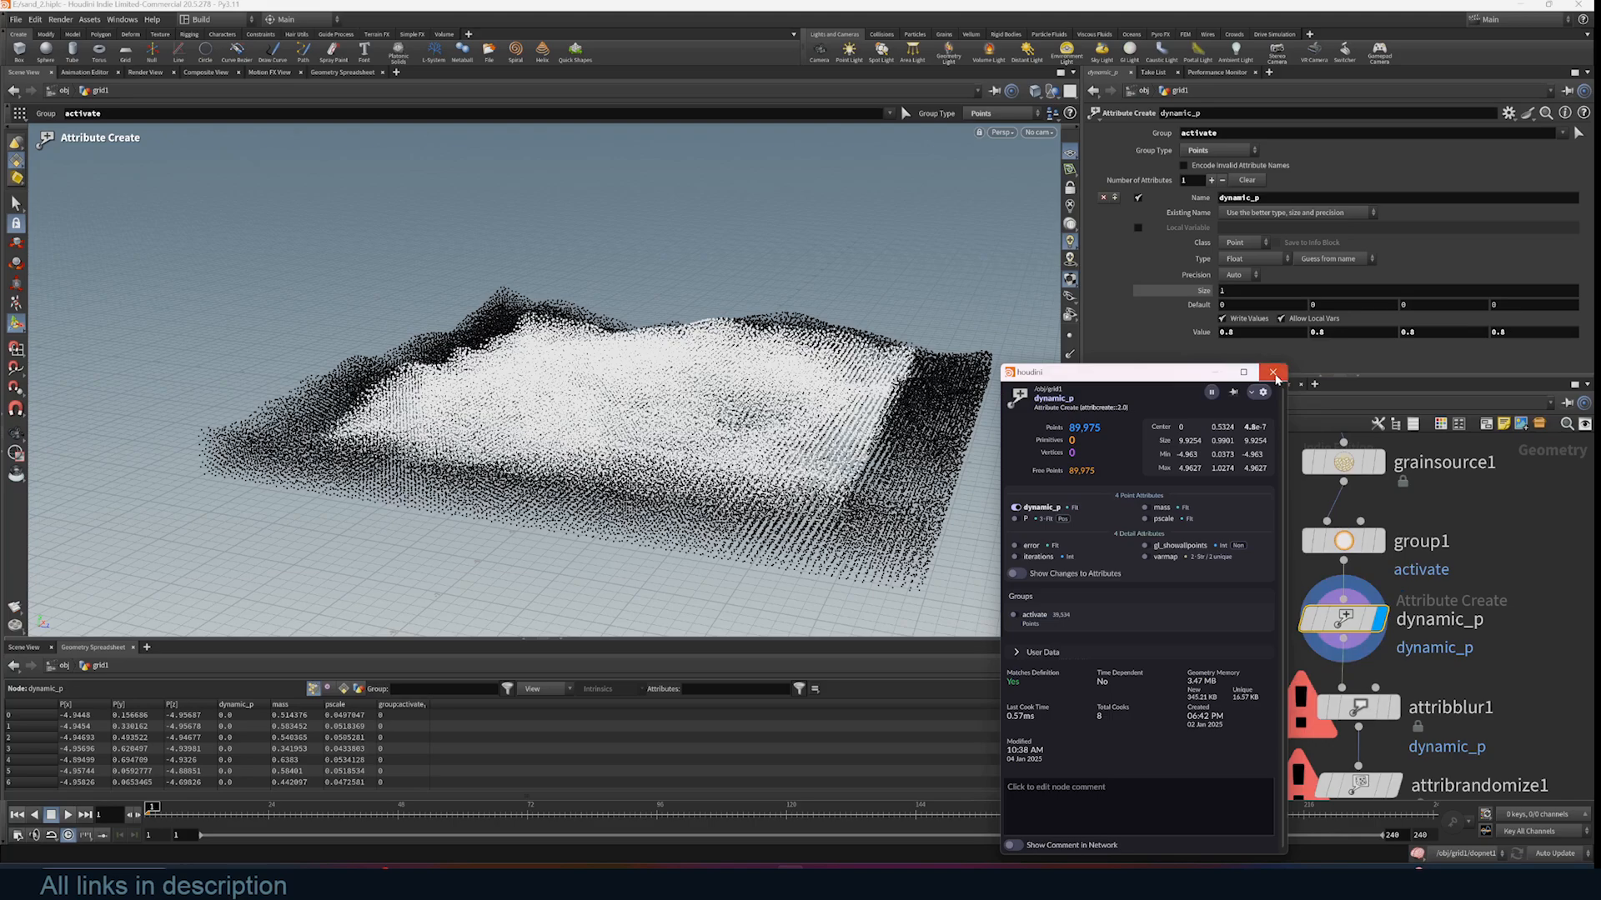
click(1272, 372)
alt+drag(716, 392, 891, 432)
alt+middle_drag(891, 432, 818, 316)
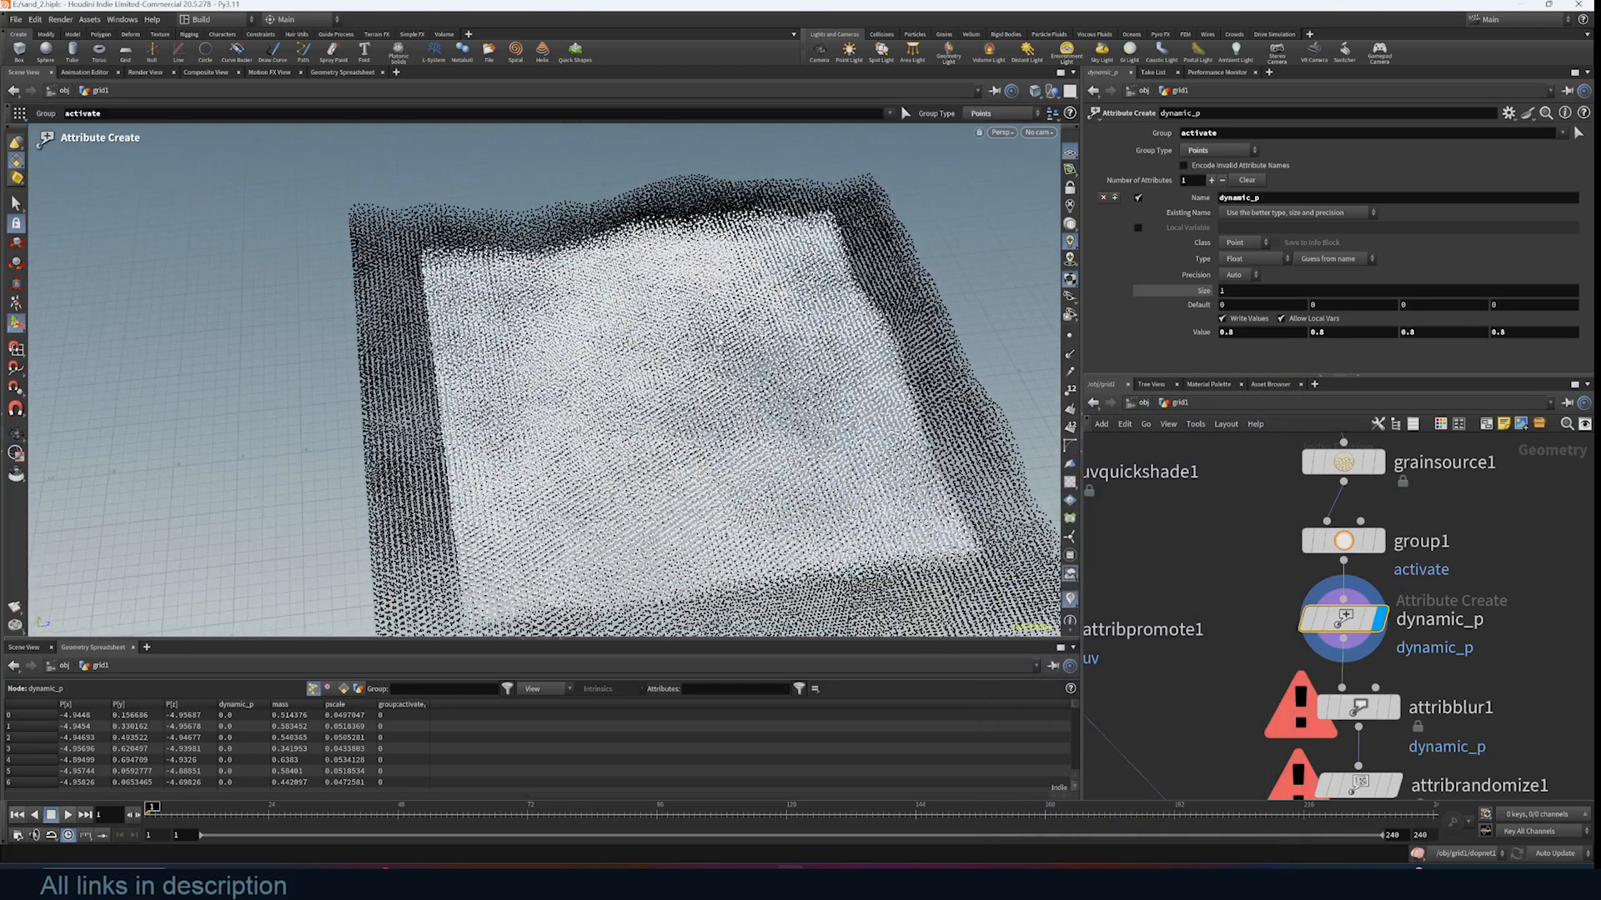
Display attribblur1 to examine the blurred edges of the dynamic_p attribute on the grain points
middle_drag(1531, 679, 1529, 557)
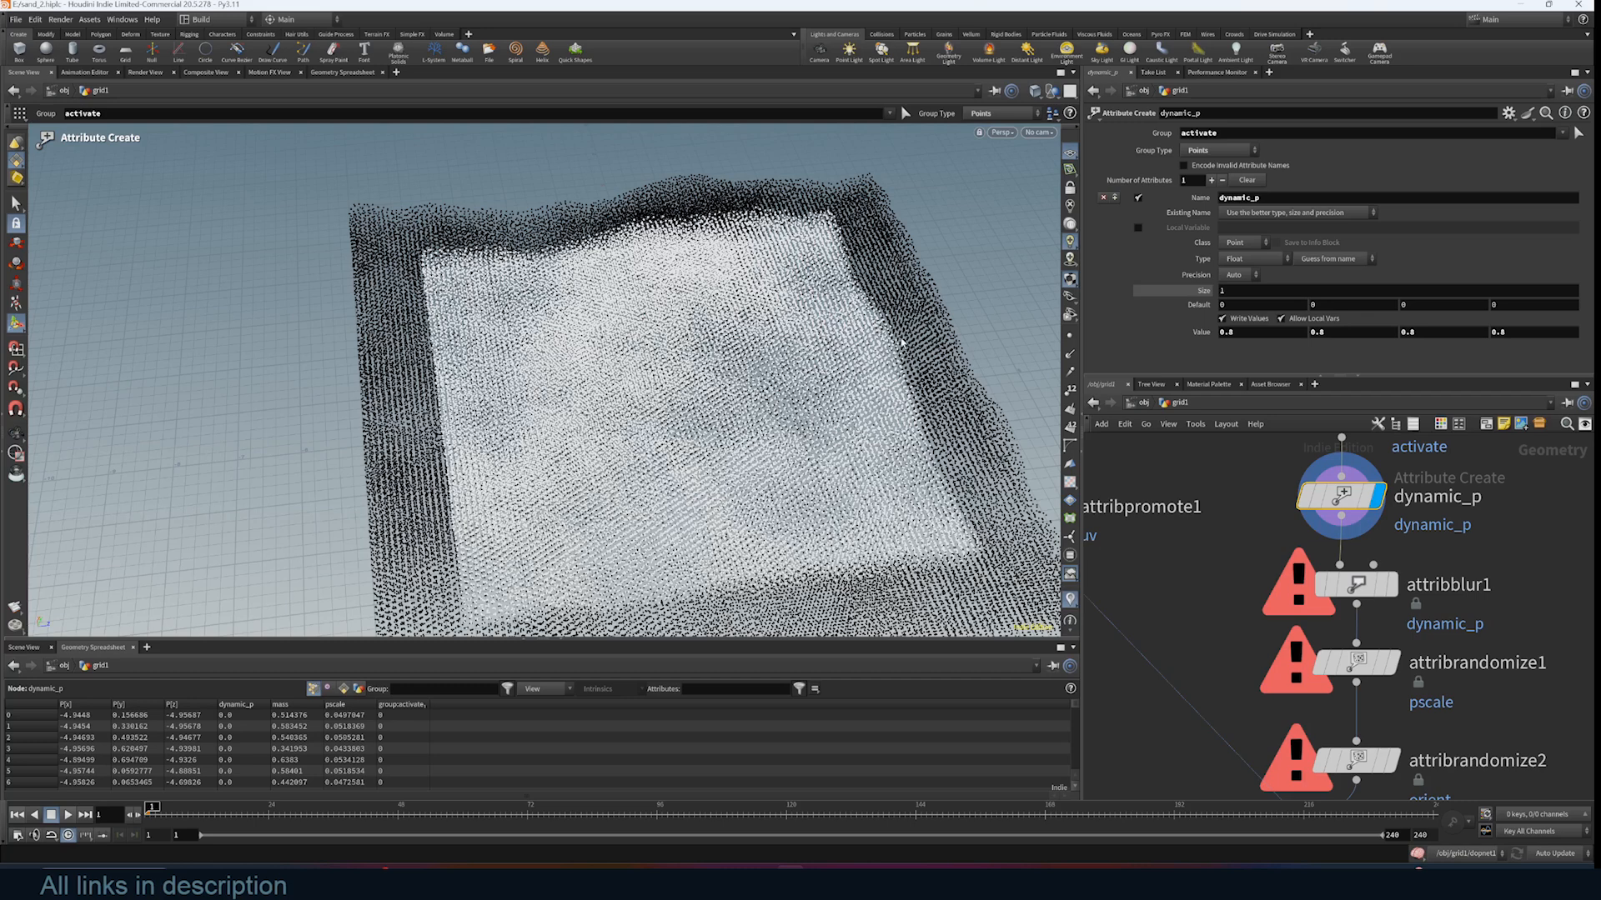
mouse_move(1402, 591)
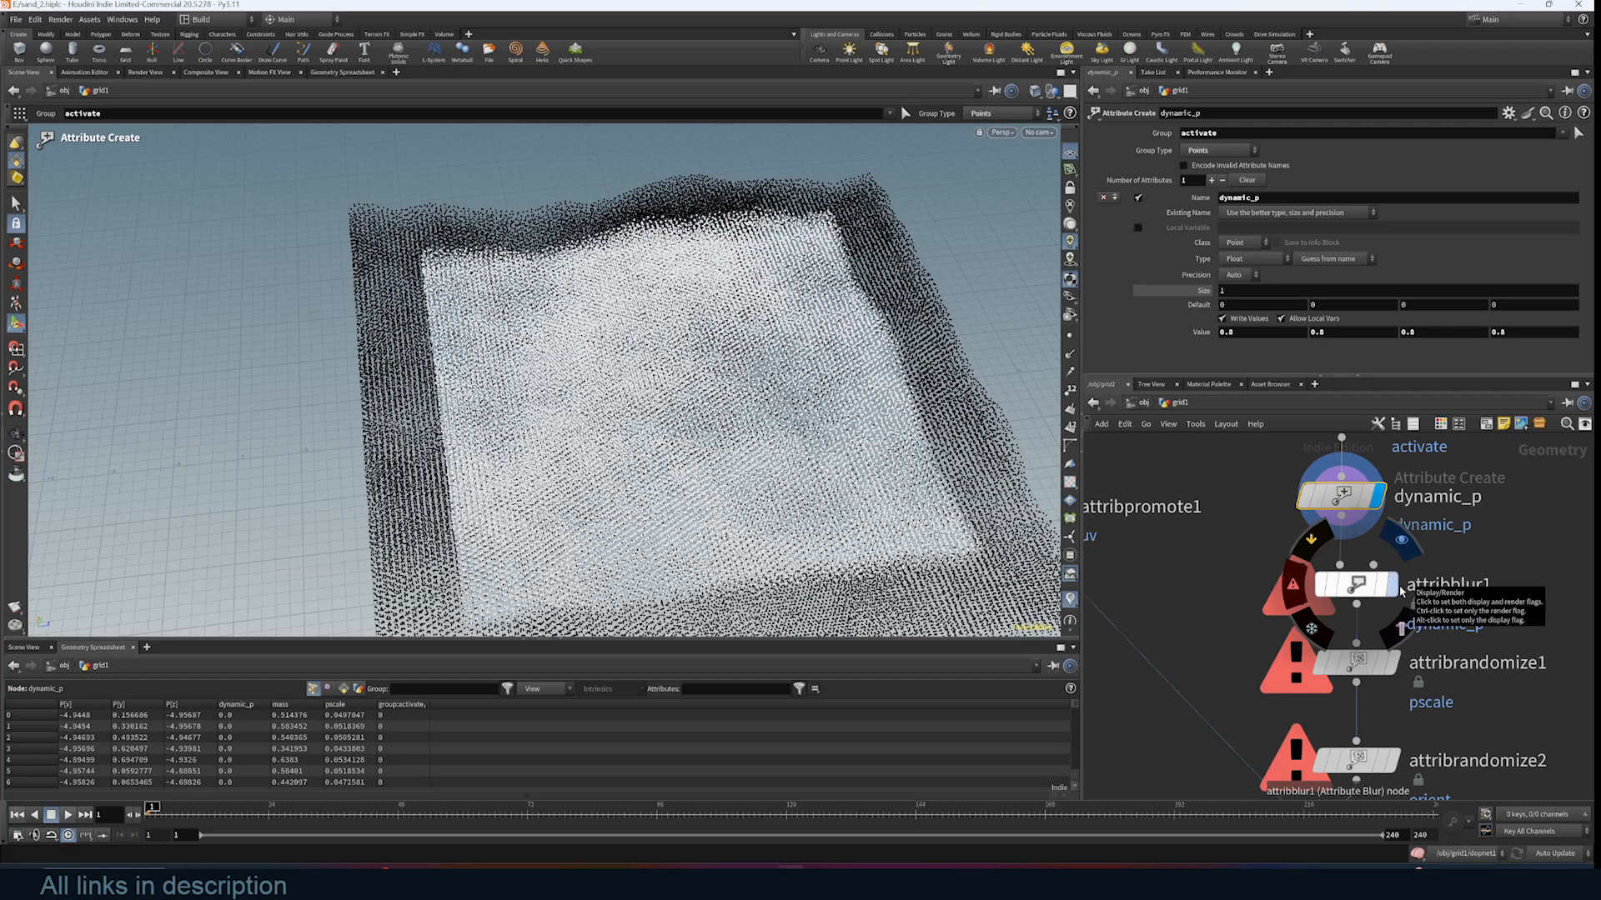
click(1403, 591)
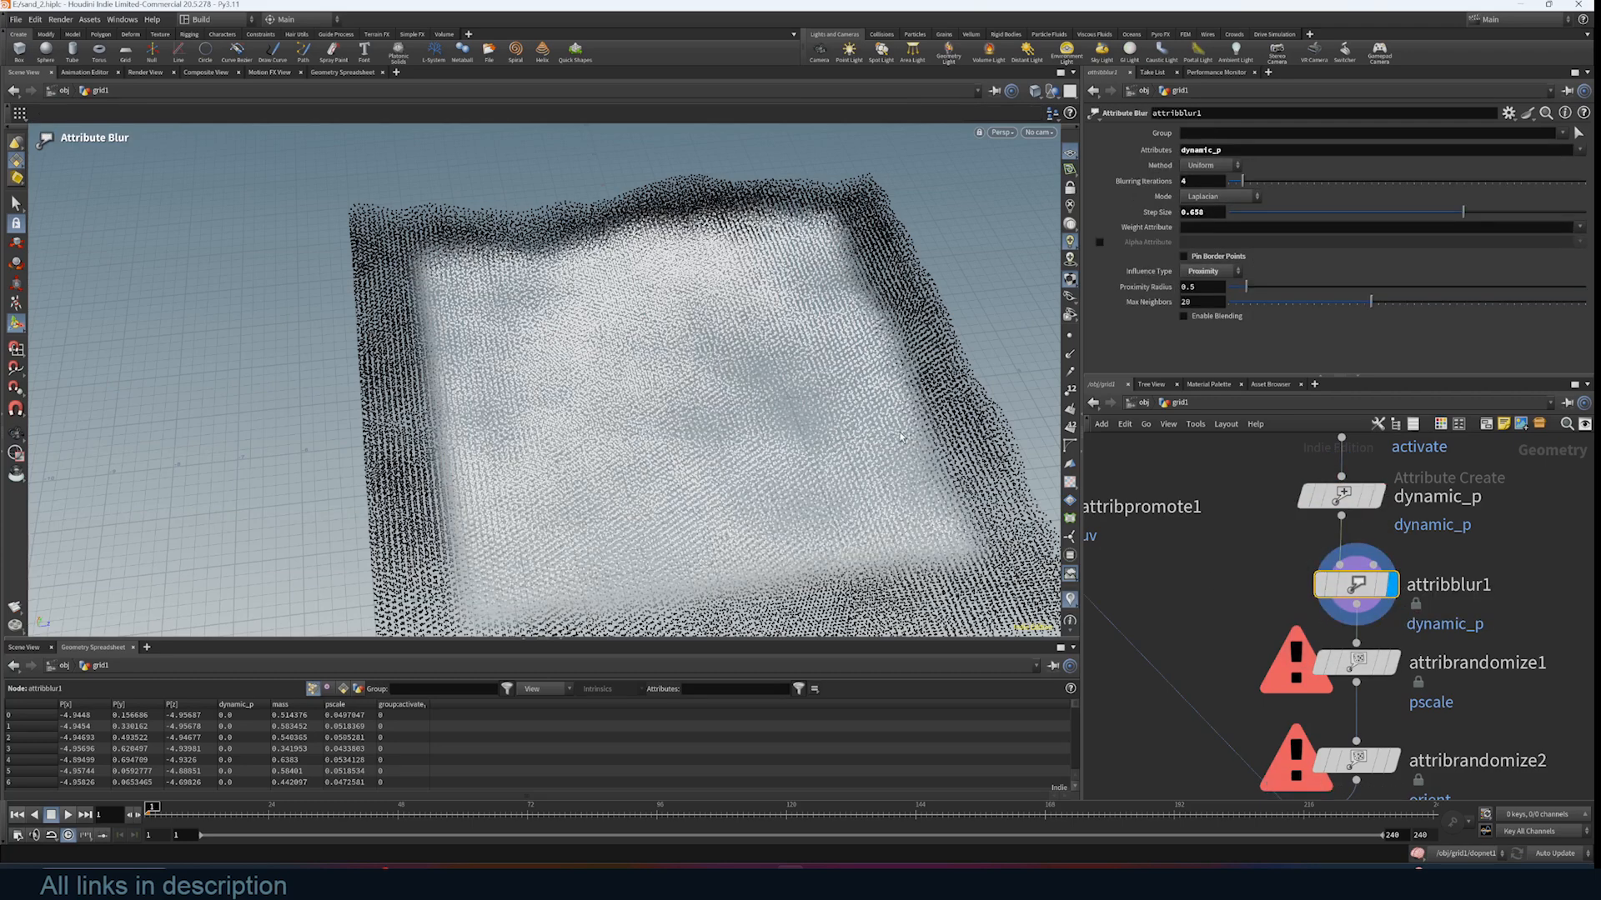
alt+drag(900, 437, 911, 359)
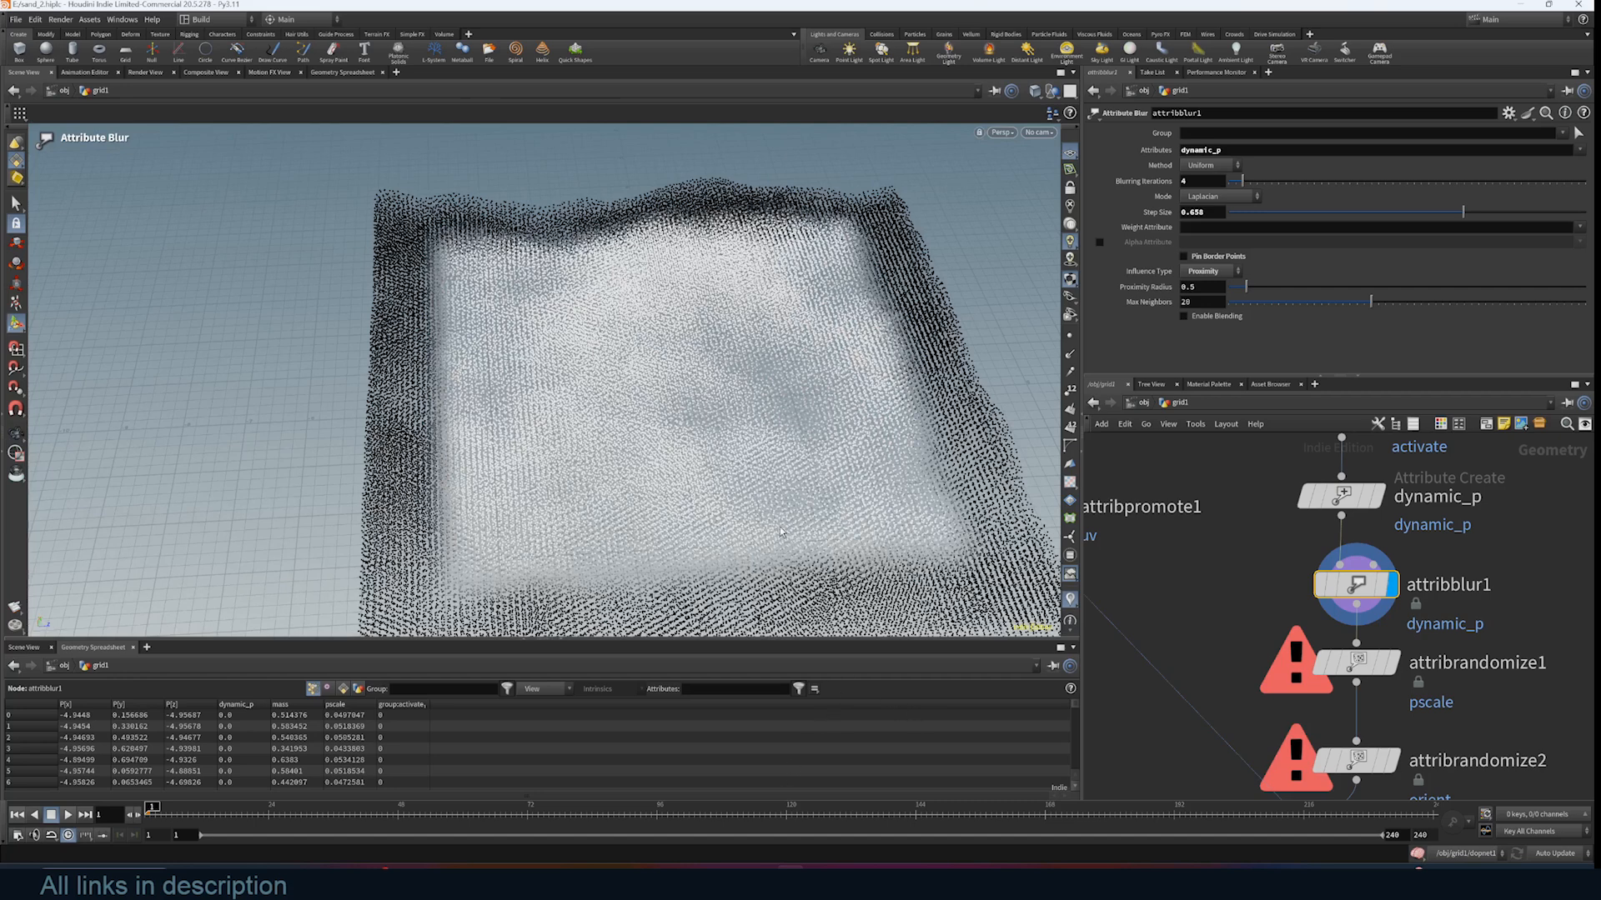
Switch to Blender, delete the emitter and bowl, and select a central square of vertices on the terrain plane in top view
click(764, 882)
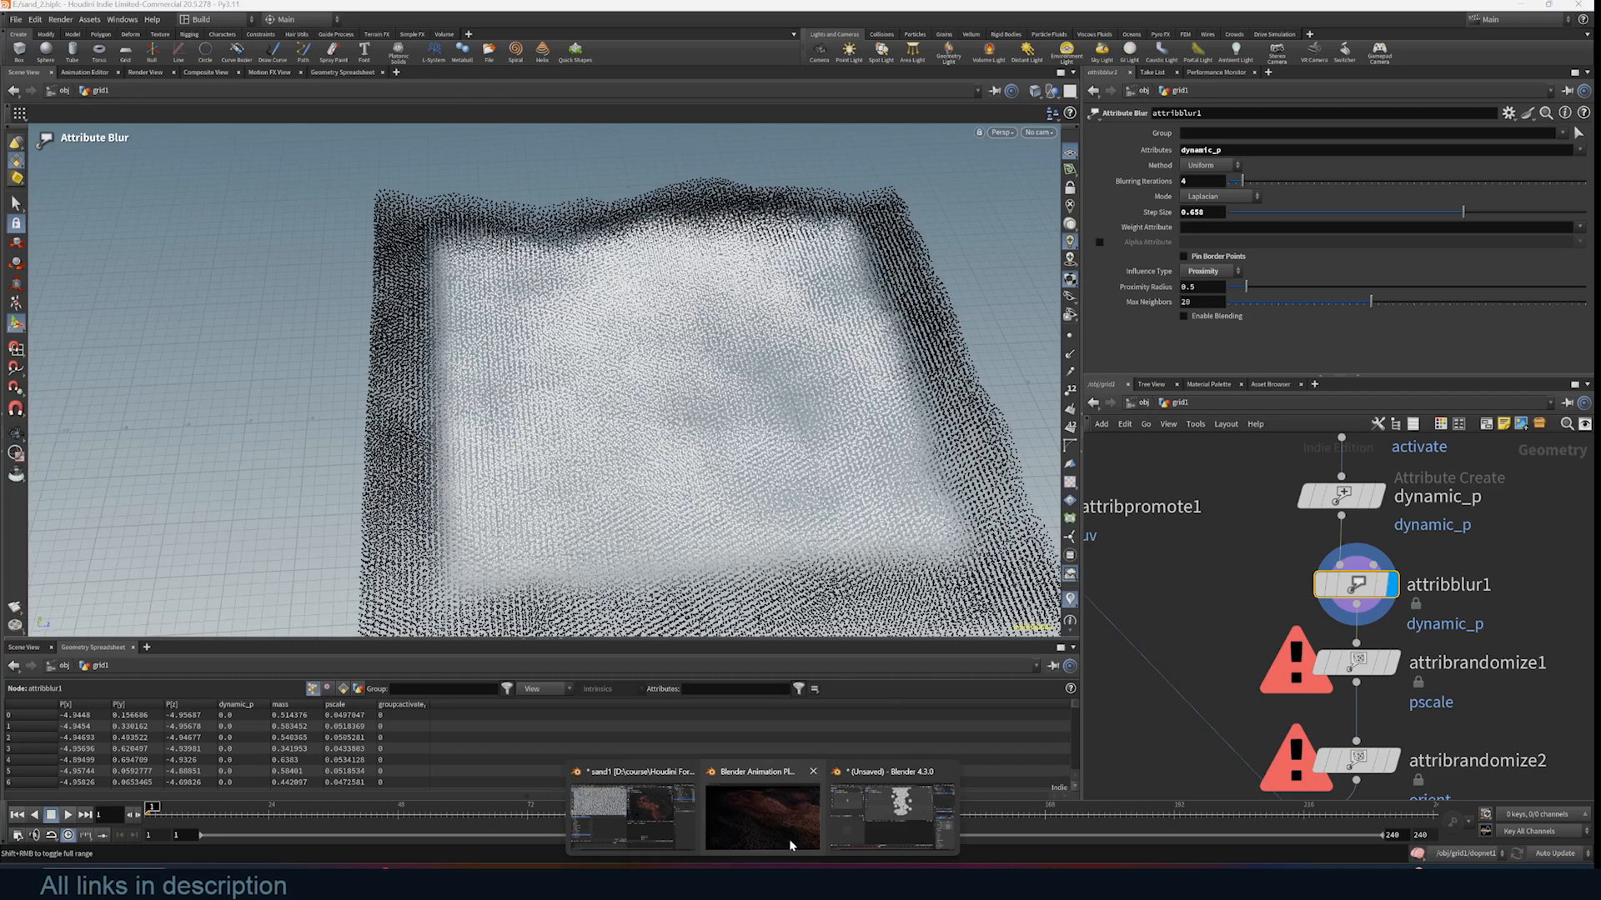
click(861, 824)
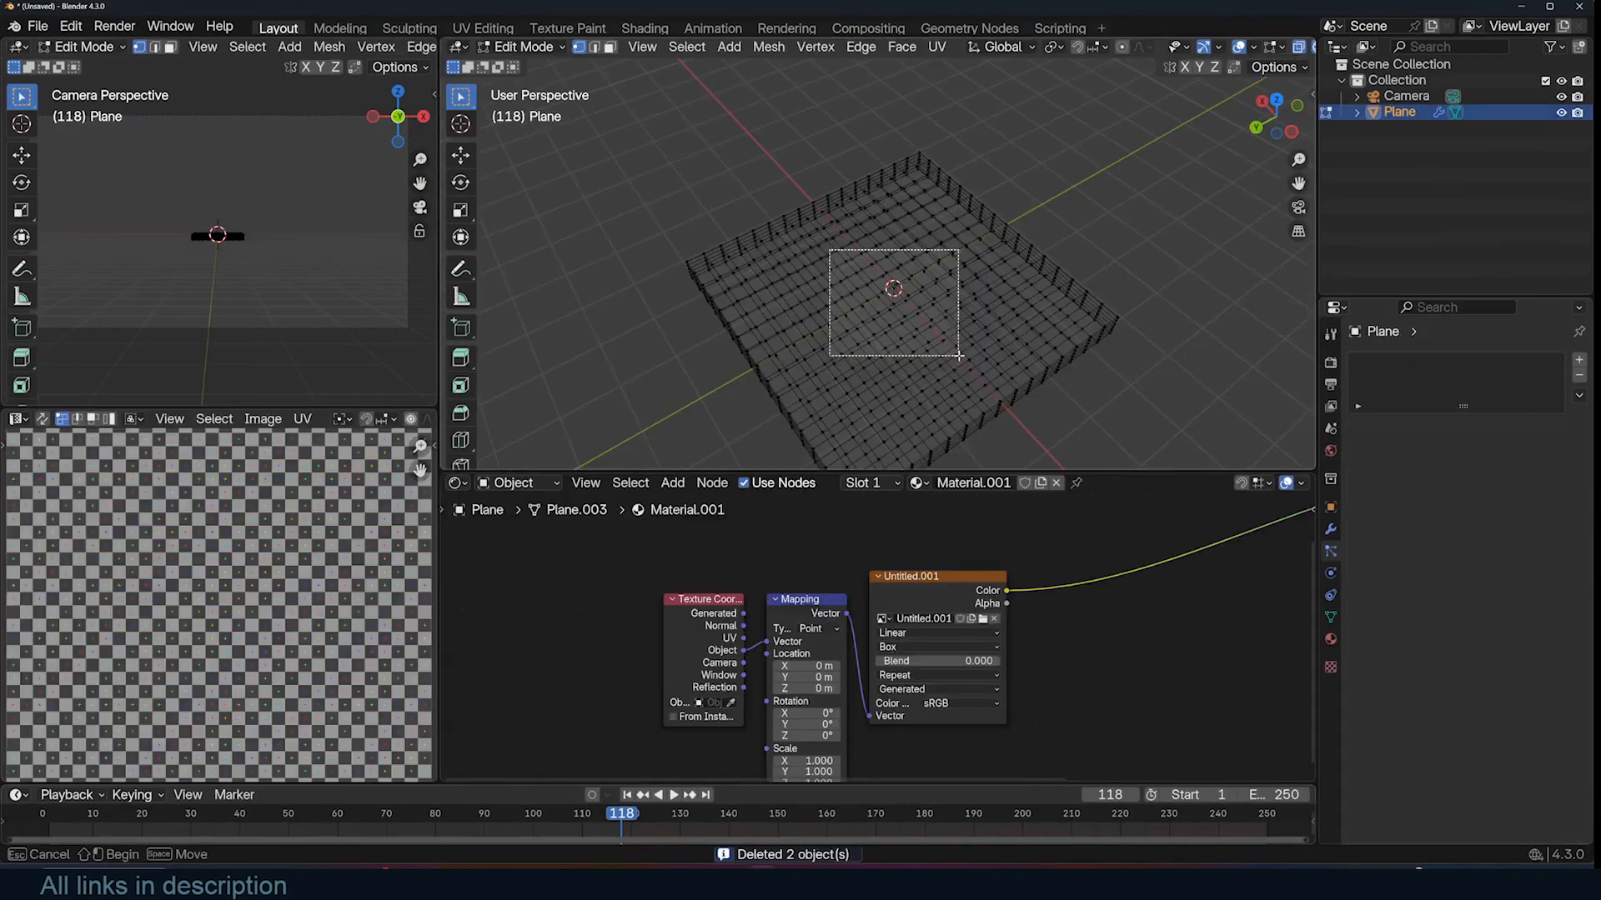
key(ctrl+KP_Add)
key(KP_7)
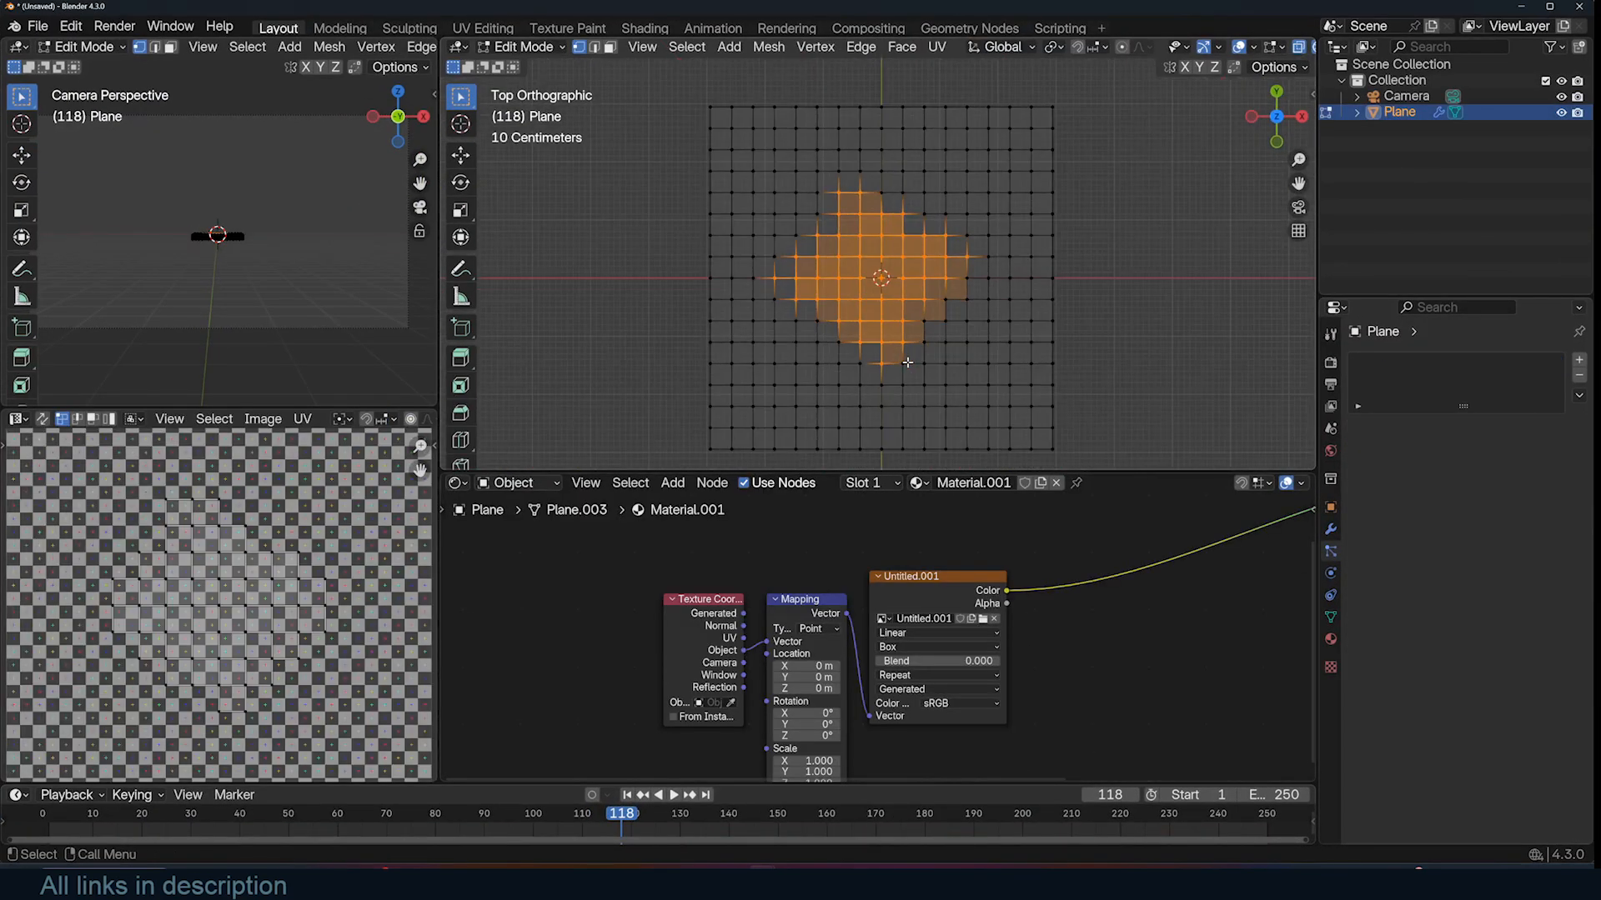
key(alt+a)
drag(781, 179, 961, 381)
Assign the selected central vertices to a new vertex group, and view the plane in Object Mode with solid shading
click(1331, 617)
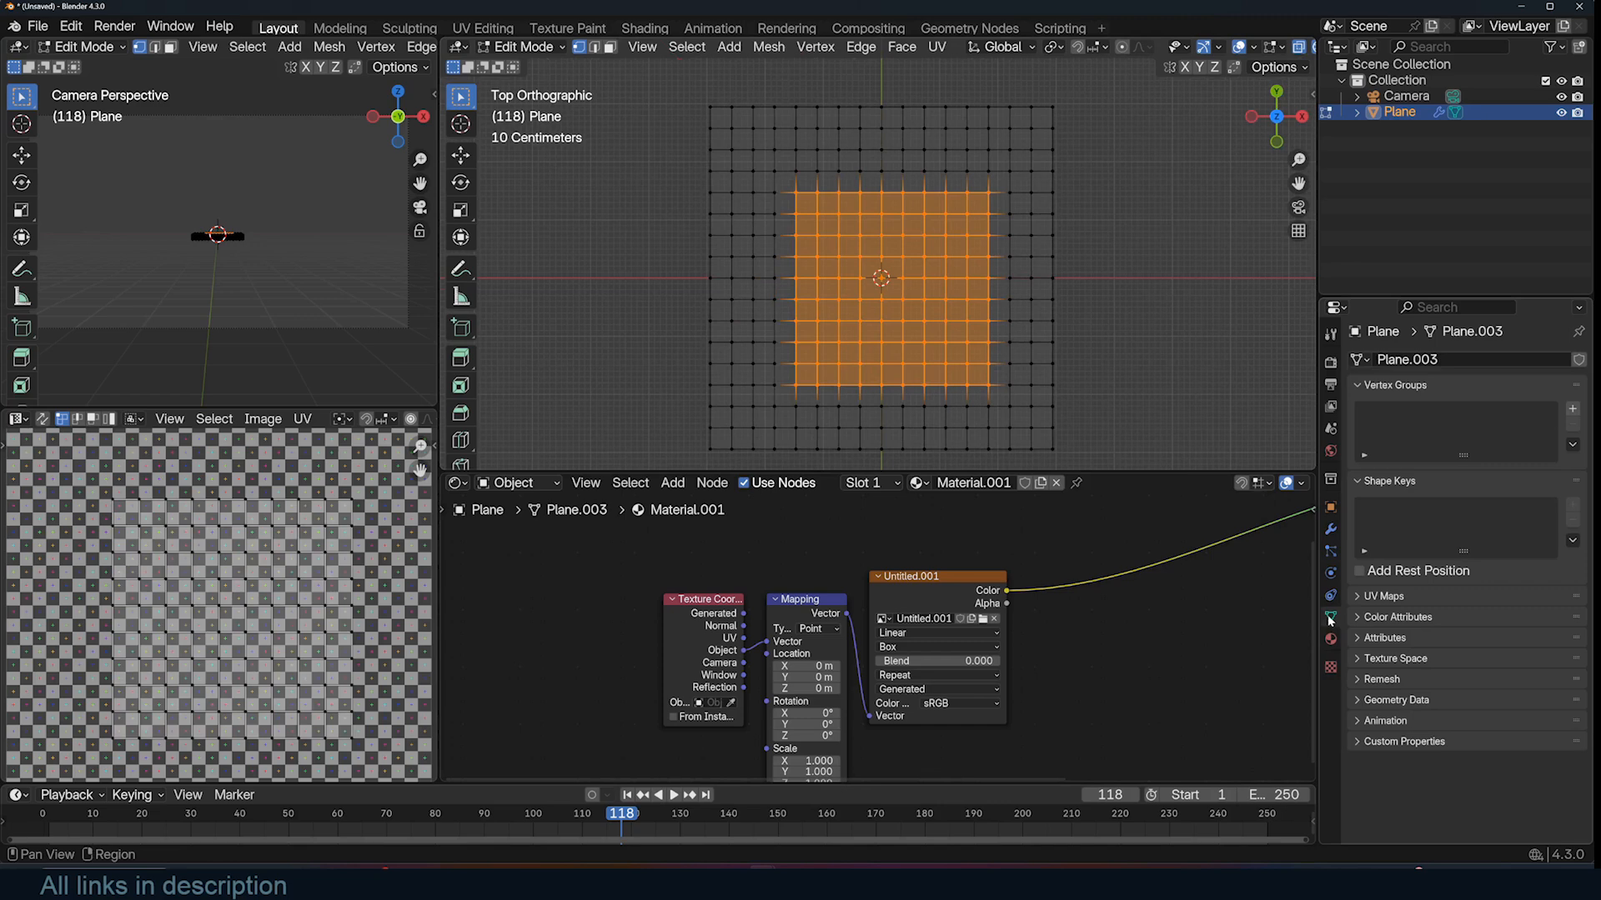
click(1572, 408)
click(1380, 508)
key(Tab)
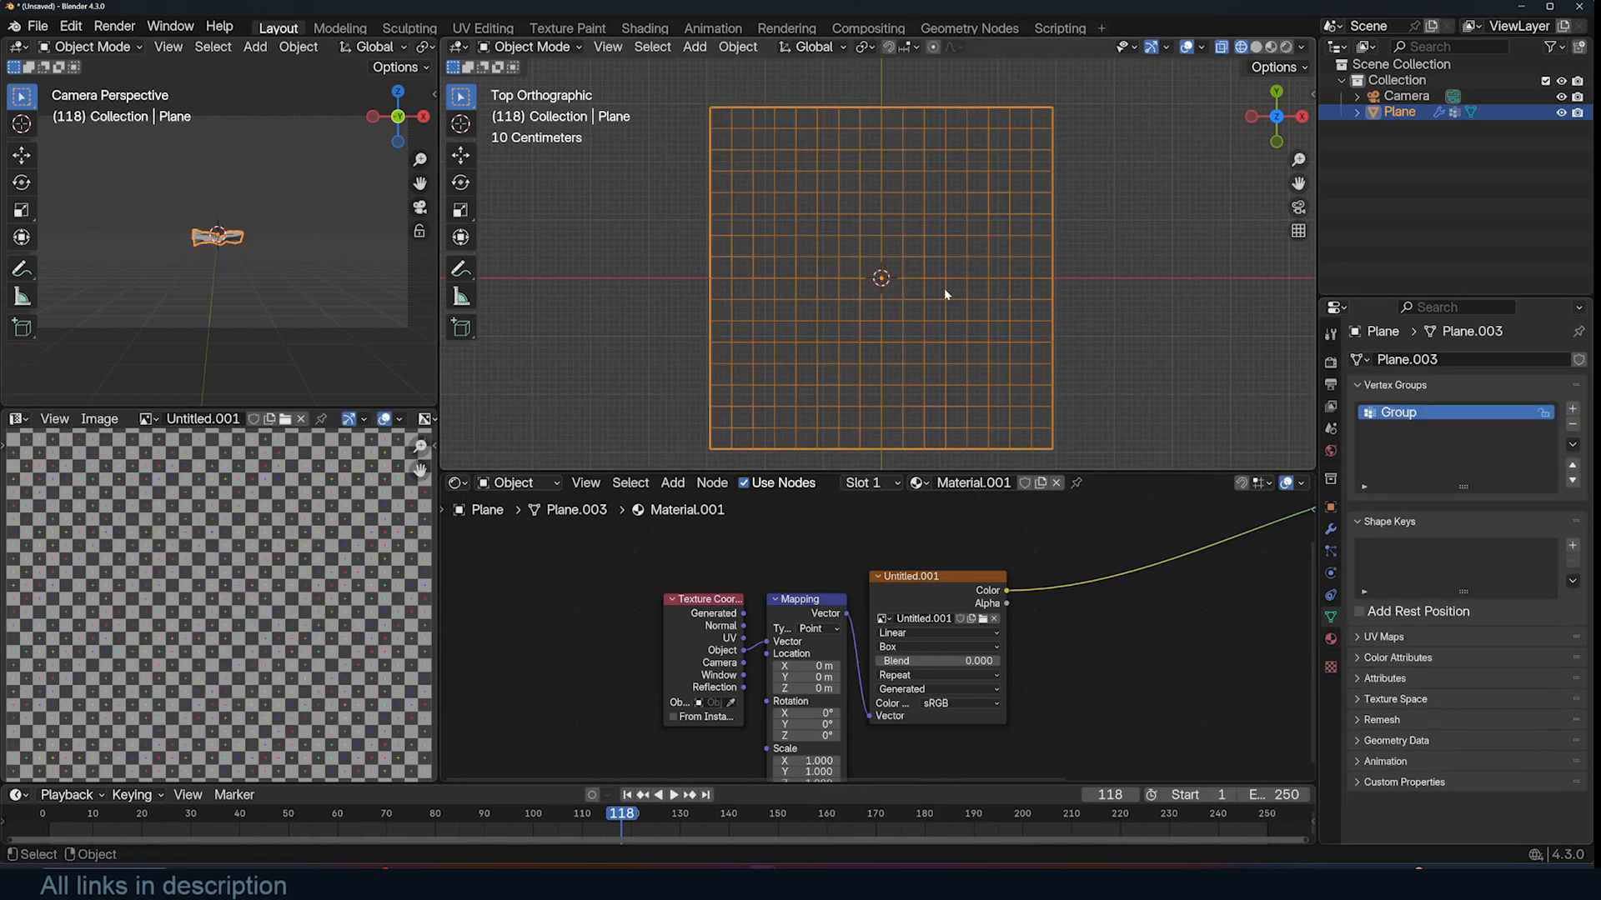
key(shift+z)
middle_drag(947, 297, 917, 230)
Create a new geometry node setup on the plane and add a float Named Attribute node that reads the Group vertex group
click(457, 483)
click(534, 610)
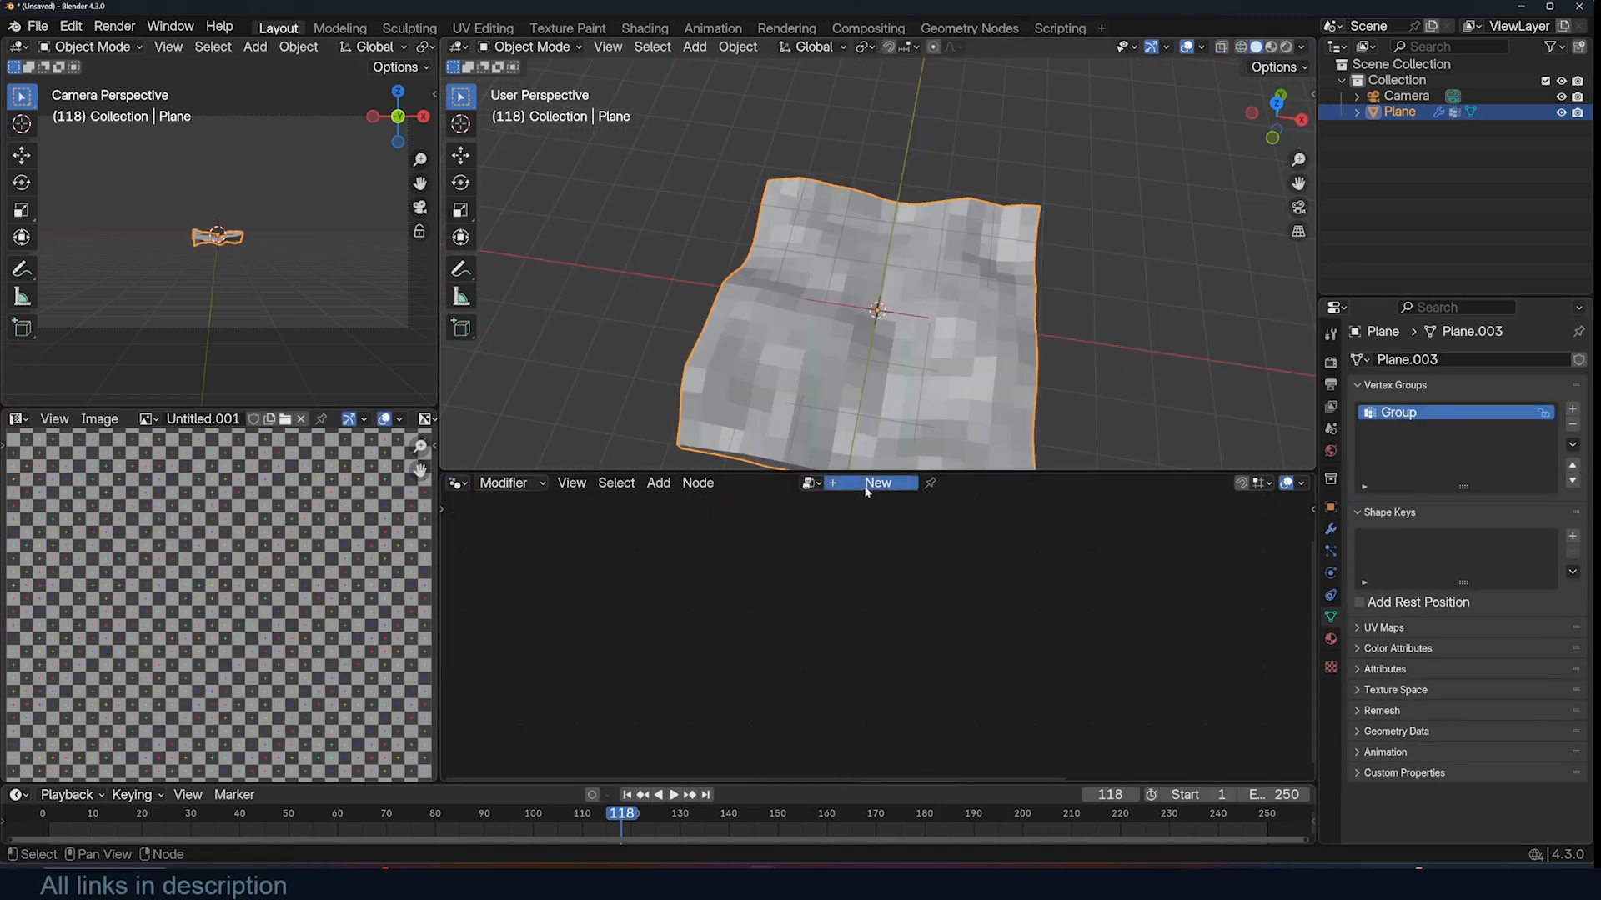
click(858, 484)
key(shift+a)
text(na)
click(1004, 449)
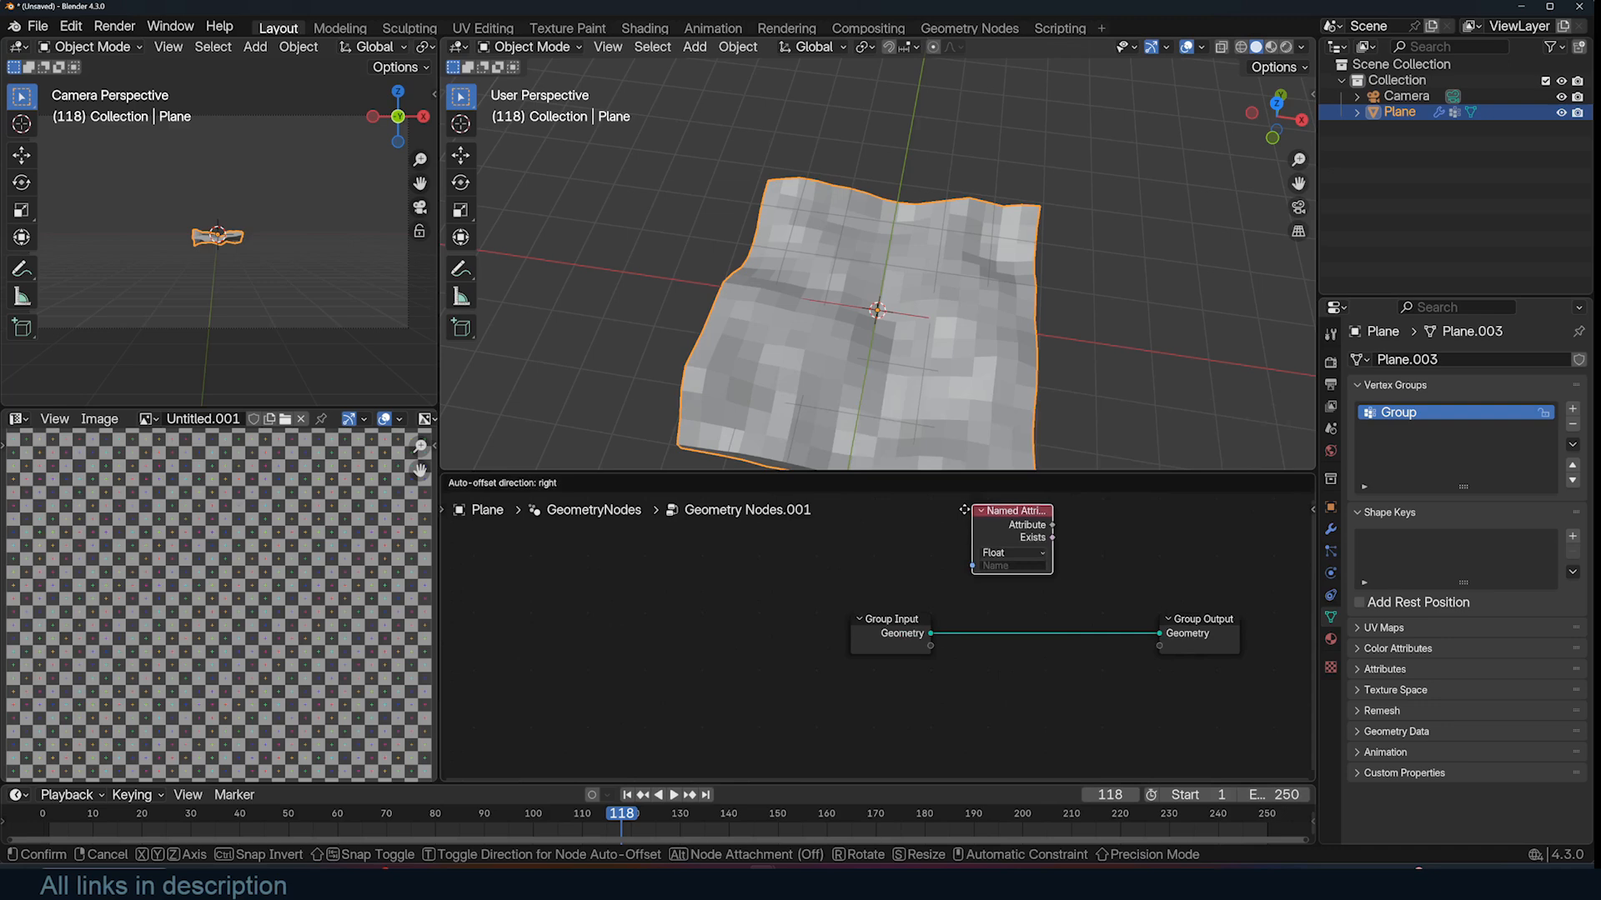
click(992, 551)
click(997, 572)
click(1006, 592)
Preview the named attribute on the terrain through a Viewer node, and arrange the attribute node before the Viewer
ctrl+shift+click(892, 633)
ctrl+shift+click(976, 549)
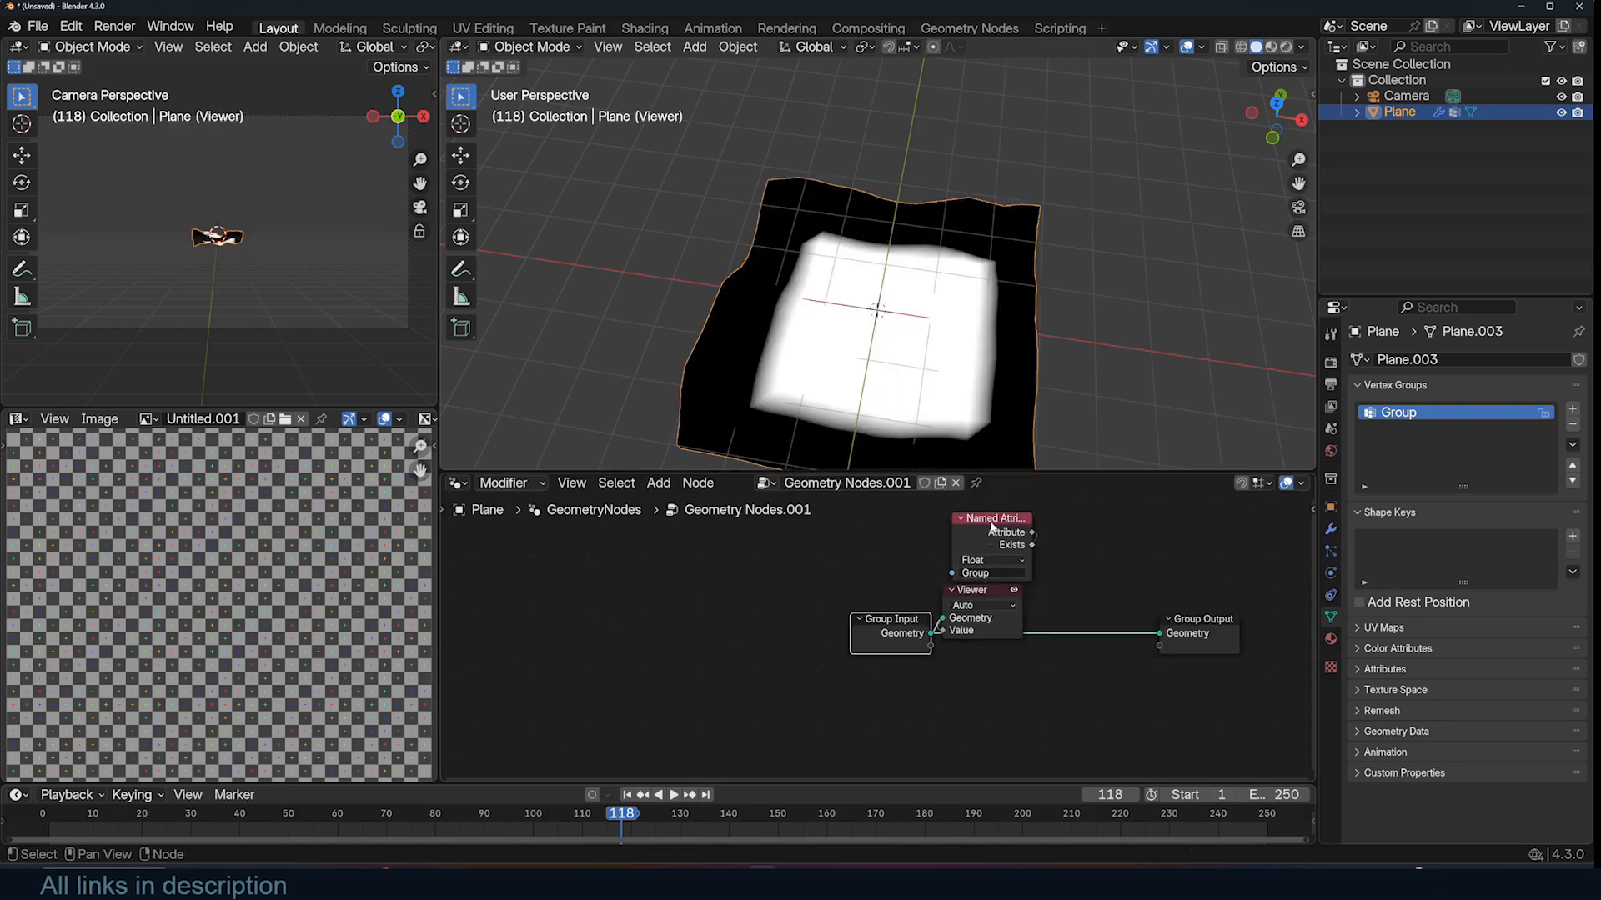
drag(992, 531, 1243, 542)
drag(982, 588, 1046, 537)
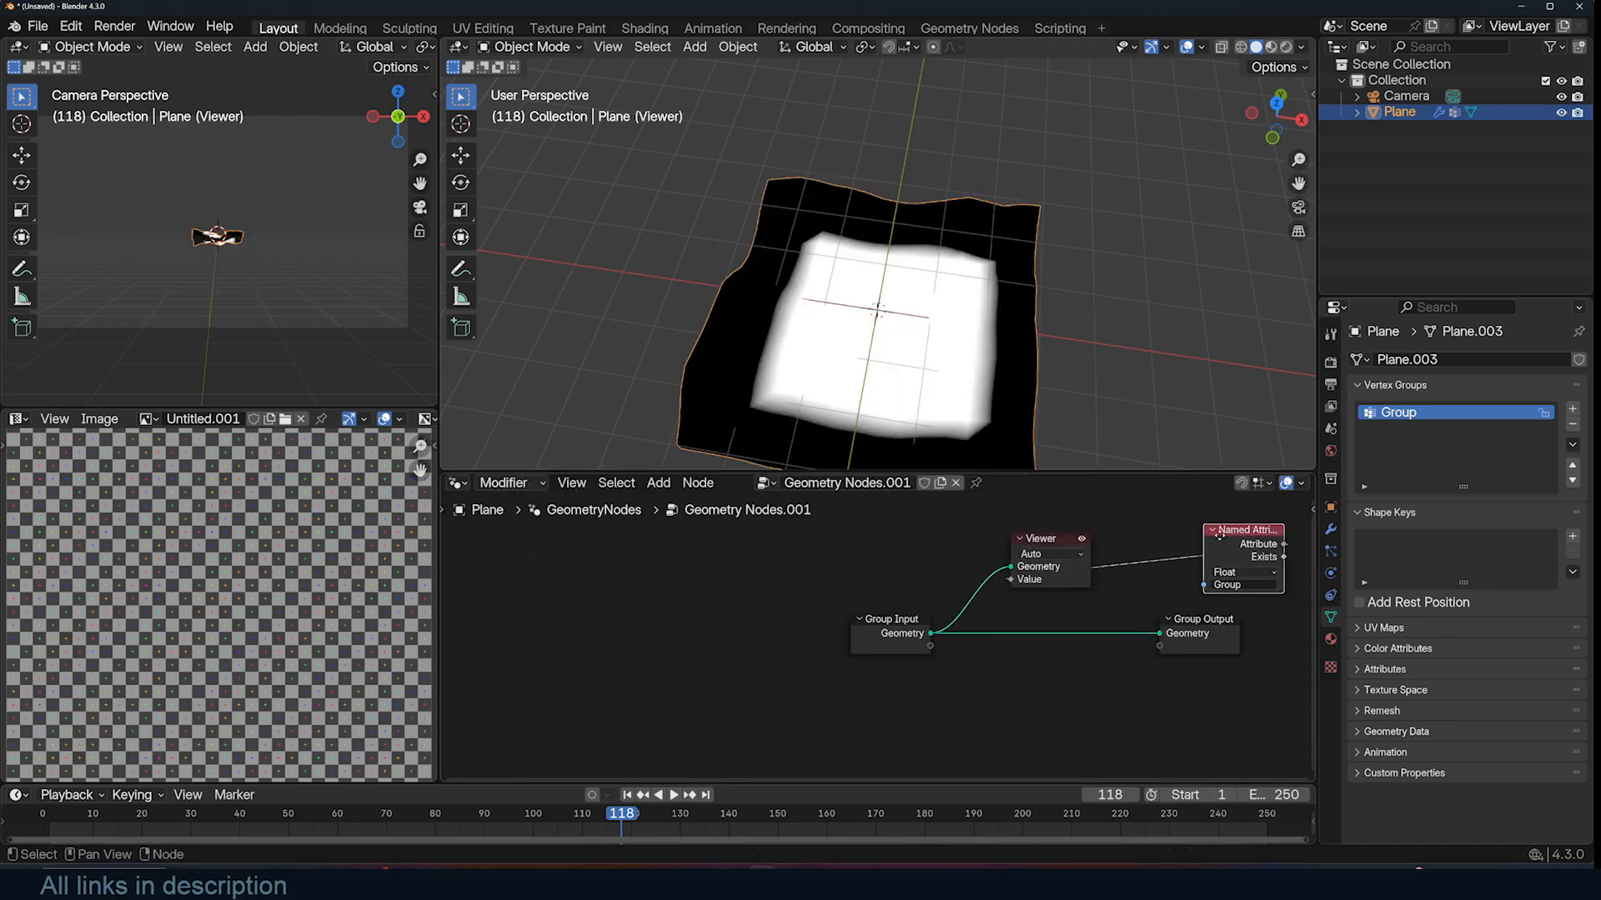
drag(1242, 530, 796, 546)
Insert a Blur Attribute node between the Named Attribute and Viewer nodes to soften the vertex group mask
key(shift+a)
click(911, 534)
text(b)
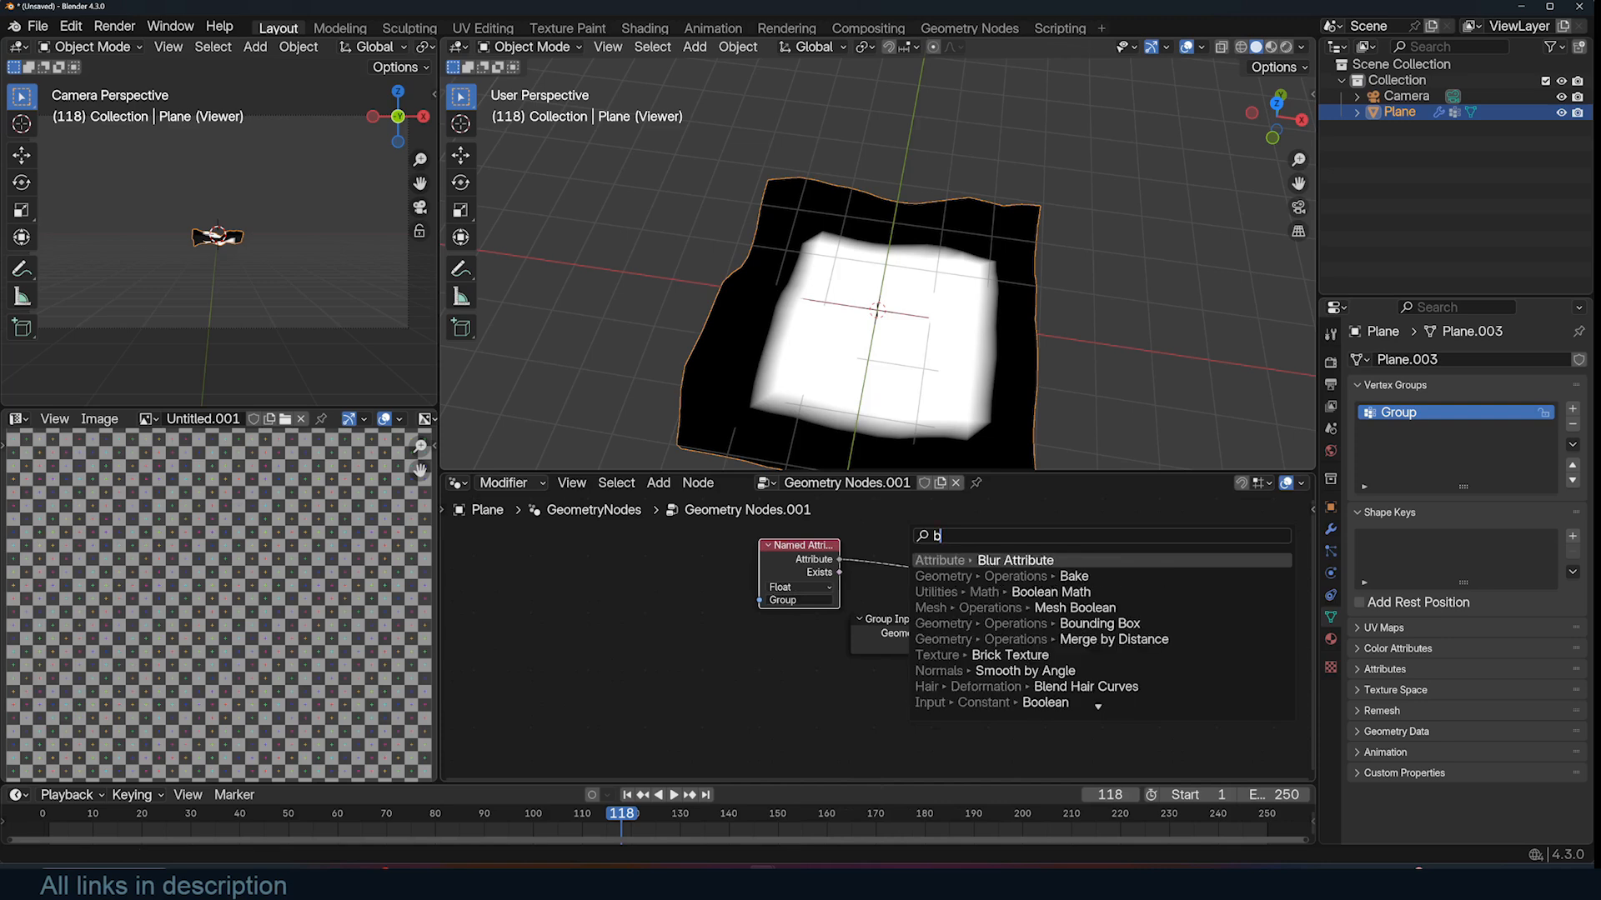
text(lur)
key(Return)
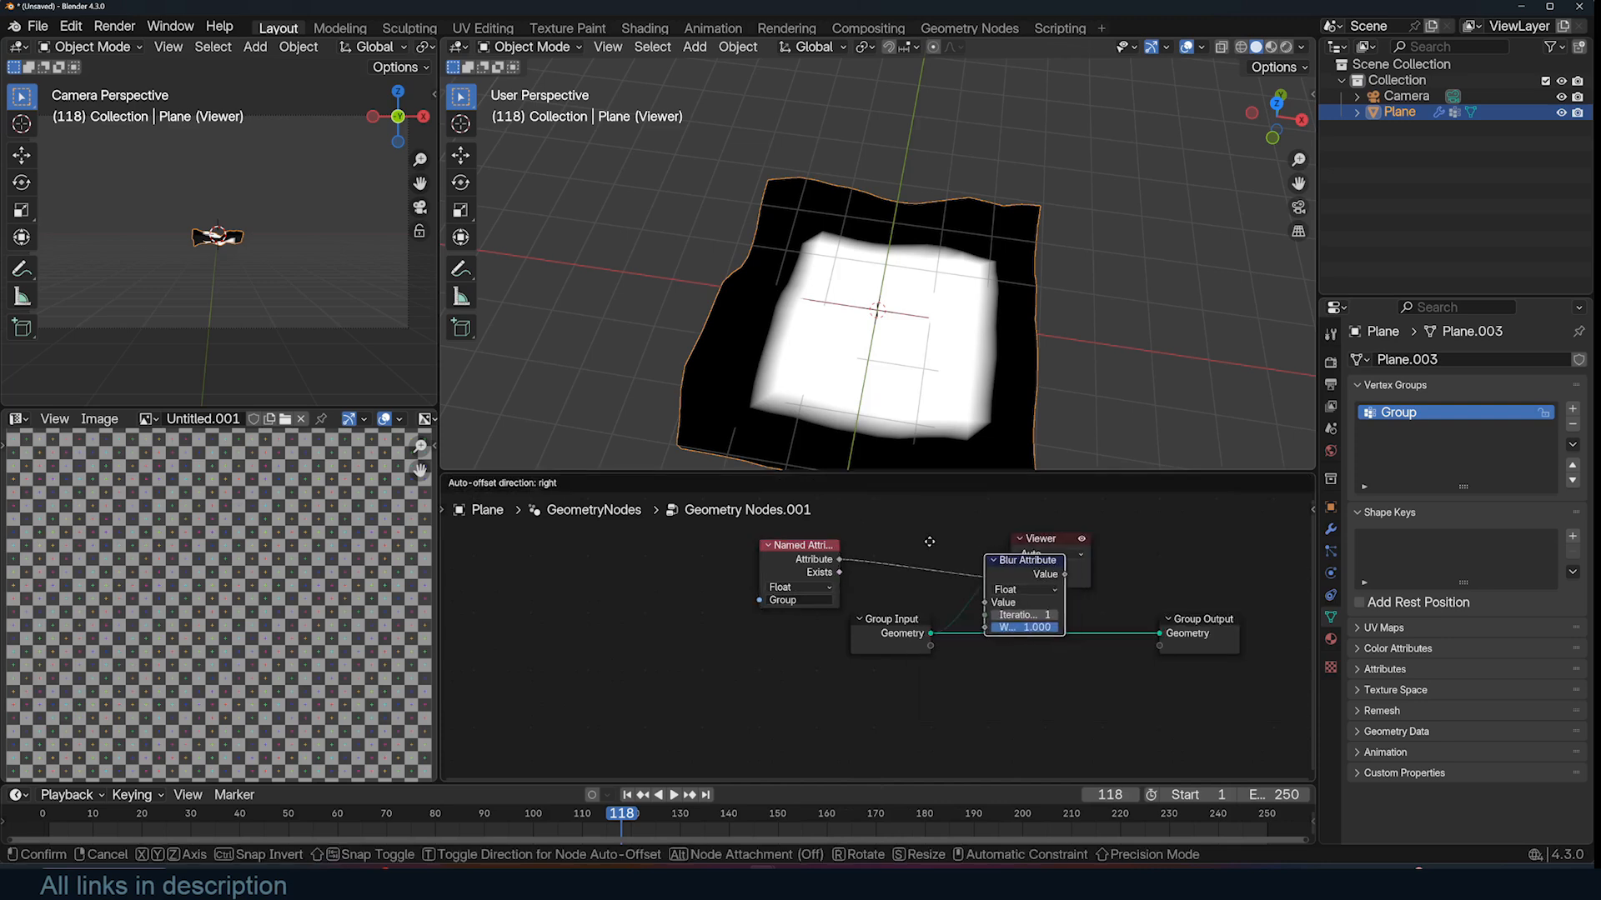
click(891, 532)
mouse_move(937, 590)
mouse_down()
mouse_move(992, 590)
mouse_move(937, 588)
mouse_up()
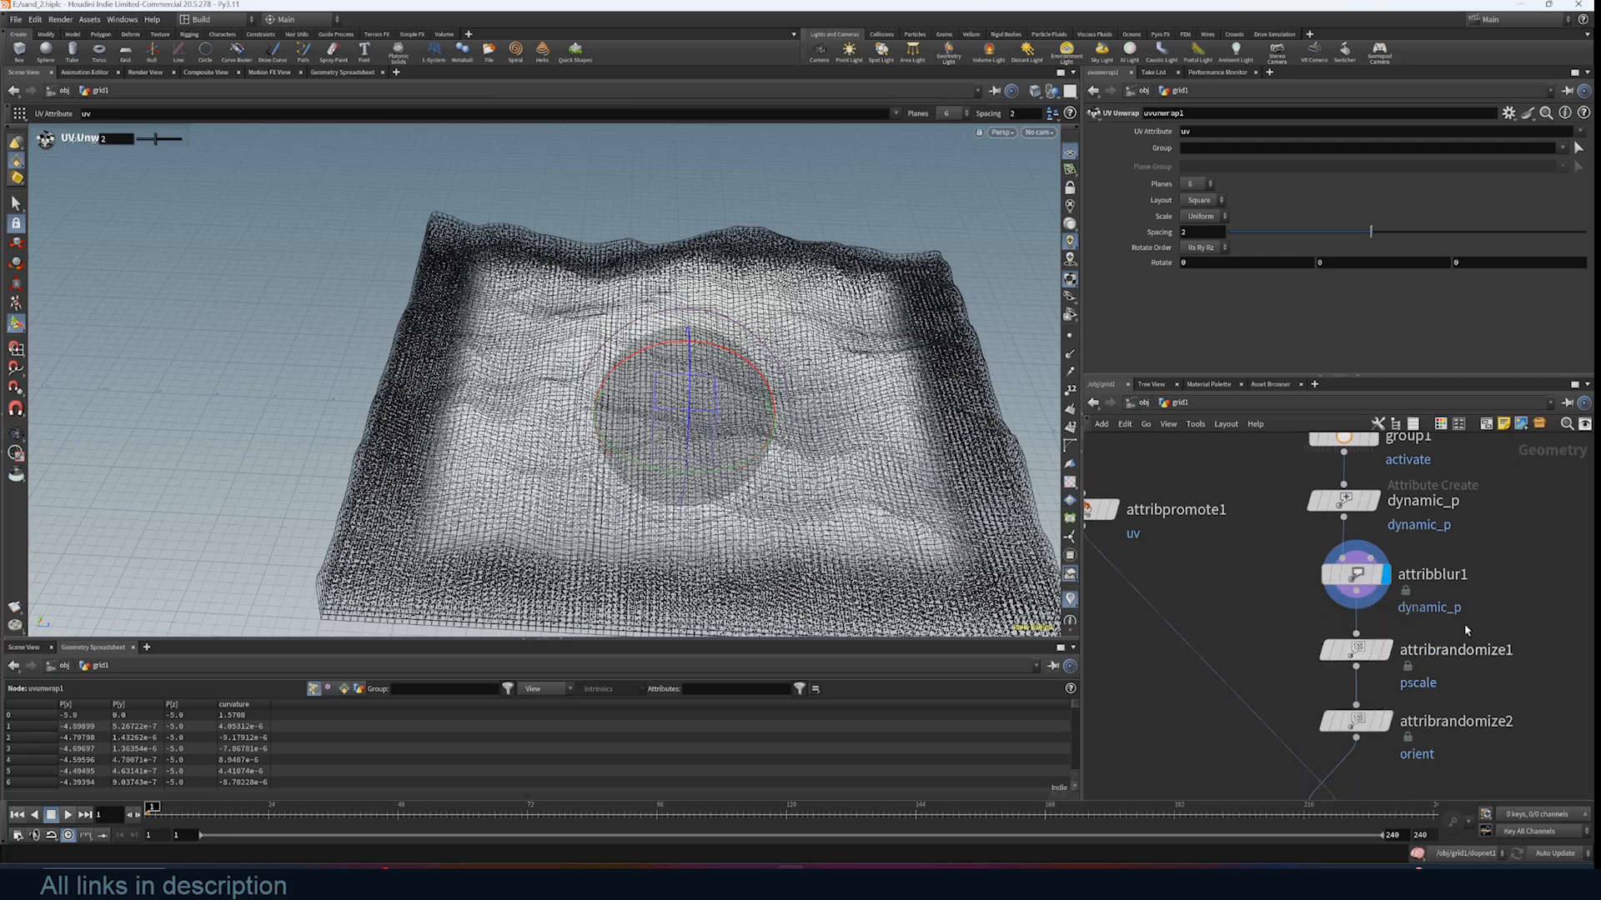
Switch to Houdini and inspect the settings and results of attribrandomize1 for pscale and attribrandomize2 for orient
click(1385, 655)
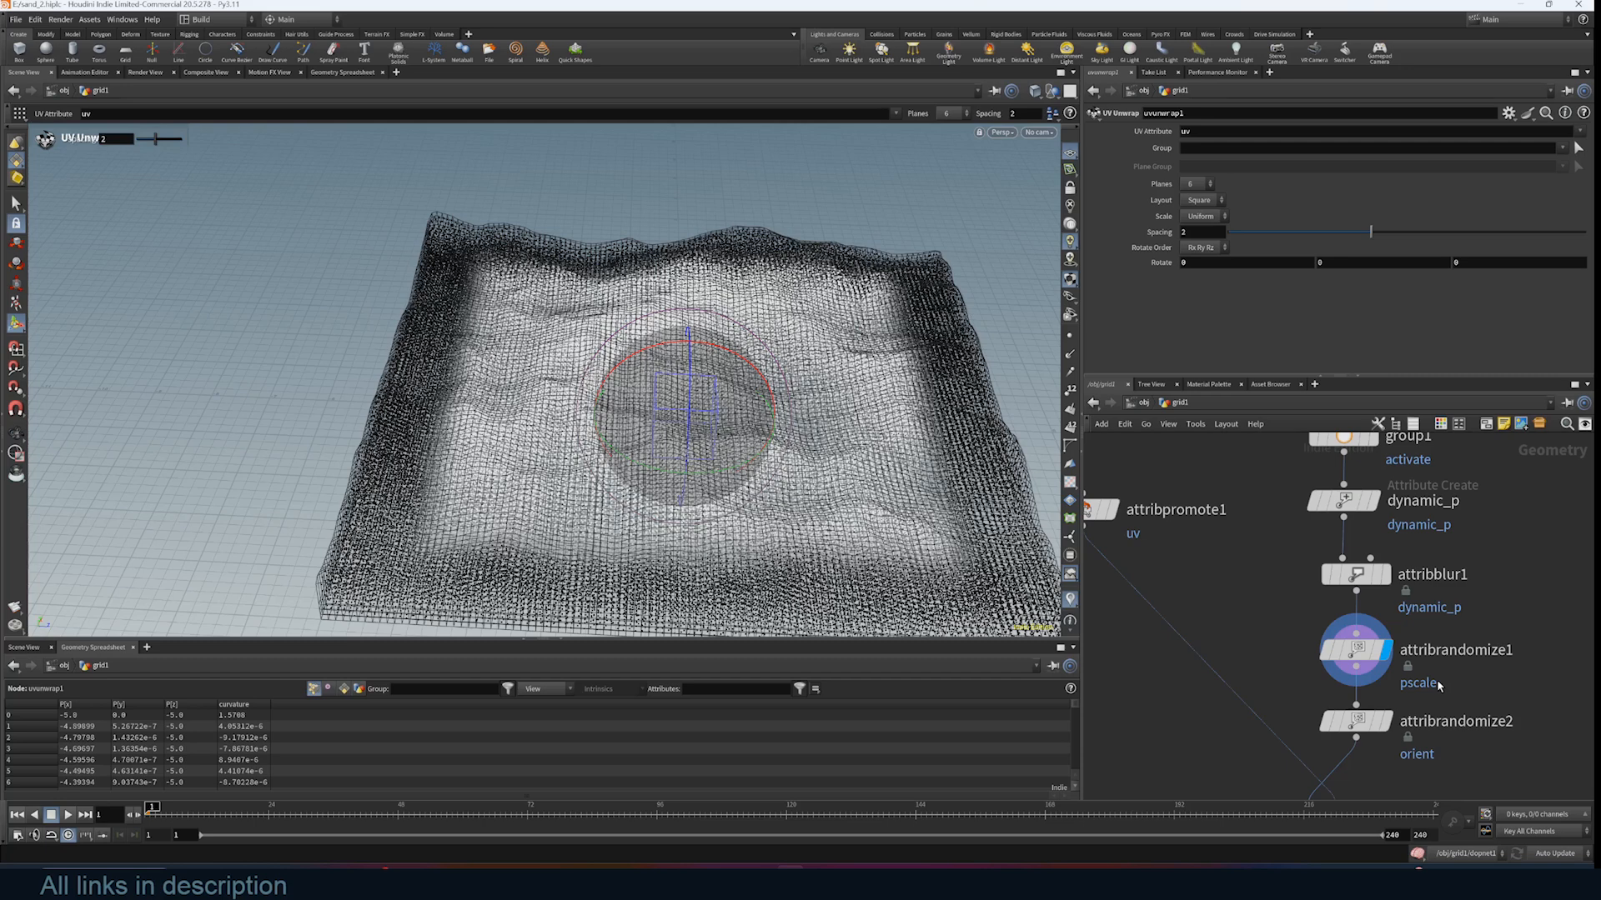
click(1354, 650)
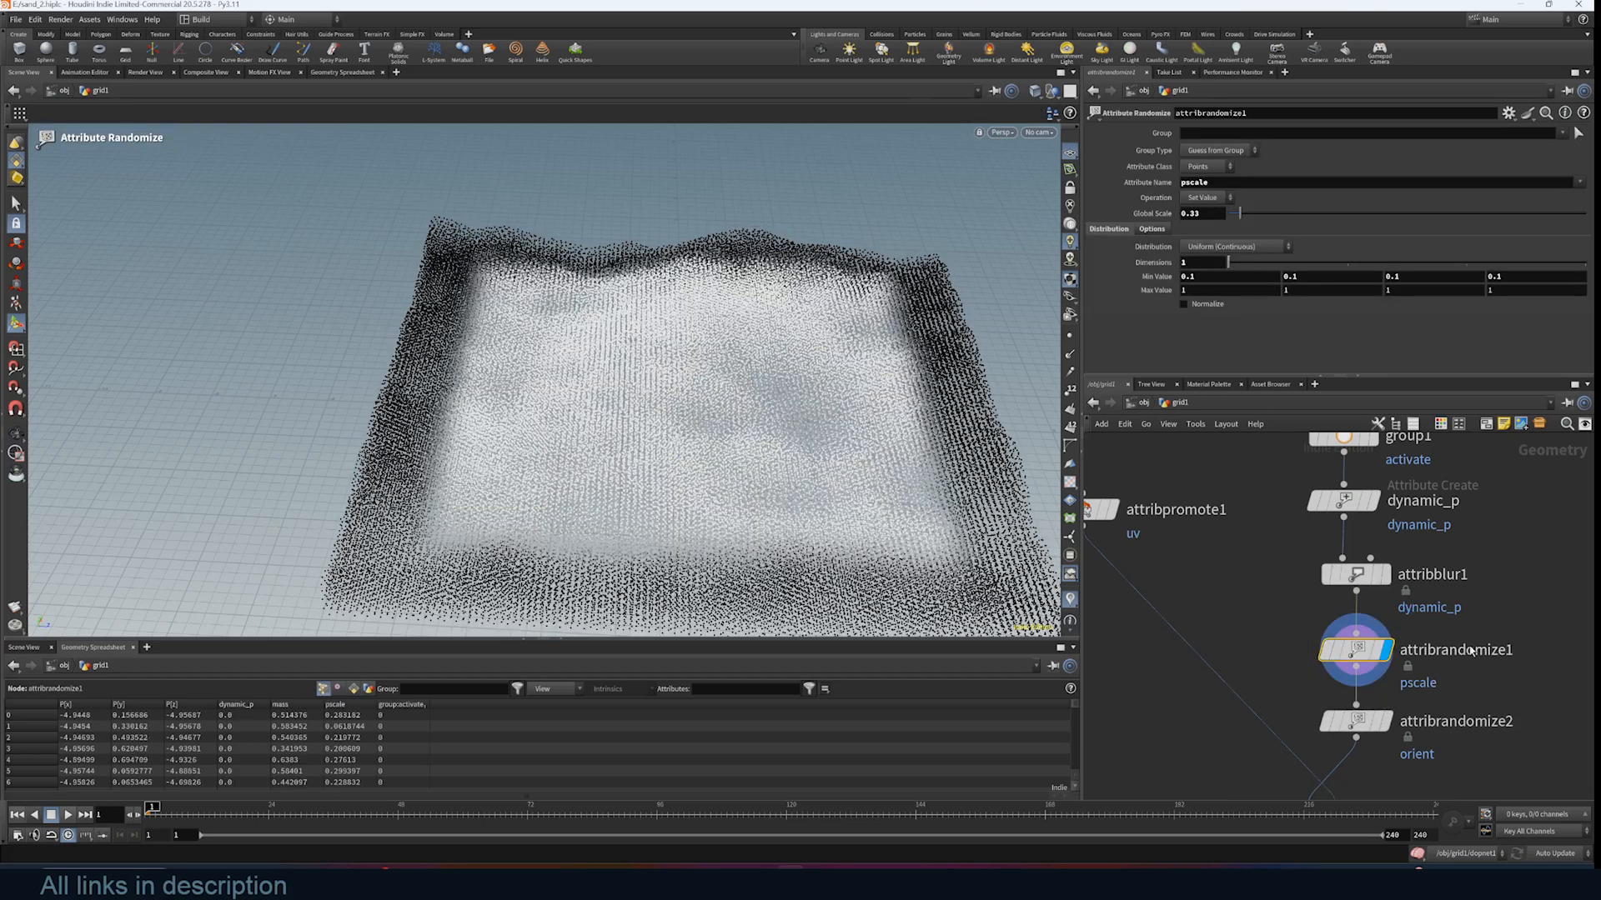
middle_drag(1400, 629, 1408, 535)
click(1382, 631)
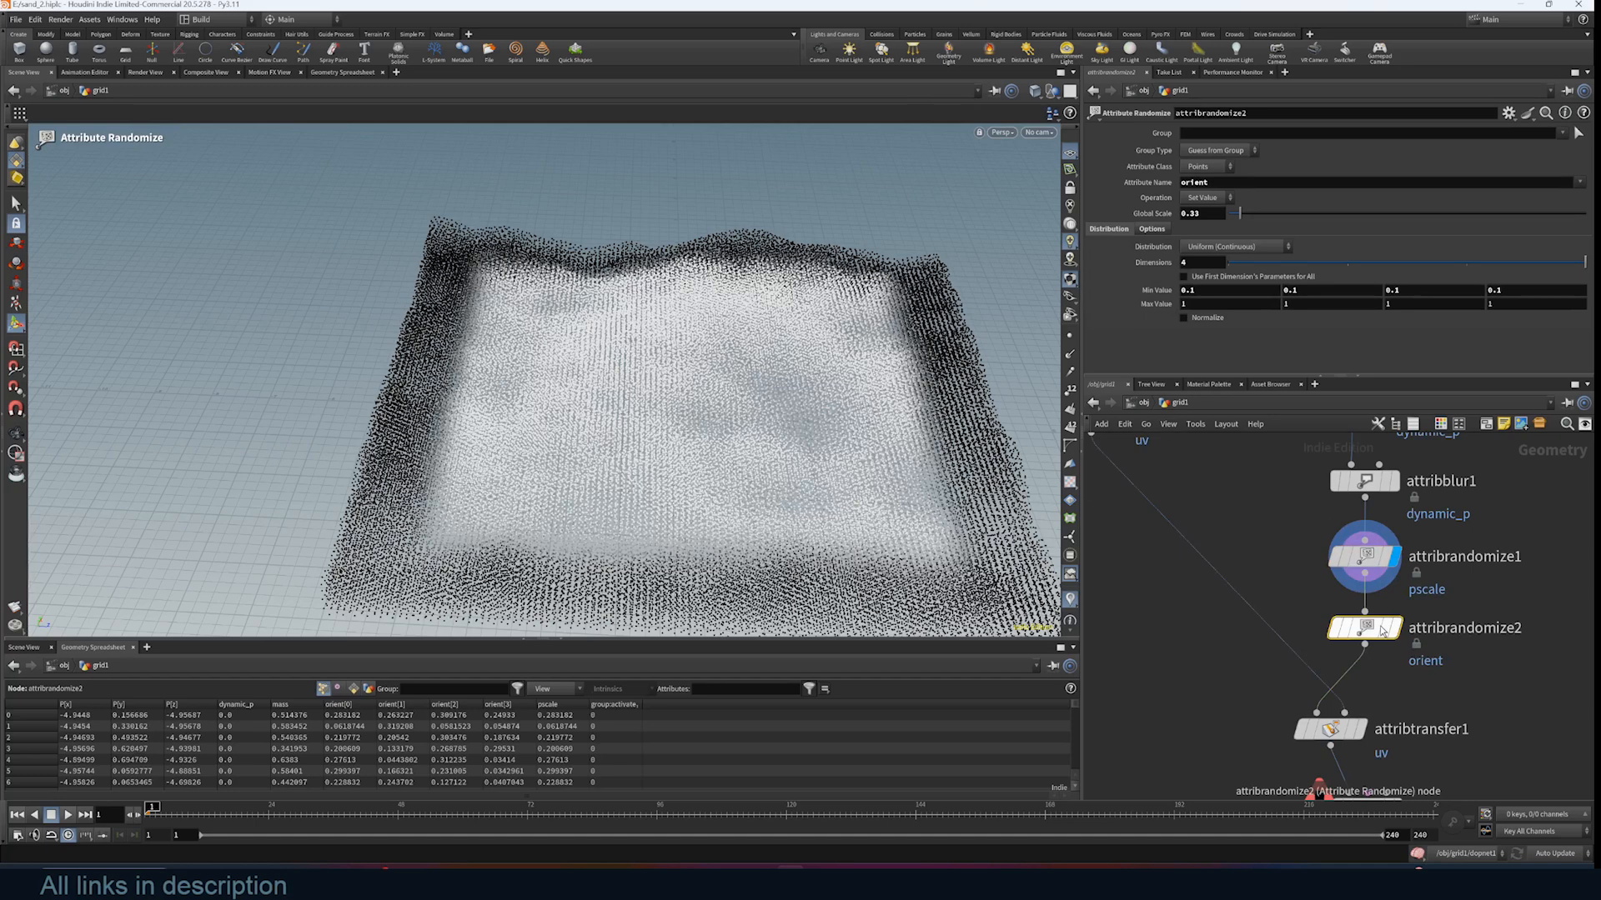
click(1397, 630)
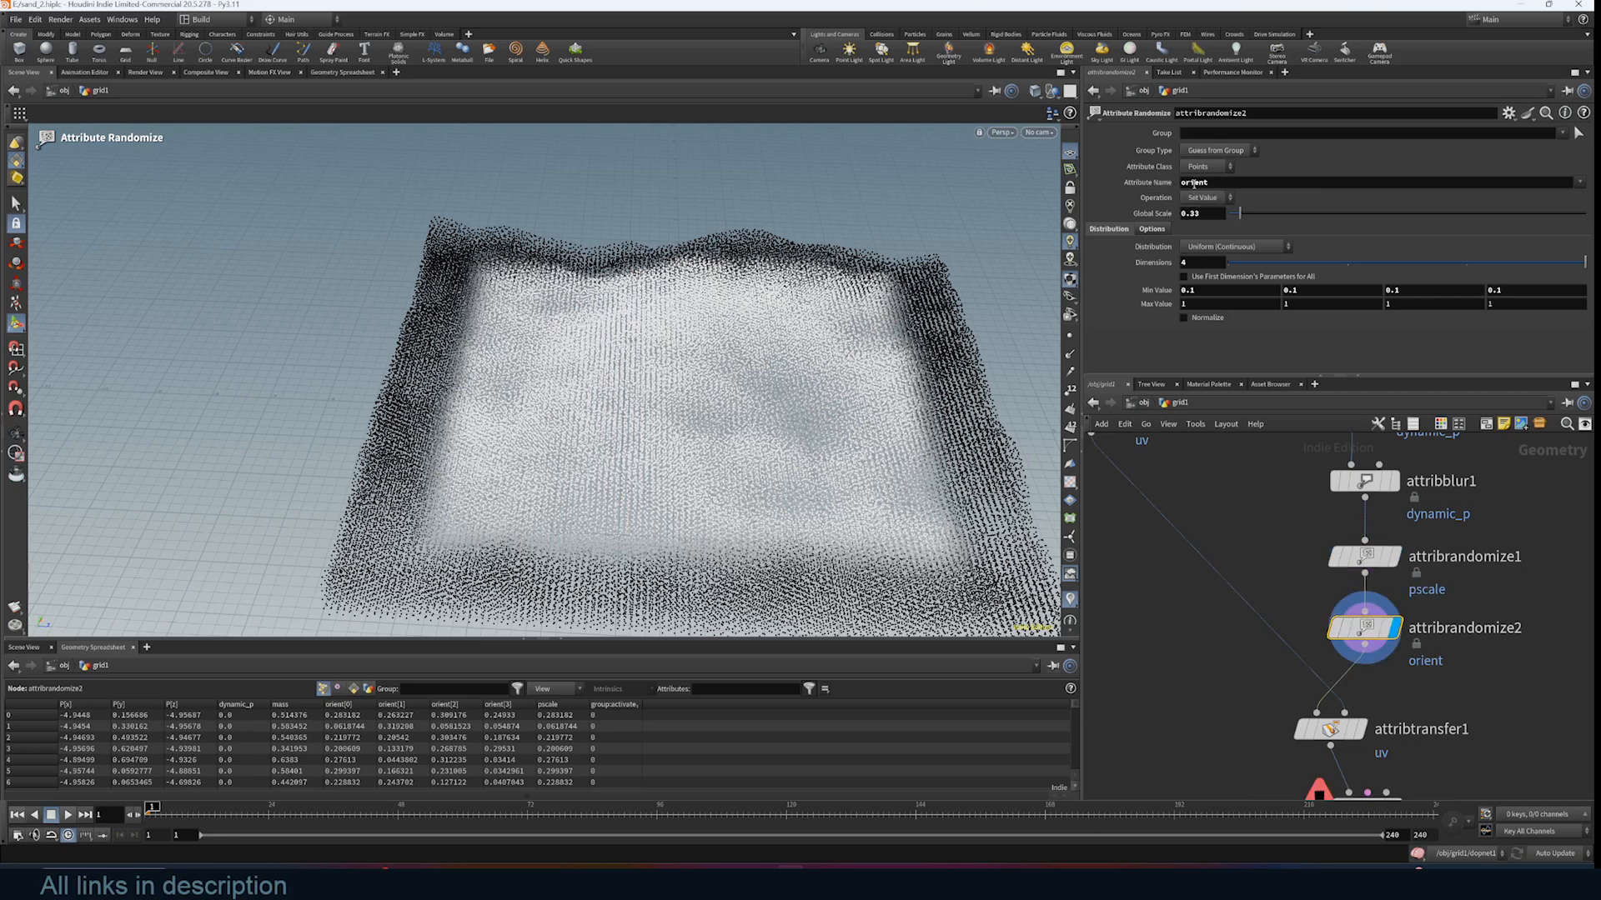
Trace the UV transfer by inspecting attribtransfer1 and displaying the results of uvunwrap1, uvquickshade1 and attribtransfer1
click(1353, 646)
scroll(1428, 738, down, 5)
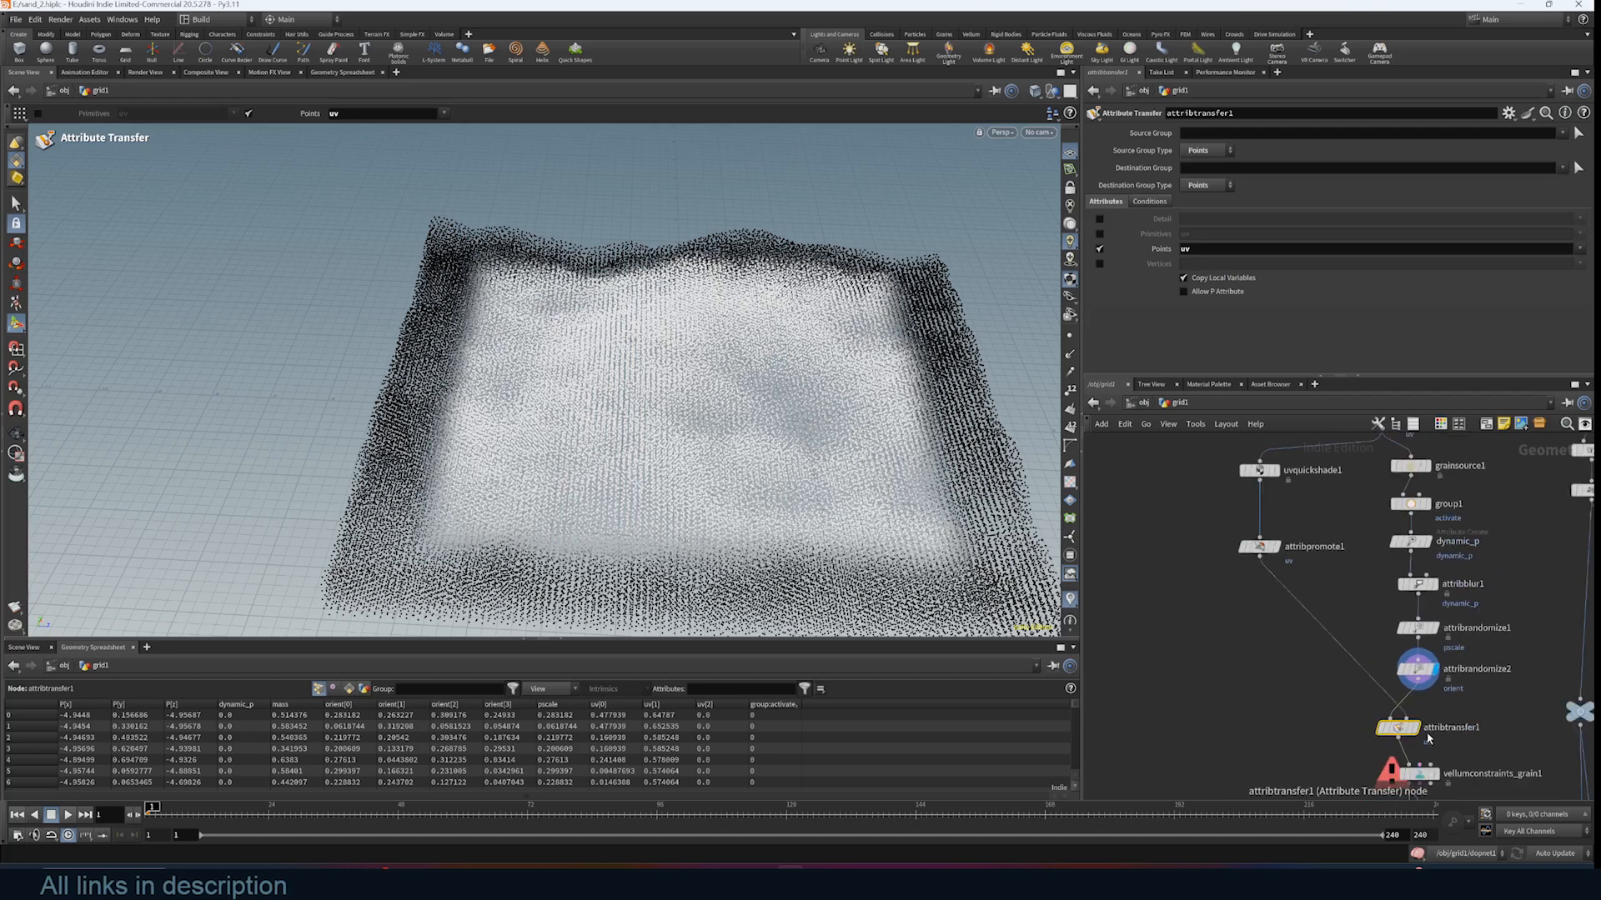
middle_drag(1354, 454, 1355, 524)
drag(1220, 514, 1302, 640)
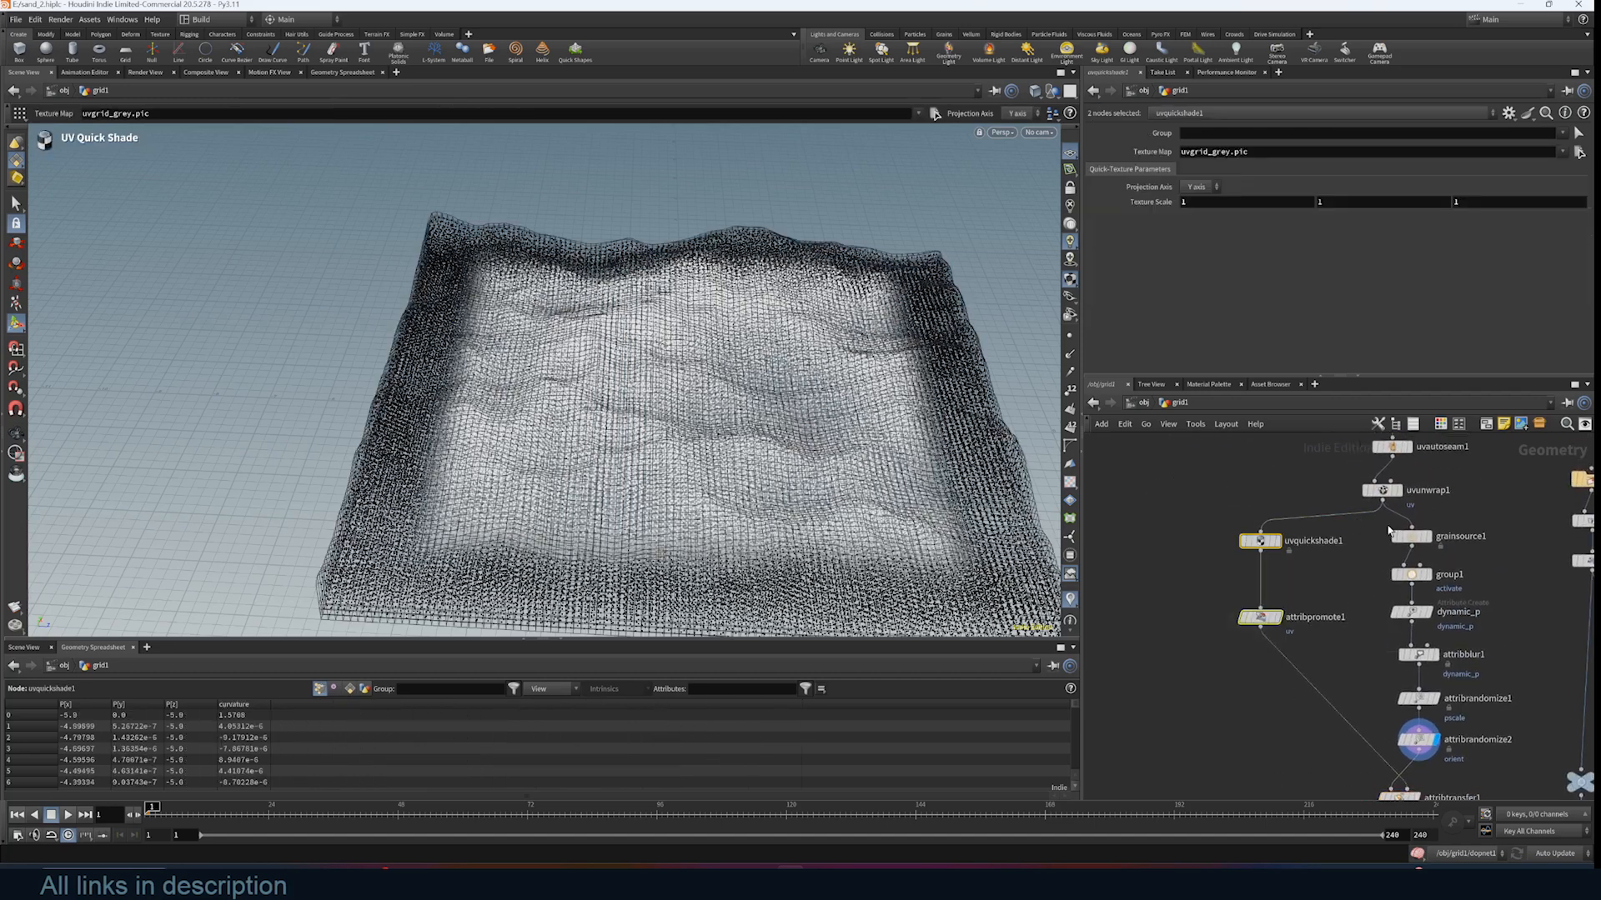
click(1402, 494)
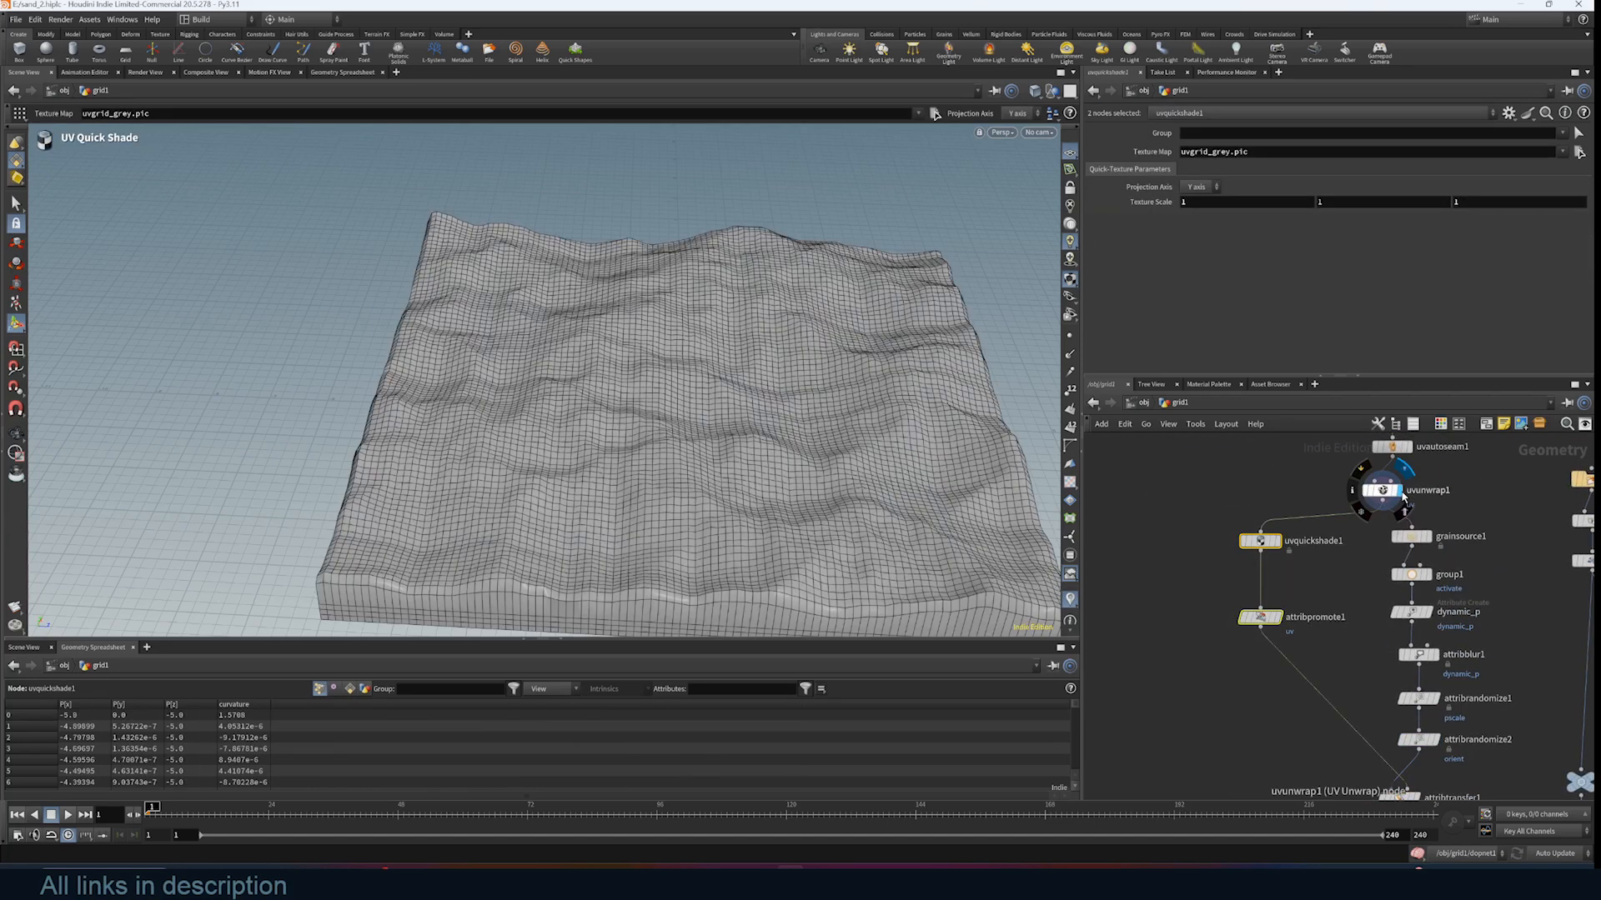
click(1276, 540)
middle_drag(1409, 740, 1361, 642)
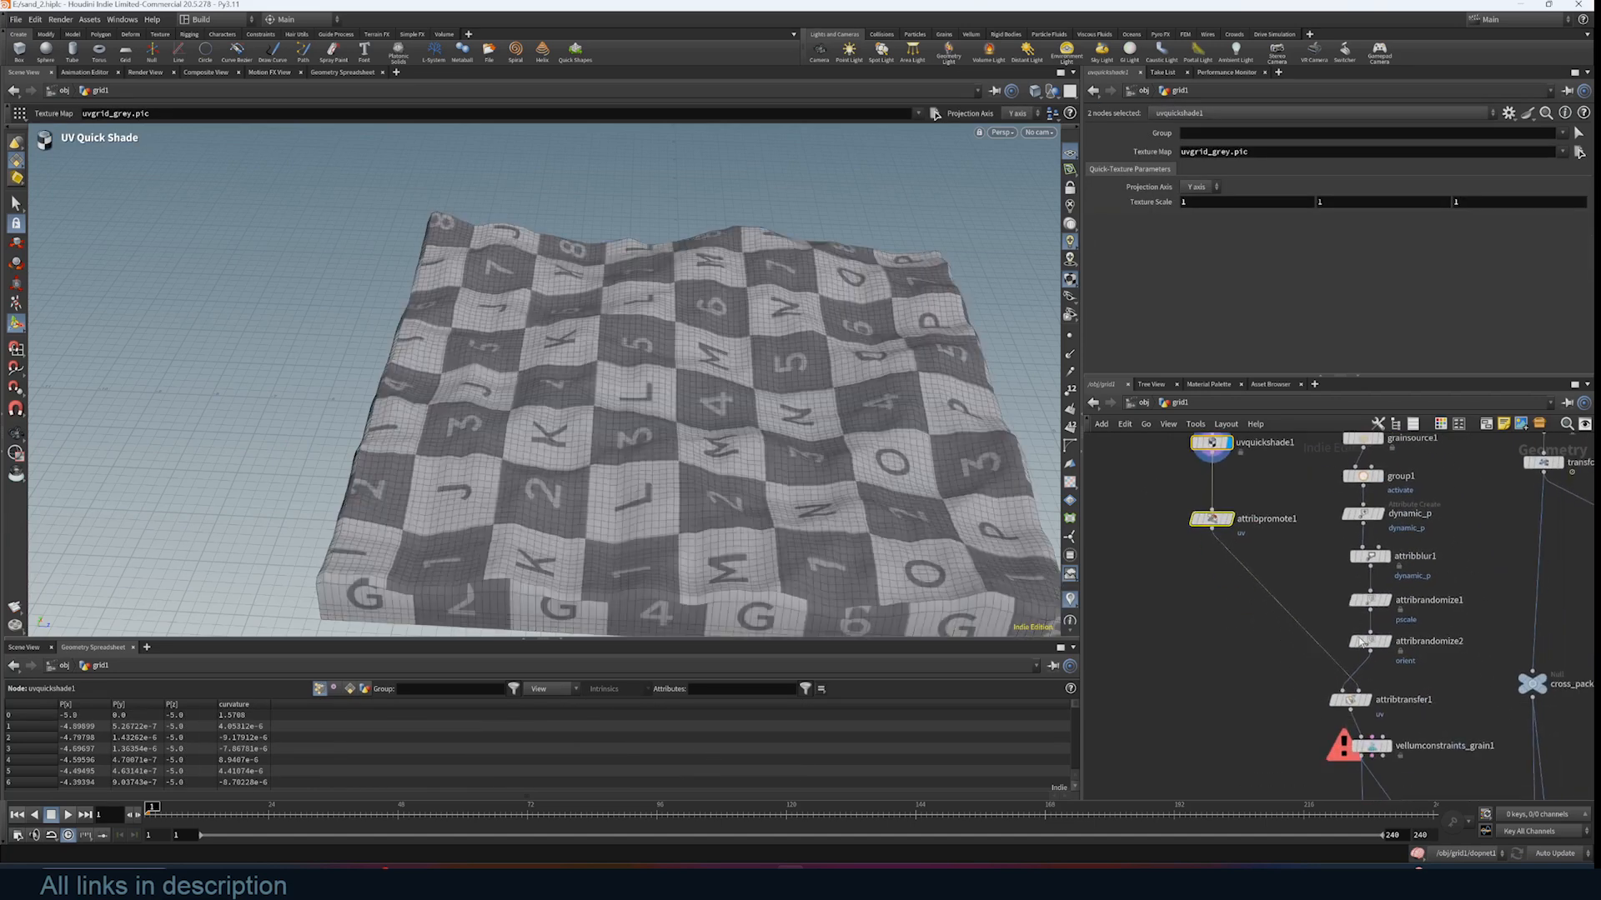
click(1367, 700)
Review the node chain leading into attribtransfer1, and display the result of vellumconstraints_grain1
scroll(1484, 677, down, 2)
middle_drag(1249, 449, 1250, 511)
scroll(1268, 525, down, 2)
drag(1227, 439, 1408, 690)
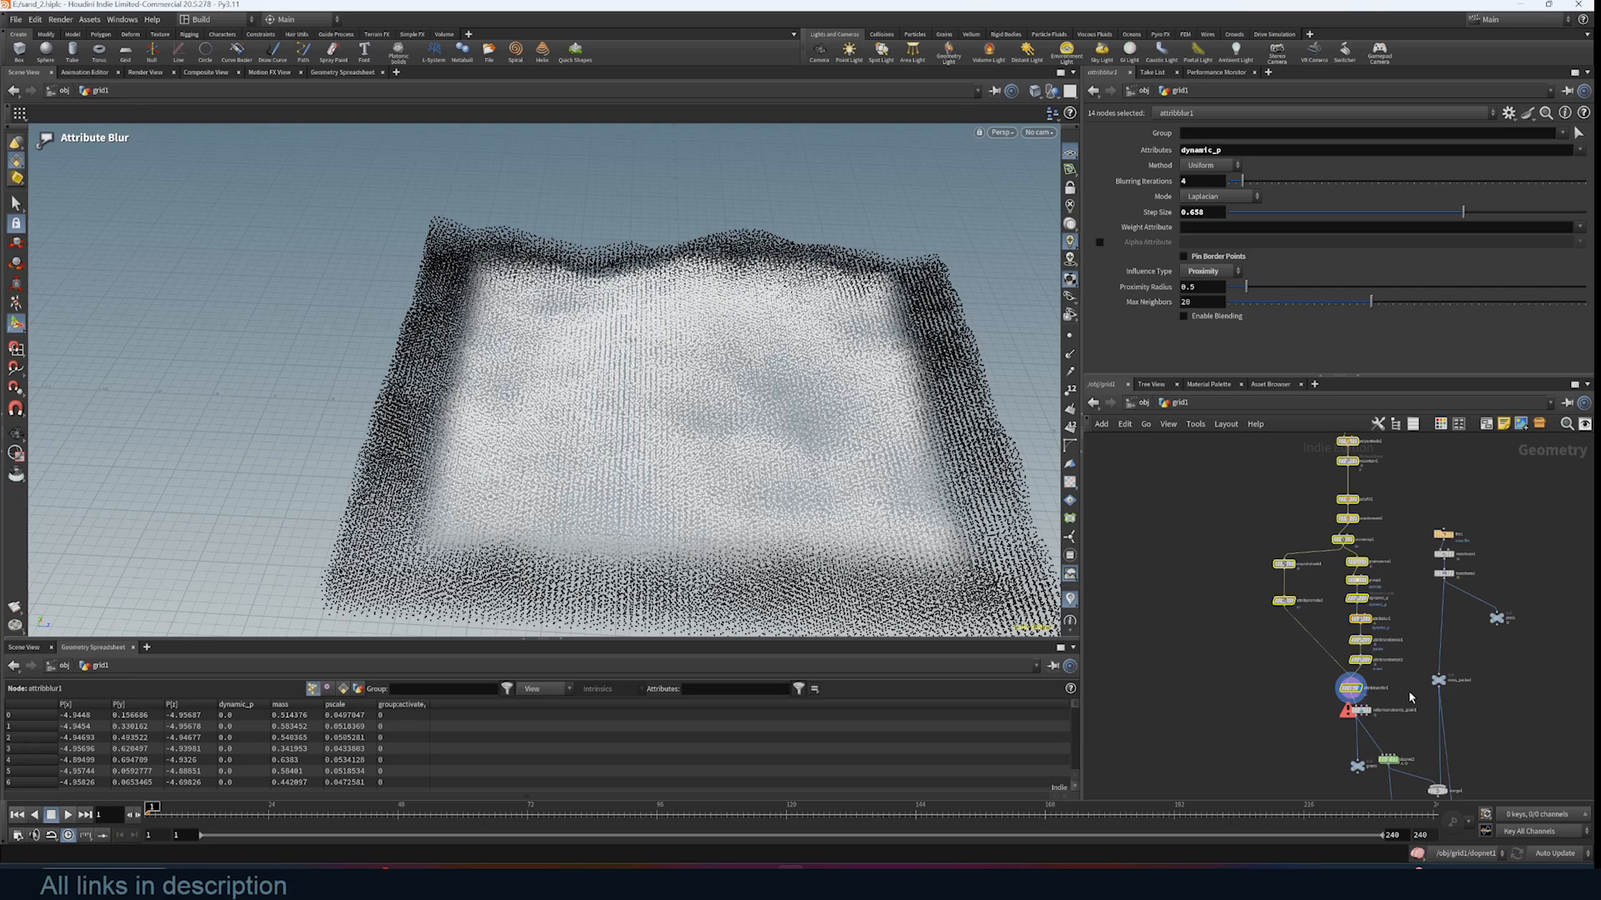
click(1394, 677)
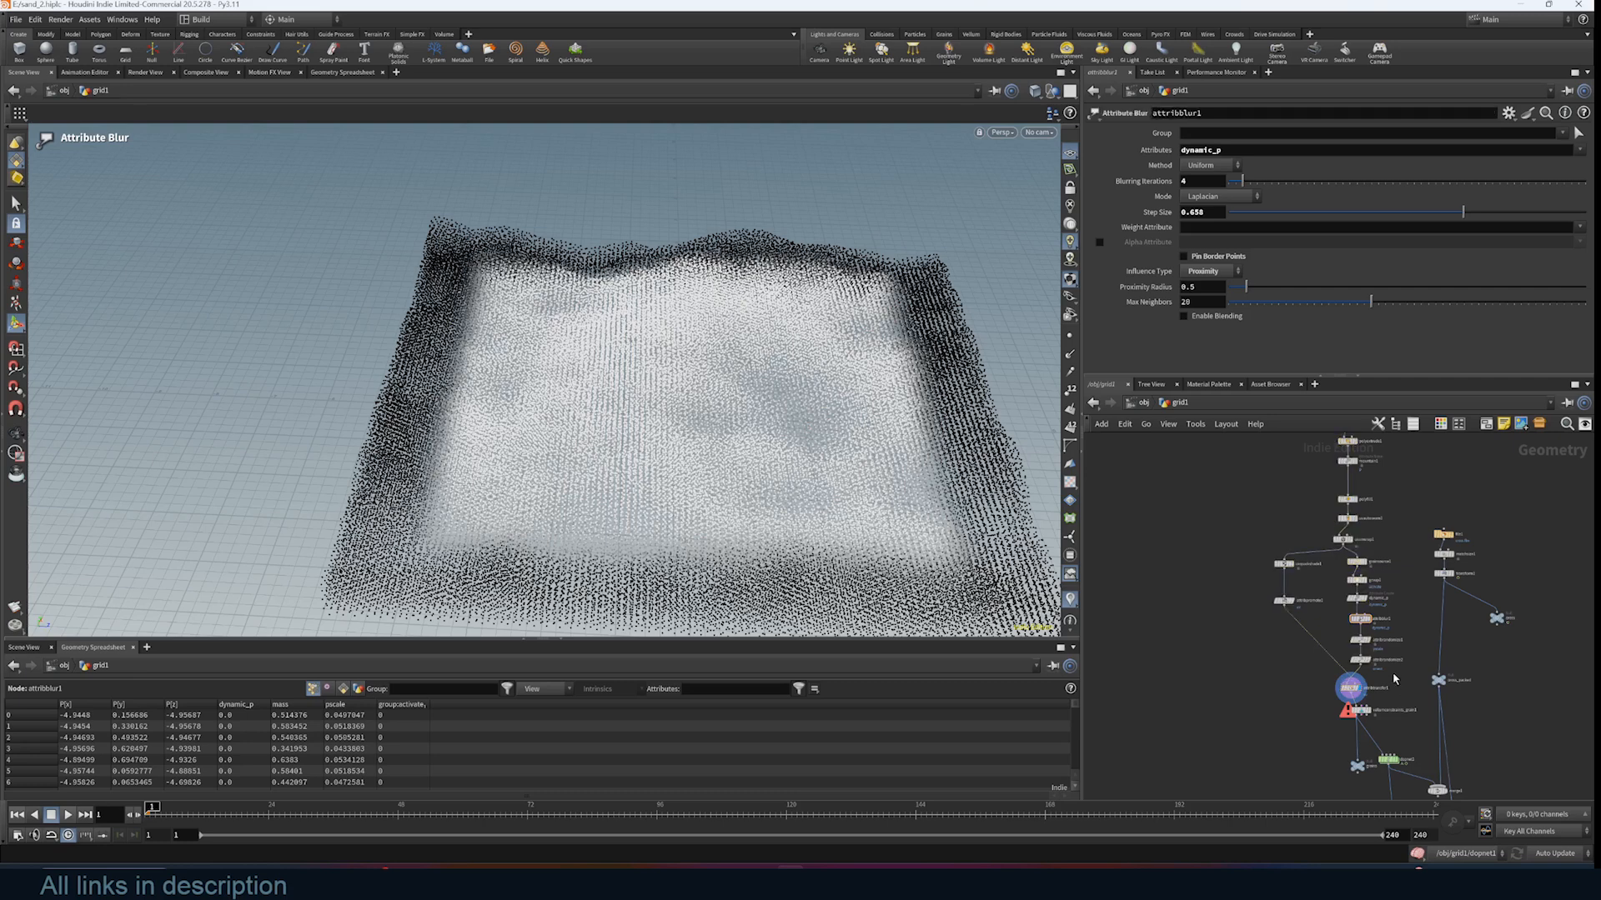
scroll(1394, 677, up, 4)
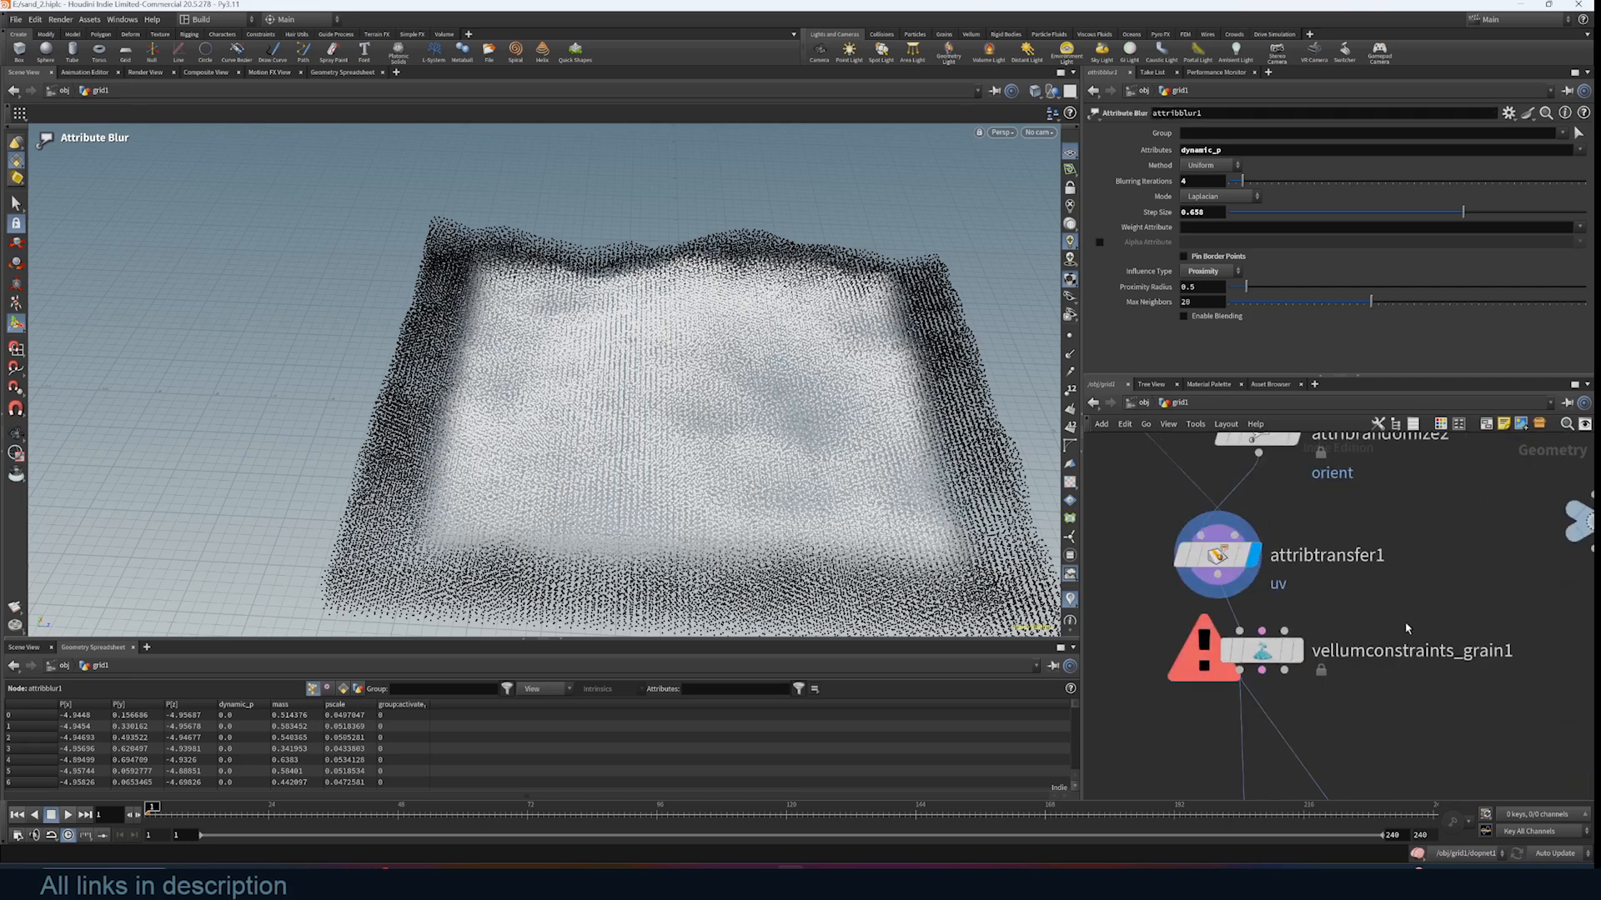
click(1297, 651)
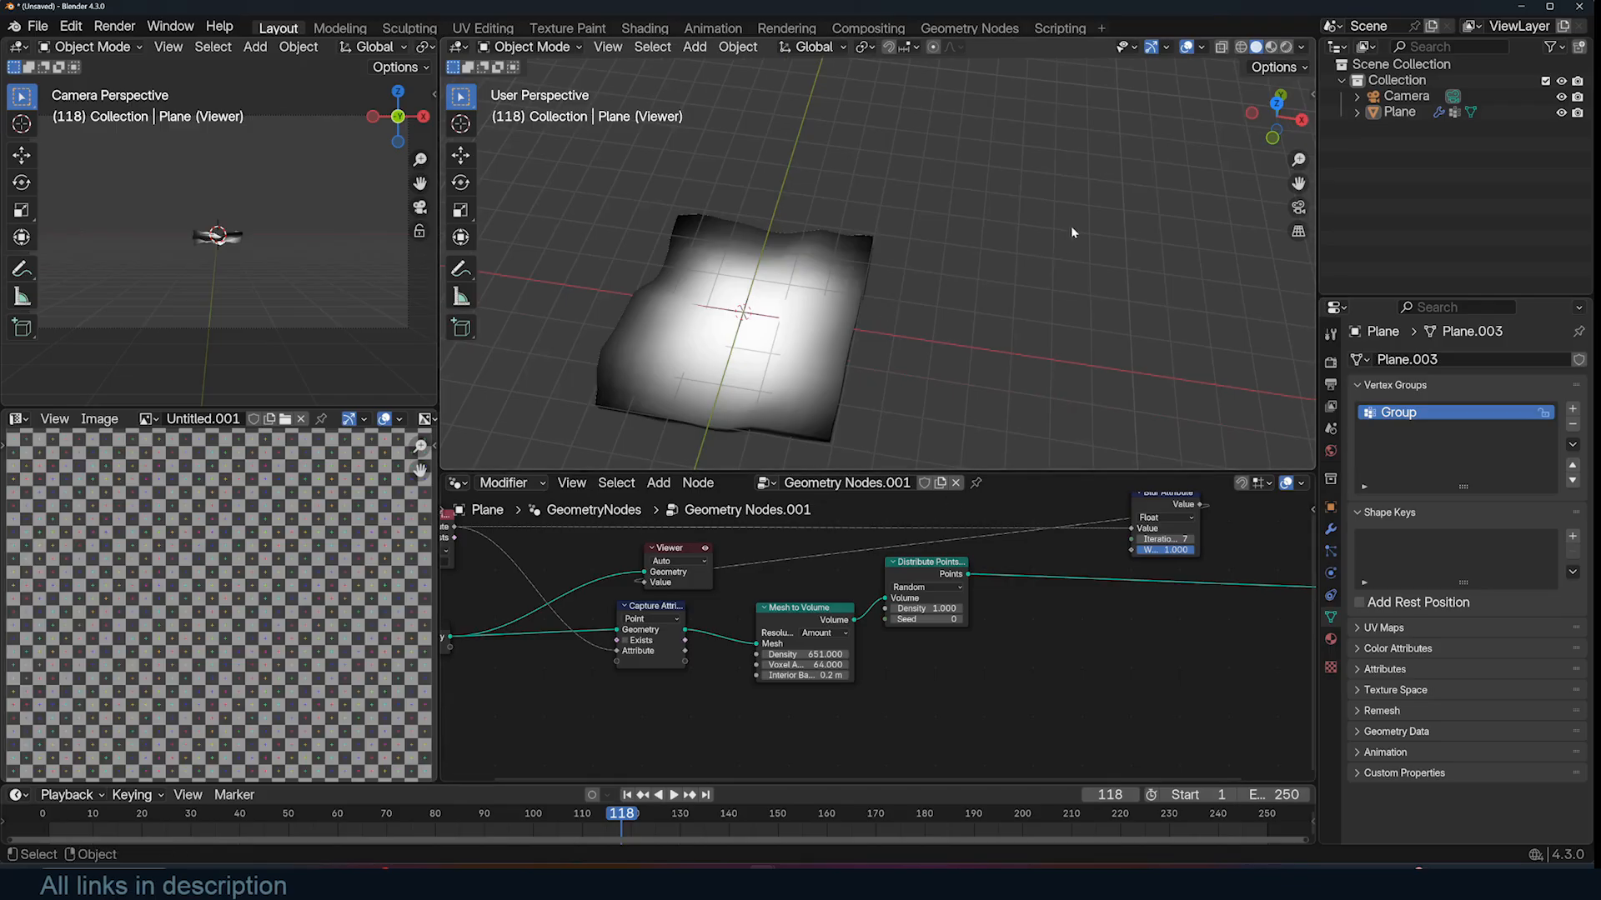
Switch to Blender, add a second plane with an emitter particle system beside the terrain, and play the animation
key(shift+a)
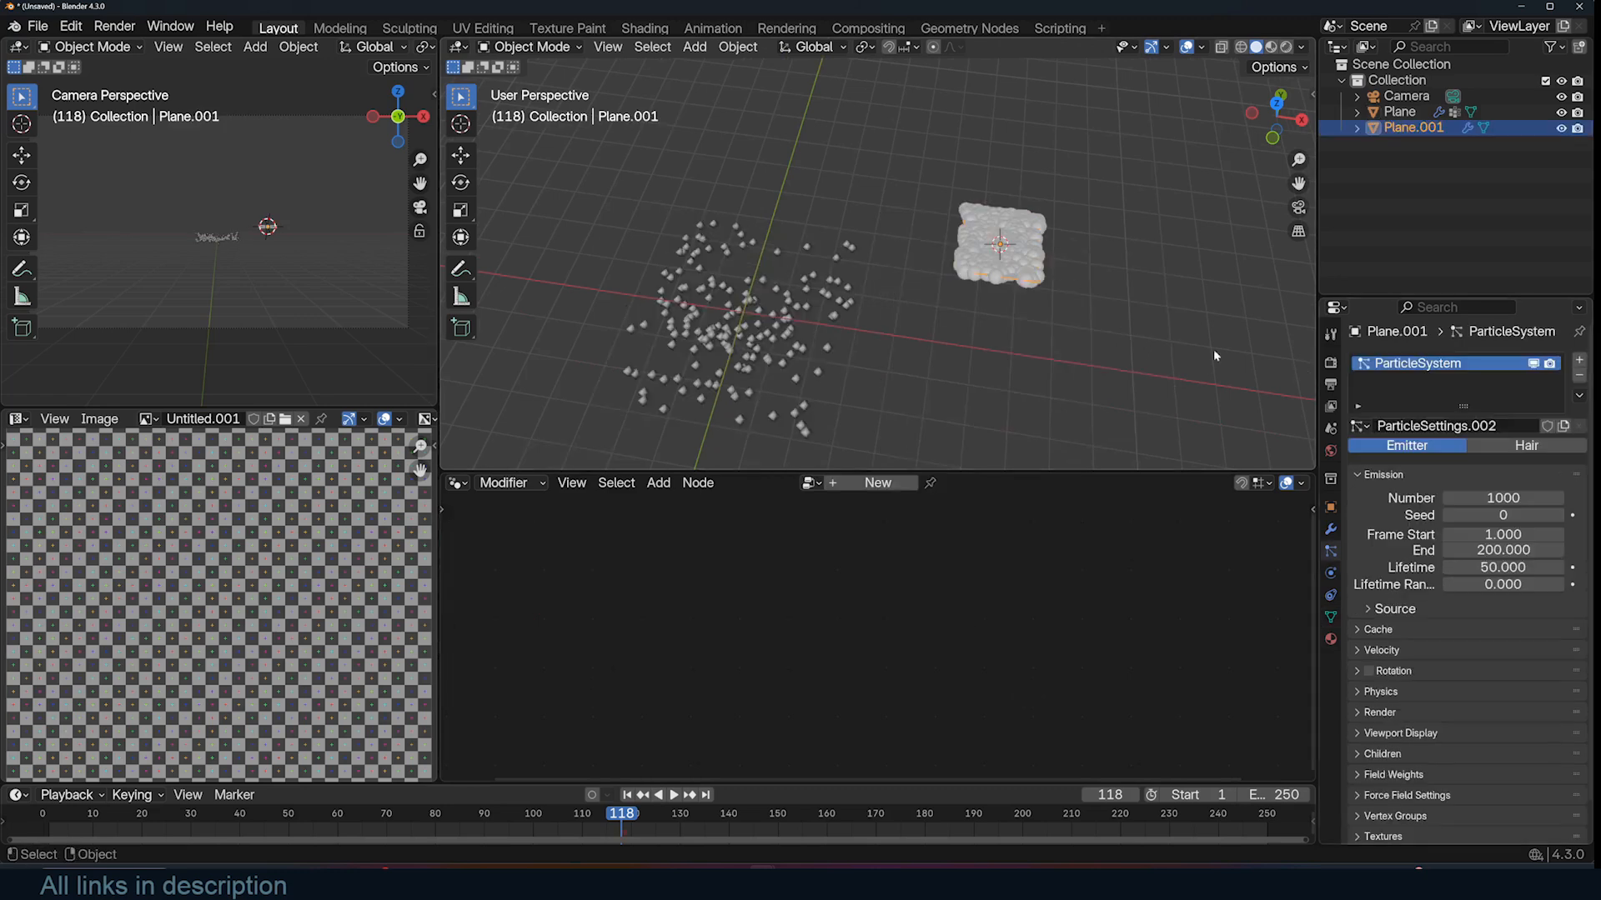
middle_drag(1213, 348, 1092, 259)
key(space)
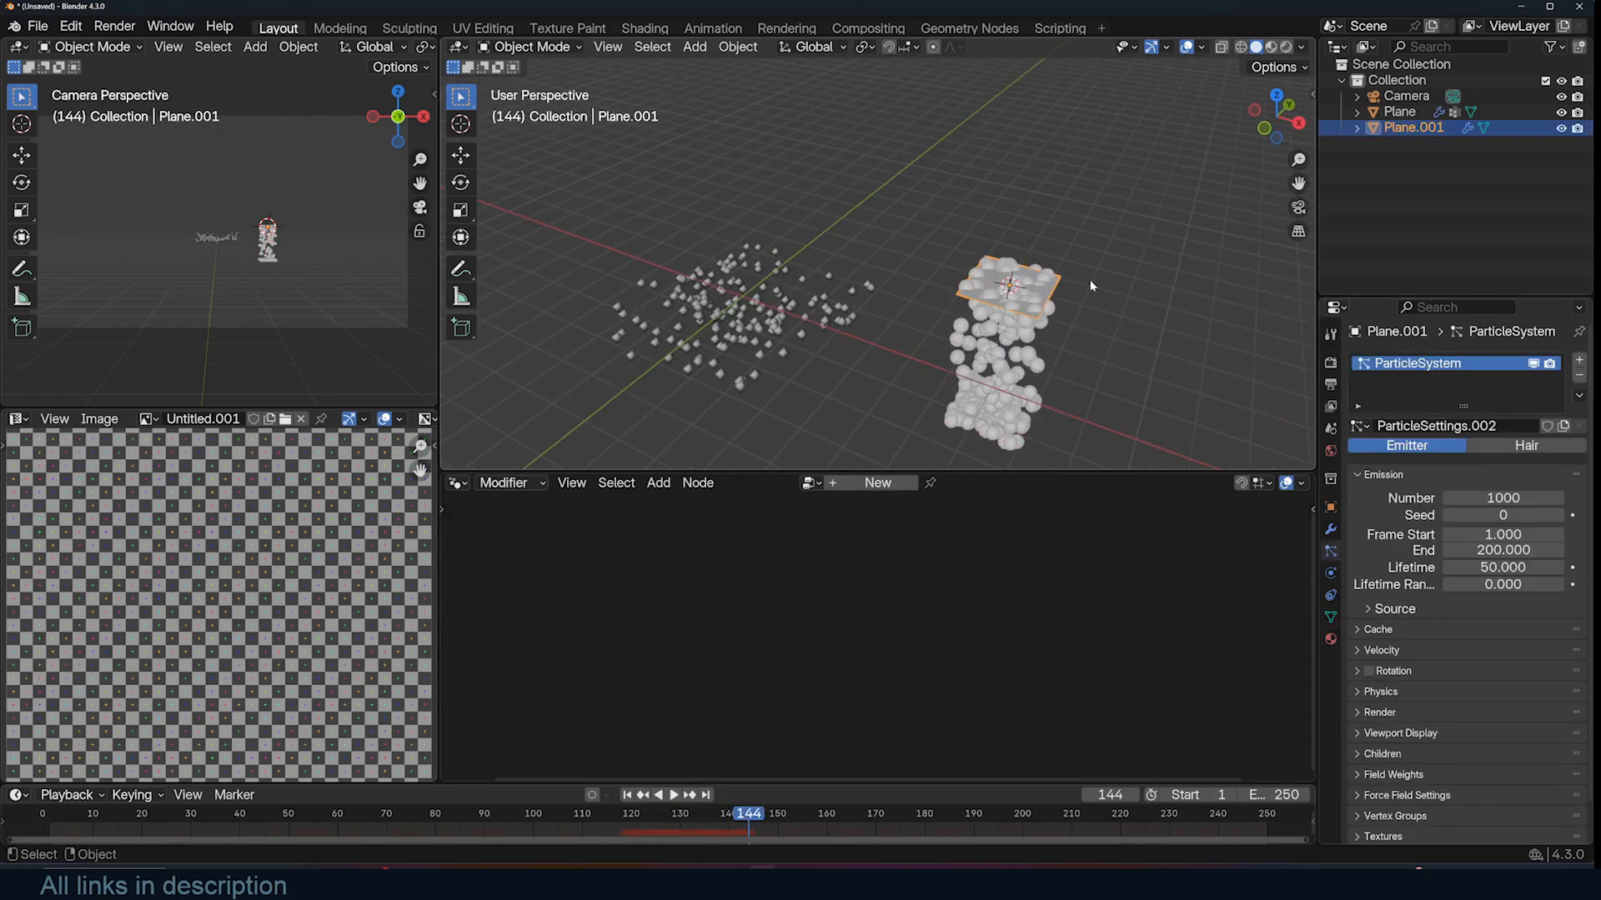
Return to Houdini, show the vellumconstraints_grain1 settings, and move that node away to free space below attribtransfer1
click(1520, 10)
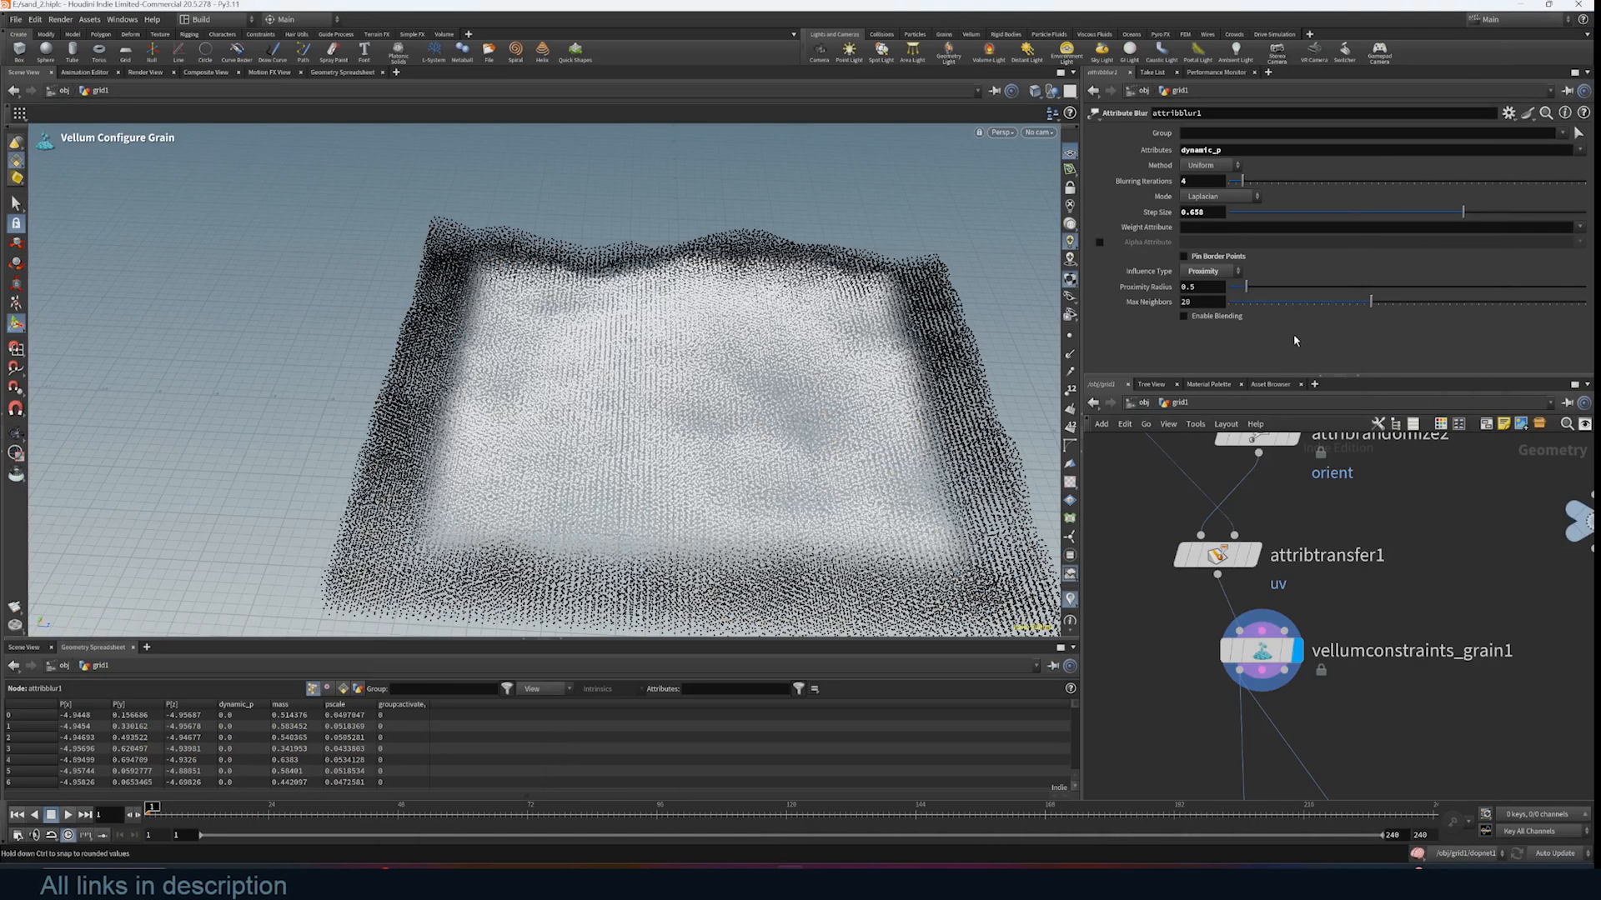
click(1370, 567)
middle_drag(1411, 659, 1480, 552)
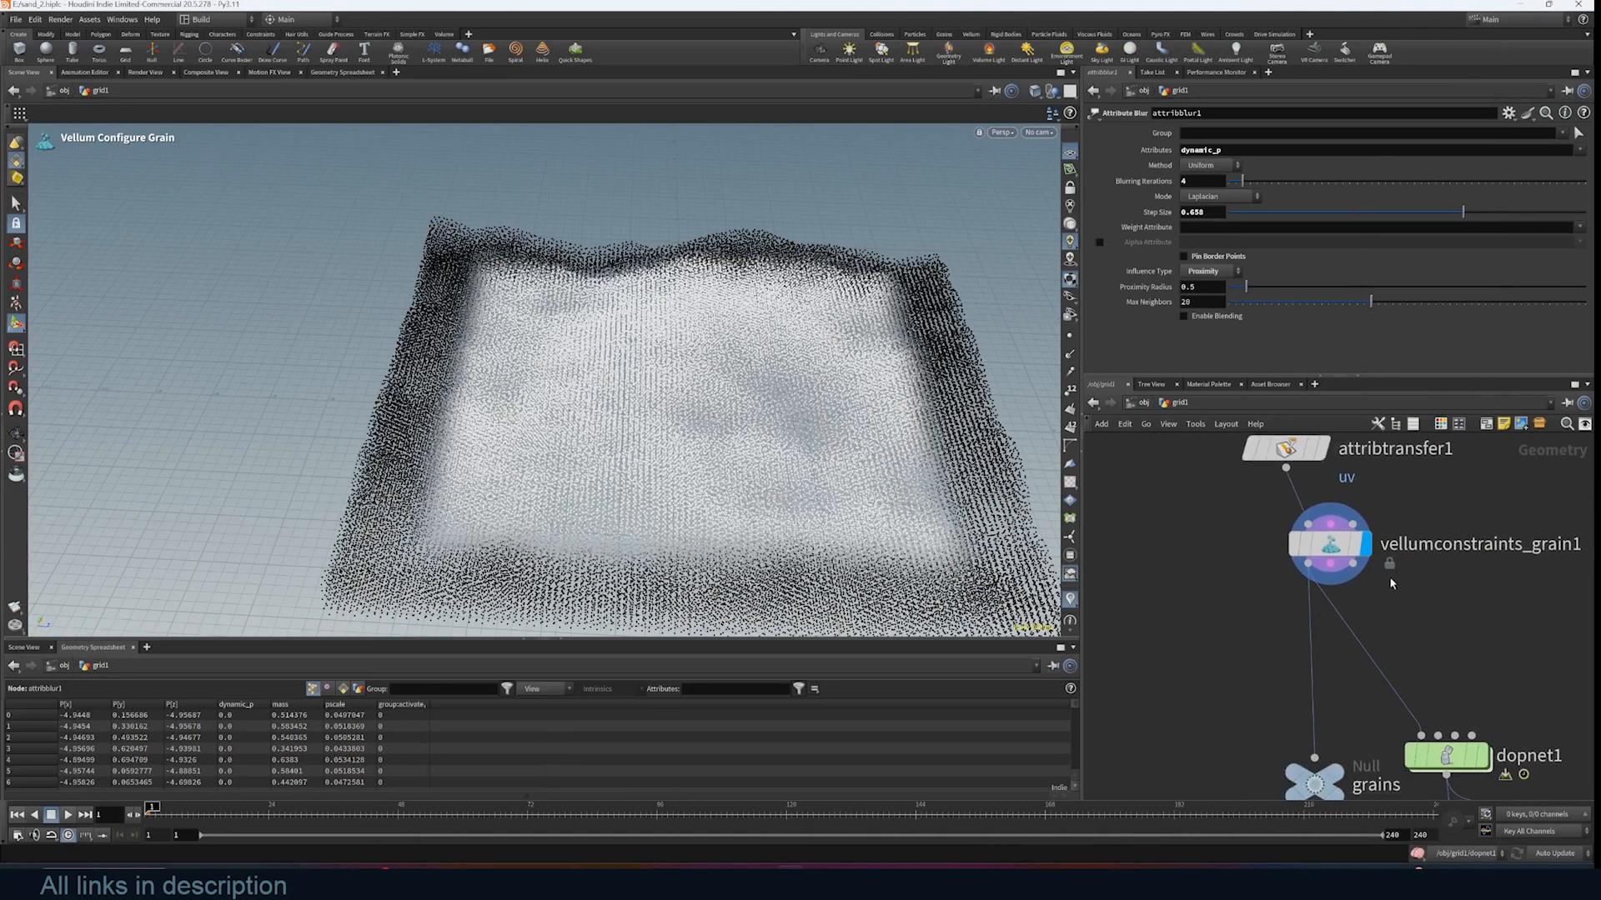
click(1329, 544)
middle_drag(1432, 636, 1488, 726)
drag(1383, 638, 1544, 701)
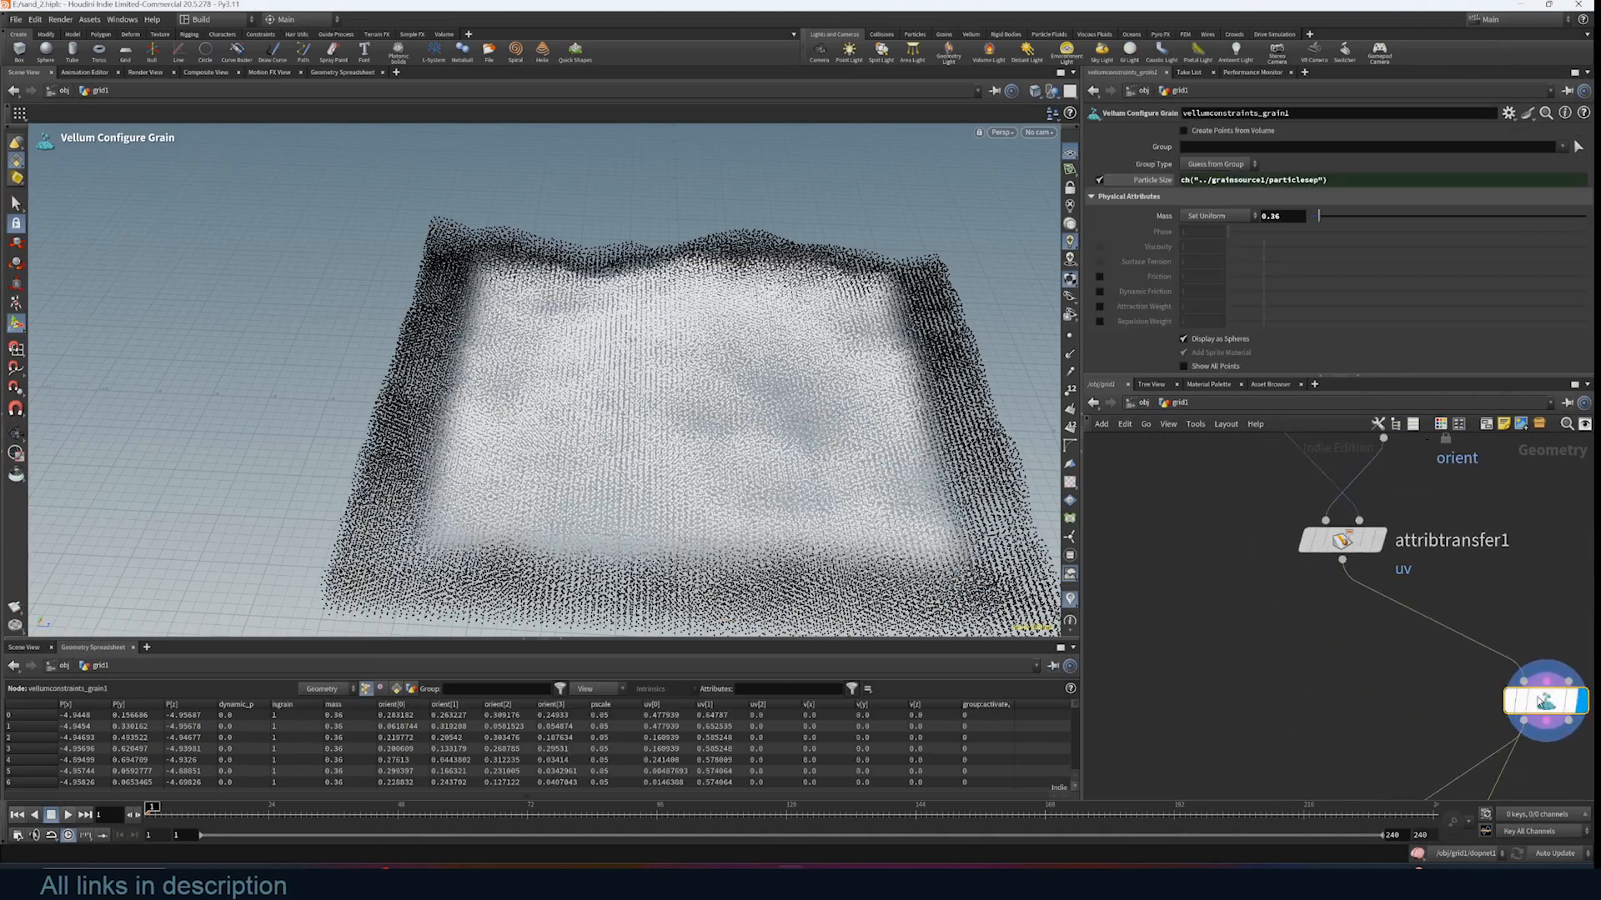
Add a second Vellum Configure Grain node fed by attribtransfer1 and display its result
middle_drag(1191, 596, 1286, 621)
middle_drag(1258, 507, 1267, 564)
key(Tab)
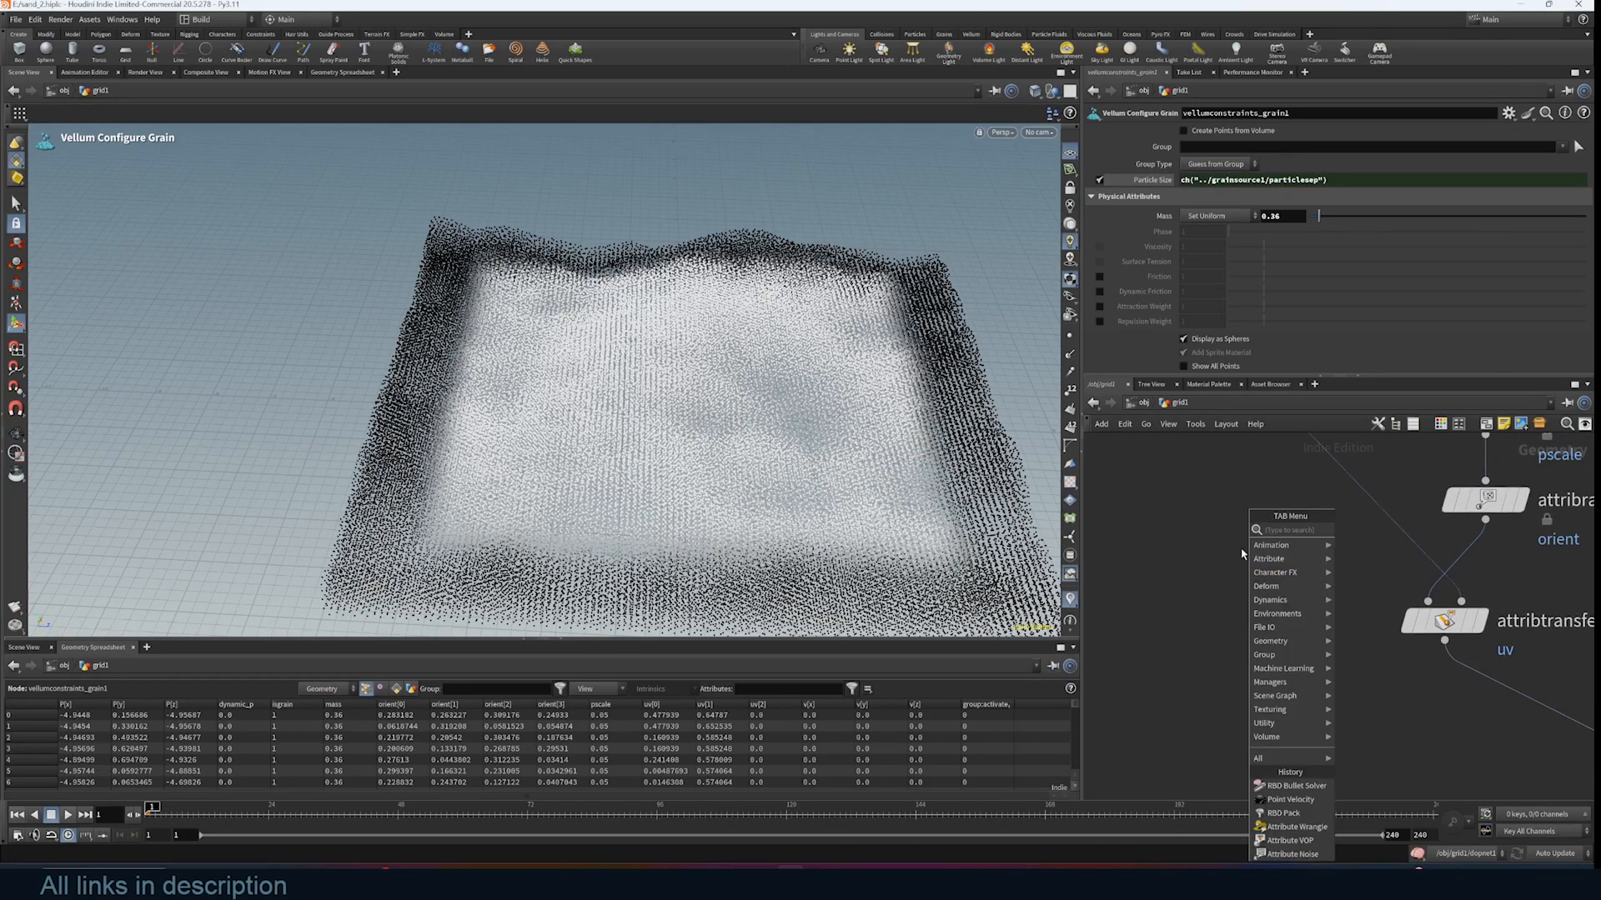
text(vell)
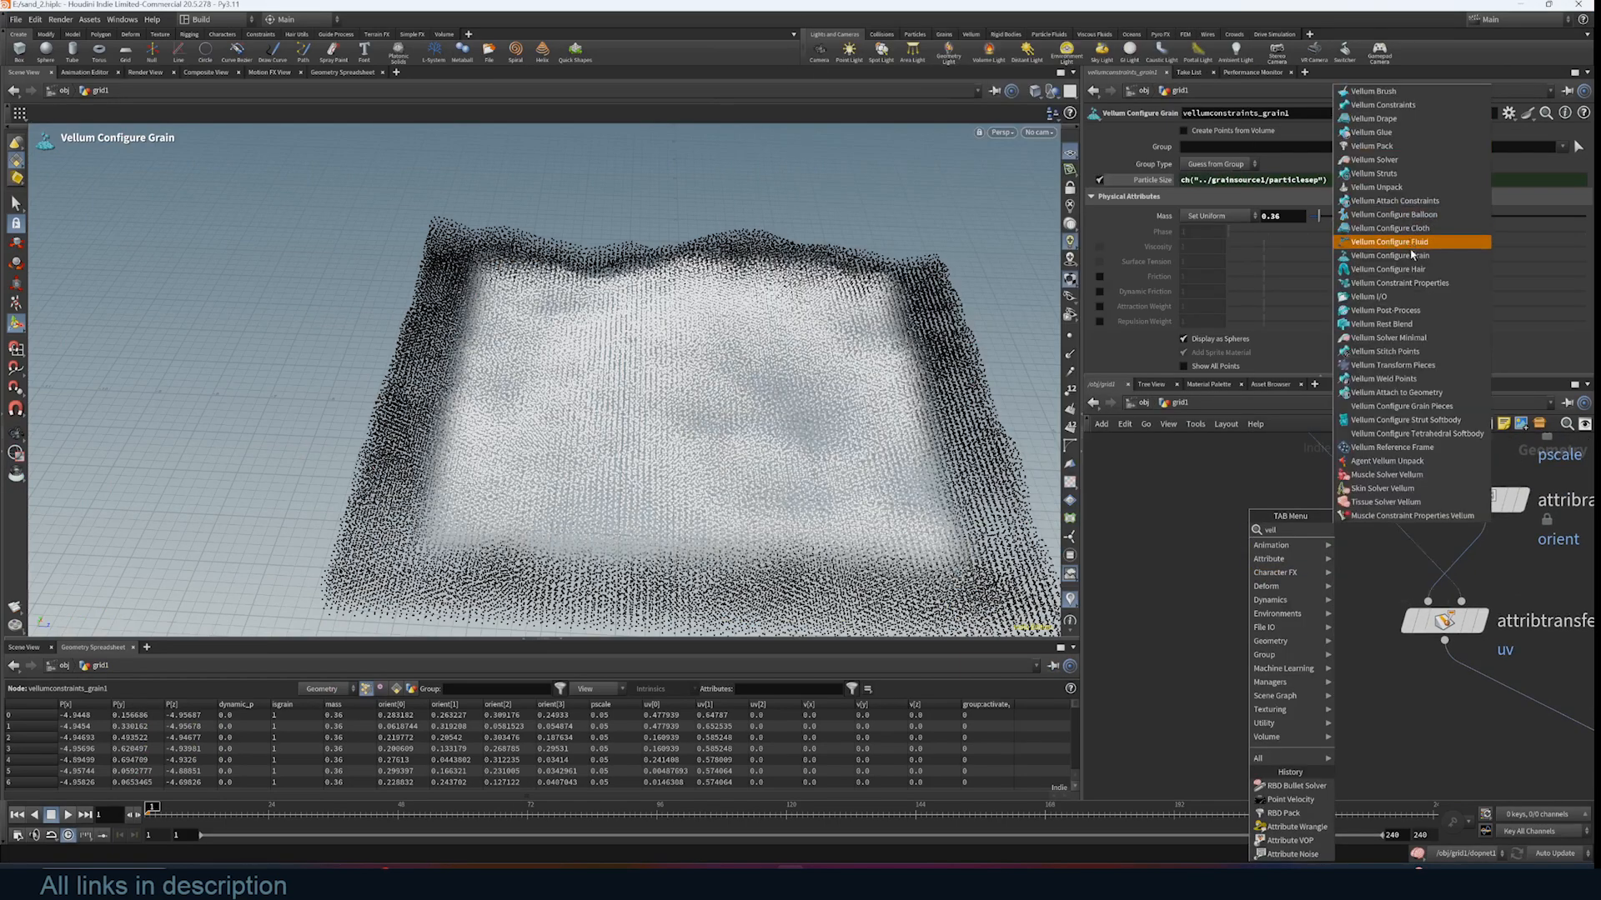
click(1404, 257)
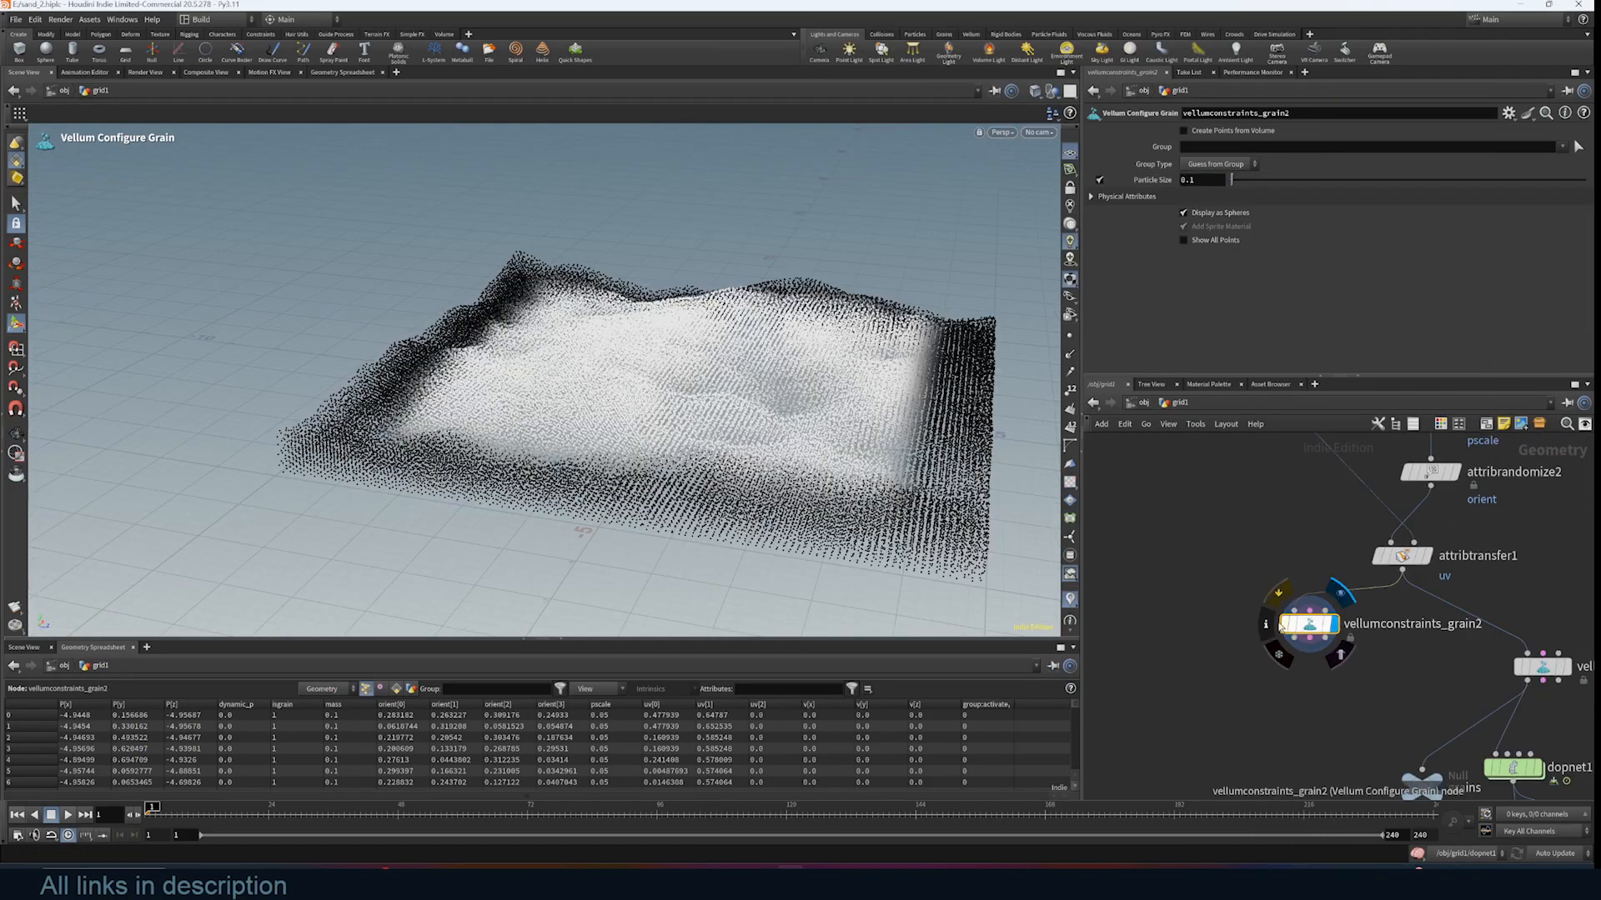
Turn off the dynamic_p attribute visualization in the new grain node's info and view the grains from a low side angle
click(1269, 626)
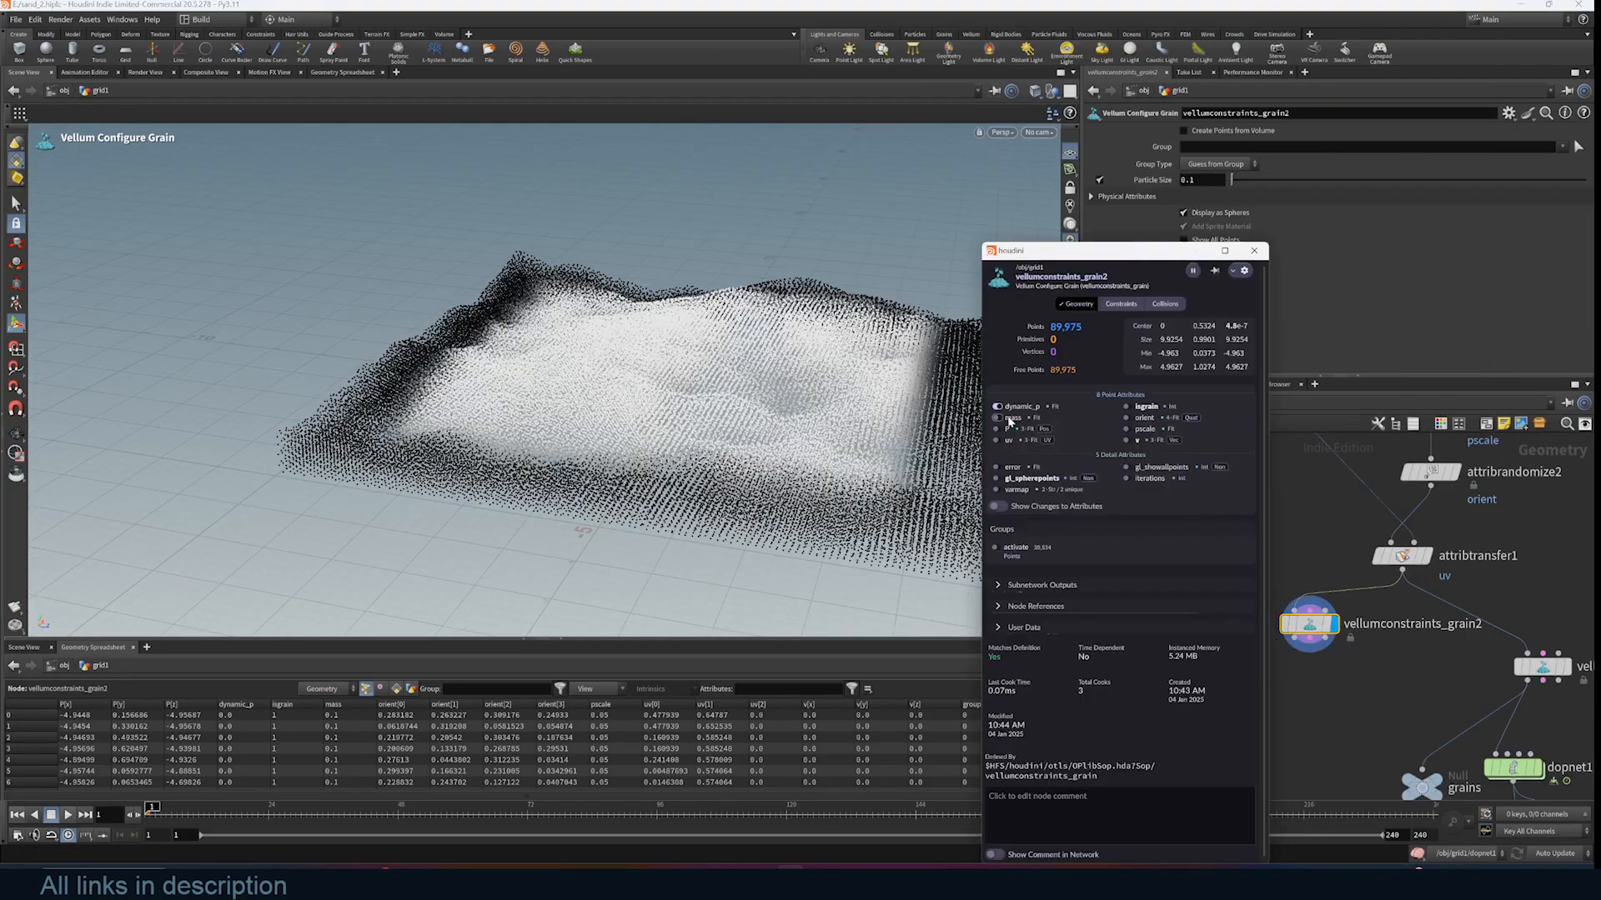
click(999, 409)
click(1254, 250)
drag(1000, 359, 491, 421)
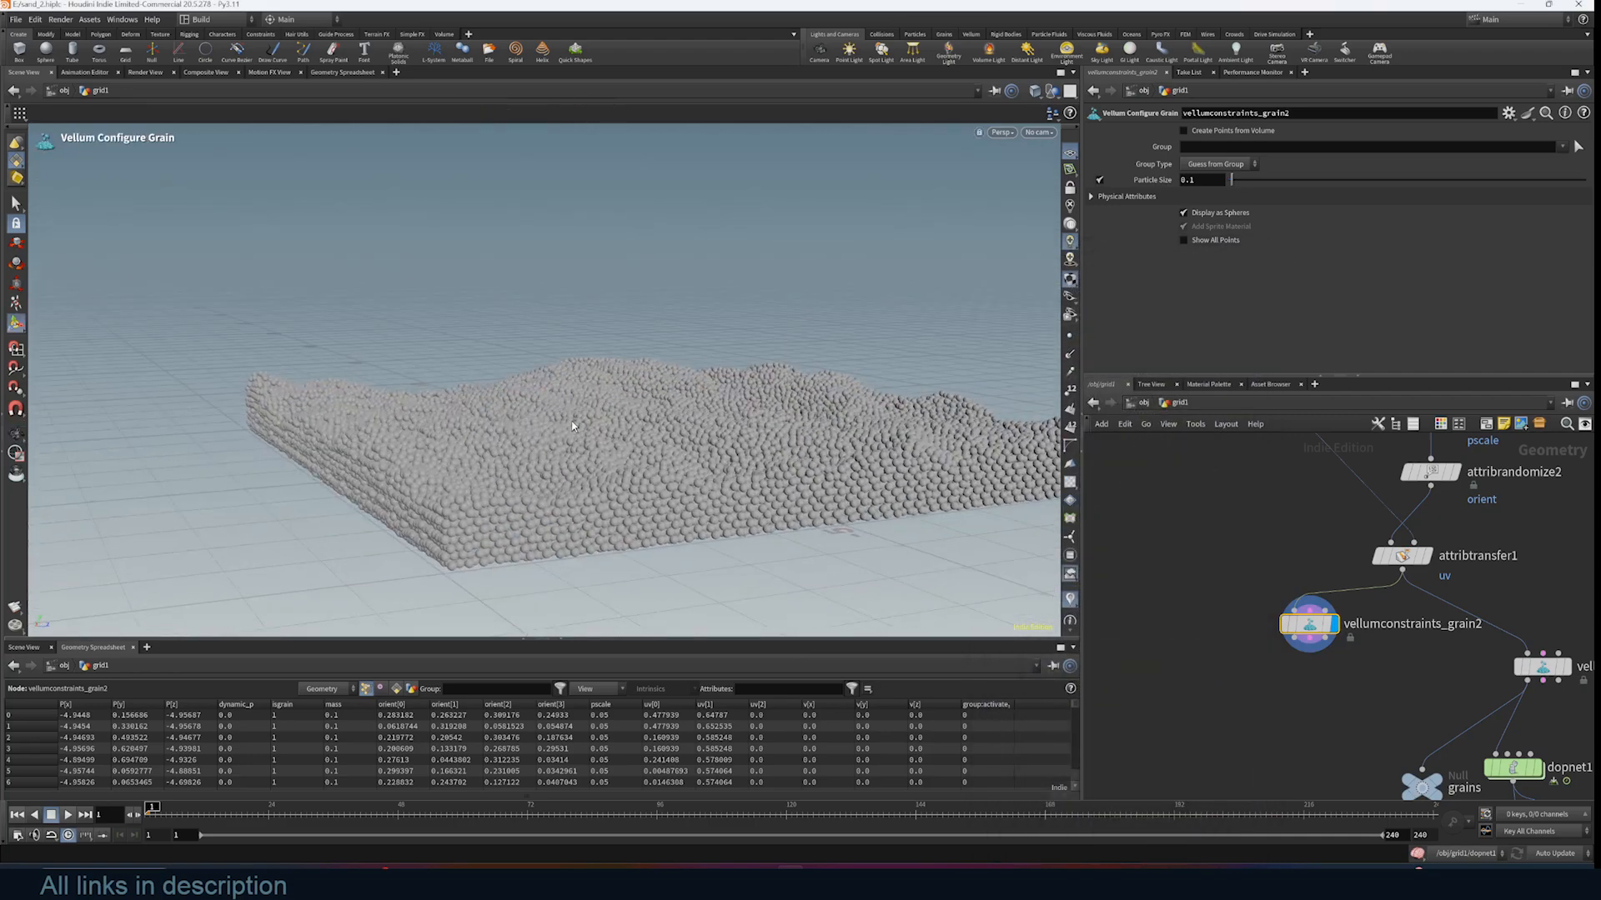
Compare the raw points of attribtransfer1 with the spheres of the new Vellum Configure Grain node
mouse_move(1322, 630)
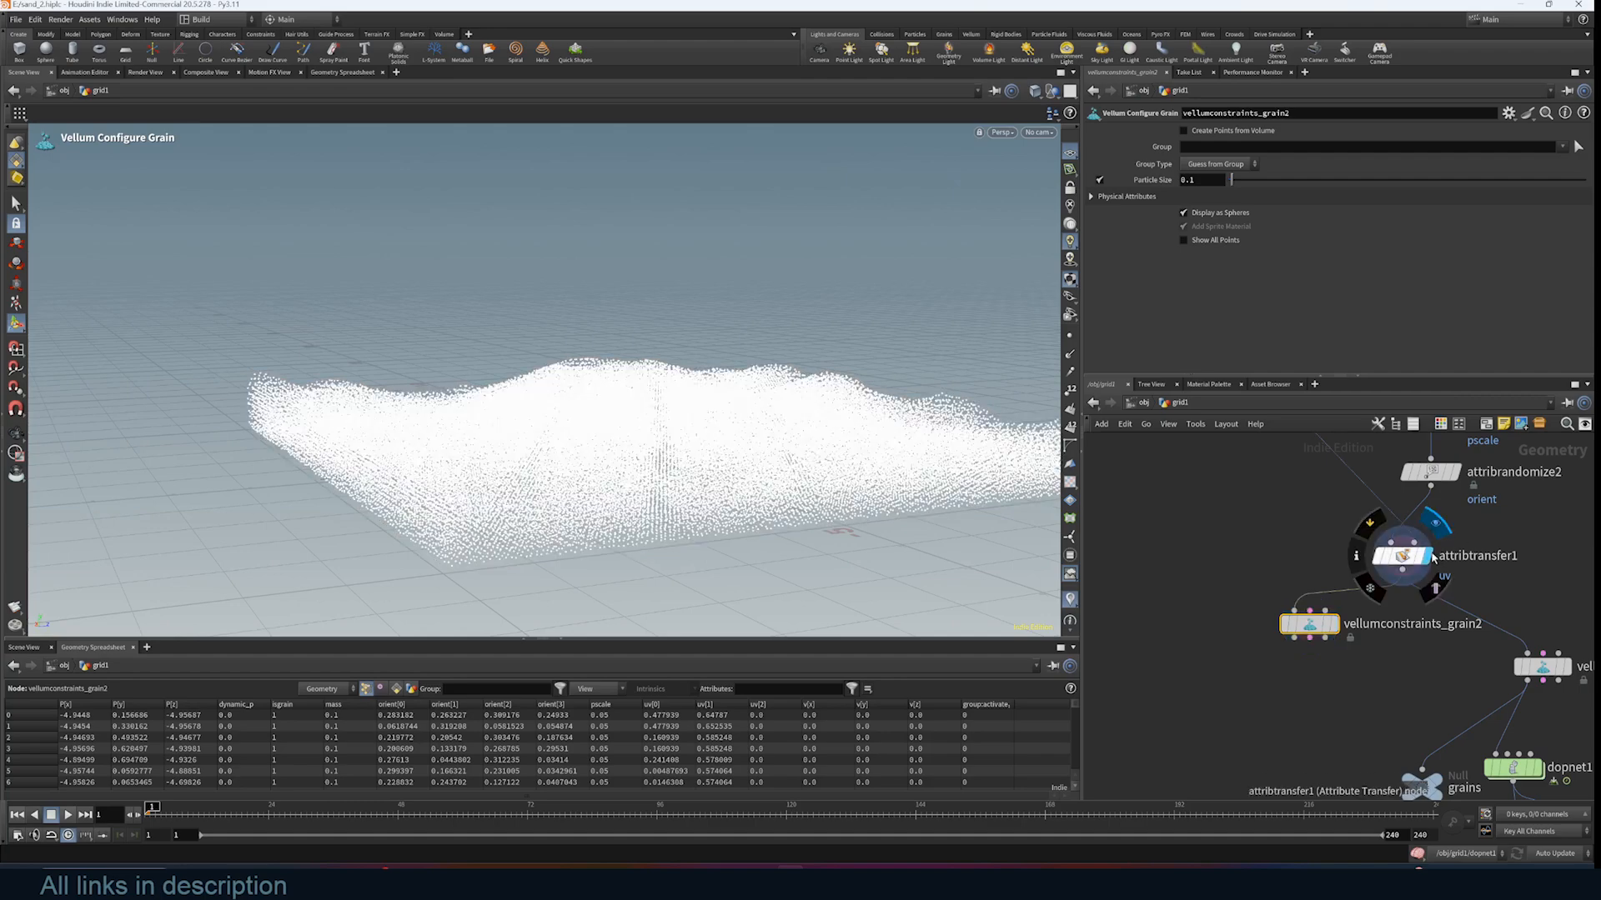
alt+drag(685, 442, 689, 481)
scroll(1327, 621, up, 2)
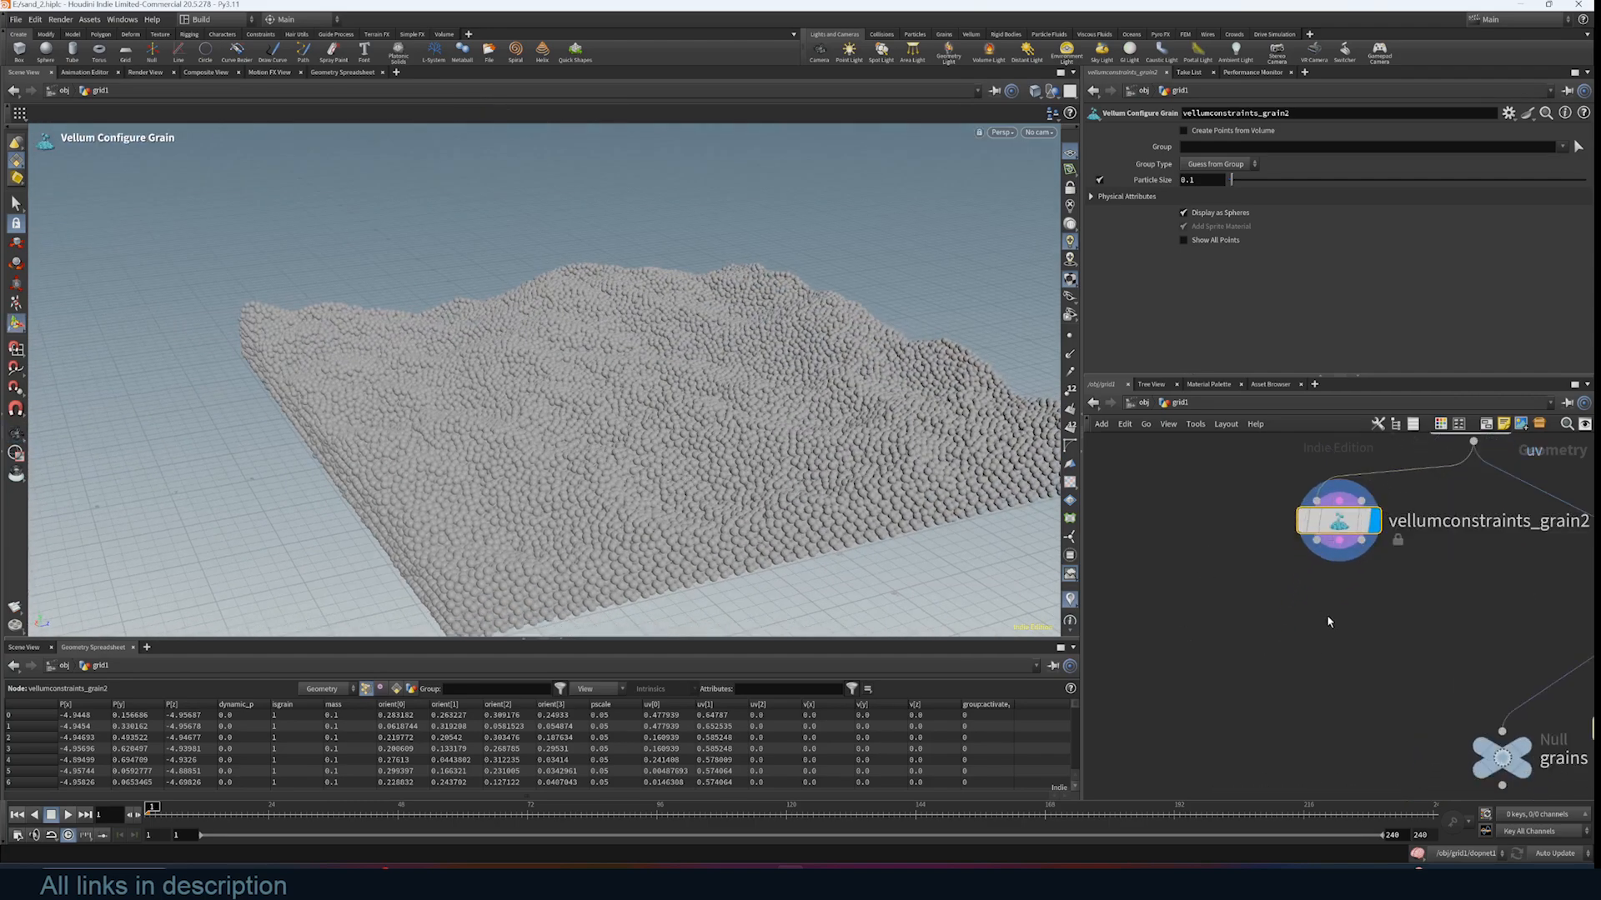
Add a Vellum Solver node below the new Vellum Configure Grain node
key(Tab)
text(vell)
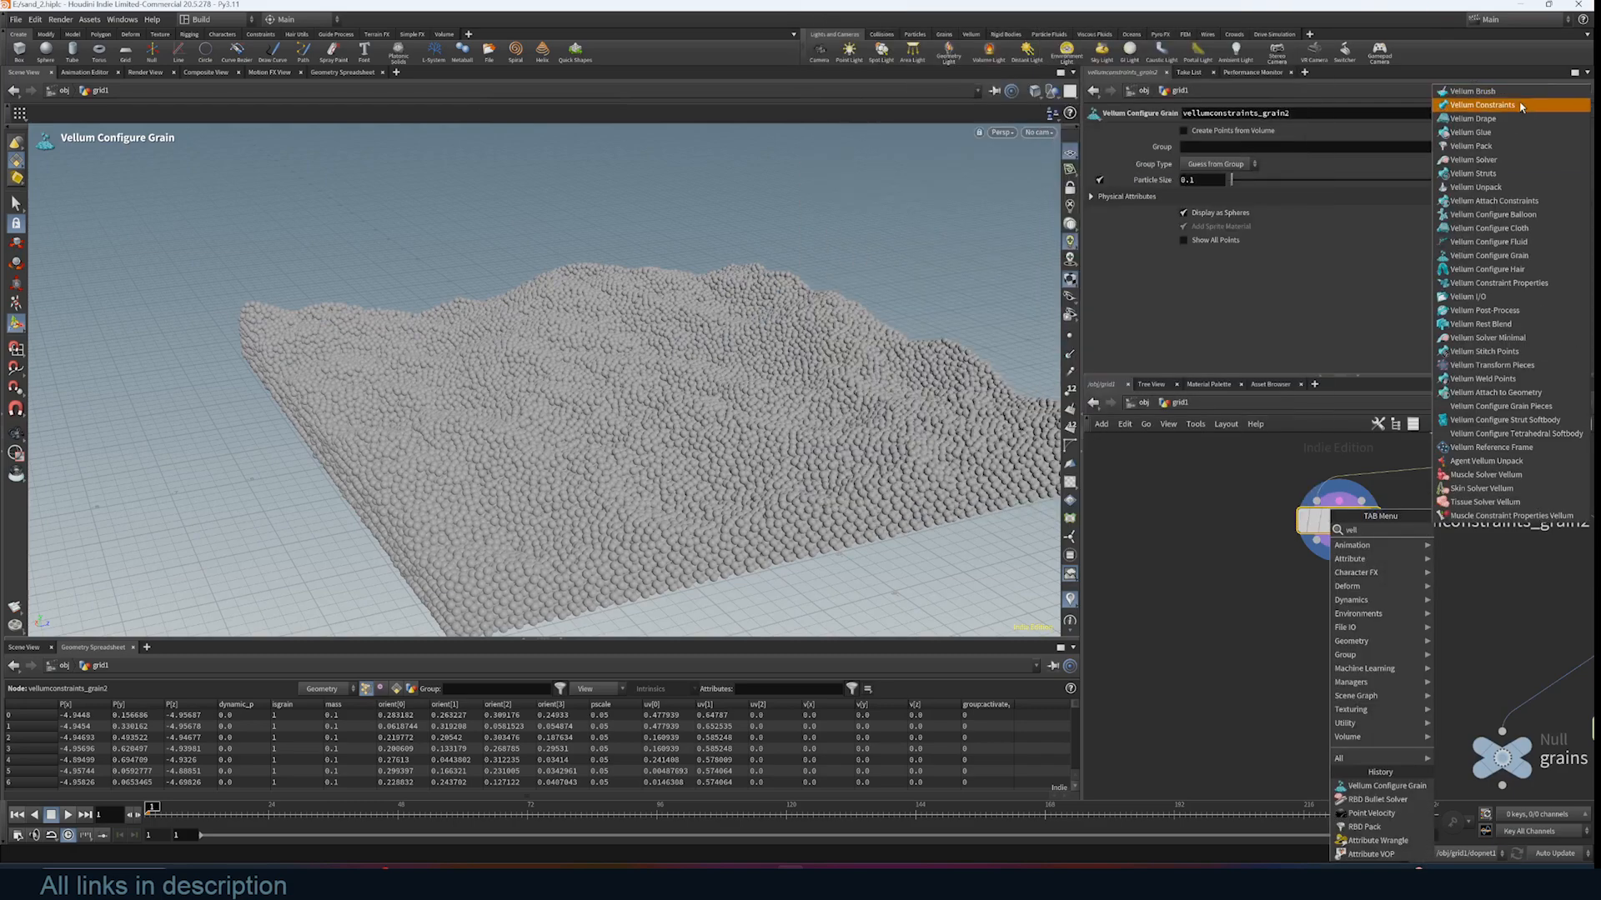
click(1501, 159)
click(1325, 610)
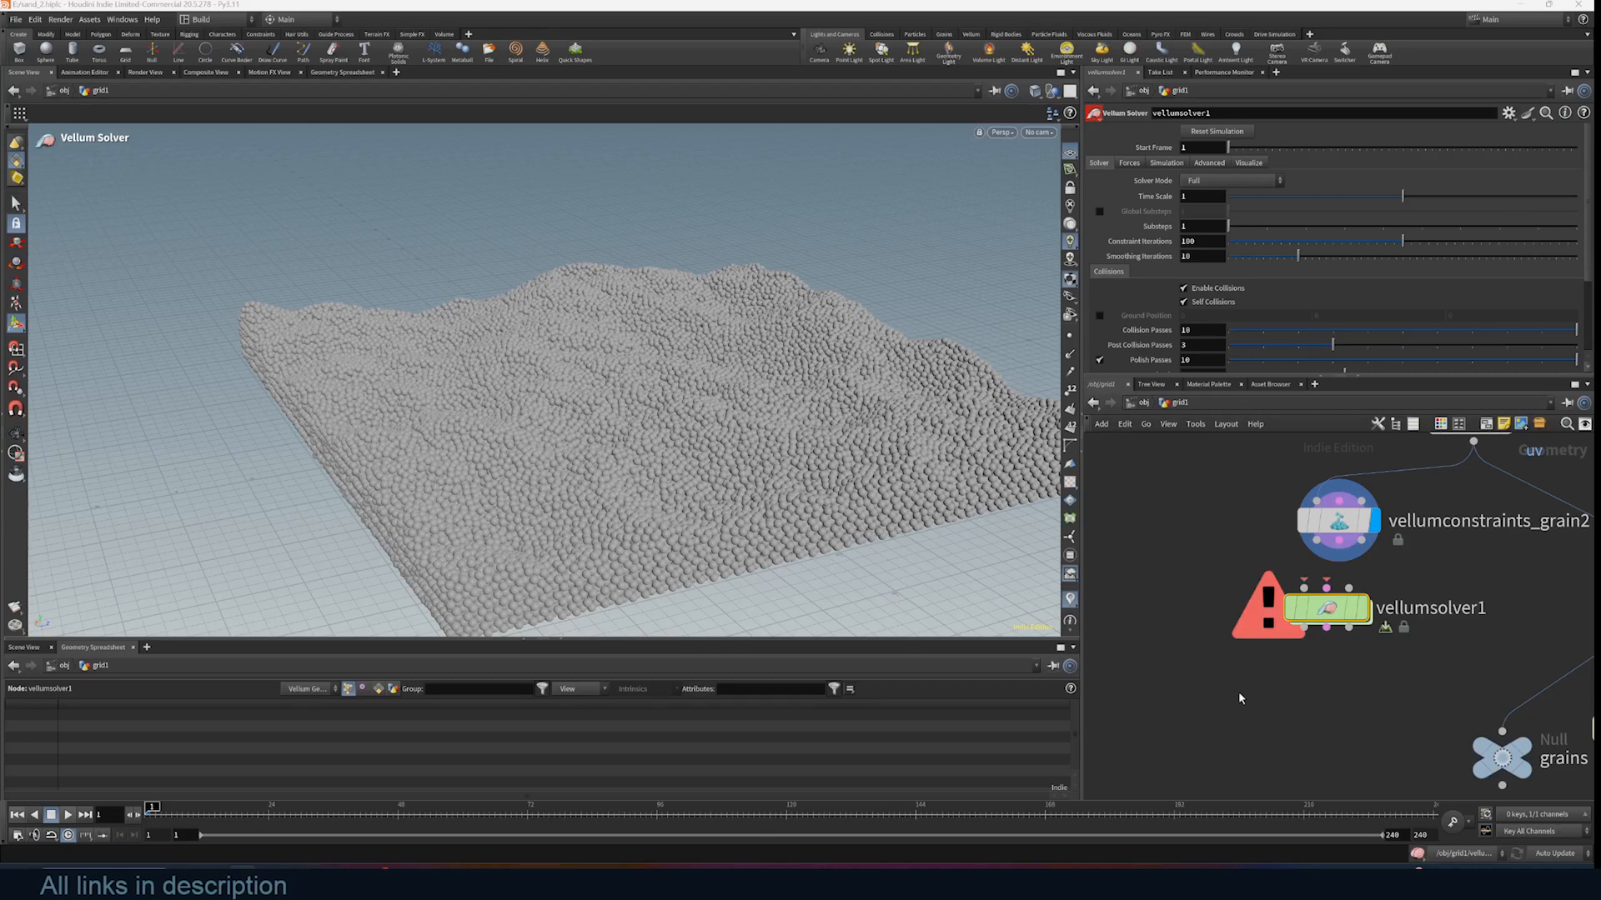
Align the solver with the new grain node and connect the grain node's three outputs to the solver's inputs
middle_drag(1267, 585, 1255, 648)
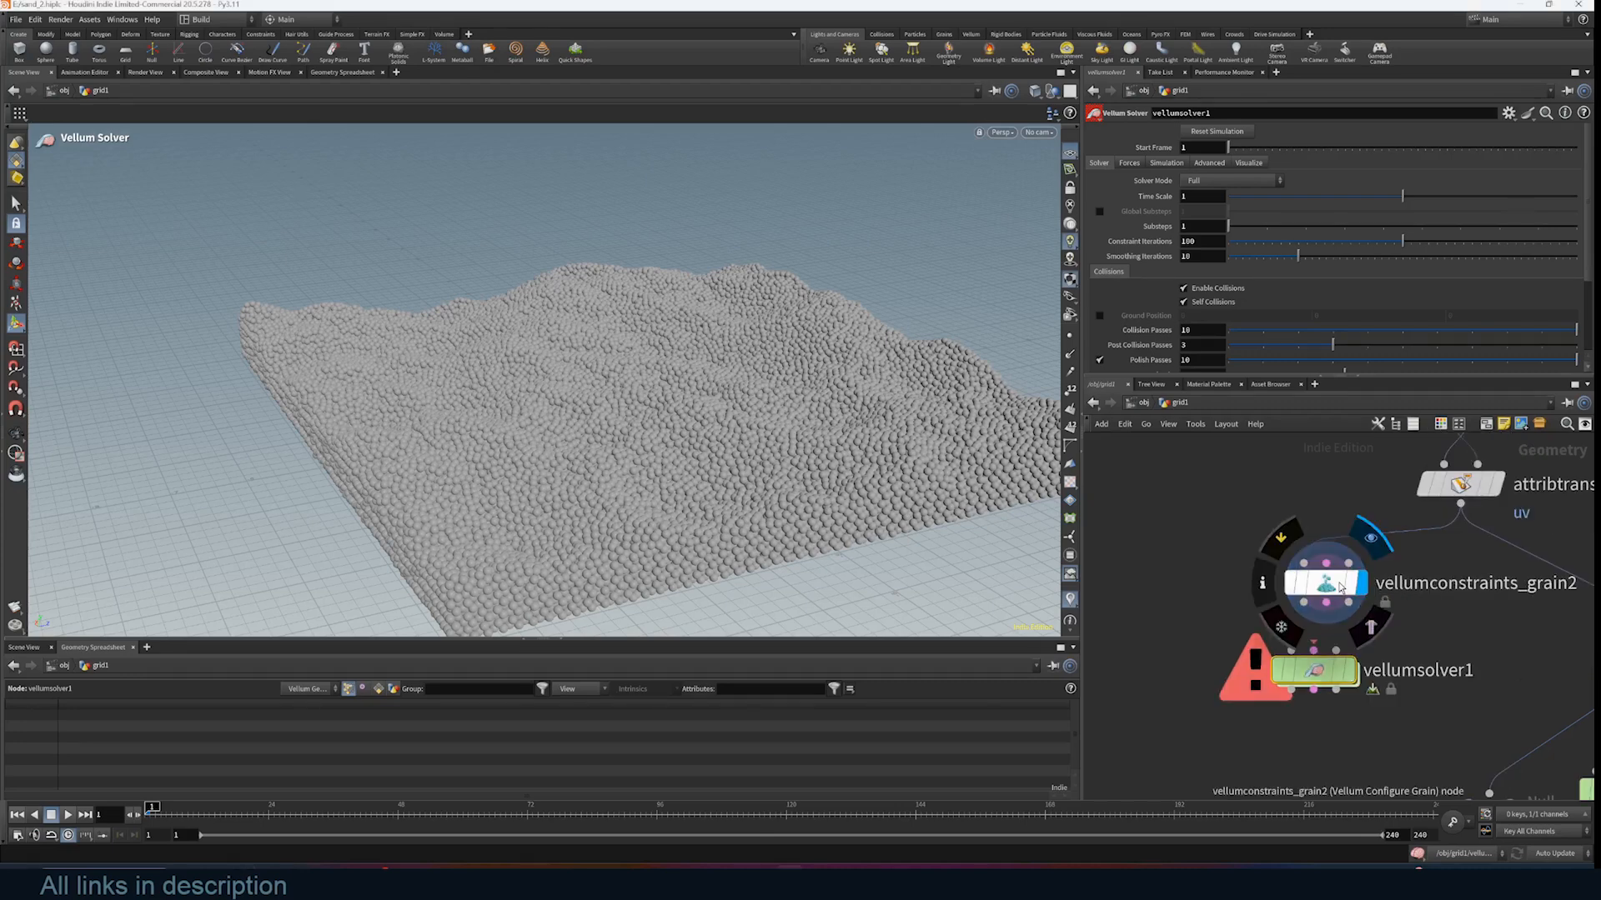
drag(1340, 587, 1315, 583)
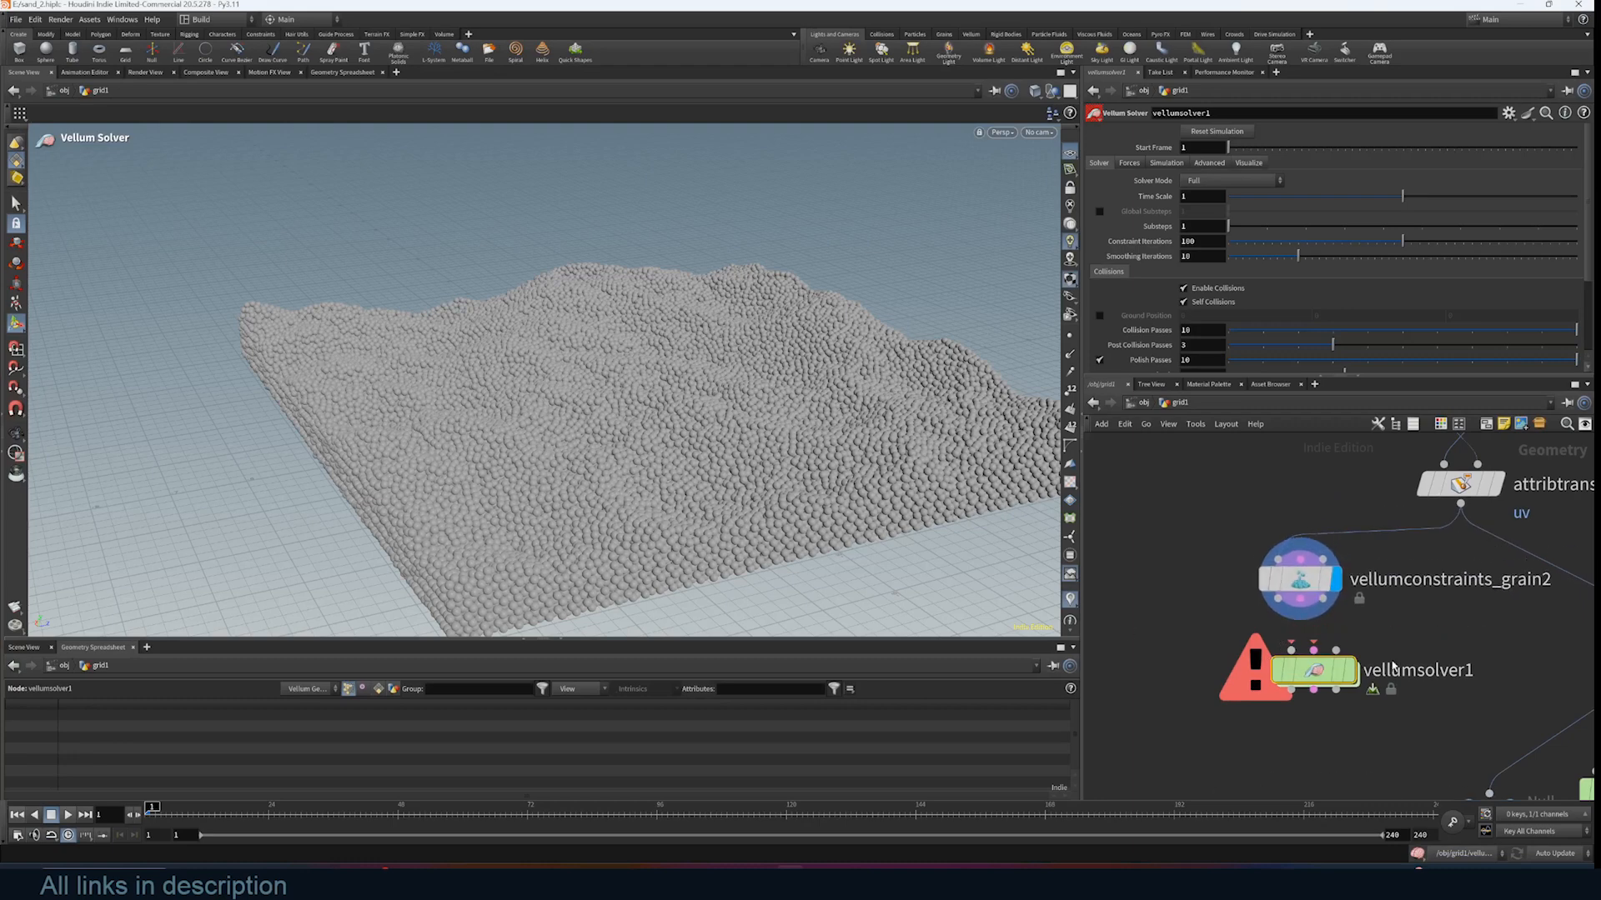
drag(1440, 669, 1427, 667)
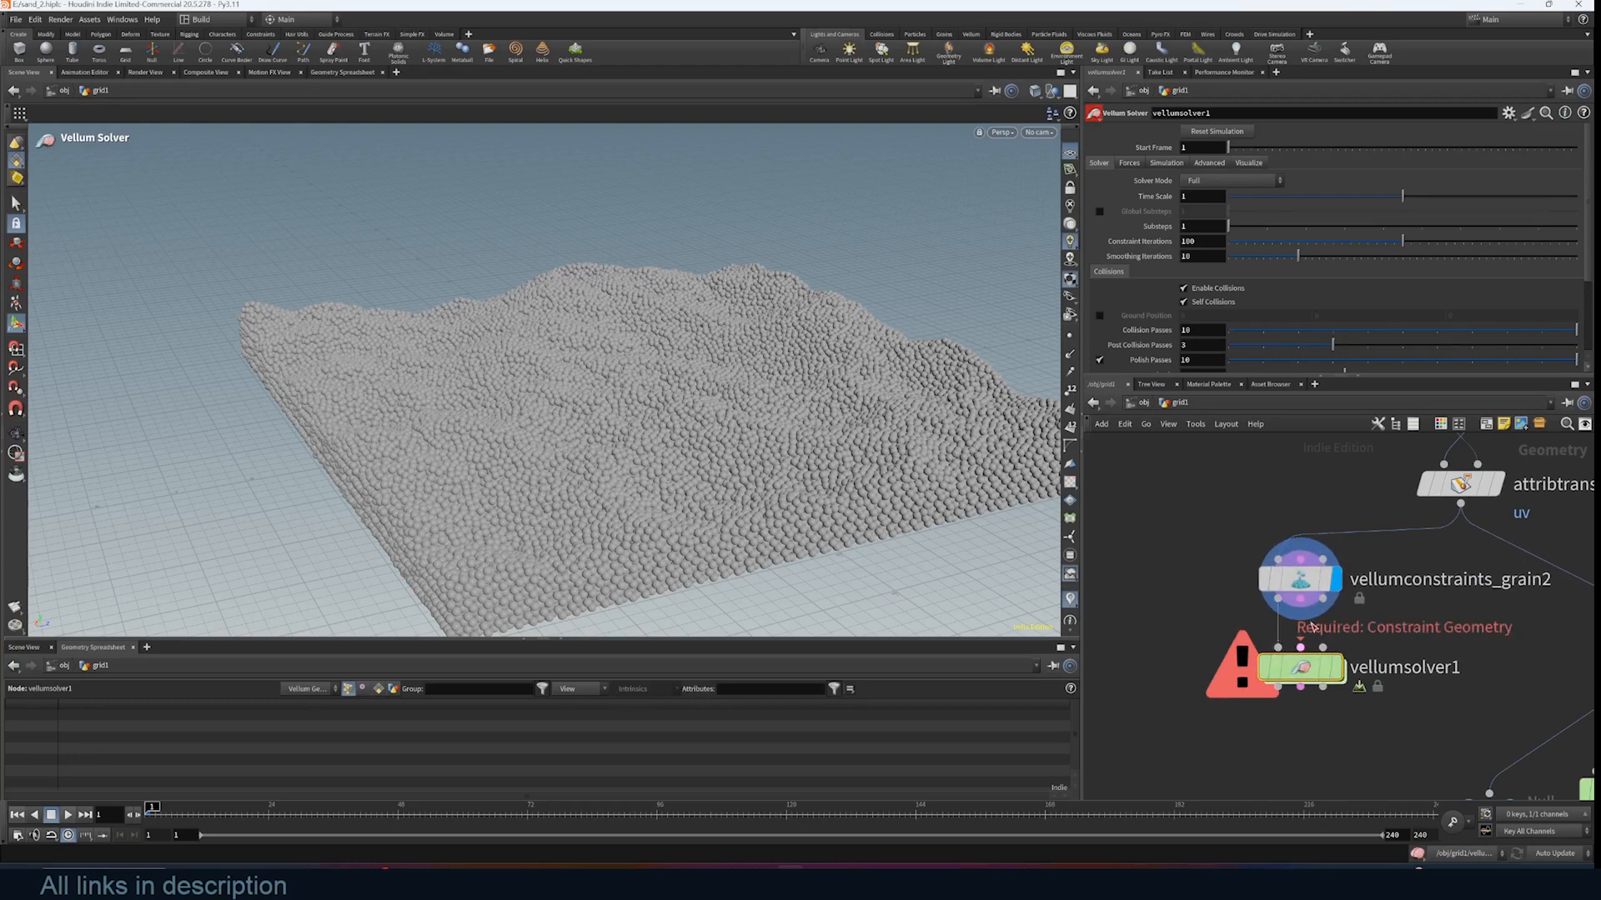
drag(1278, 598, 1302, 646)
drag(1323, 599, 1325, 642)
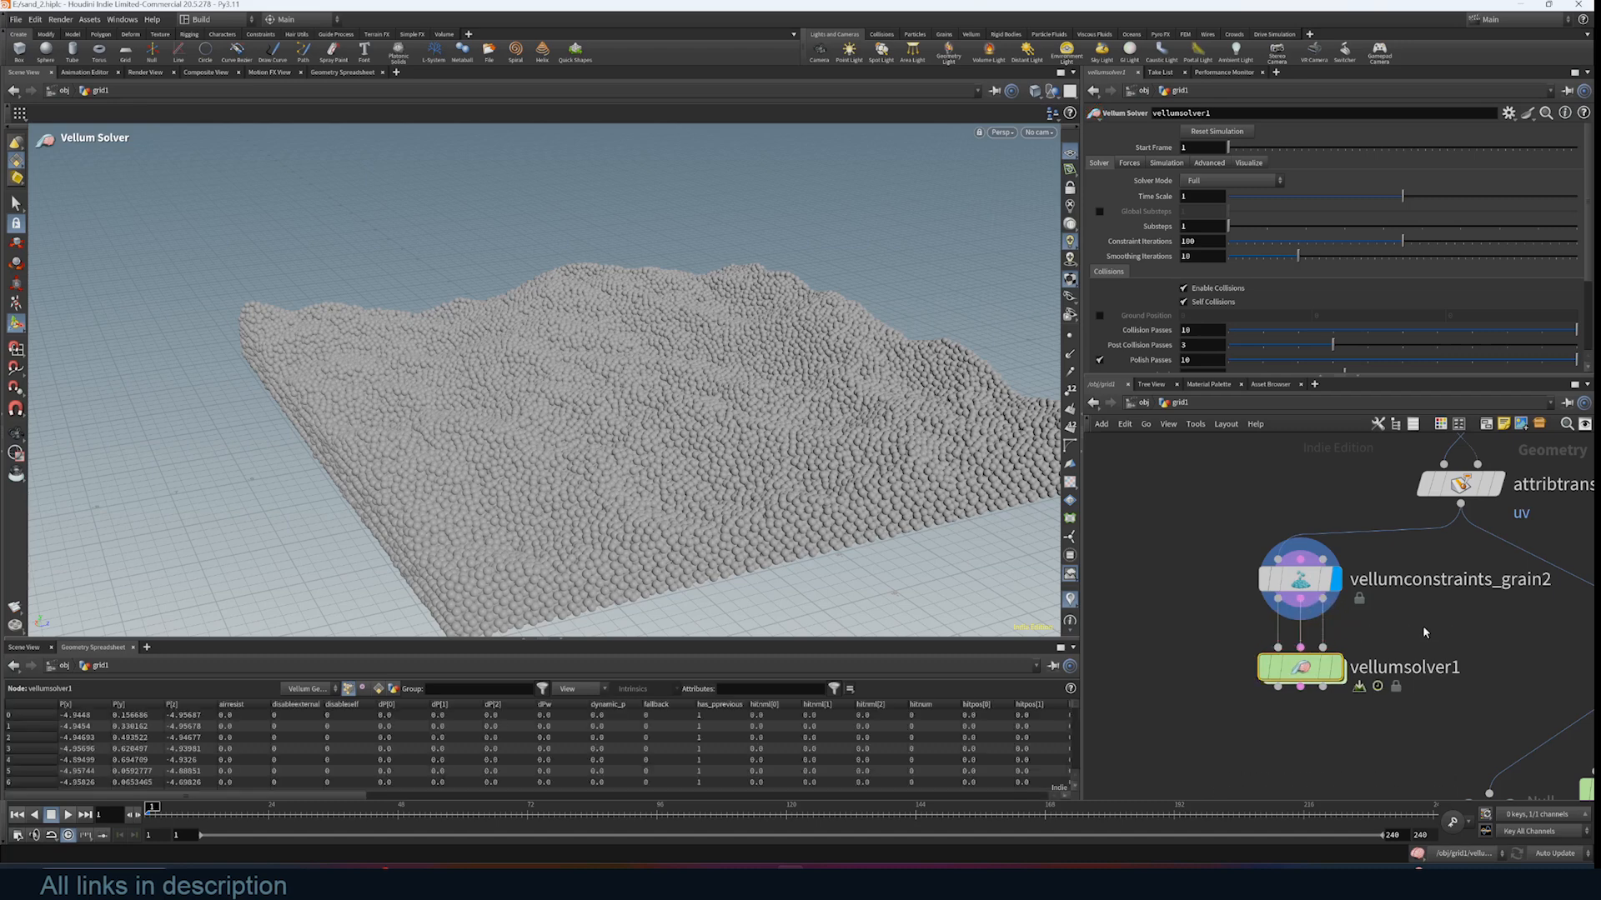
Display the Vellum Solver's result and enable Ground Position in its collision settings
middle_drag(1424, 633, 1458, 570)
click(1372, 605)
middle_drag(1339, 630, 1363, 591)
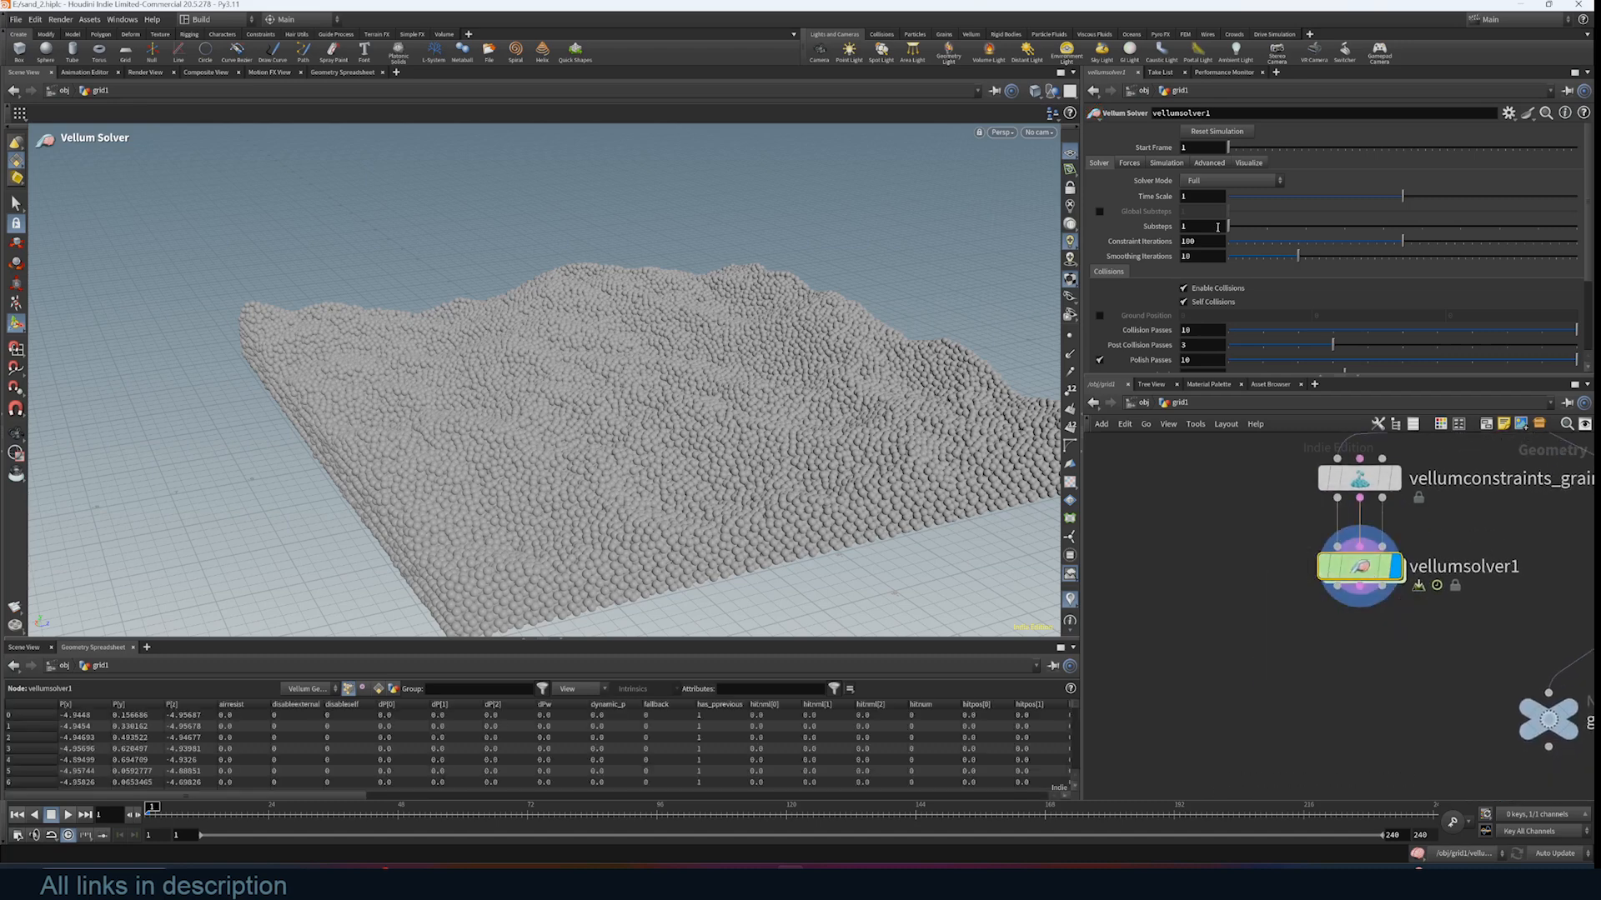
scroll(1217, 227, down, 2)
click(1099, 253)
middle_drag(1288, 642, 1299, 600)
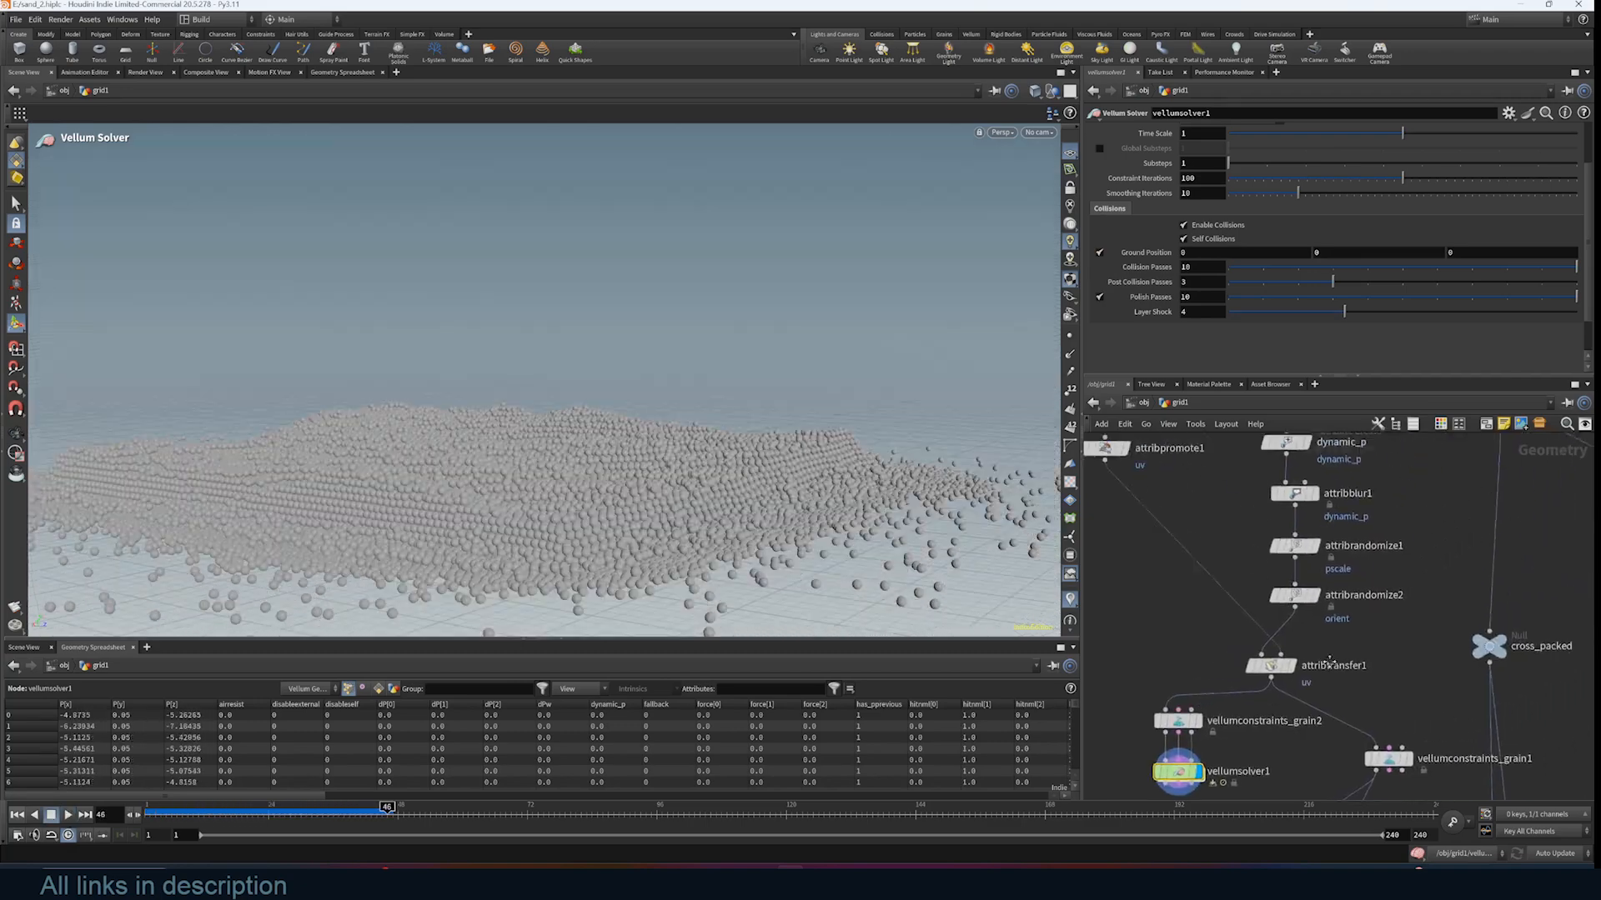
Display transform1 on its own and play the cross's animation, stopping and returning to the first frame
middle_drag(1330, 663, 1288, 798)
scroll(1406, 667, down, 2)
scroll(1409, 669, up, 3)
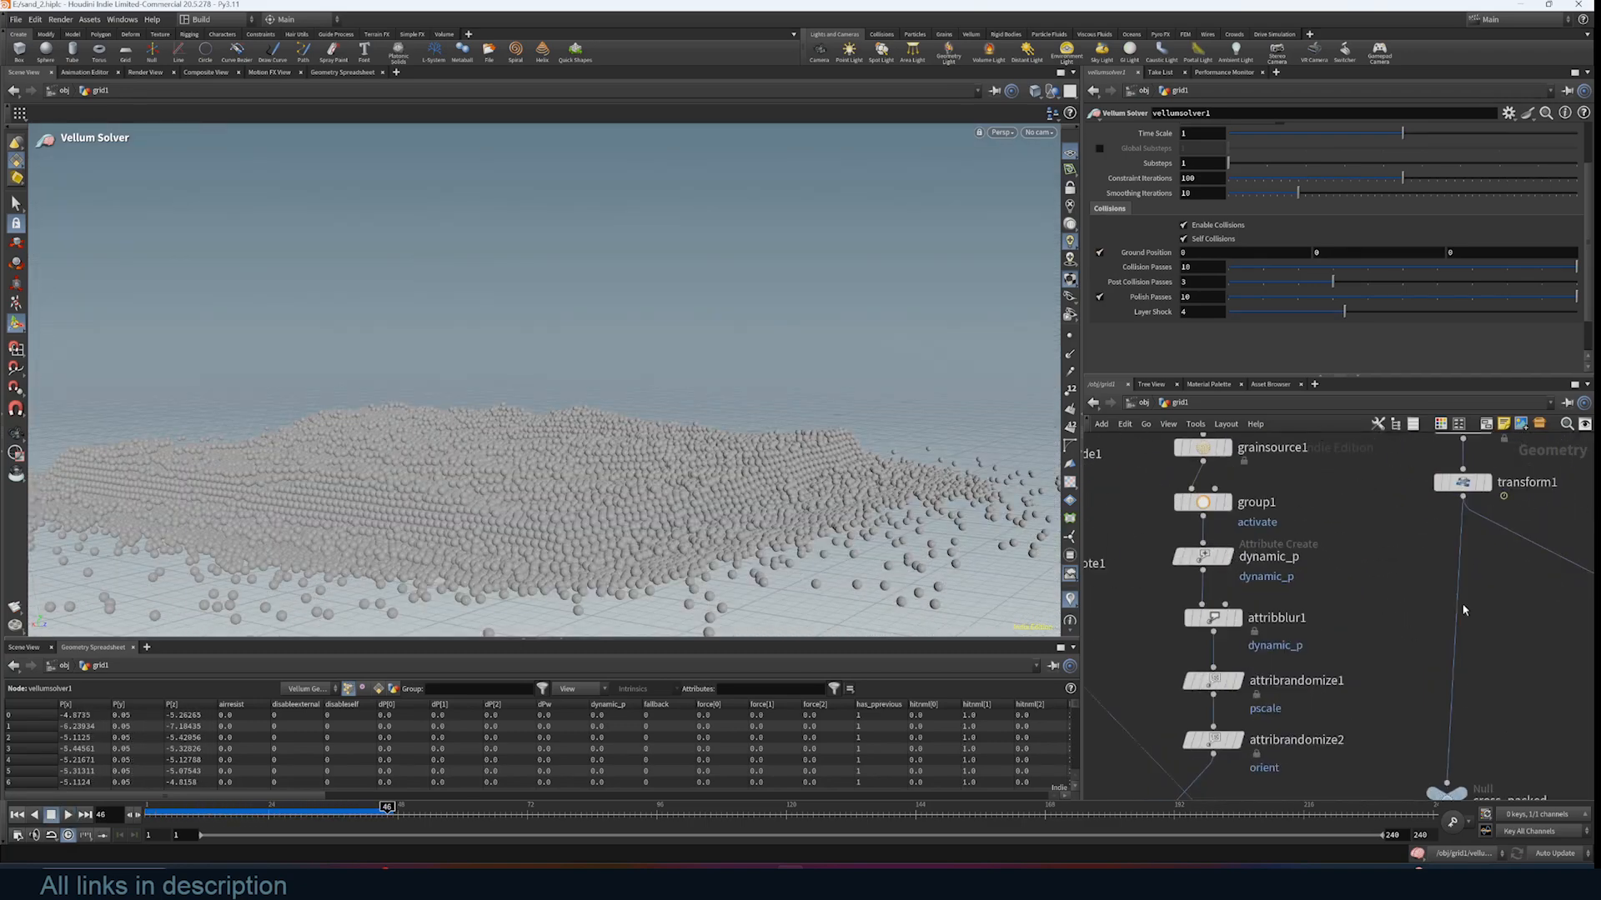
click(1488, 485)
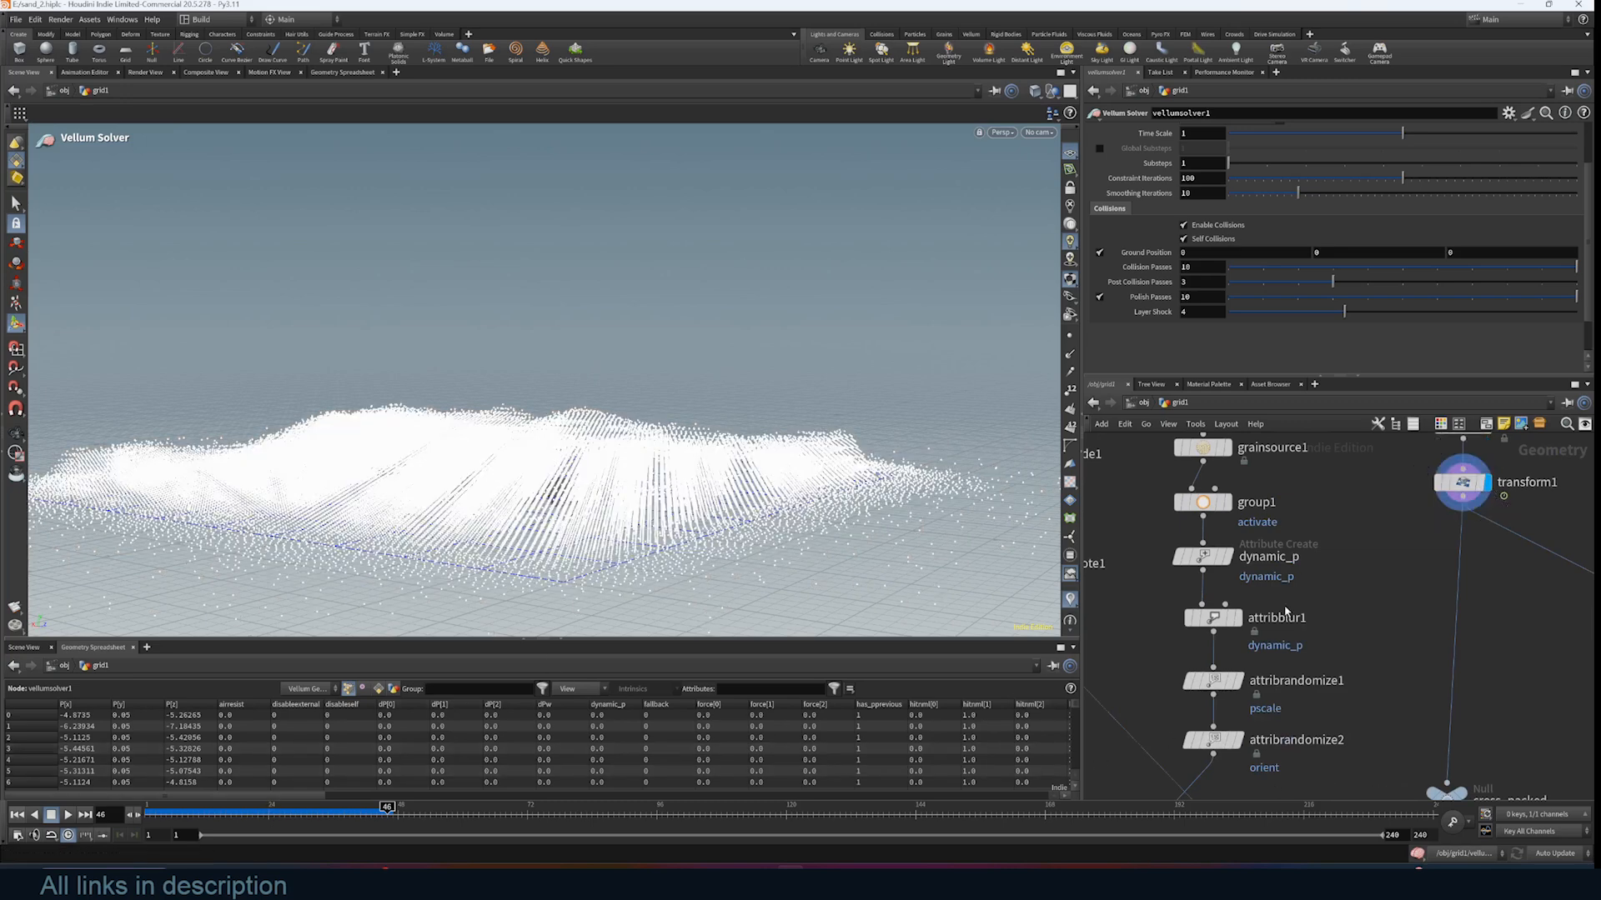
click(1460, 497)
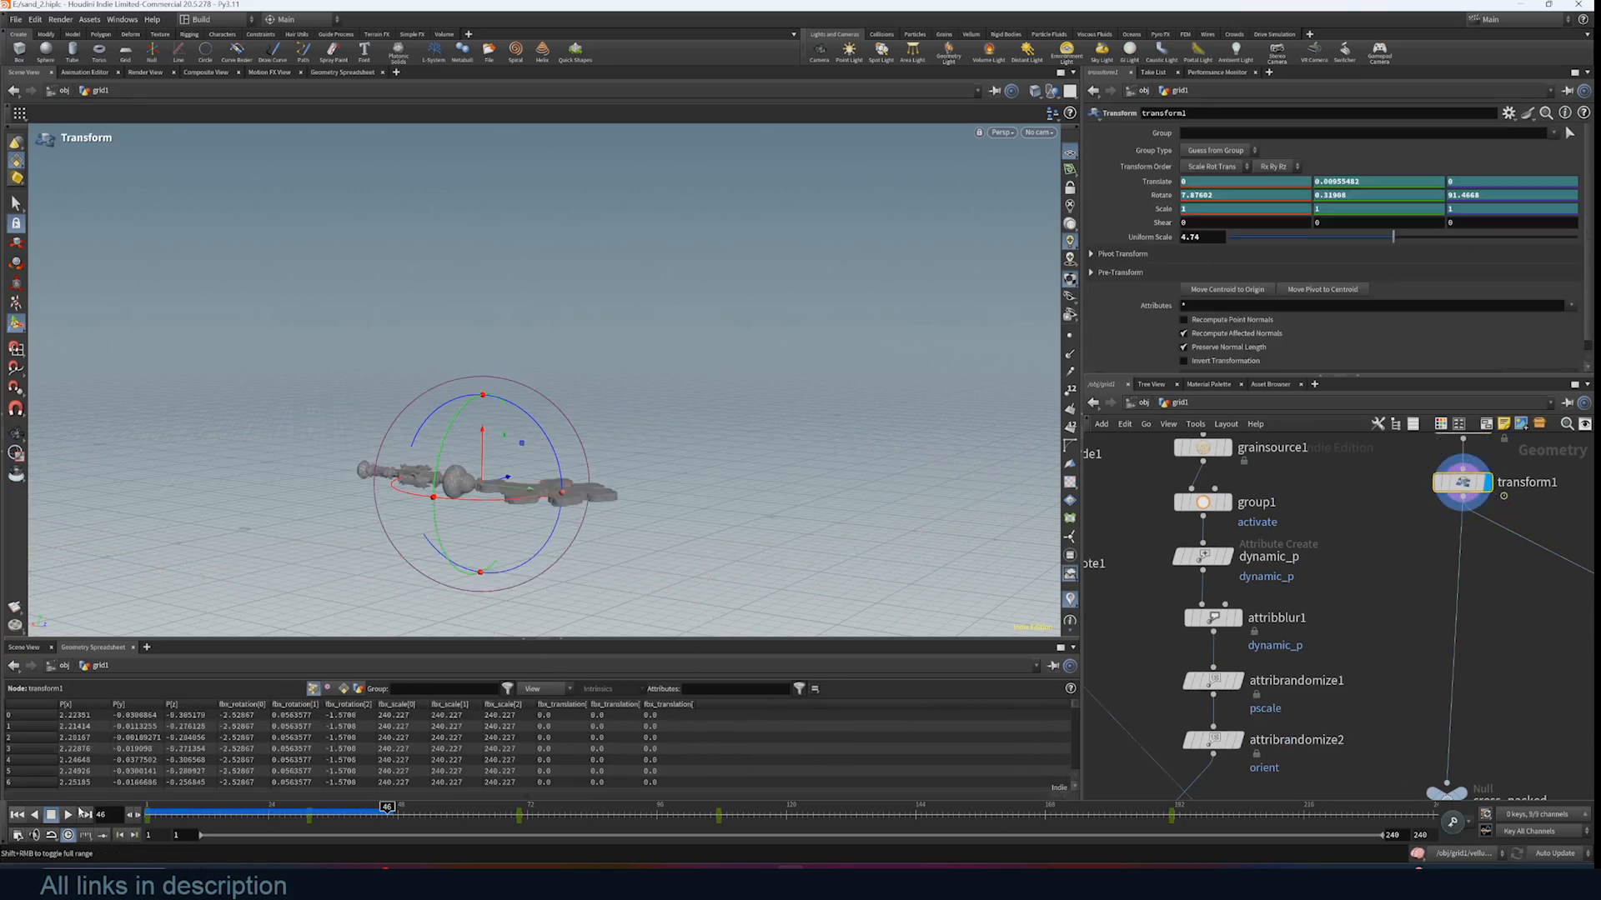
click(70, 814)
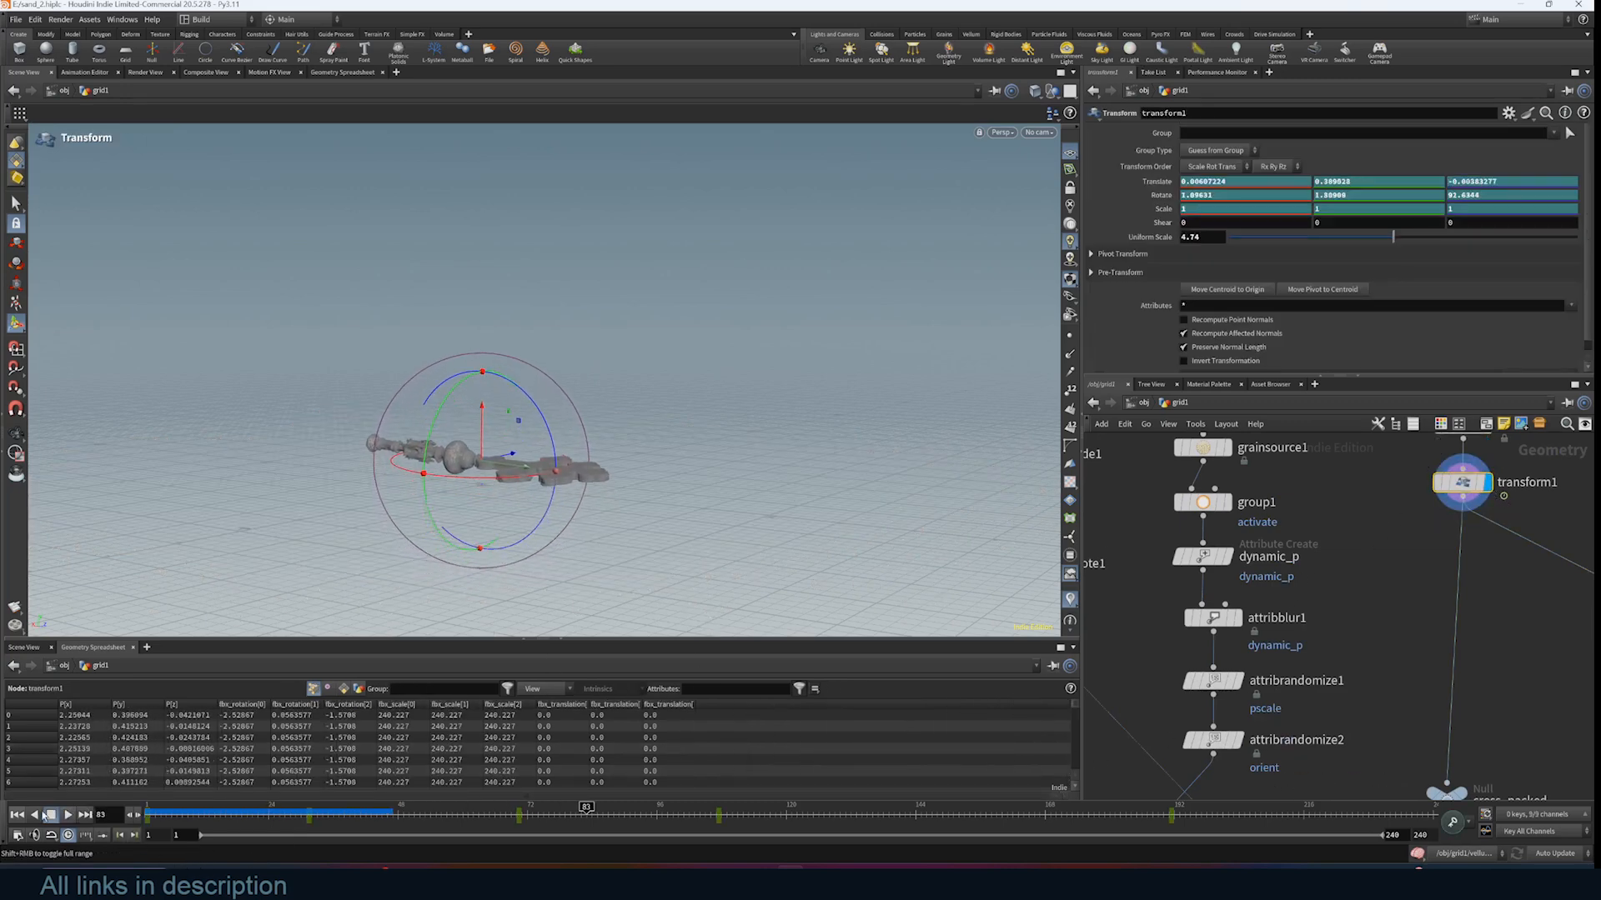
click(47, 815)
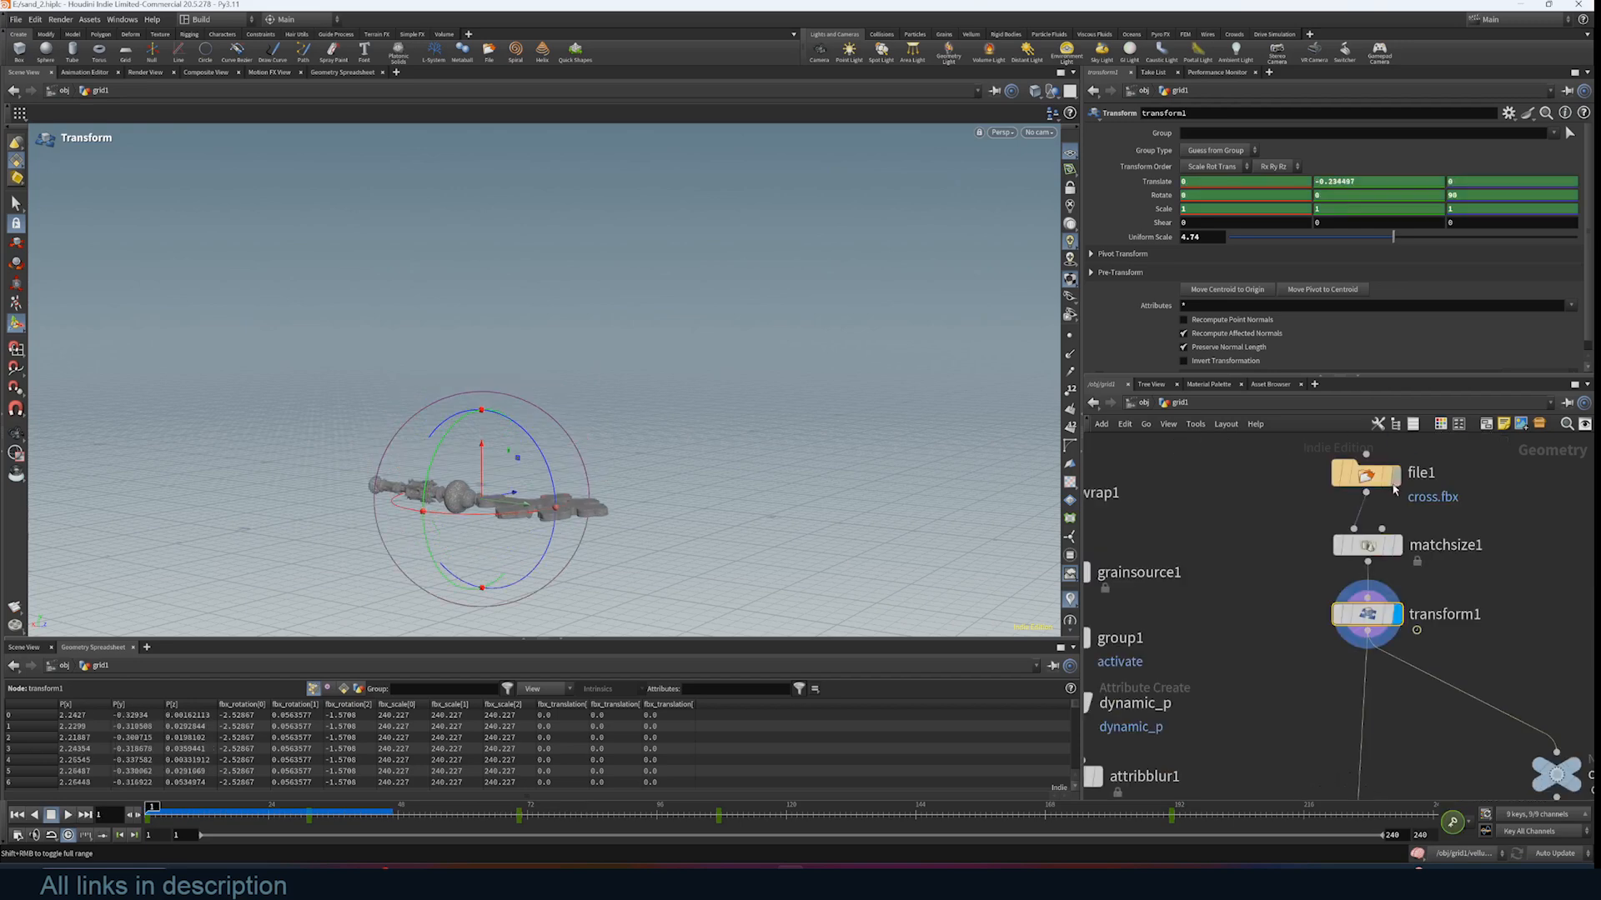
Compare the cross geometry at file1, matchsize1 and transform1 by displaying each node in turn
click(1396, 485)
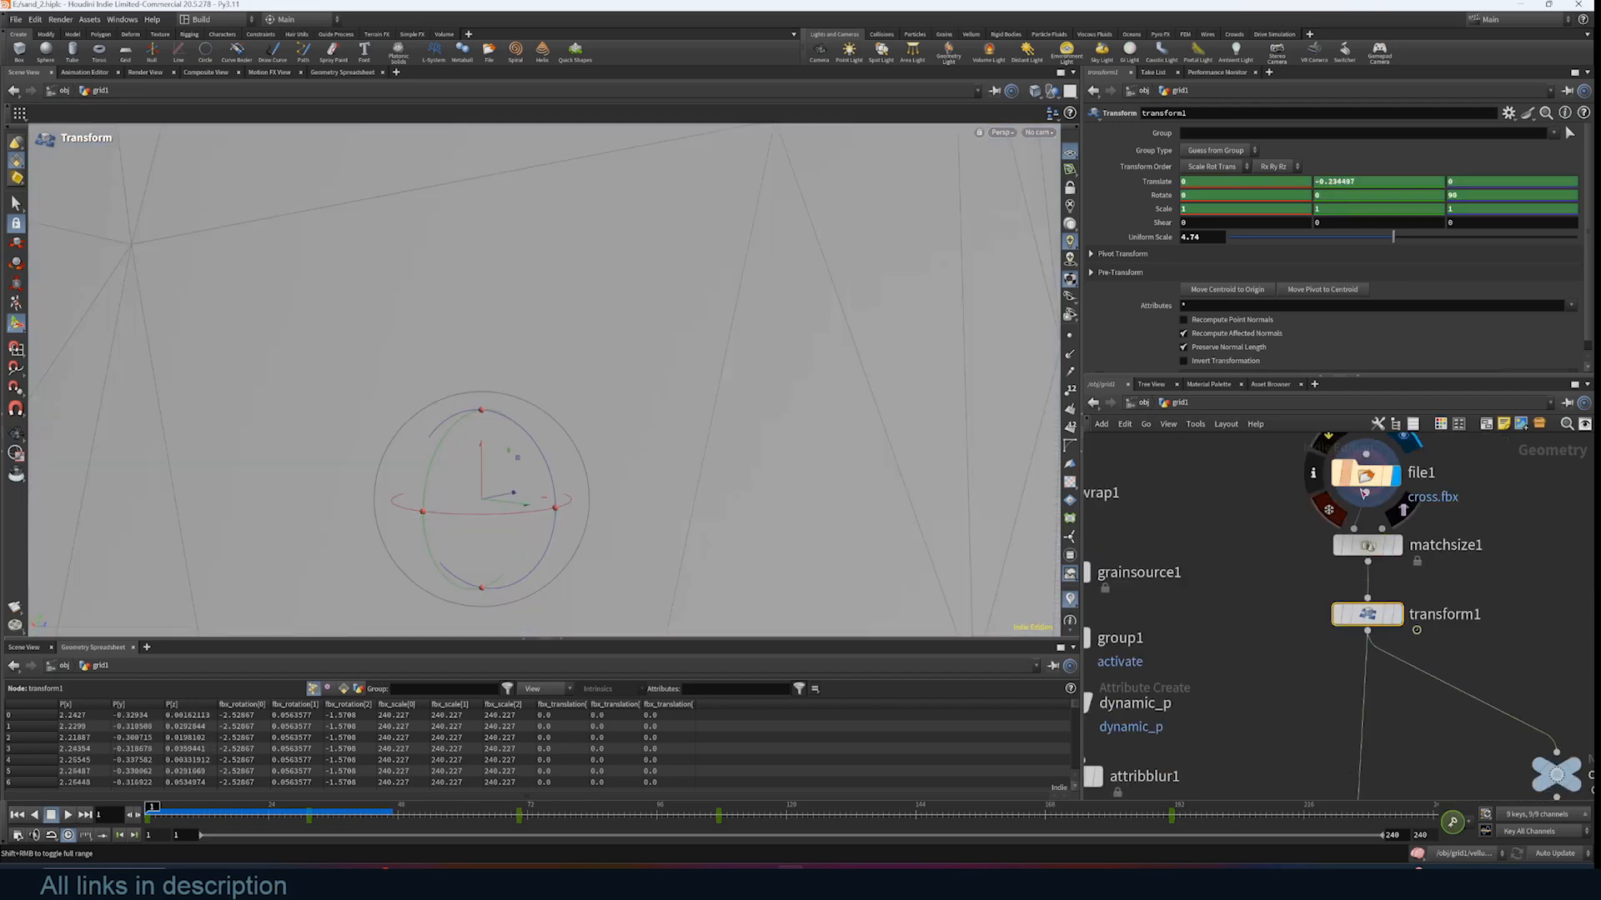
click(1397, 547)
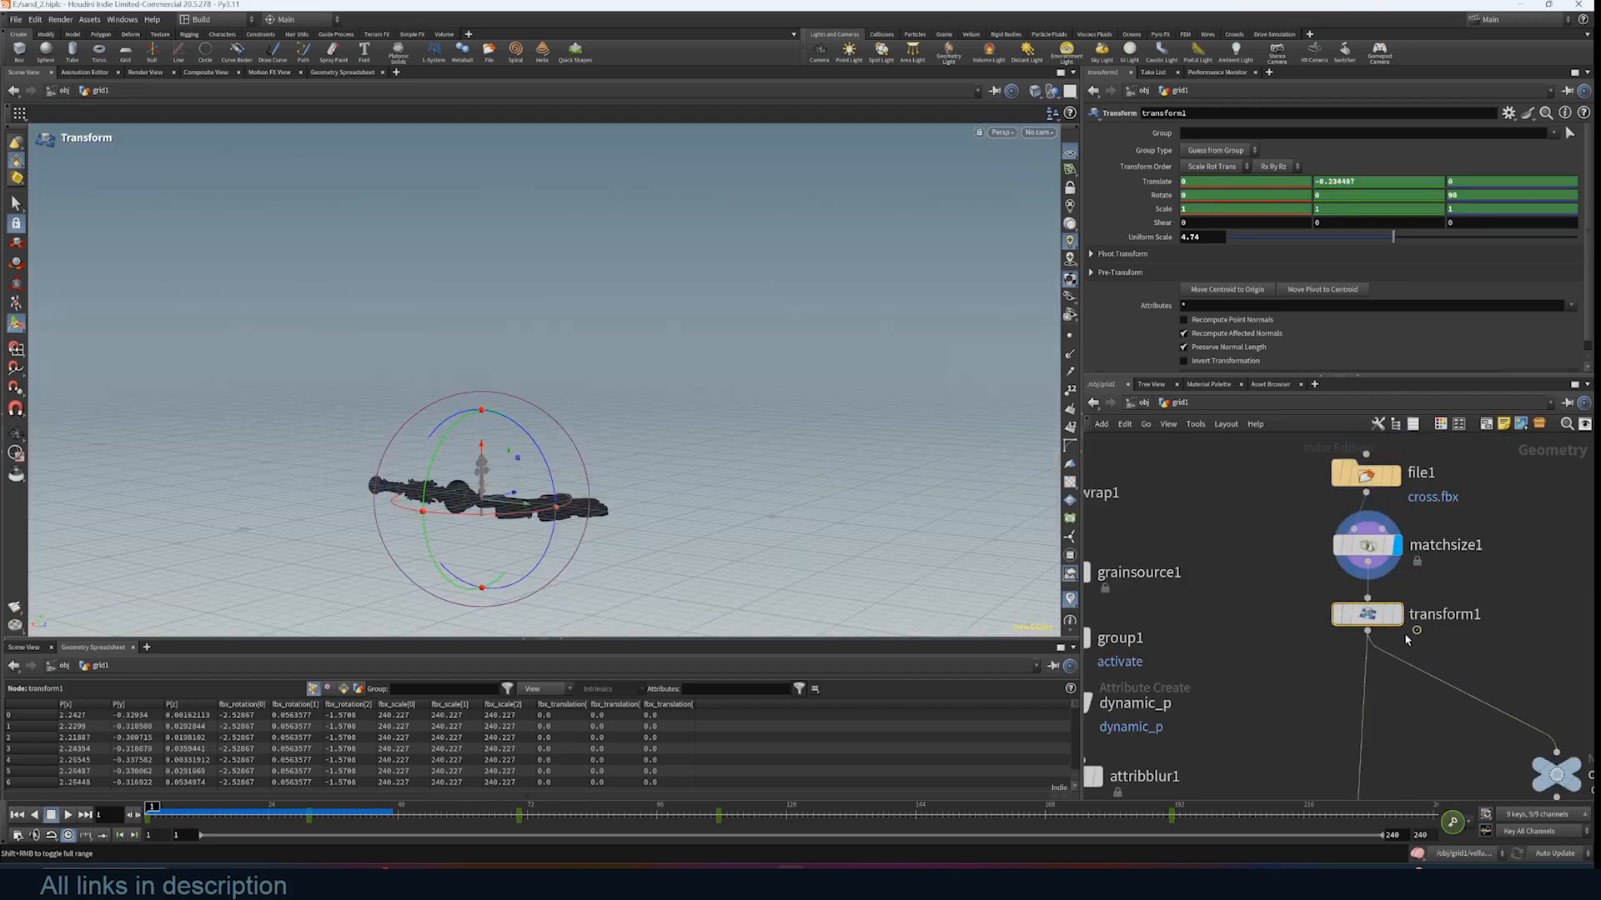
click(1397, 615)
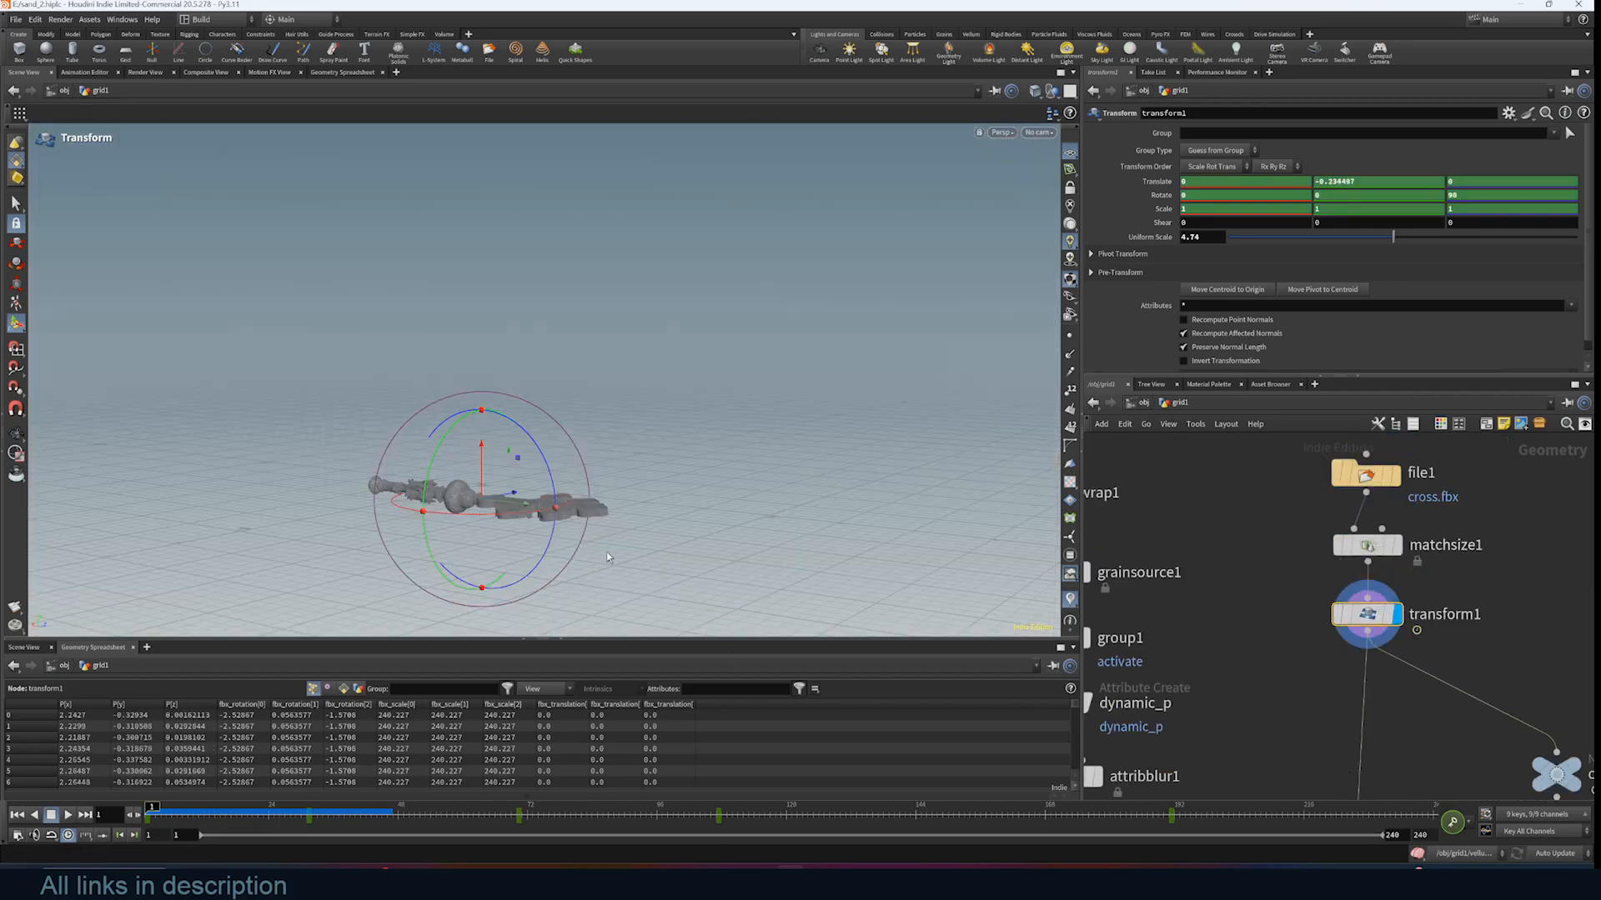
Connect transform1's output to the collision input of the new Vellum Configure Grain node
scroll(1377, 713, down, 2)
middle_drag(1377, 715, 1503, 615)
middle_drag(1481, 687, 1463, 631)
scroll(1483, 610, down, 2)
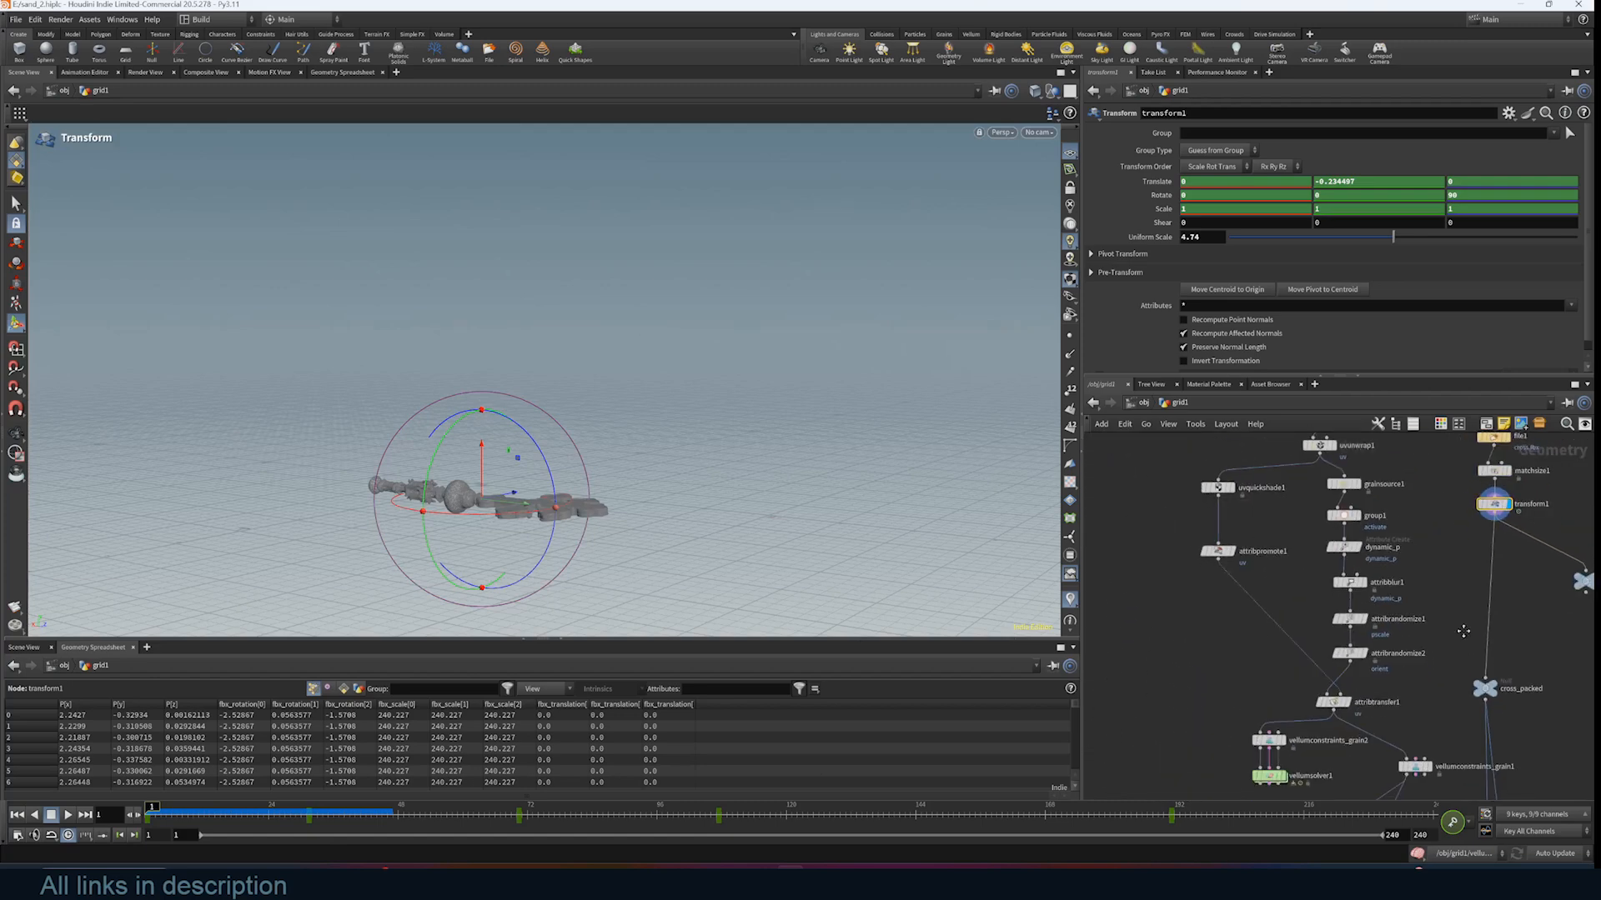
drag(1496, 514, 1459, 635)
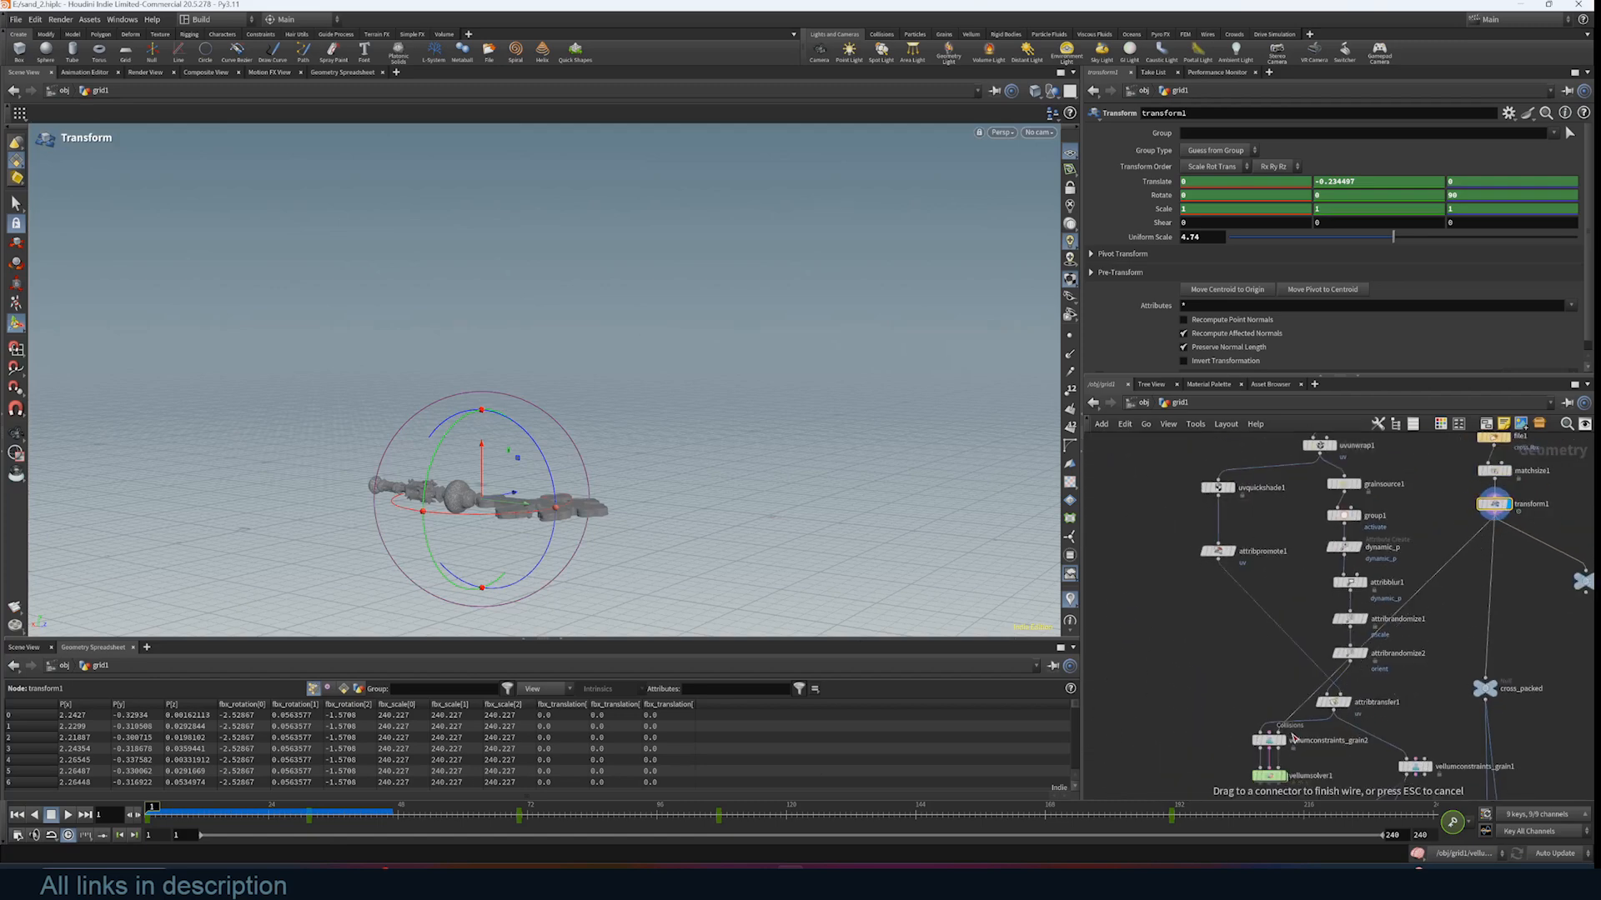
scroll(1339, 747, up, 3)
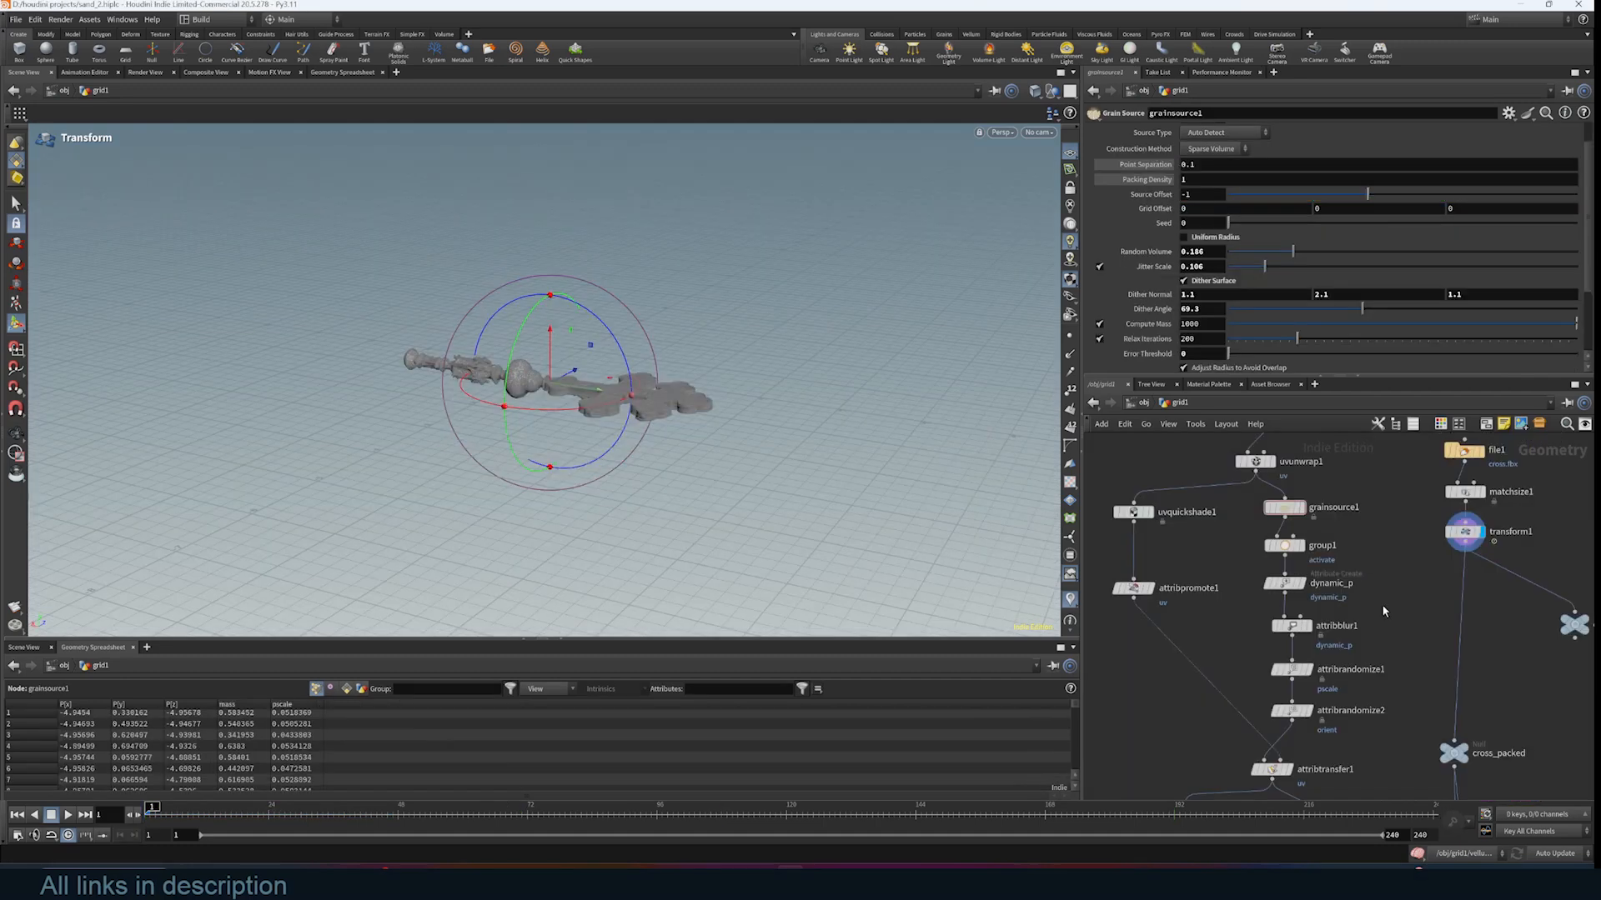
middle_drag(1438, 678, 1457, 658)
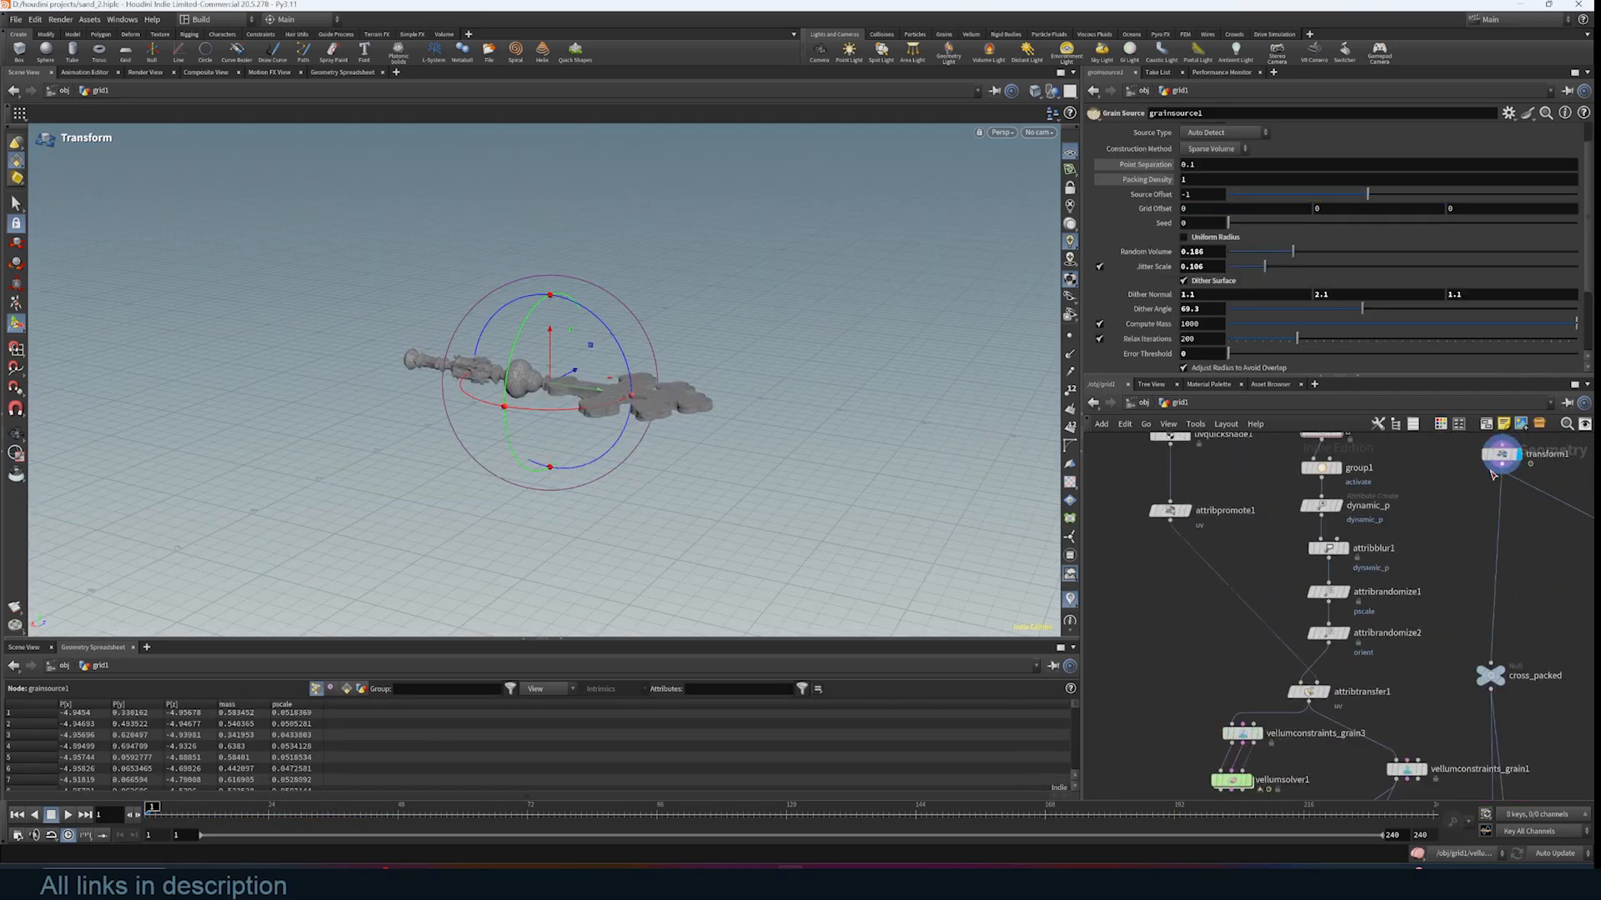
drag(1493, 474, 1267, 729)
middle_drag(1296, 743, 1316, 678)
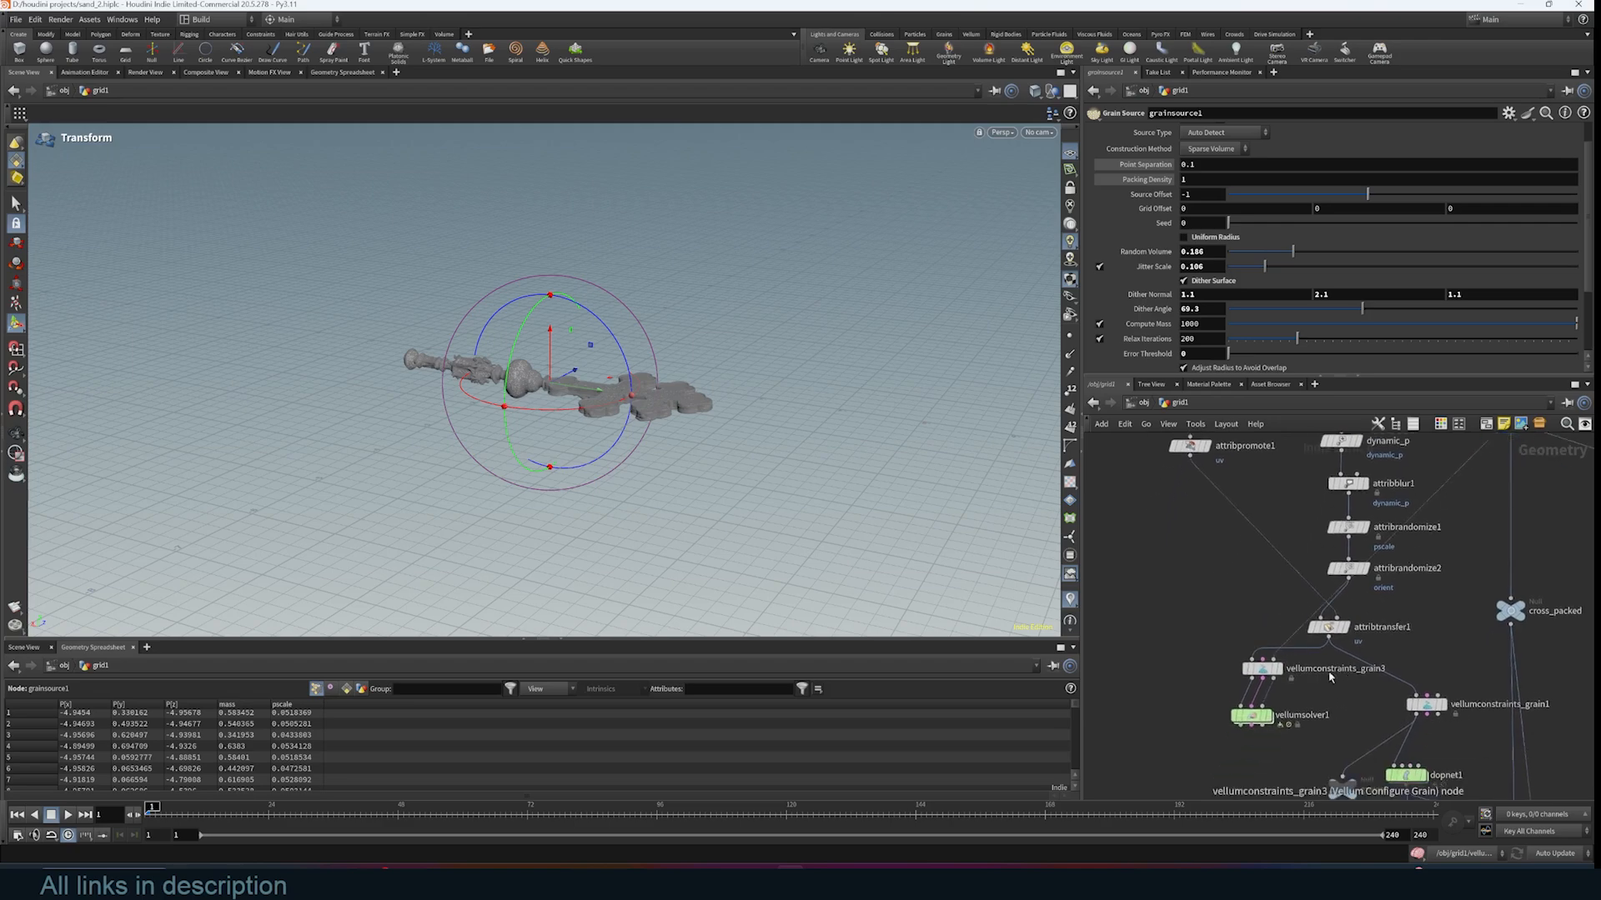
Display vellumsolver1 and play the grain simulation with the cross as collider, and return to the first frame
click(1273, 720)
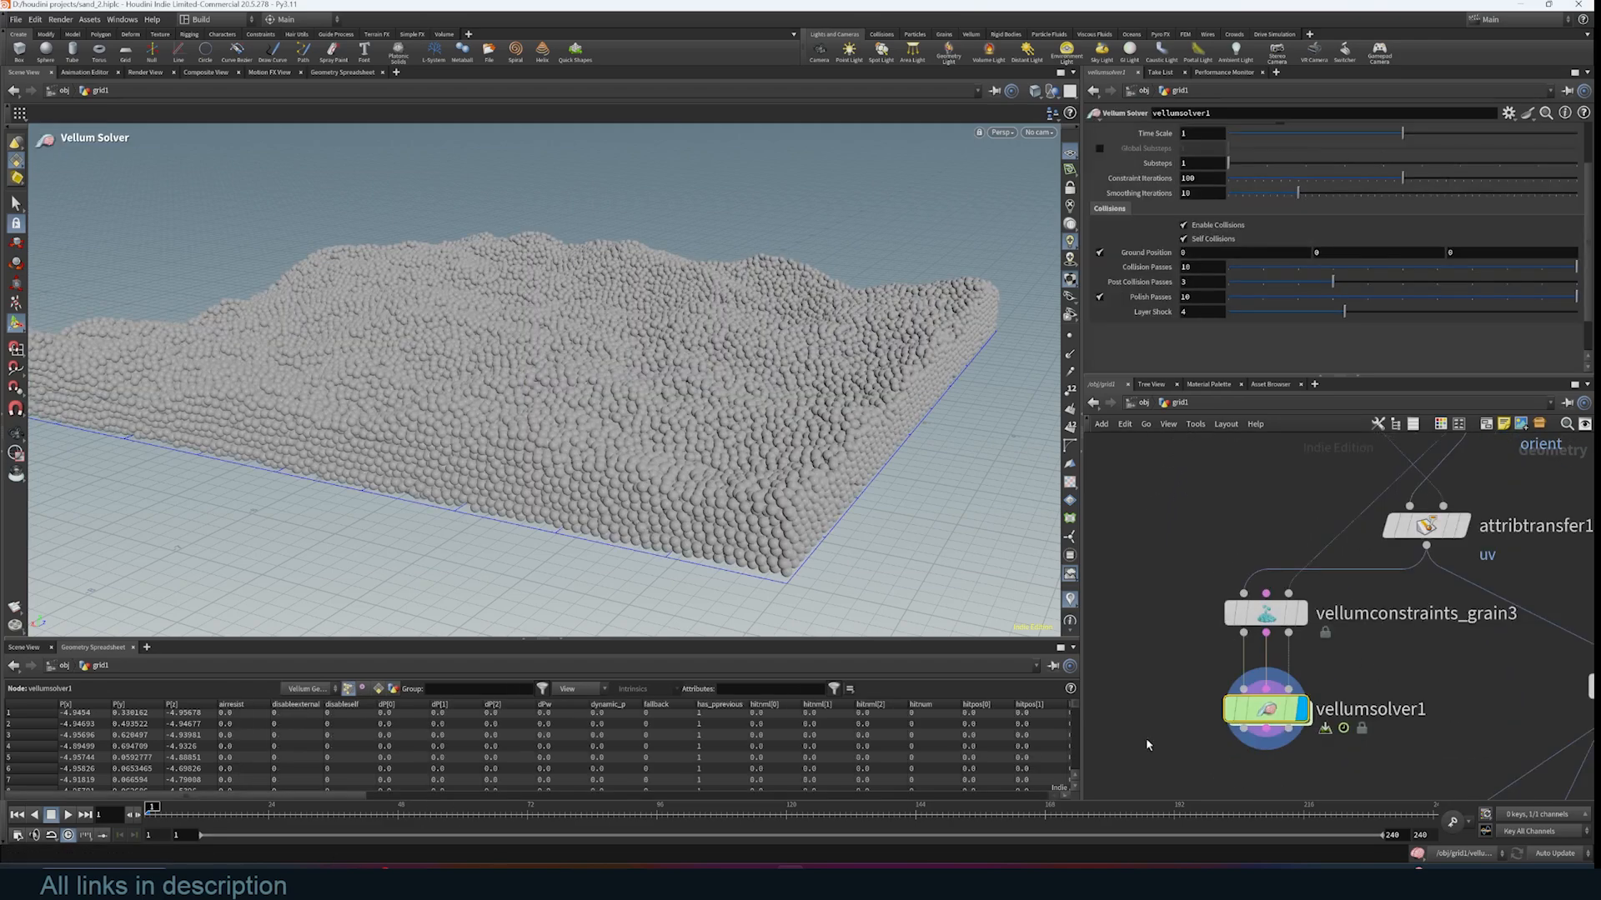
click(69, 814)
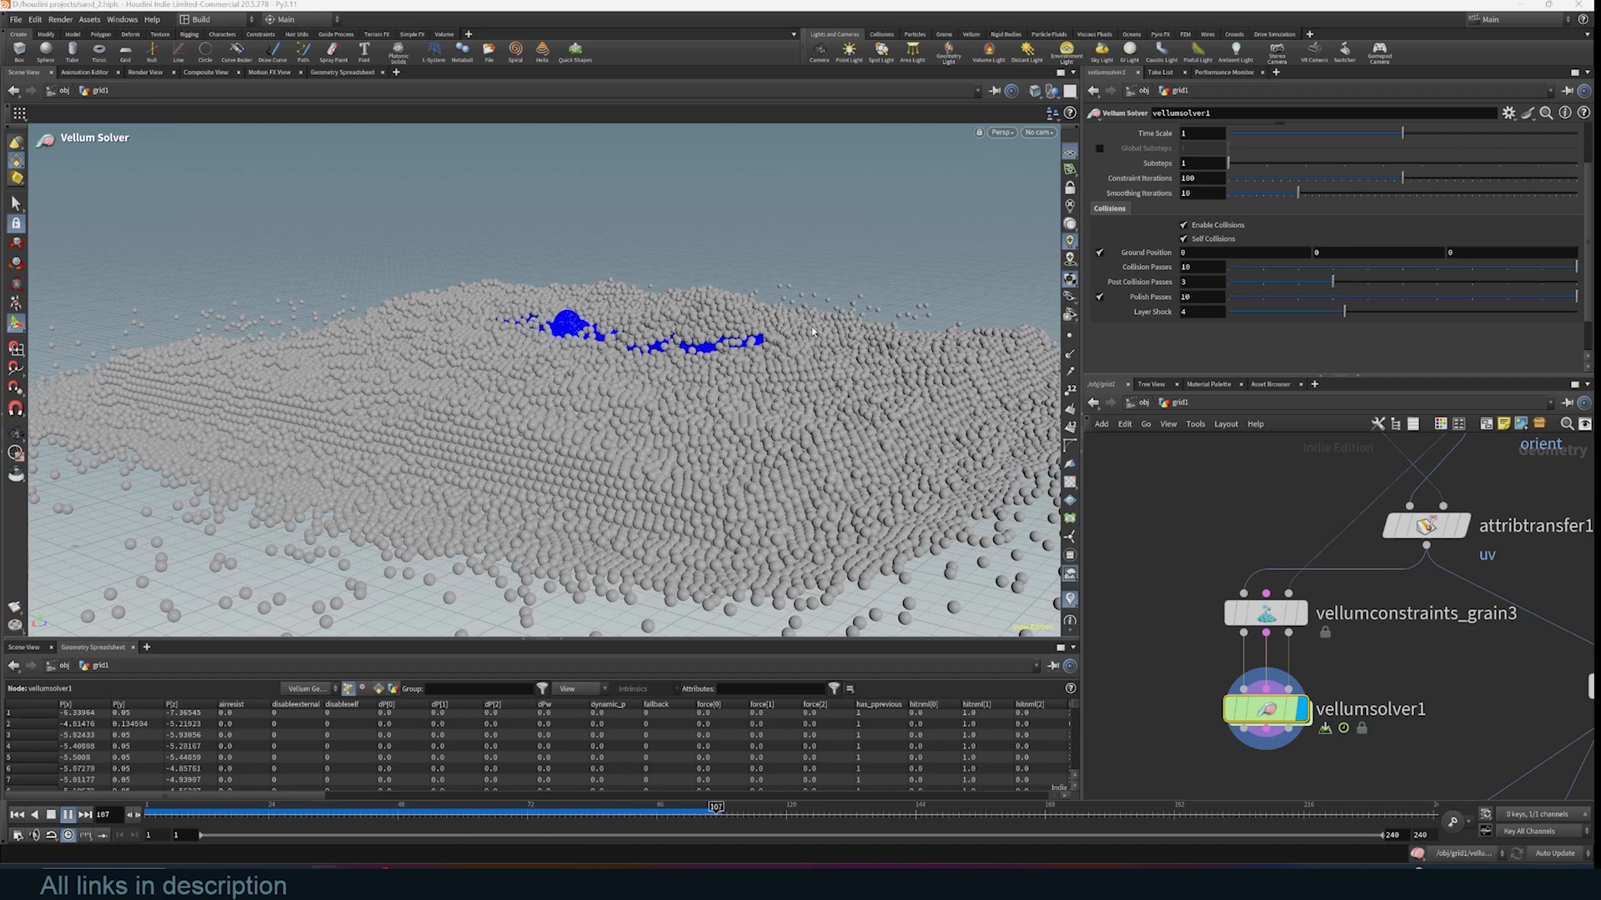
click(47, 817)
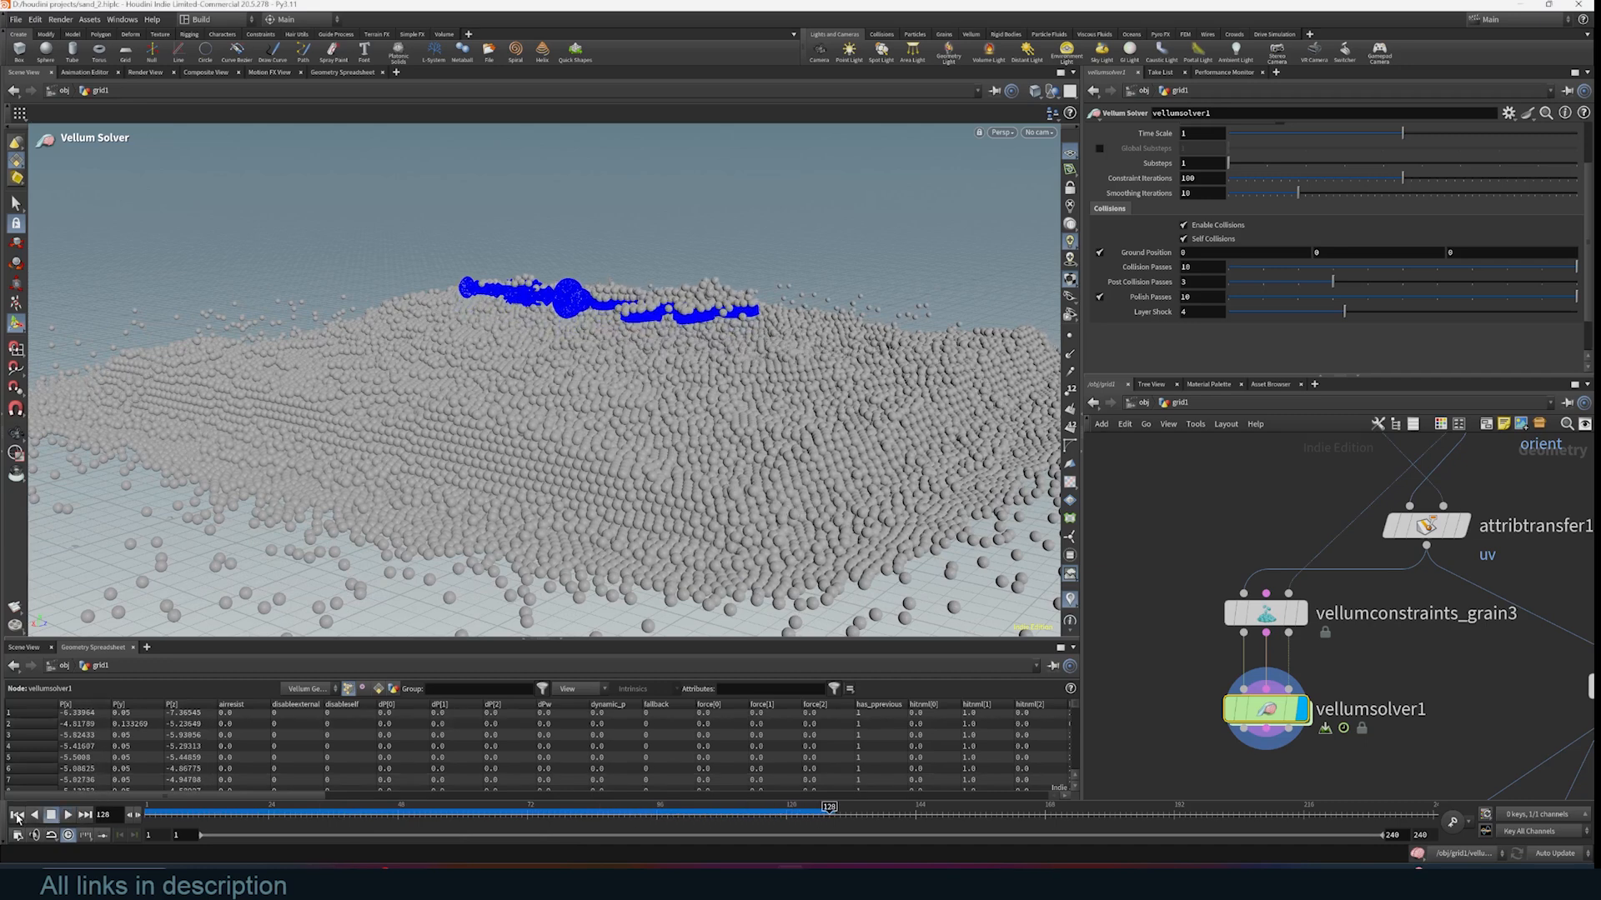
click(15, 816)
Set grainsource1's Point Separation to 0.05
click(1265, 614)
scroll(1334, 617, down, 5)
middle_drag(1409, 467, 1412, 573)
scroll(1373, 634, up, 3)
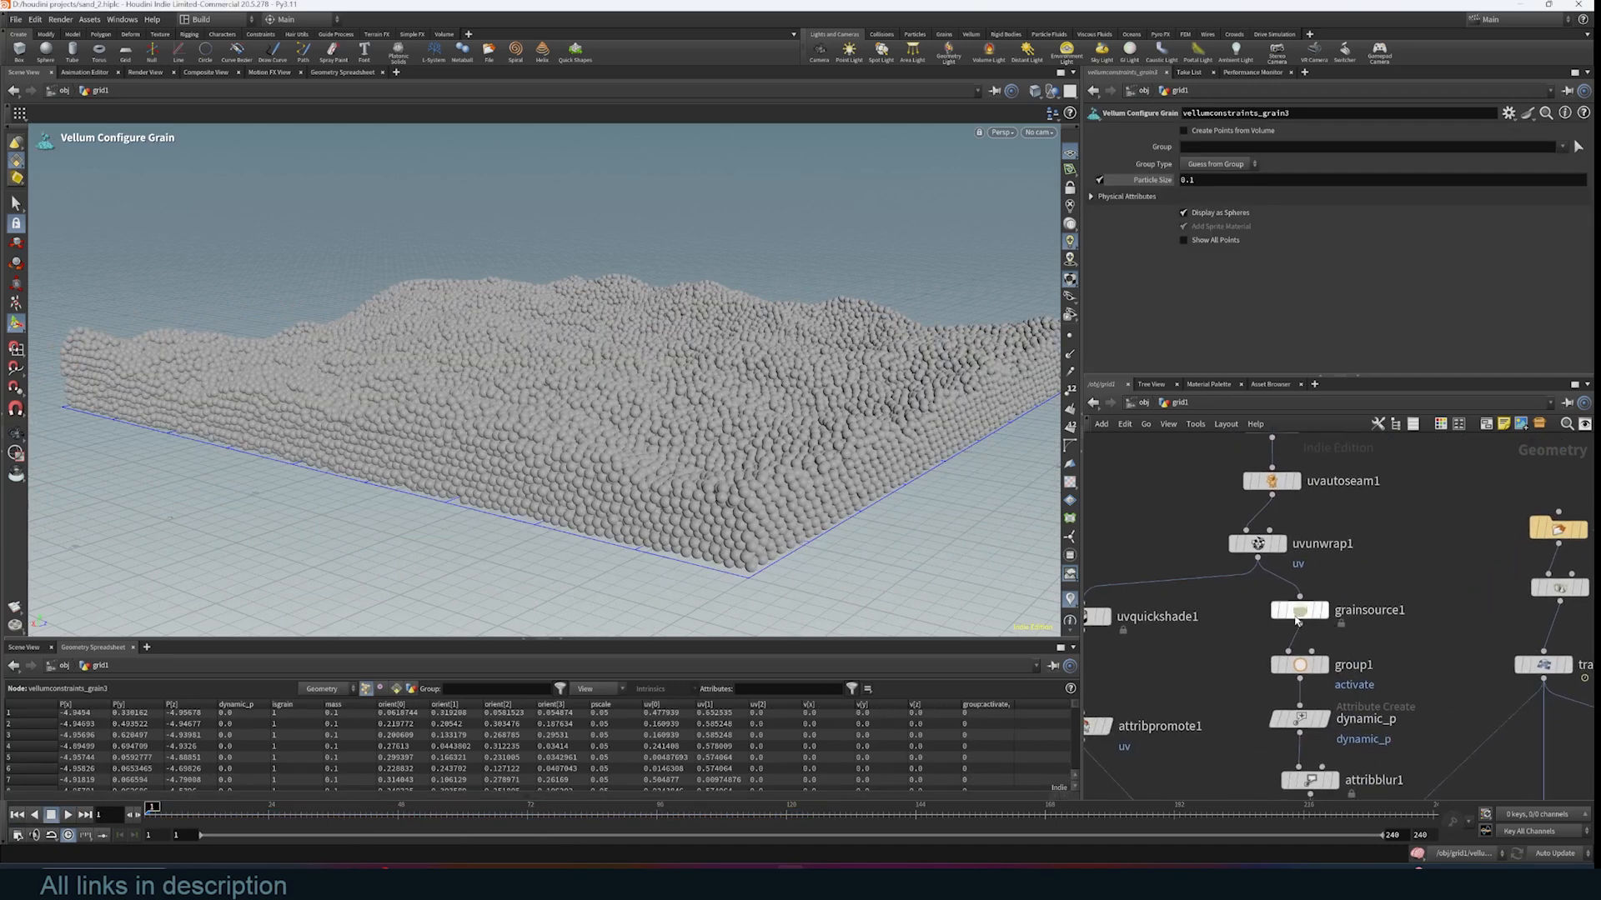
click(1298, 611)
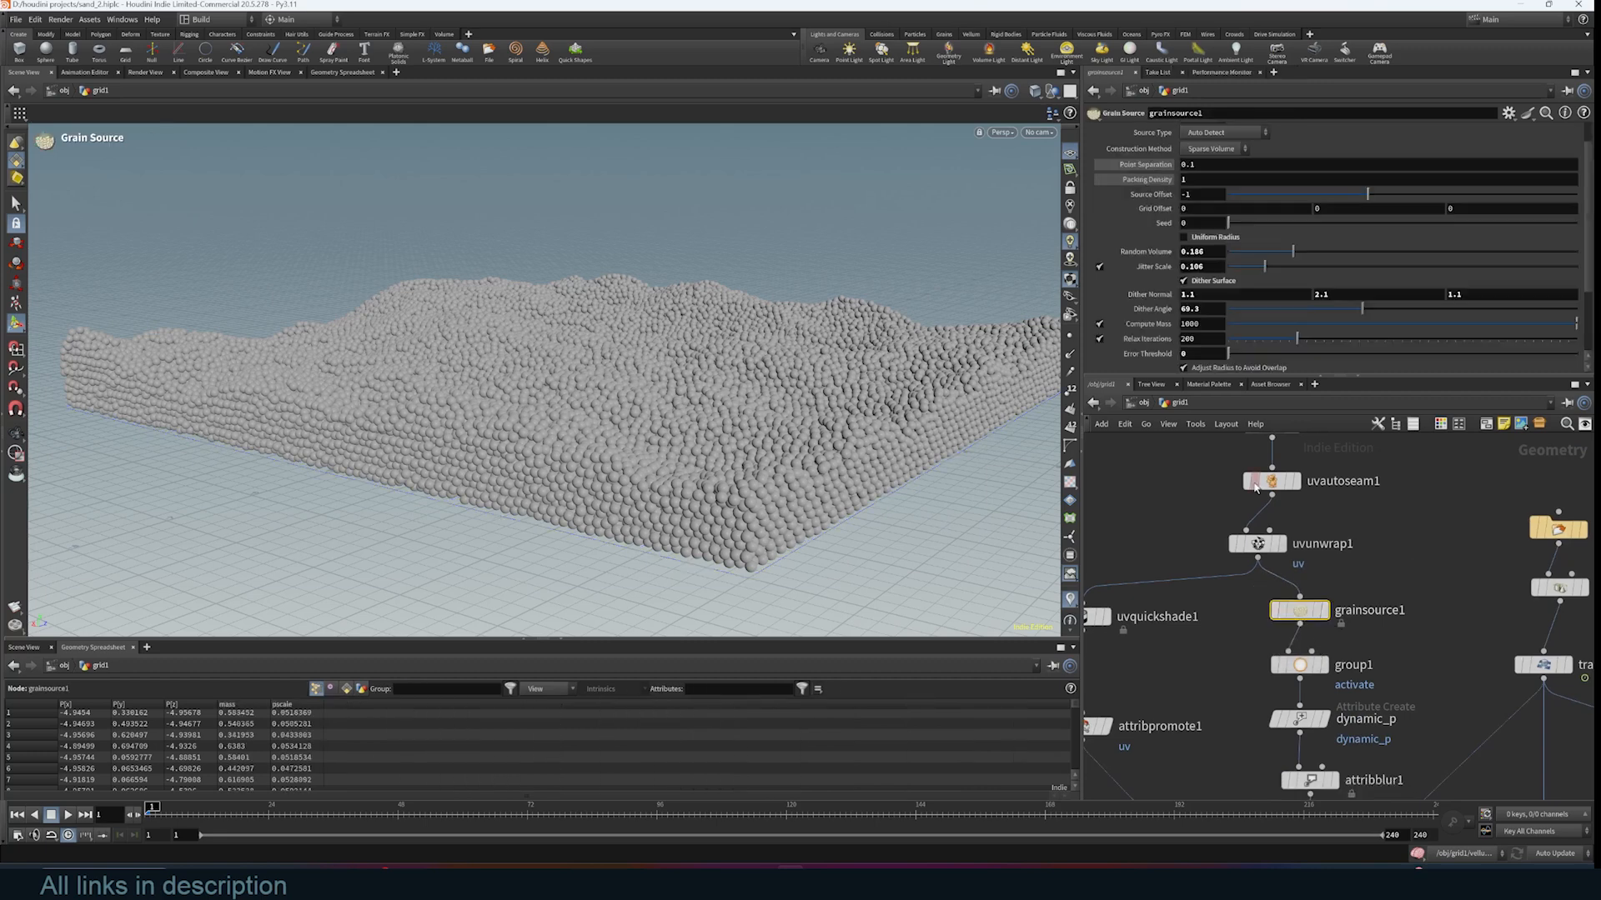
click(1193, 165)
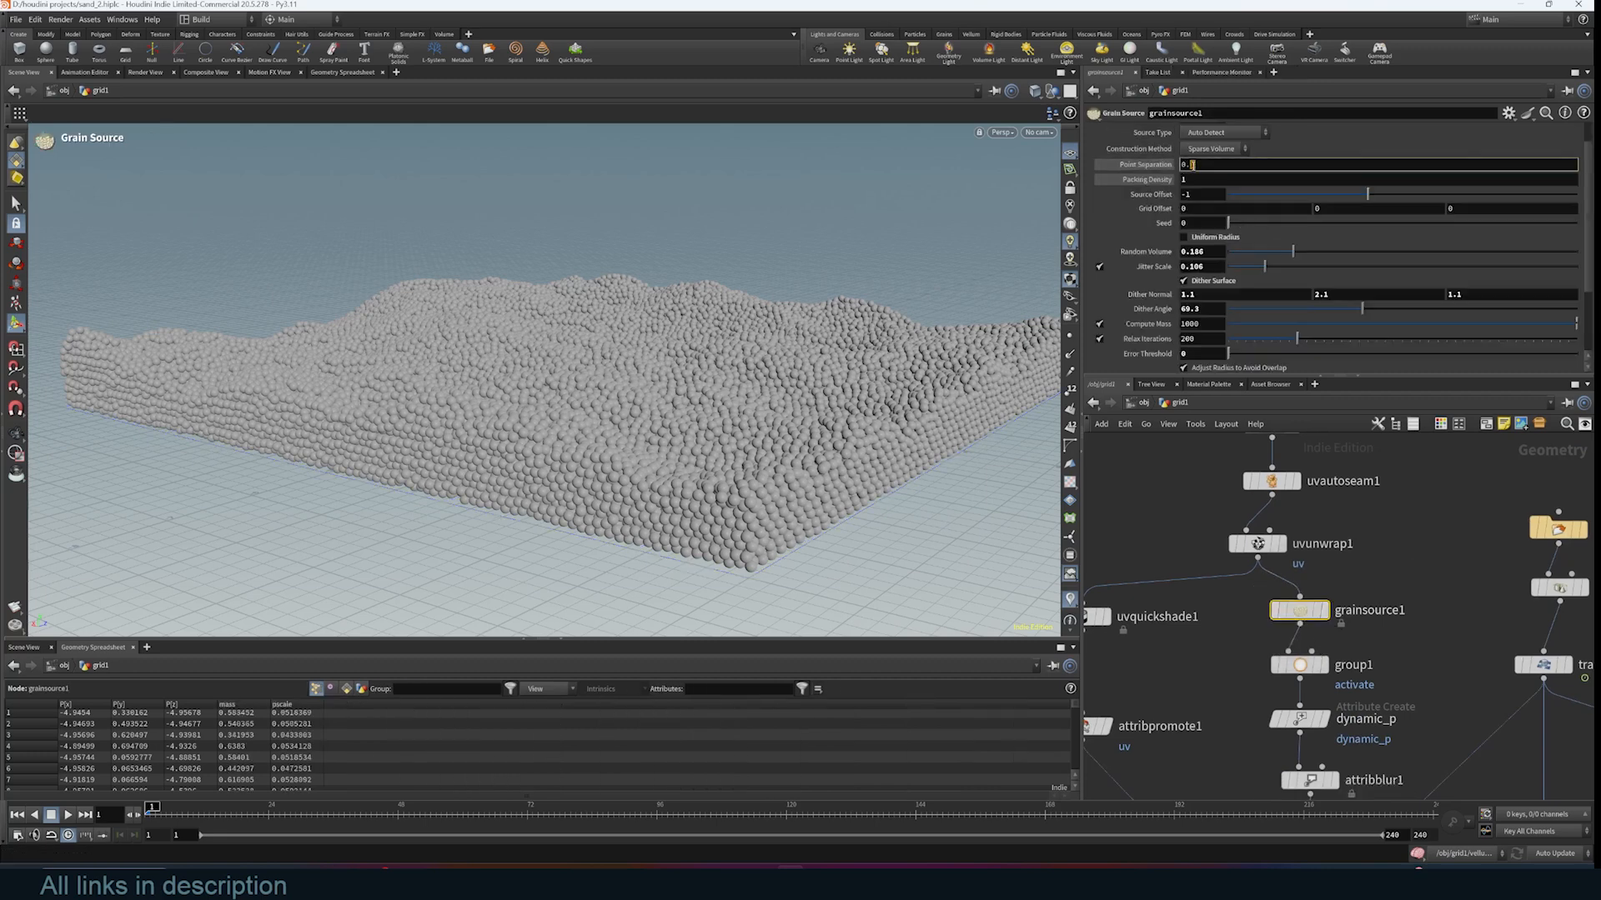
key(Return)
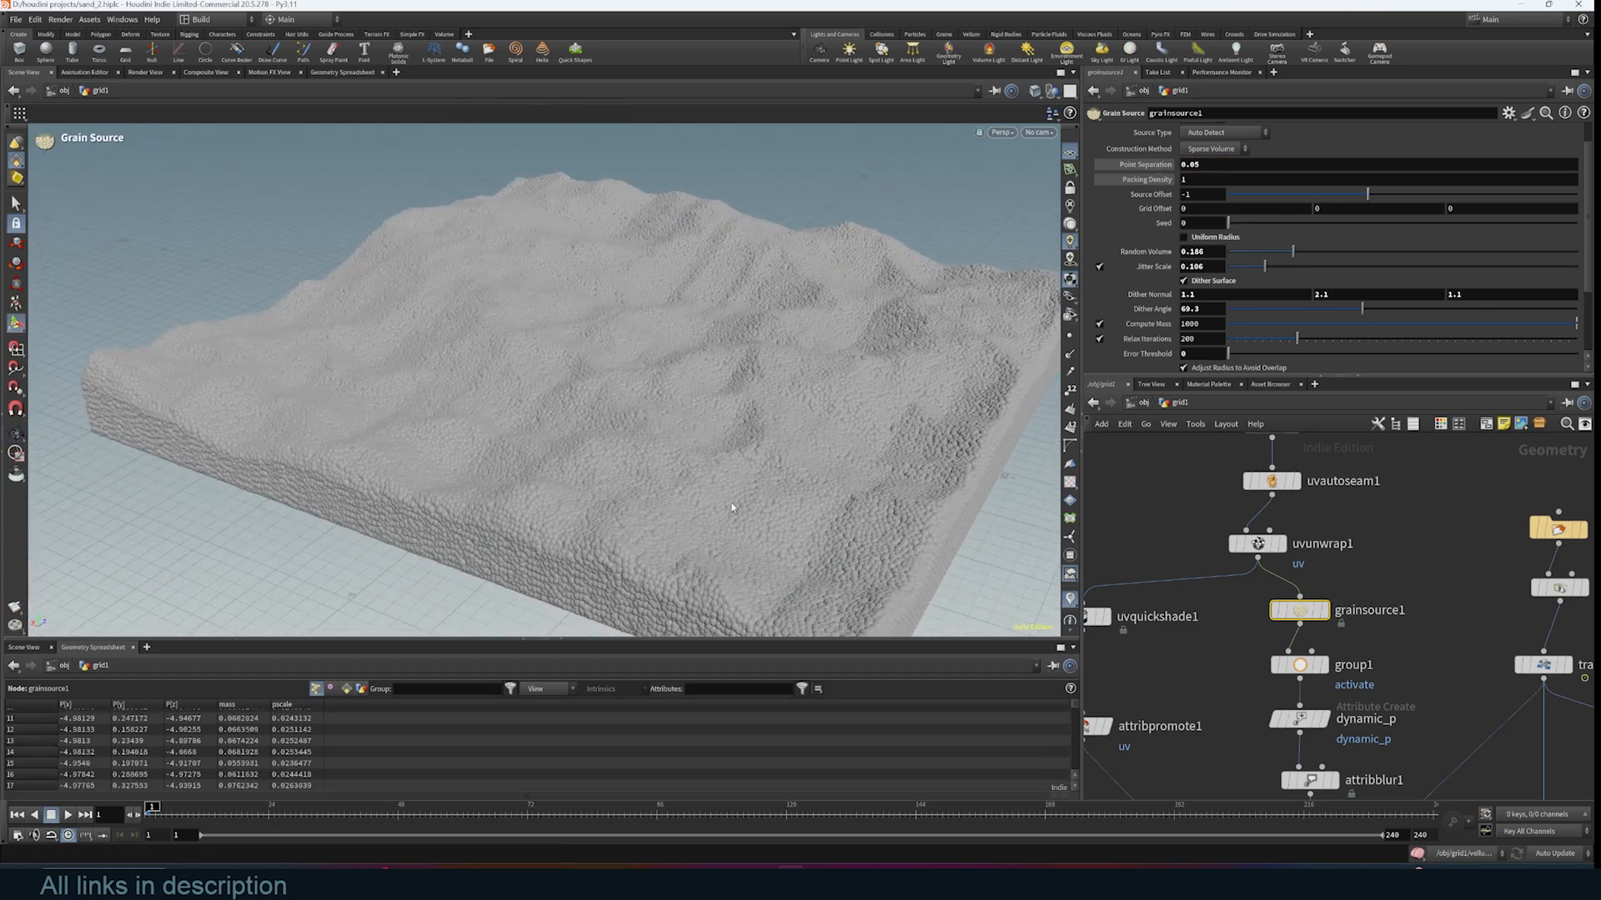
Set the Particle Size of vellumconstraints_grain3 to 0.05 and inspect the finer grains from a lower angle
scroll(1203, 677, down, 8)
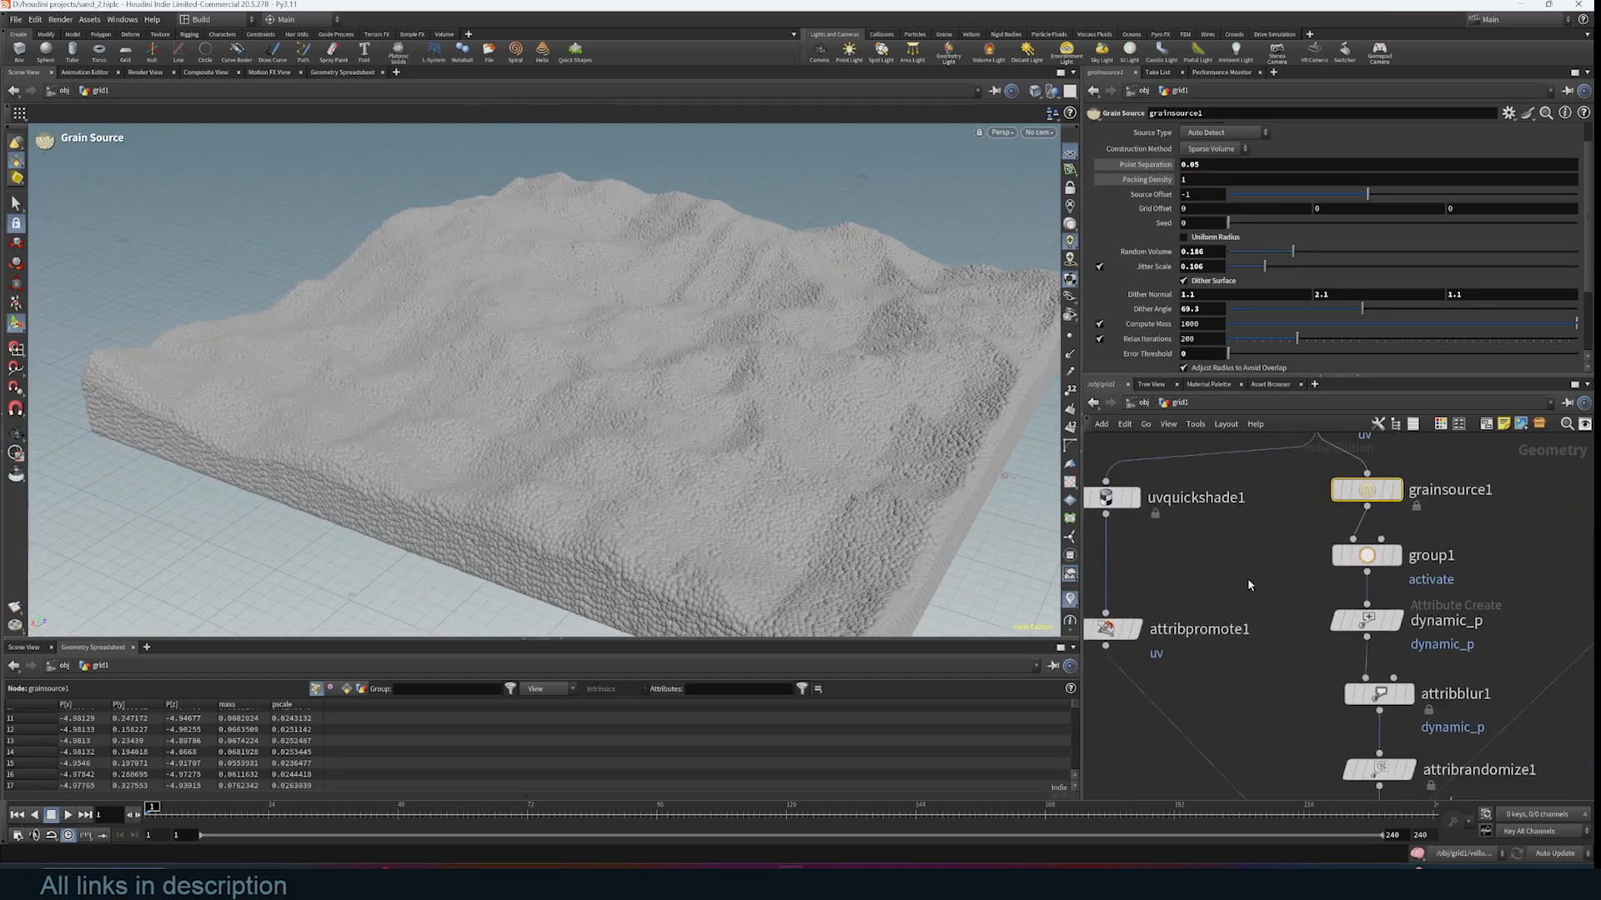
click(1208, 684)
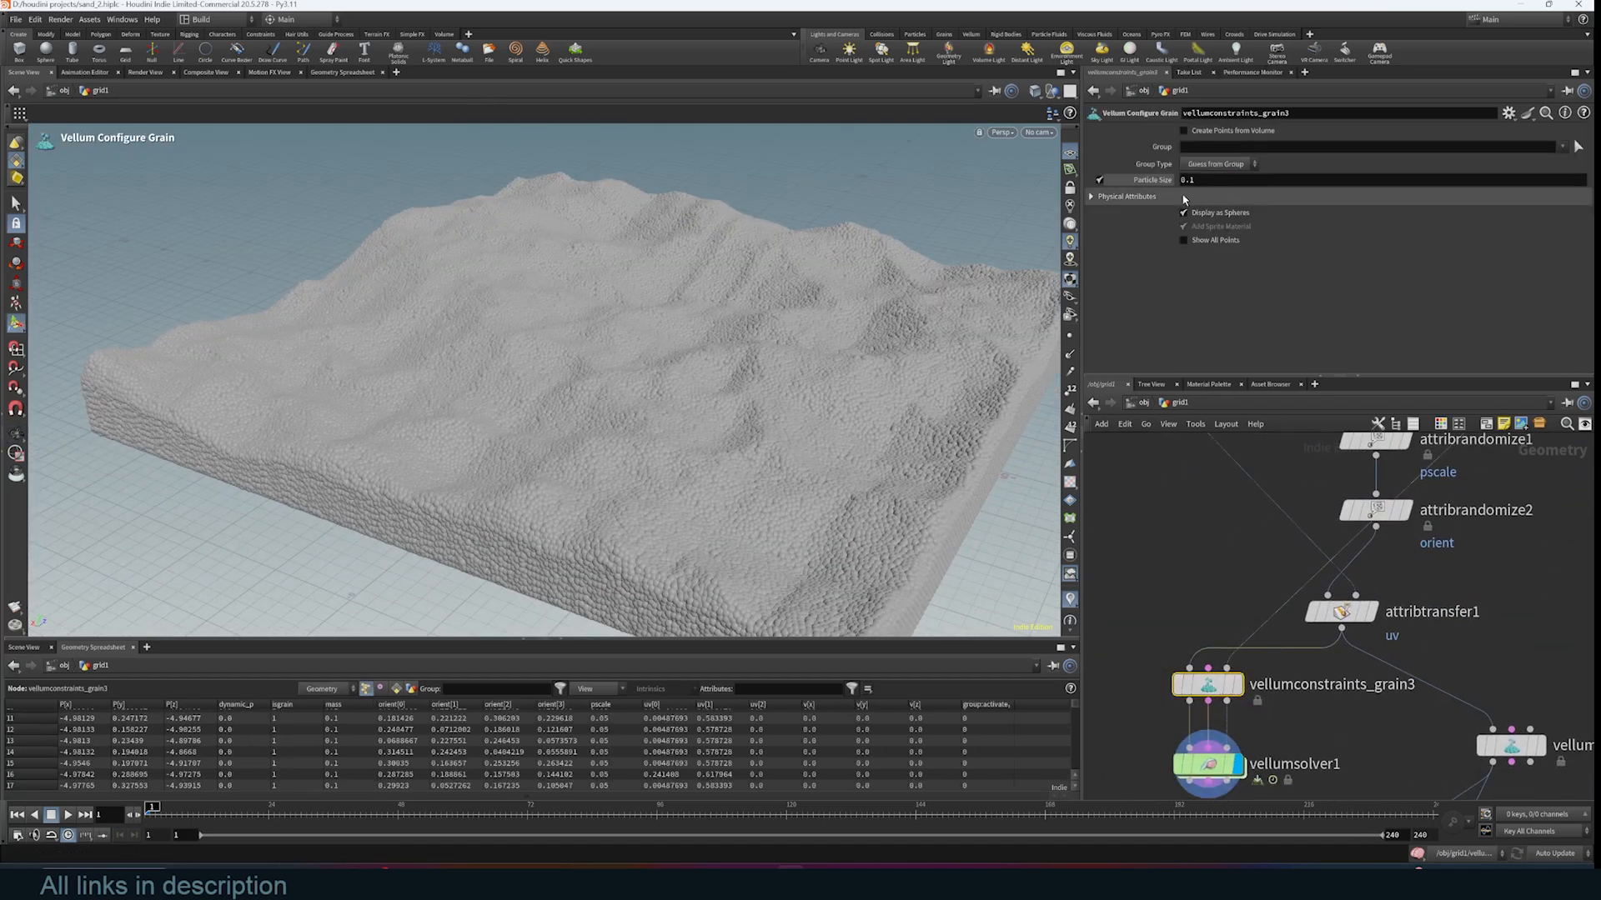
double_click(1190, 180)
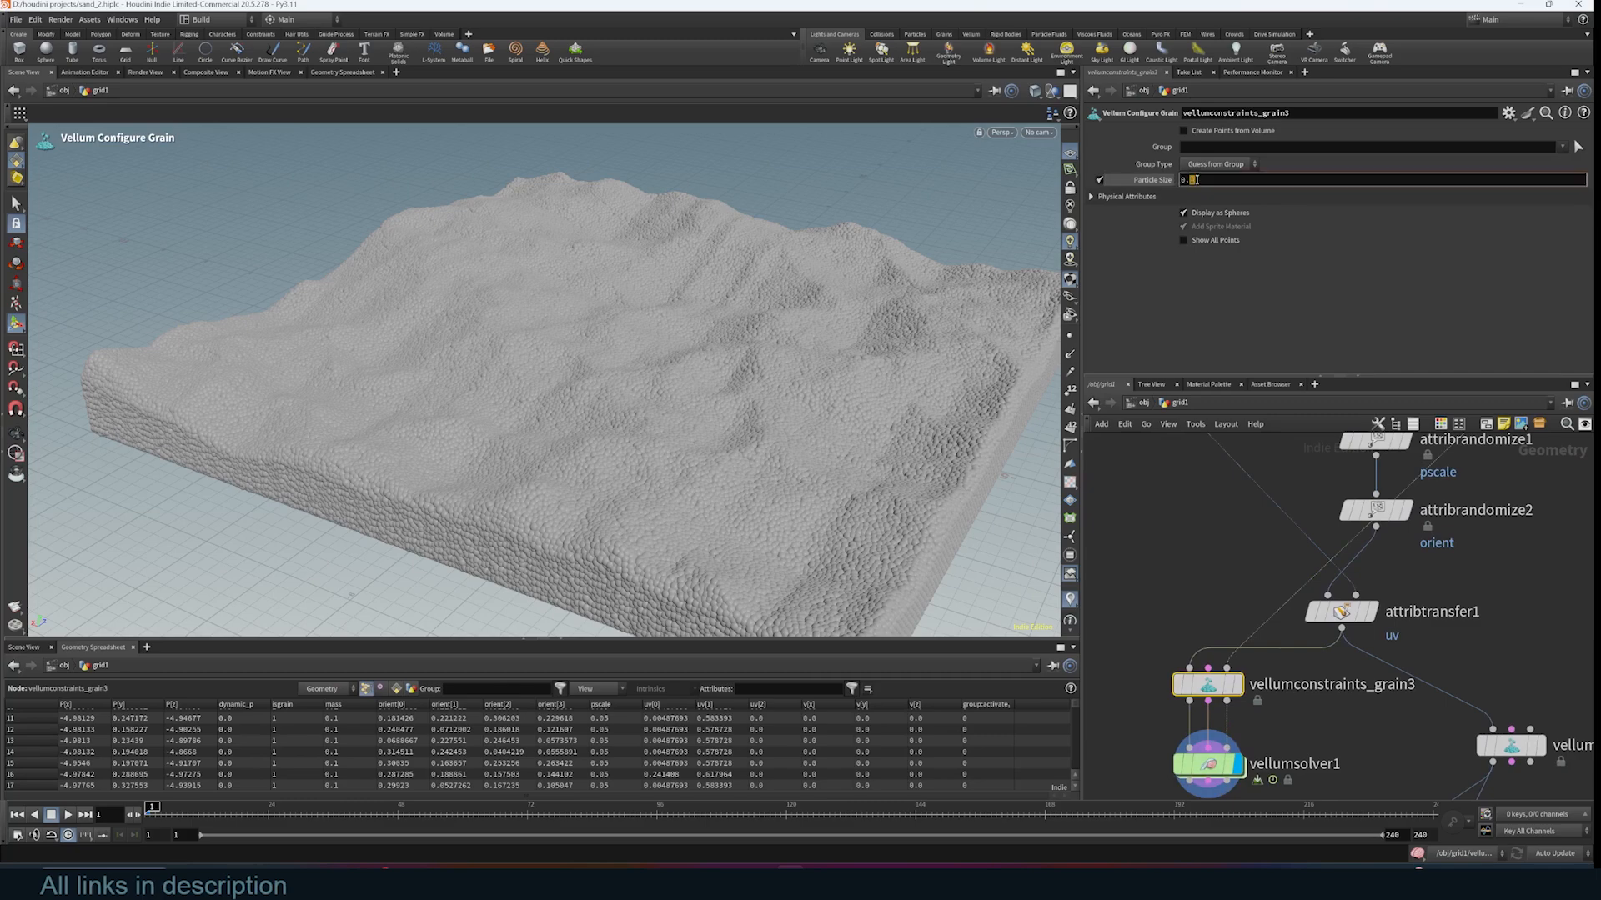
key(Return)
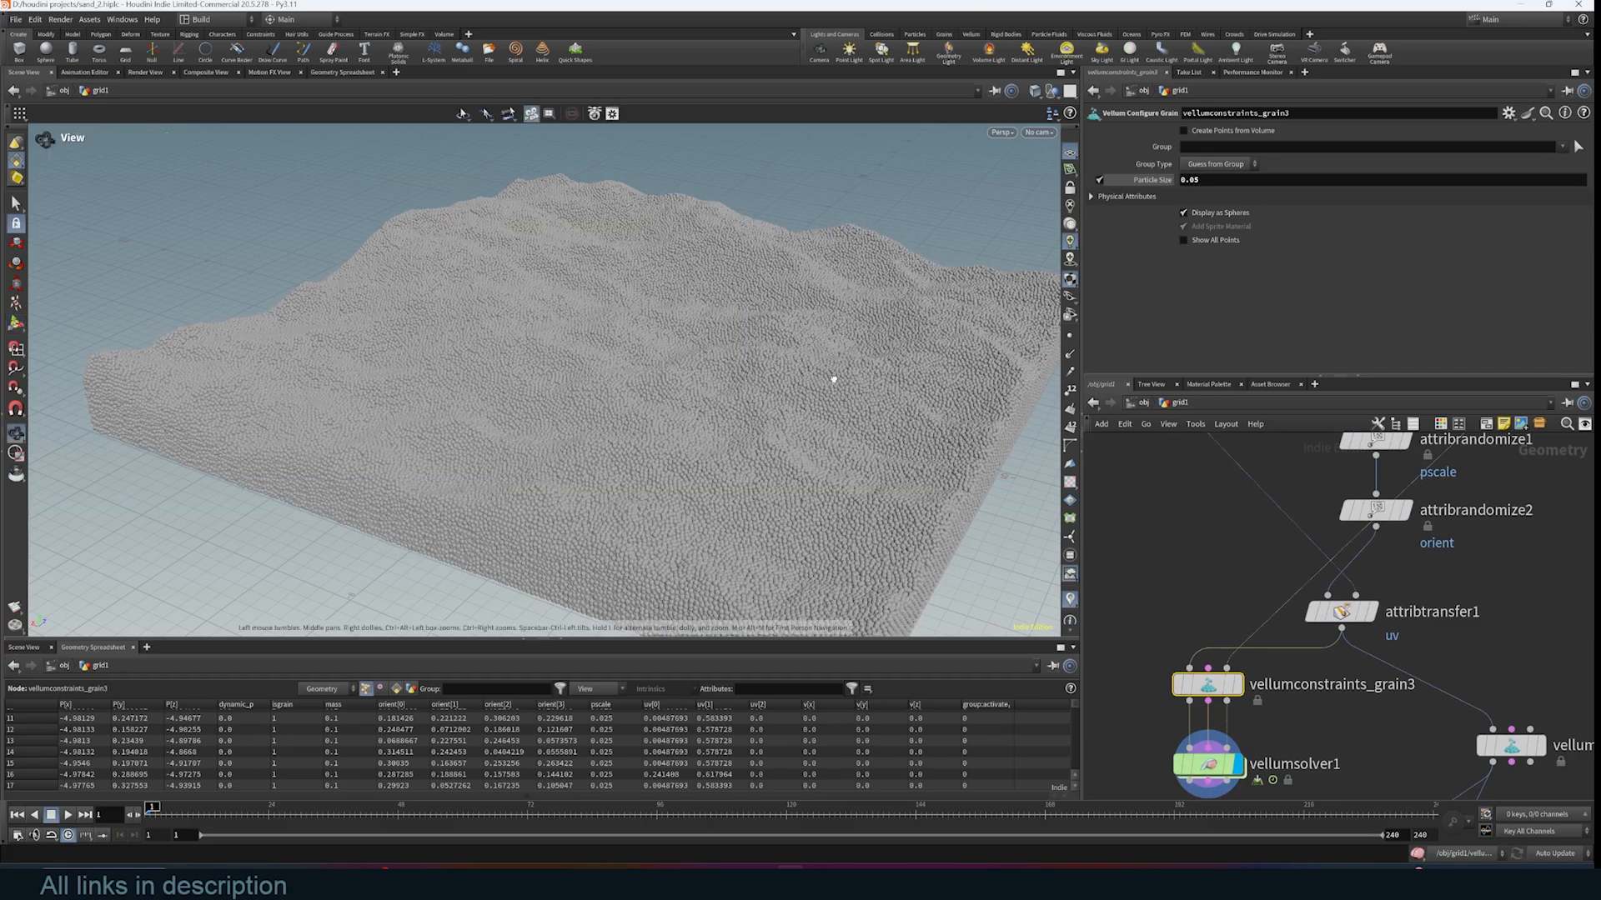
alt+drag(834, 376, 802, 285)
scroll(1230, 624, up, 10)
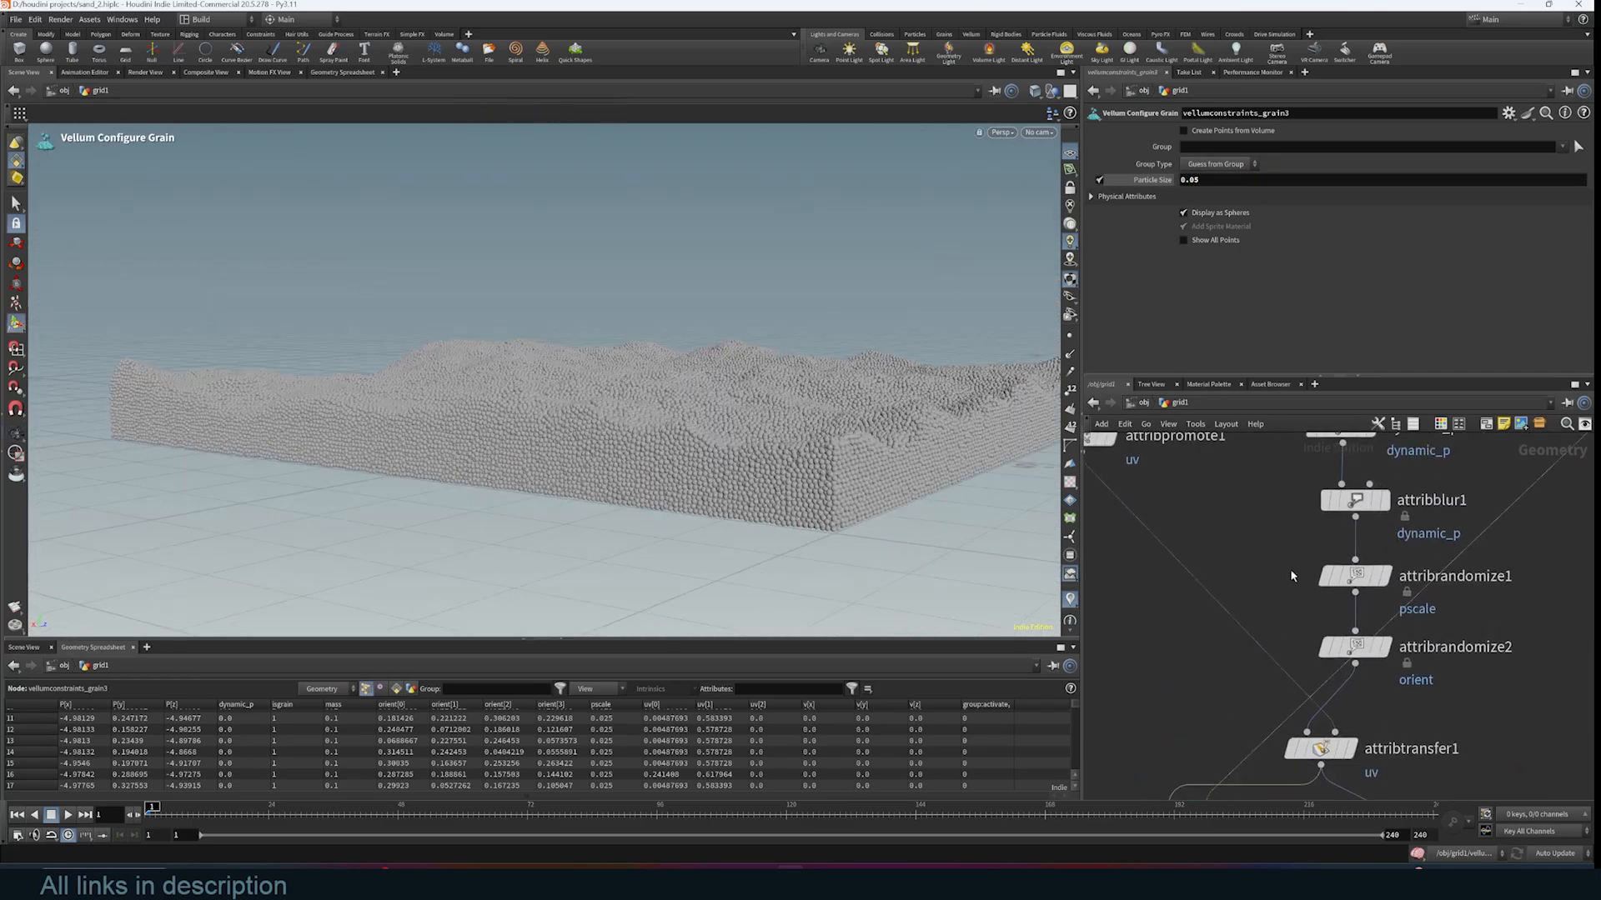
Copy grainsource1's Point Separation parameter and paste it as a relative reference into the Particle Size of vellumconstraints_grain3
click(1314, 634)
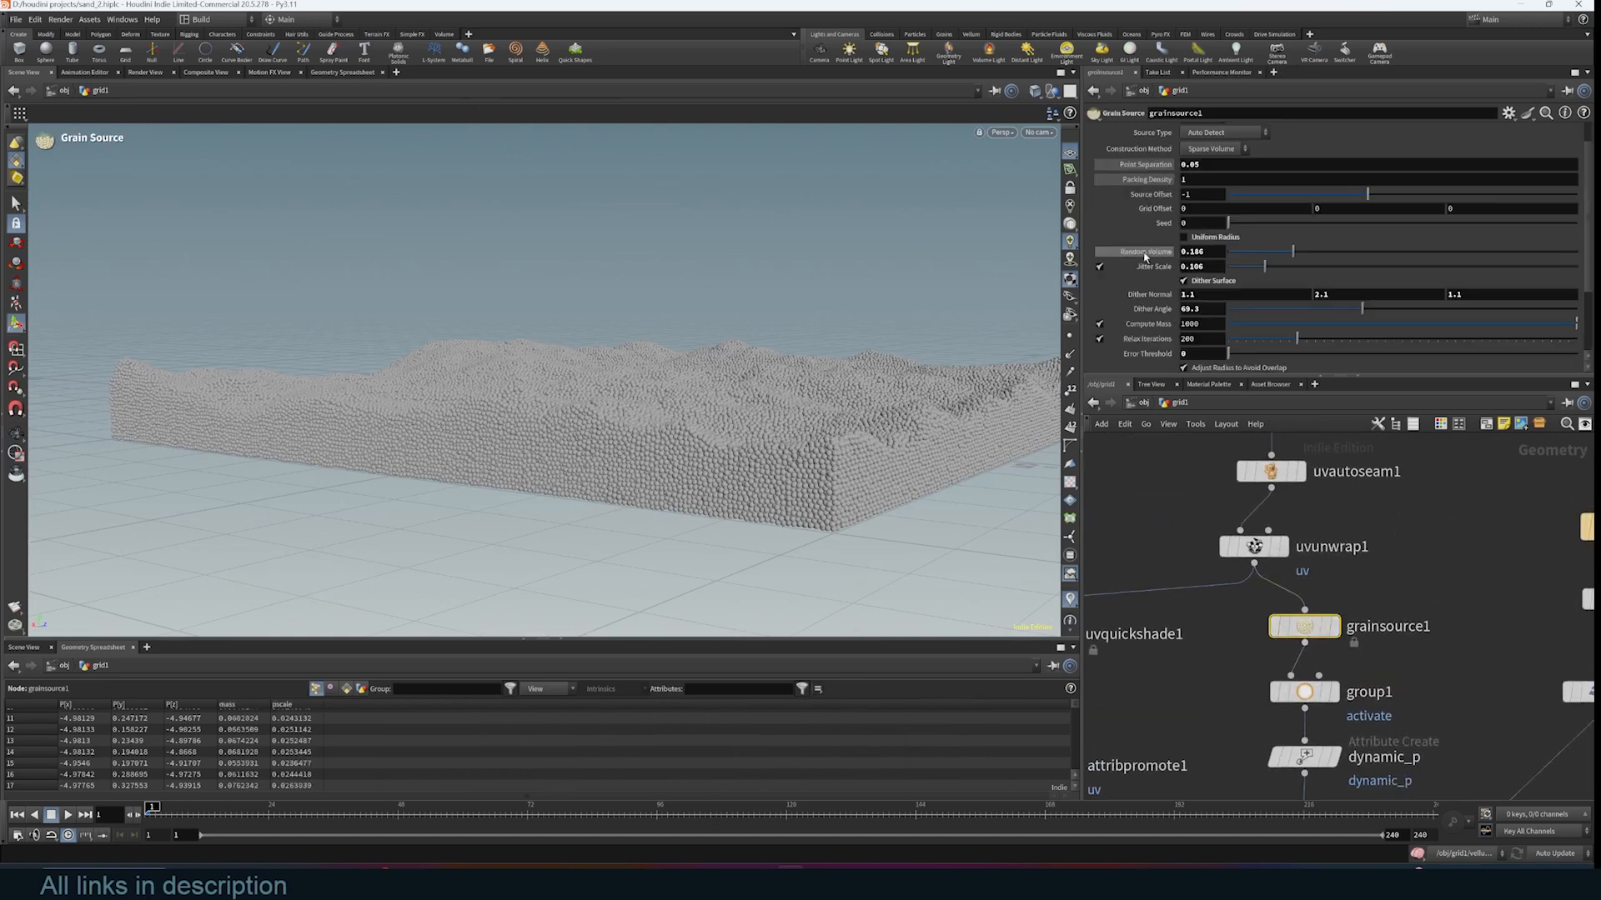
right_click(1146, 163)
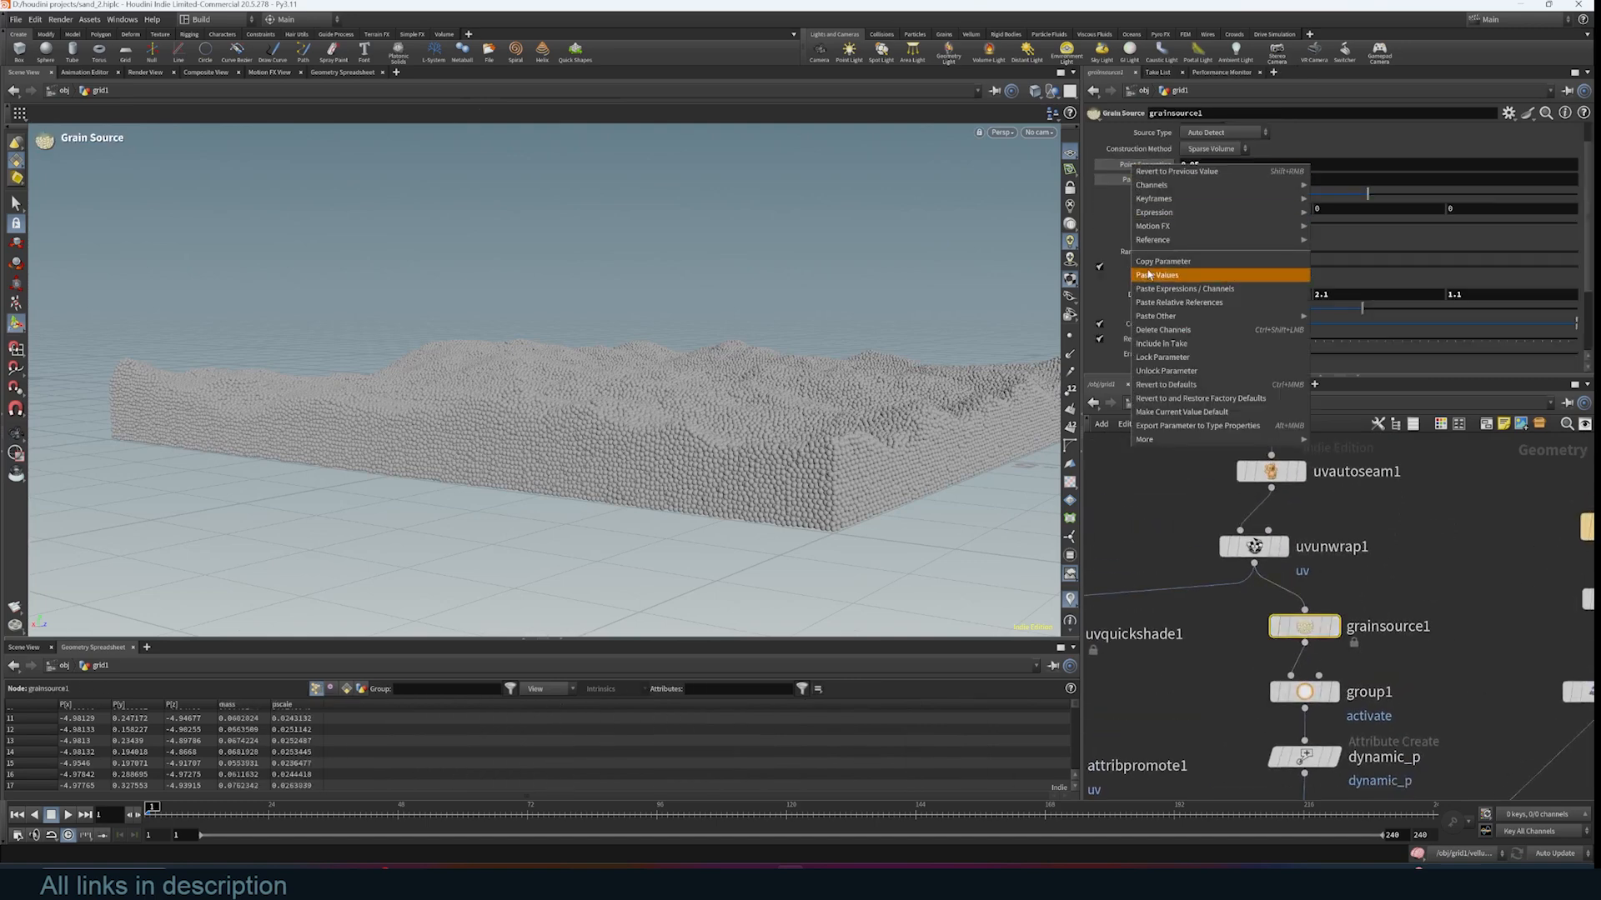
click(1198, 264)
middle_drag(1232, 760, 1327, 533)
middle_drag(1355, 768, 1295, 548)
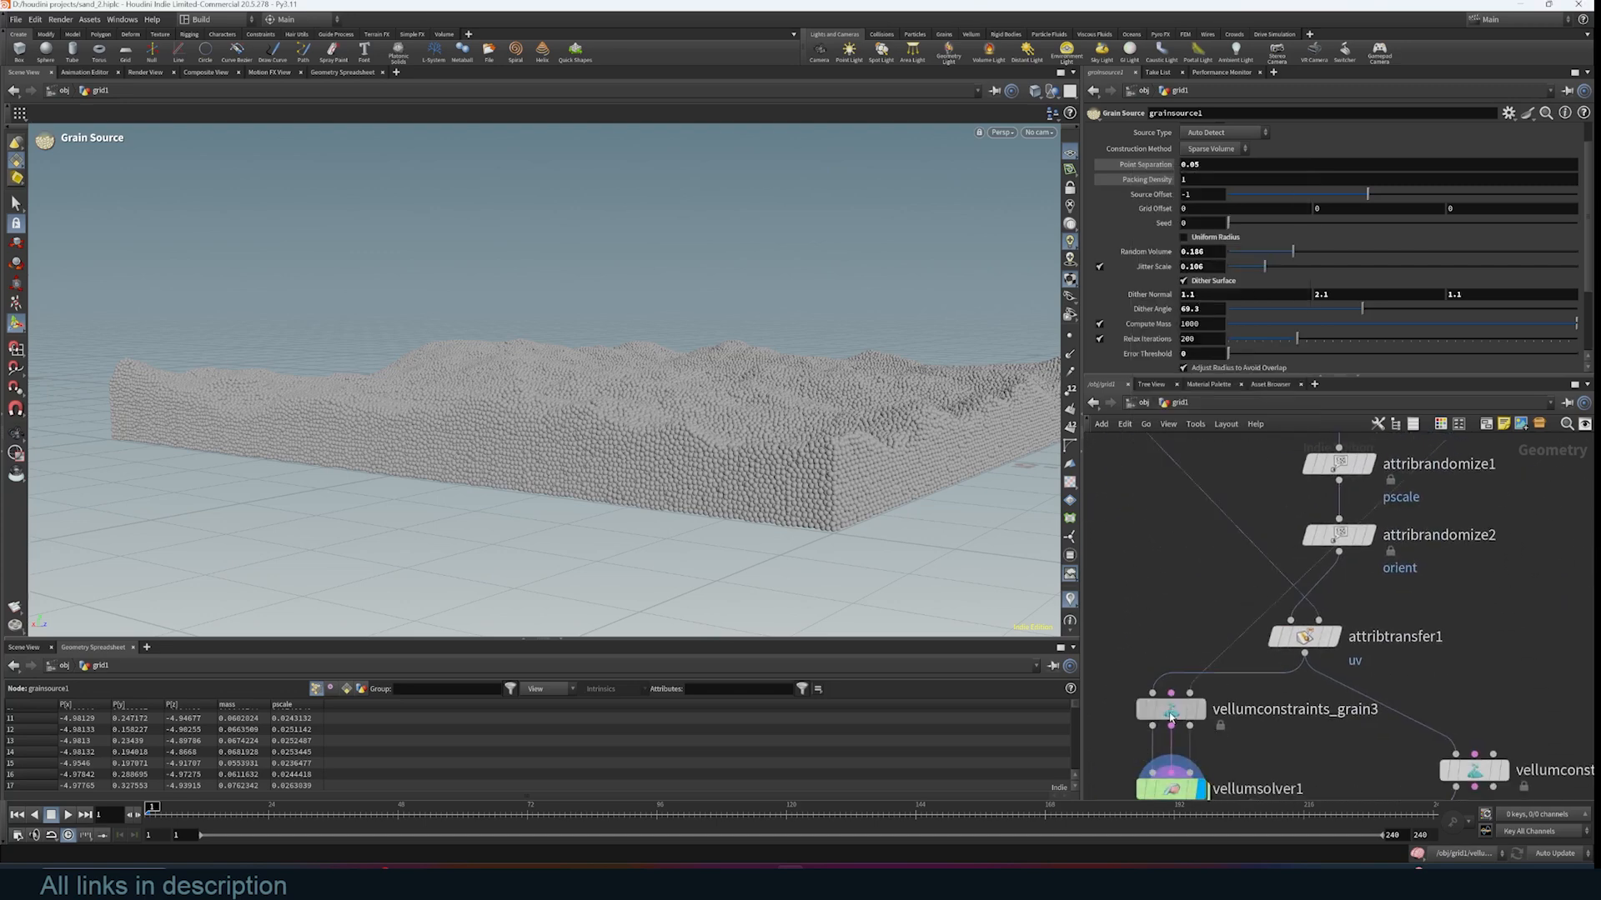
click(1170, 710)
right_click(1161, 186)
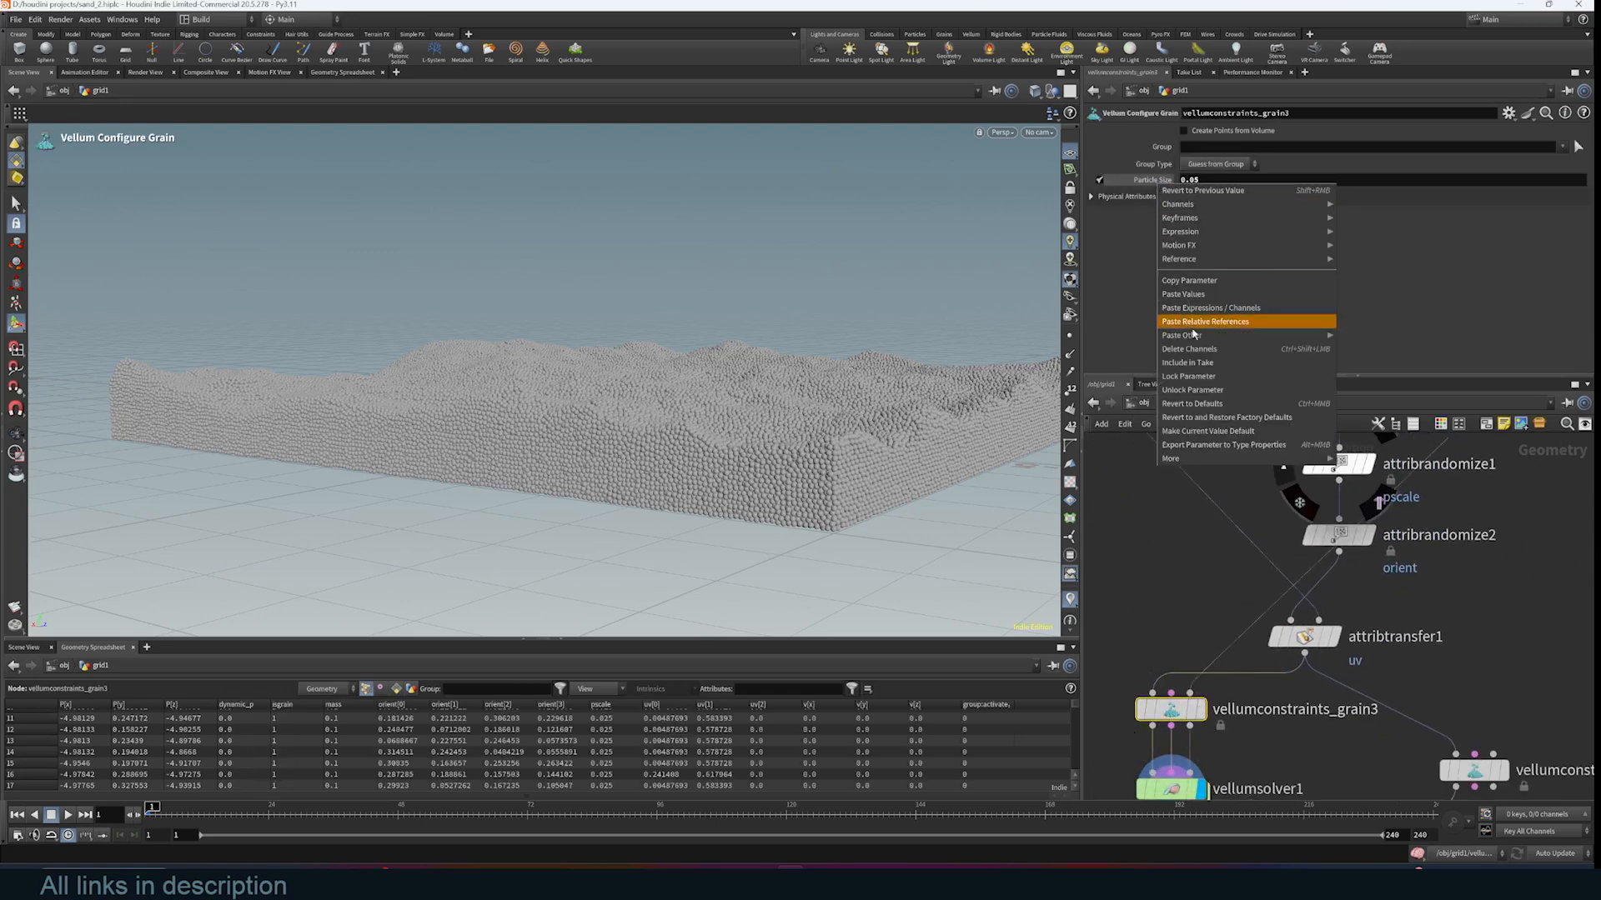
click(1220, 323)
Set grainsource1's Point Separation back to 0.1 and check the grains in the viewport
middle_drag(1241, 528, 1215, 642)
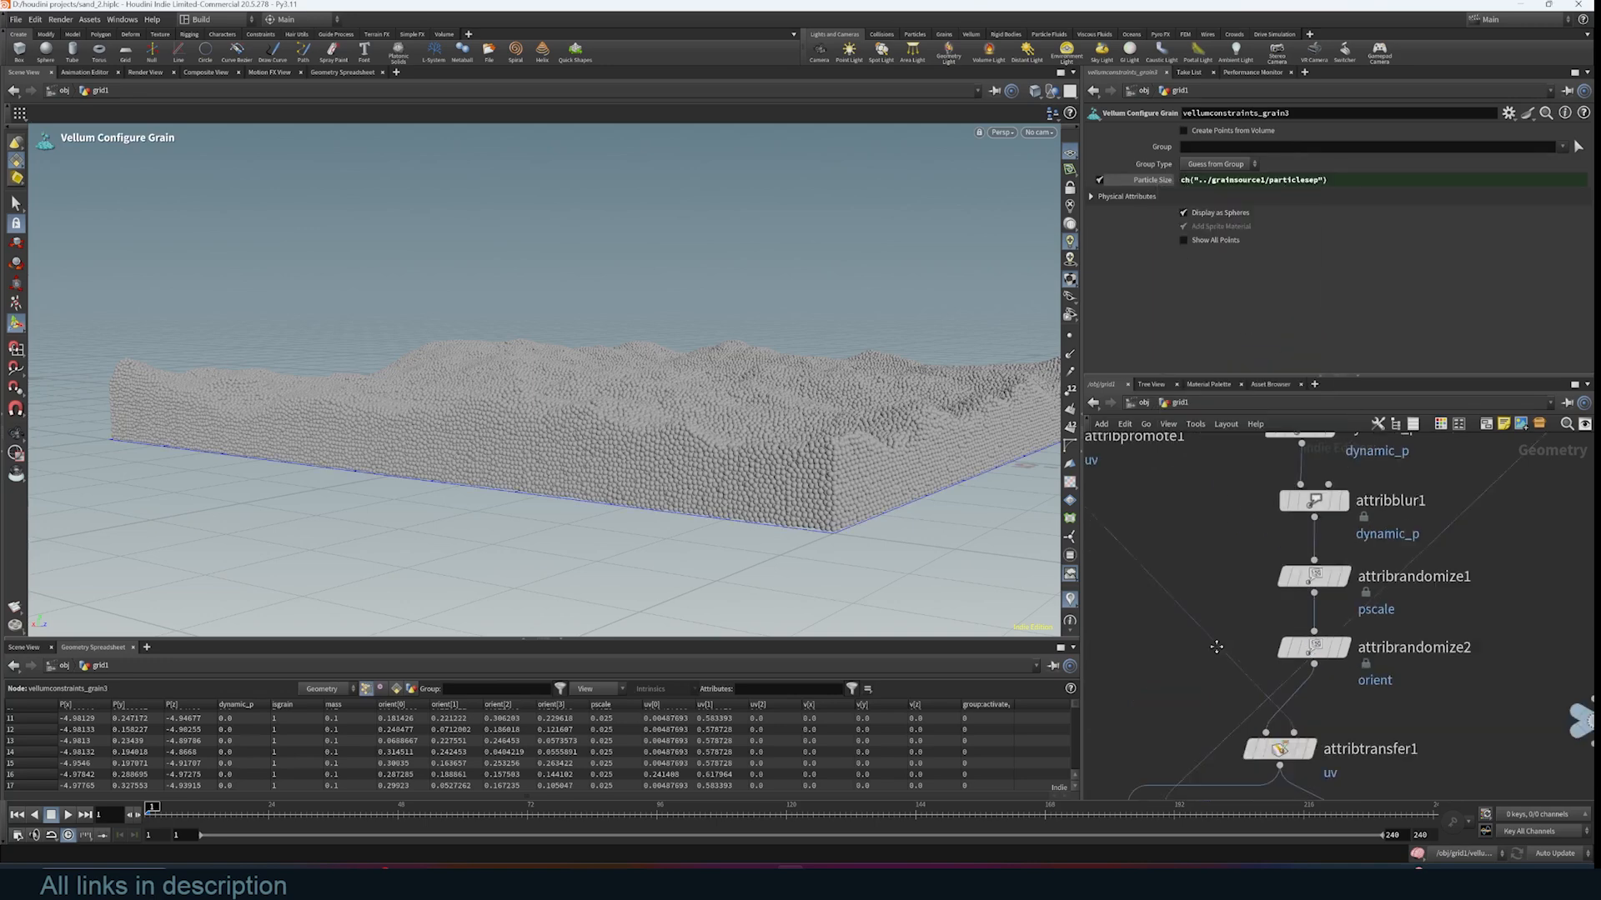
middle_drag(1267, 483, 1245, 630)
middle_drag(1425, 514, 1418, 620)
click(1262, 550)
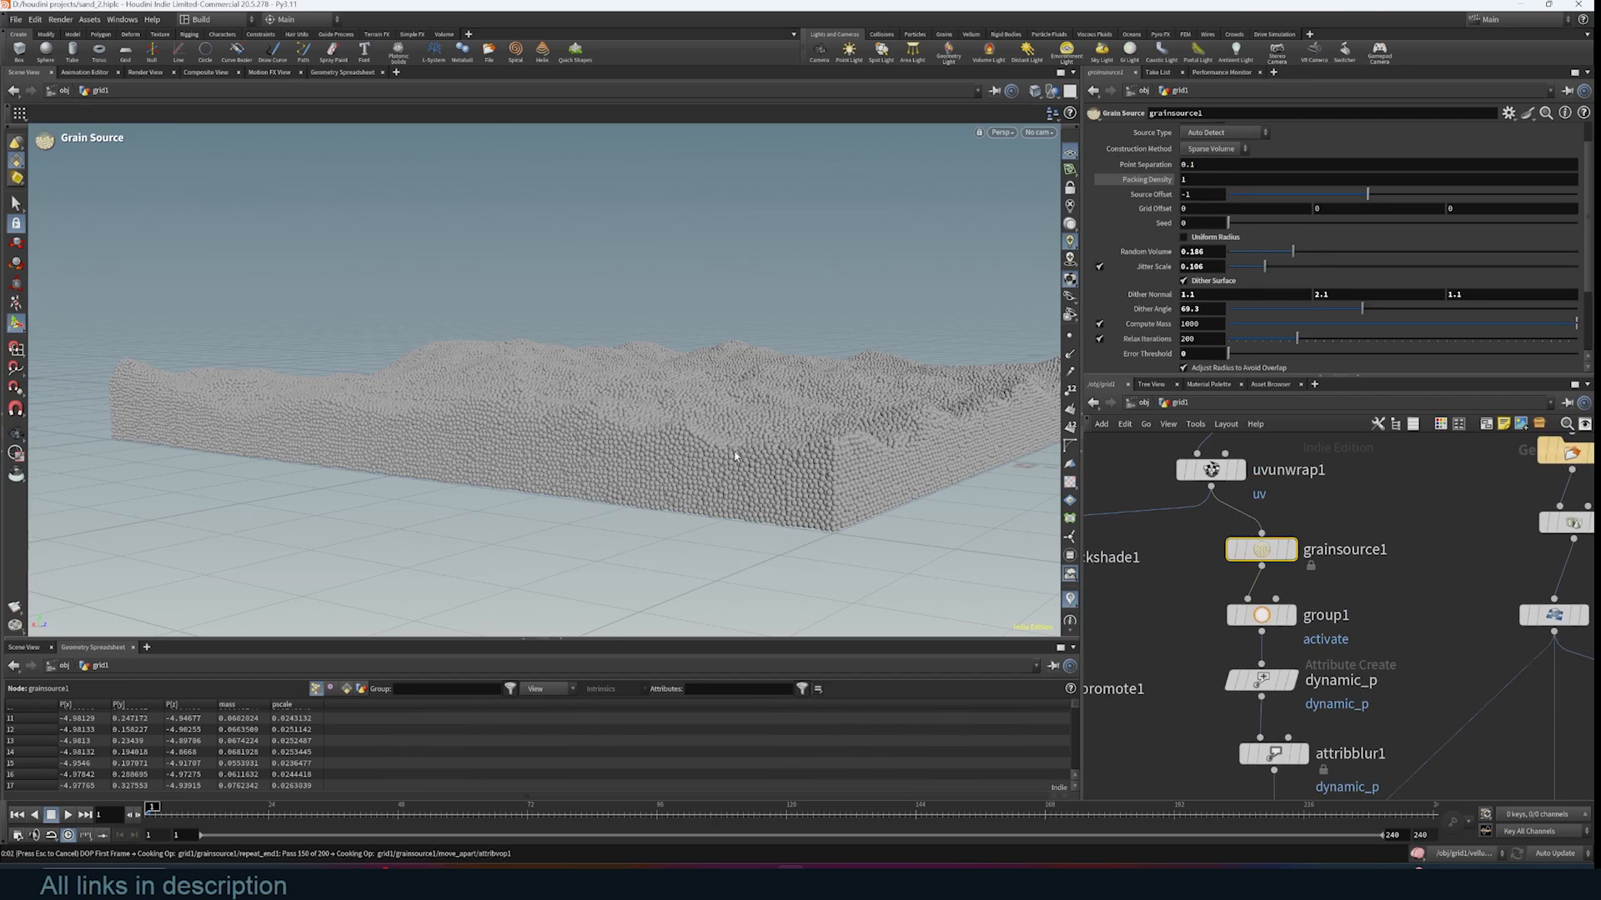
alt+drag(736, 425, 706, 495)
scroll(1357, 570, down, 5)
scroll(1359, 620, up, 4)
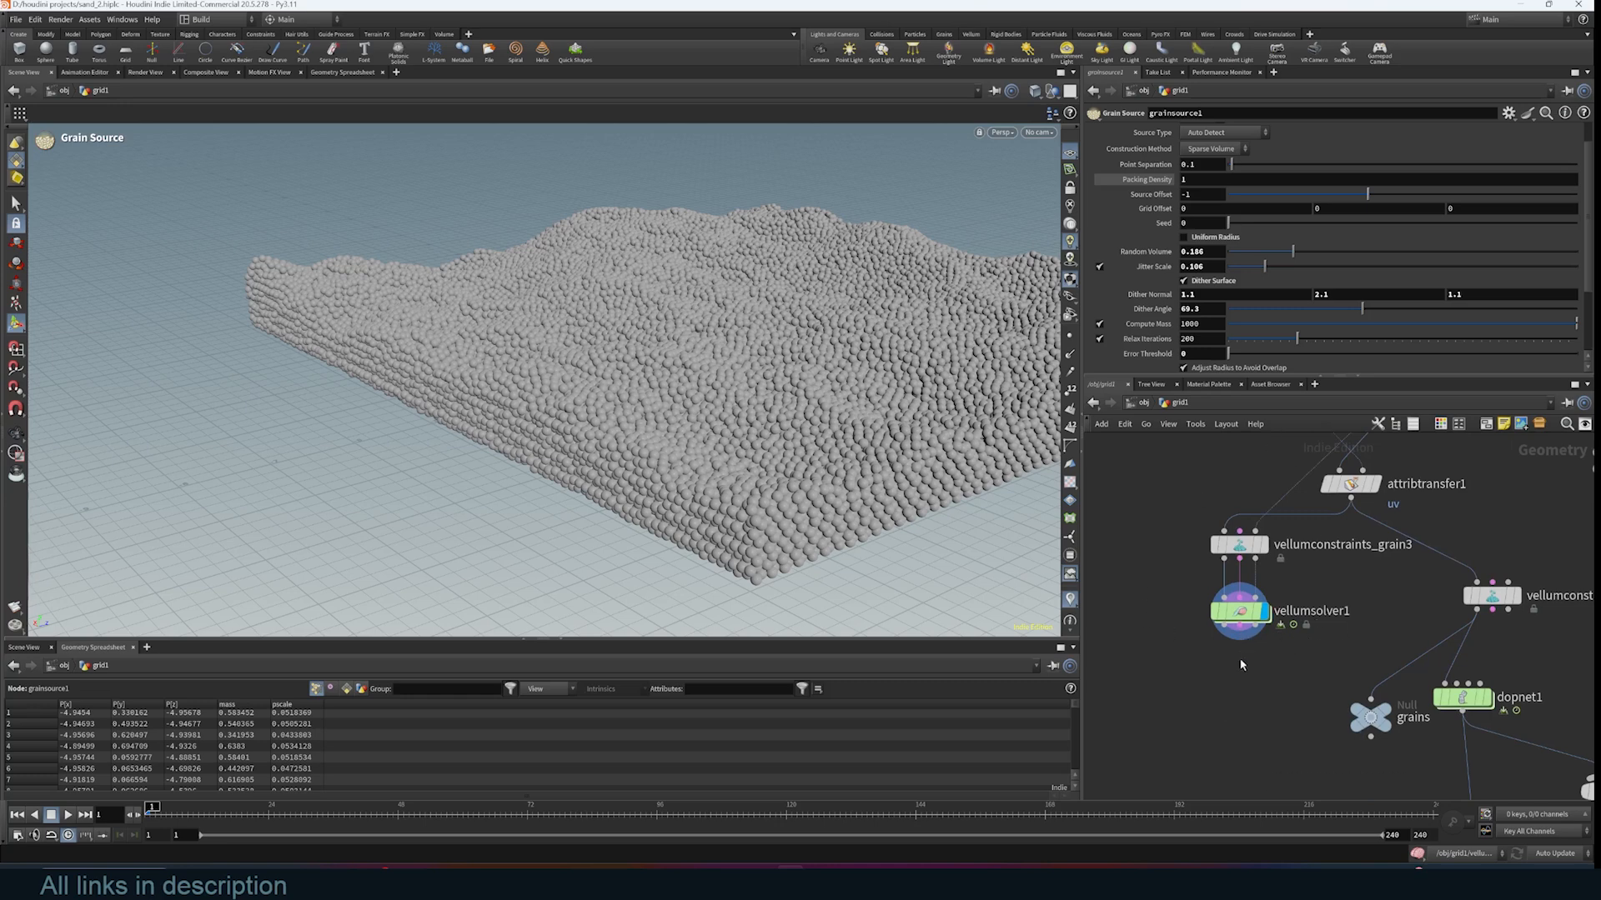
middle_drag(1283, 681, 1260, 572)
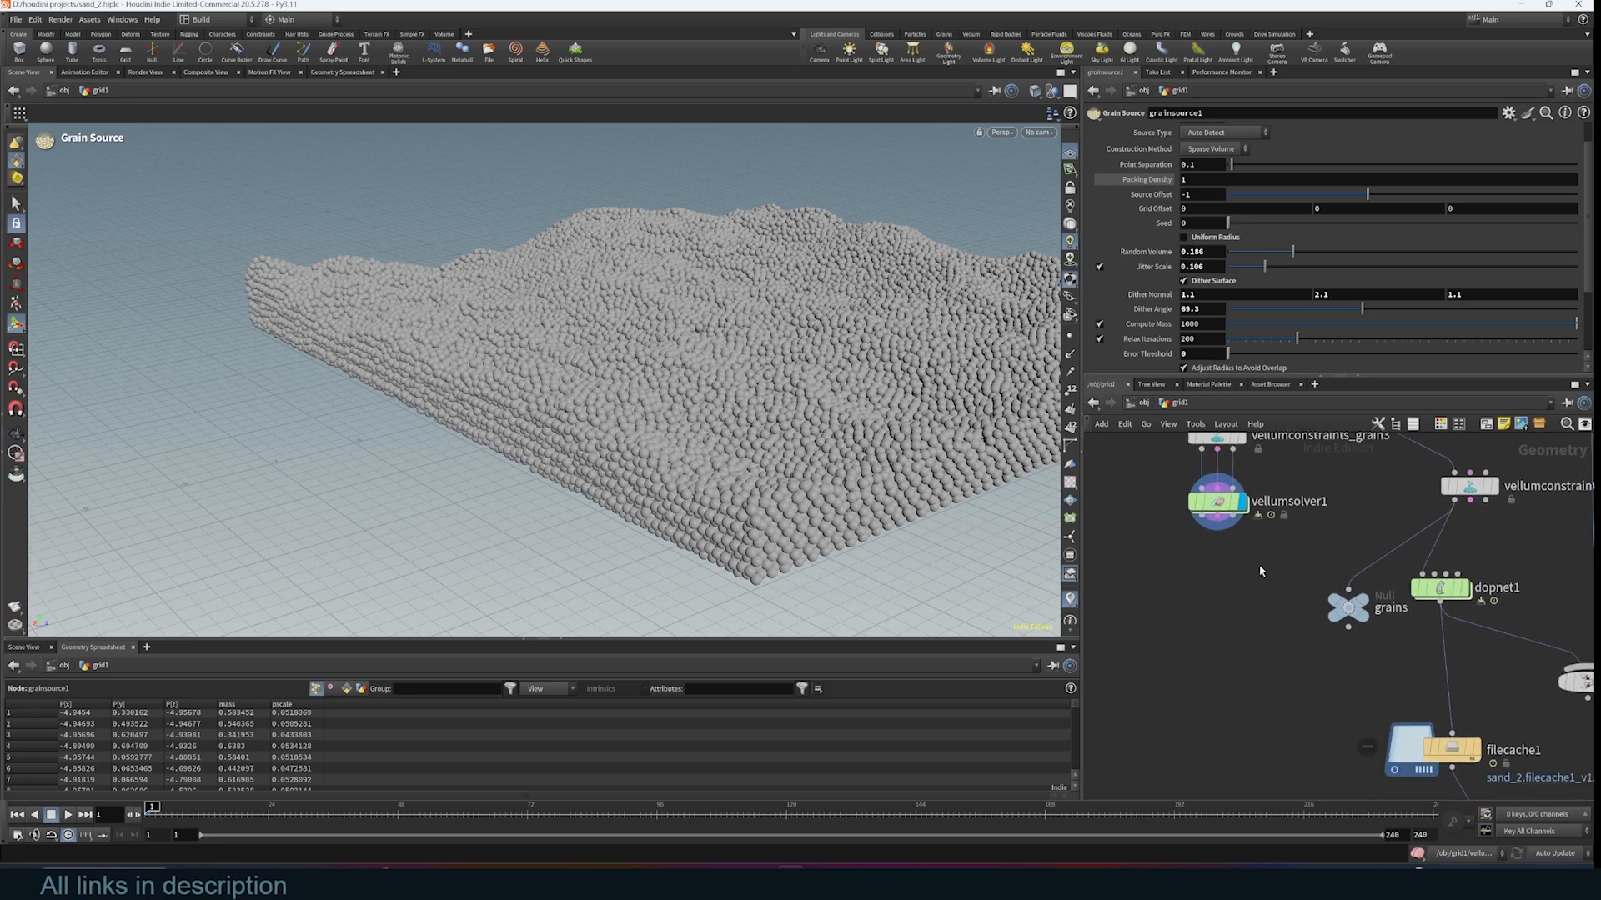
click(1215, 523)
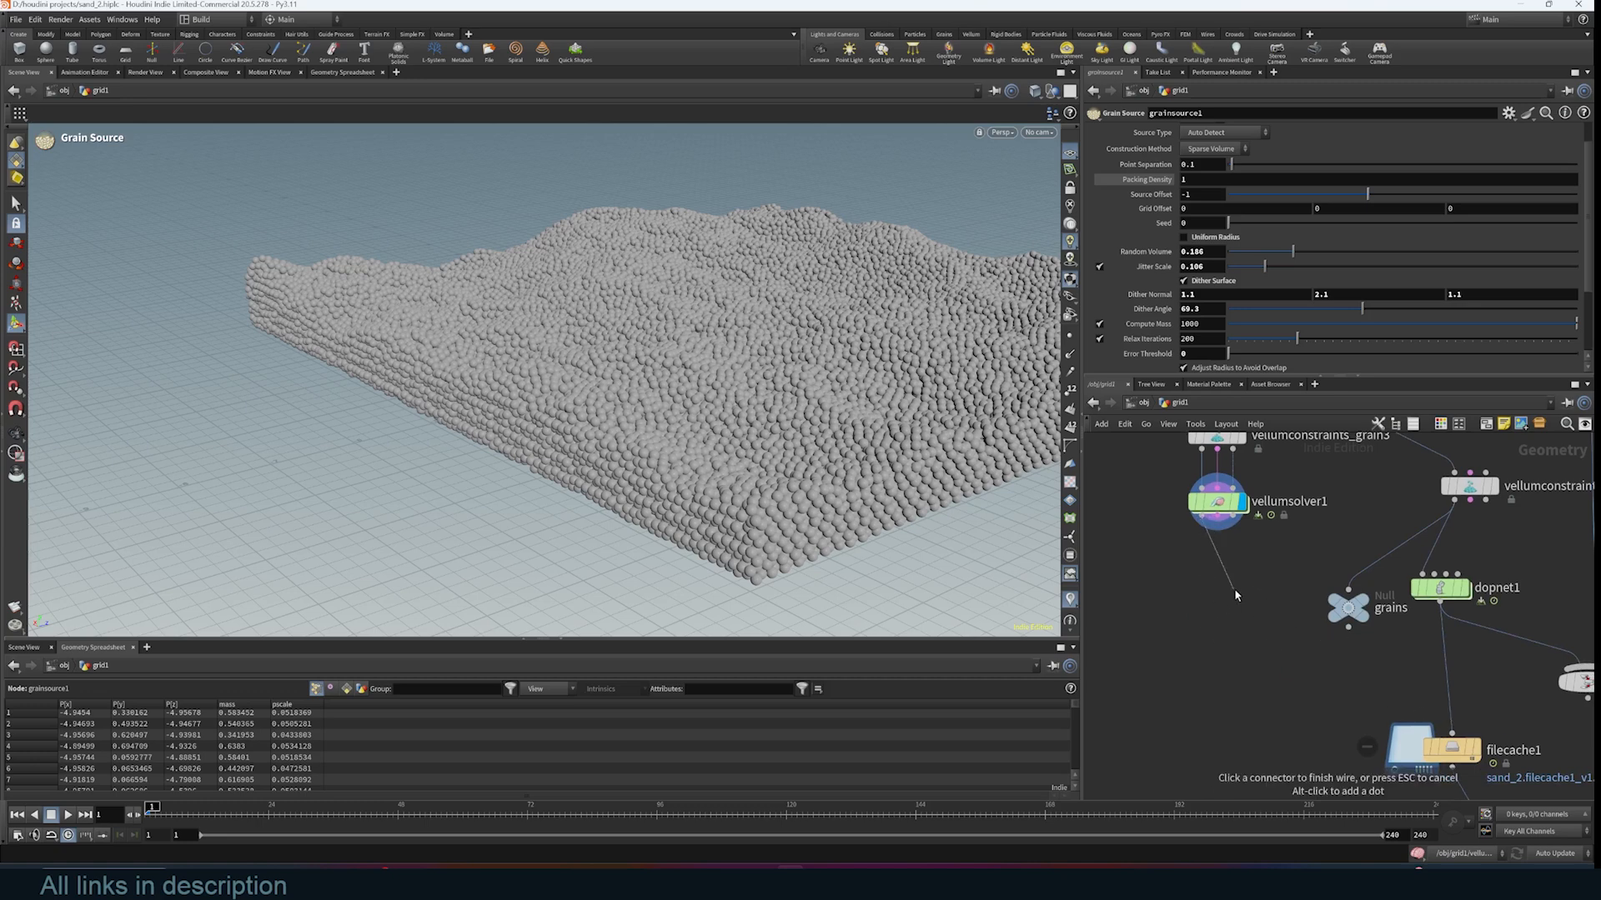
key(Escape)
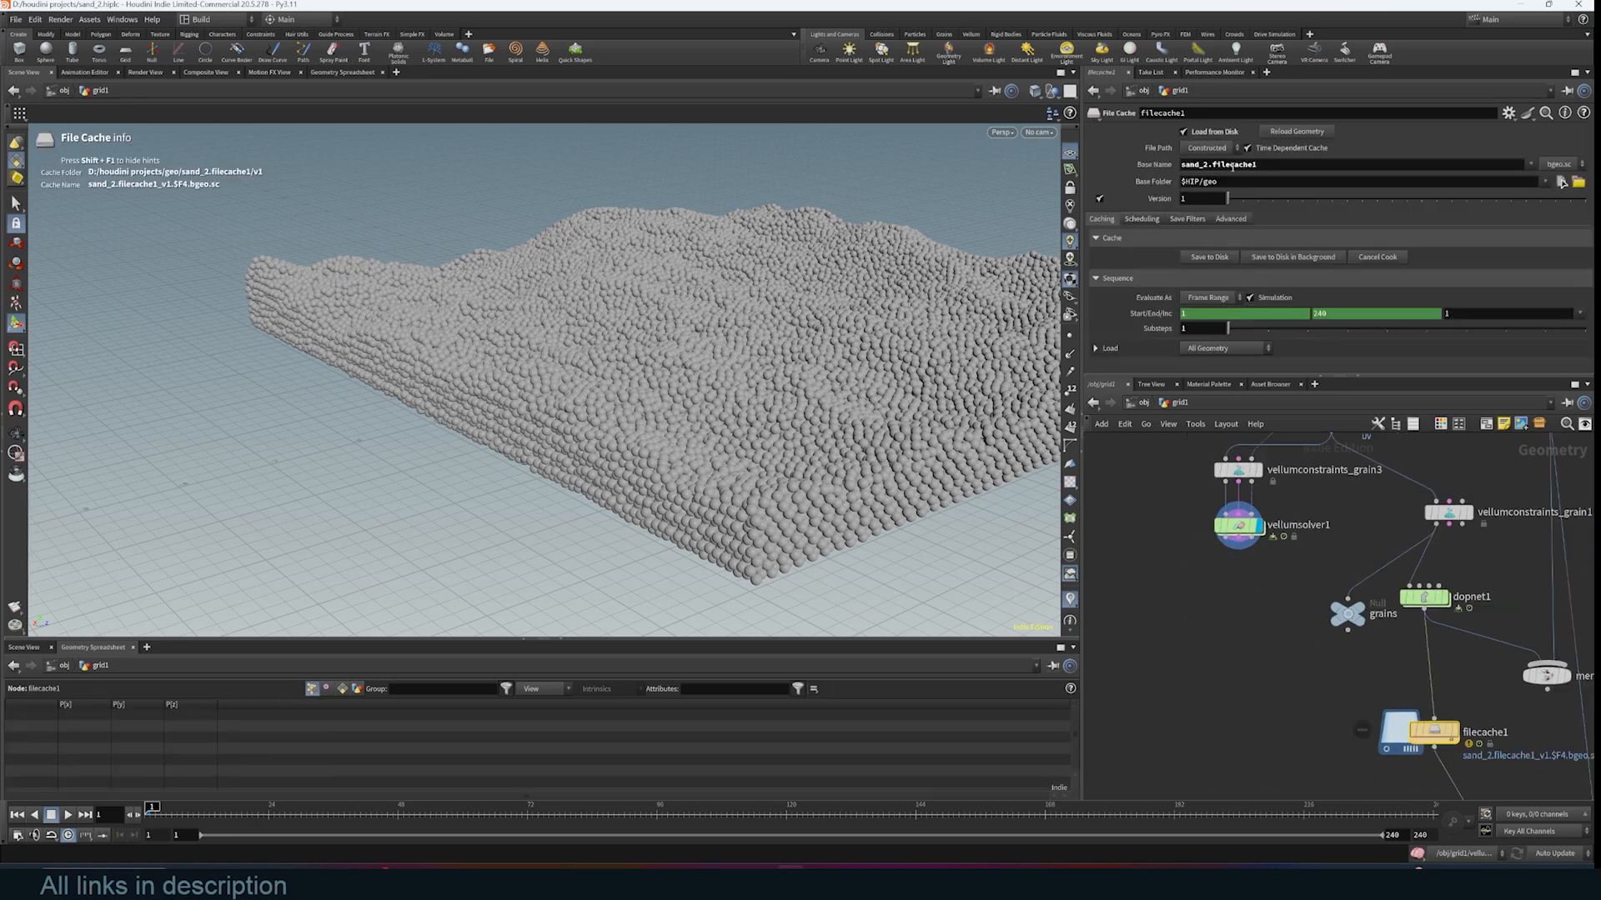
Review the USD export settings of usdexport1 below filecache1
middle_drag(1458, 663, 1385, 508)
mouse_move(1359, 705)
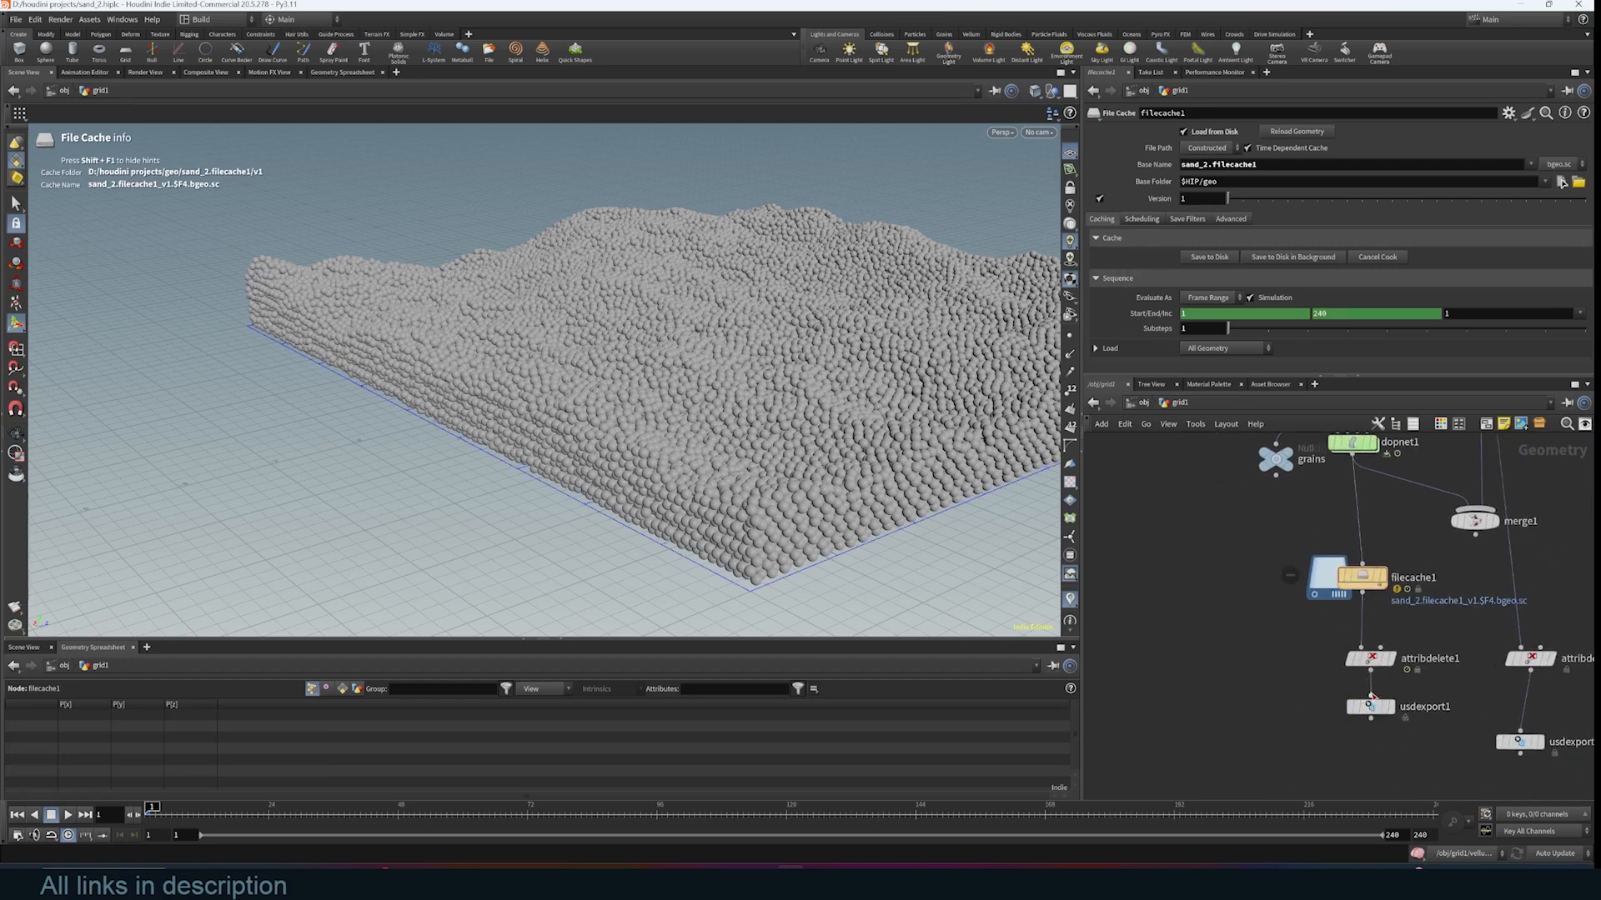
key(Escape)
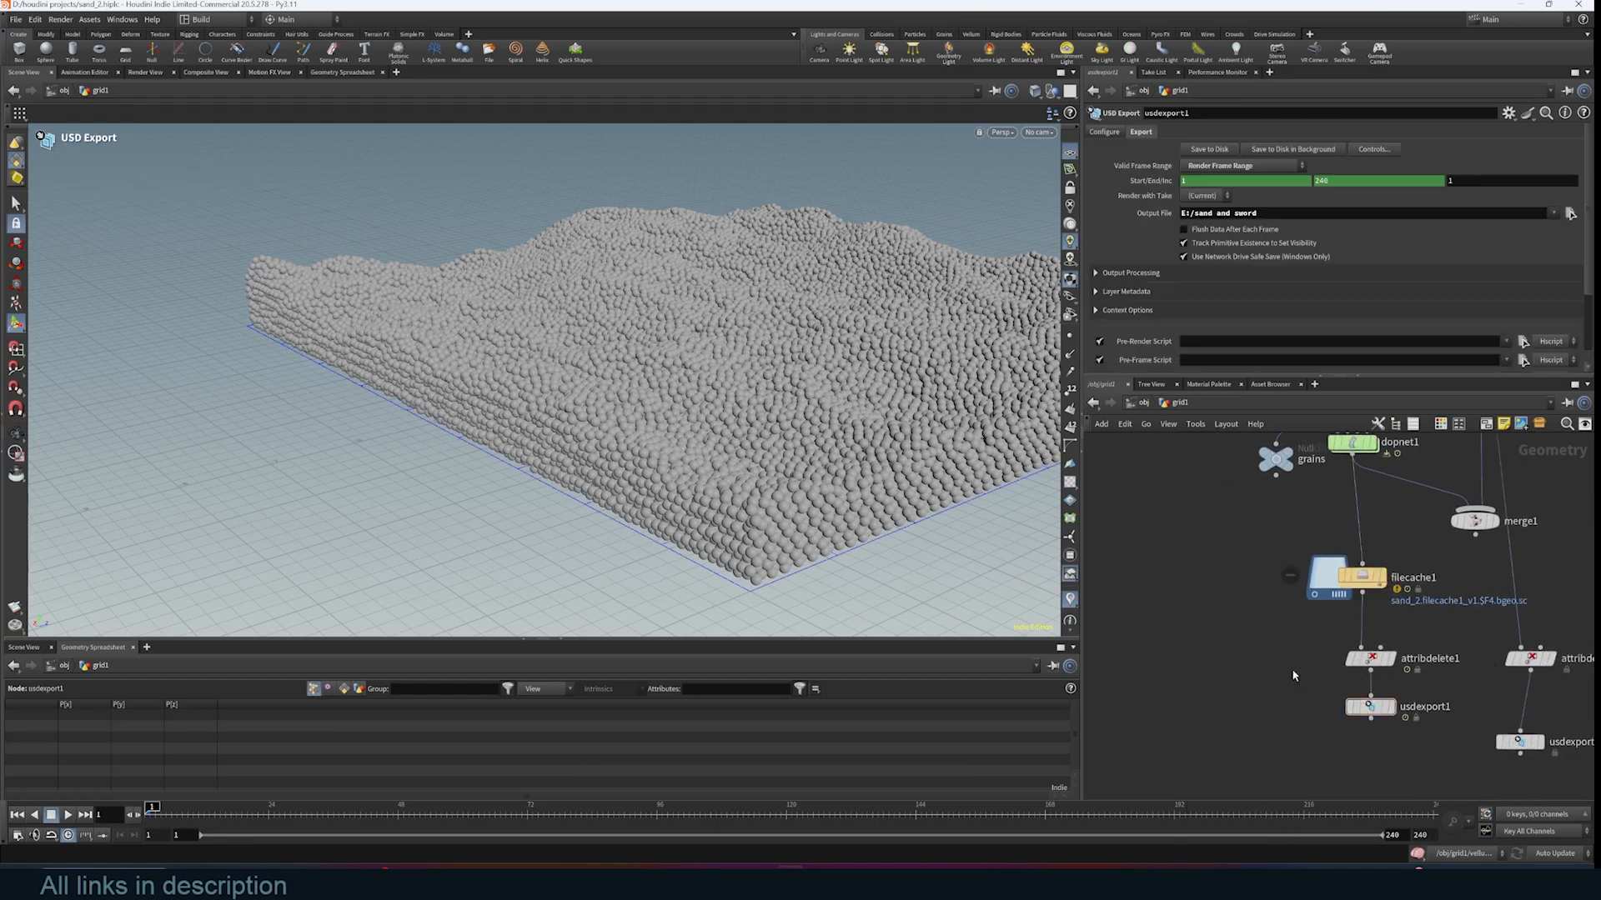
Examine the Point Attributes listed in attribdelete1, namely pscale, orient, force and uv
click(1371, 659)
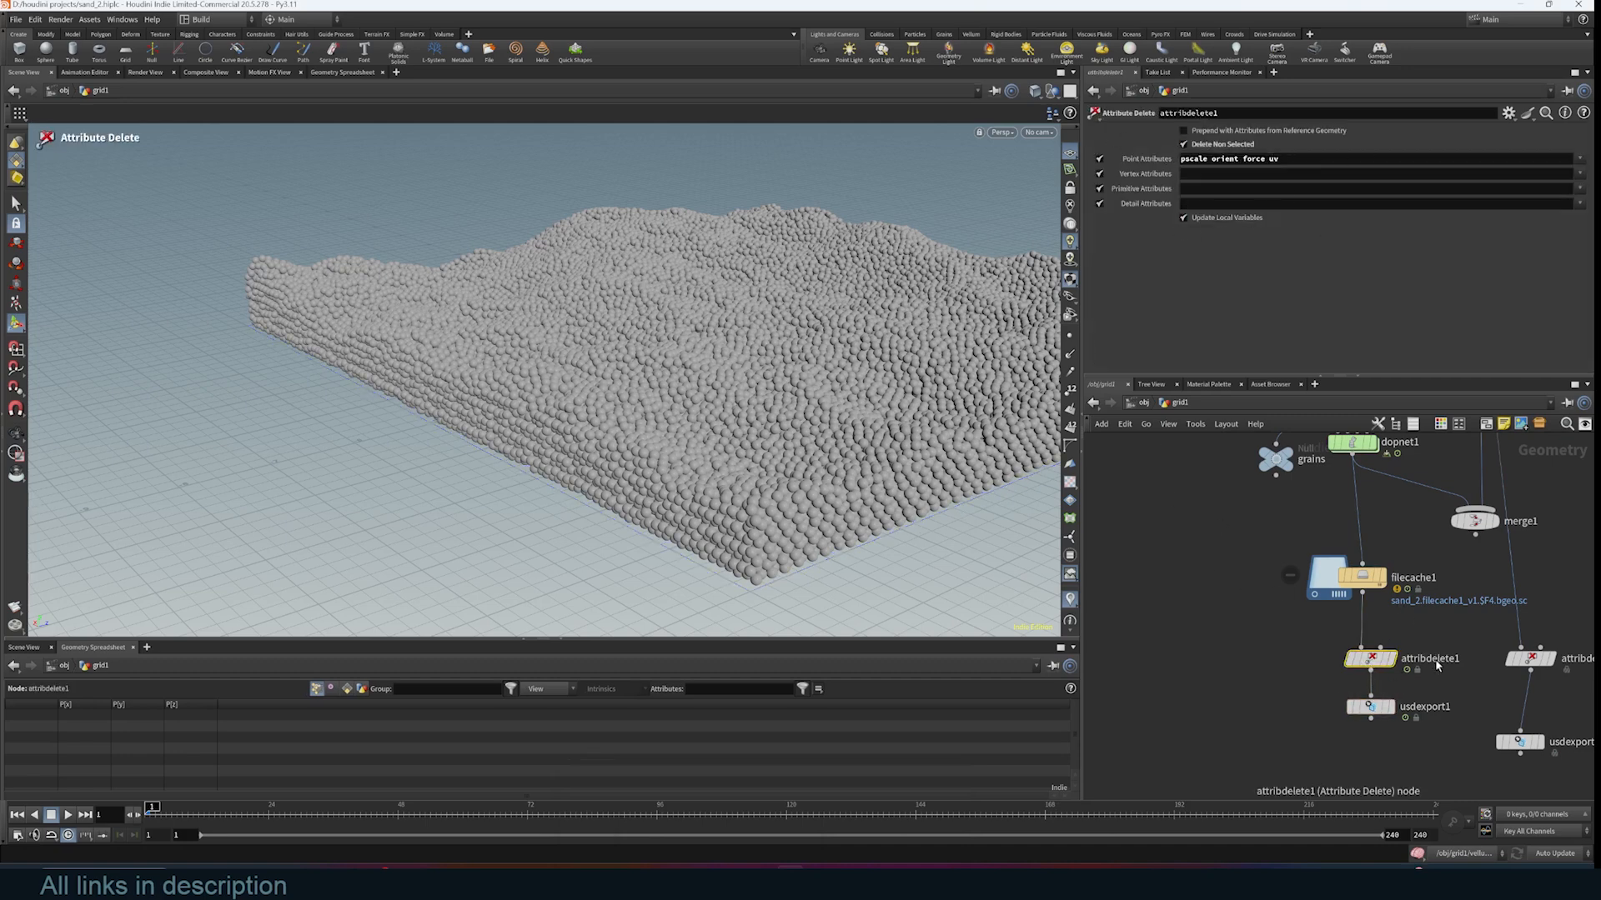
click(1200, 159)
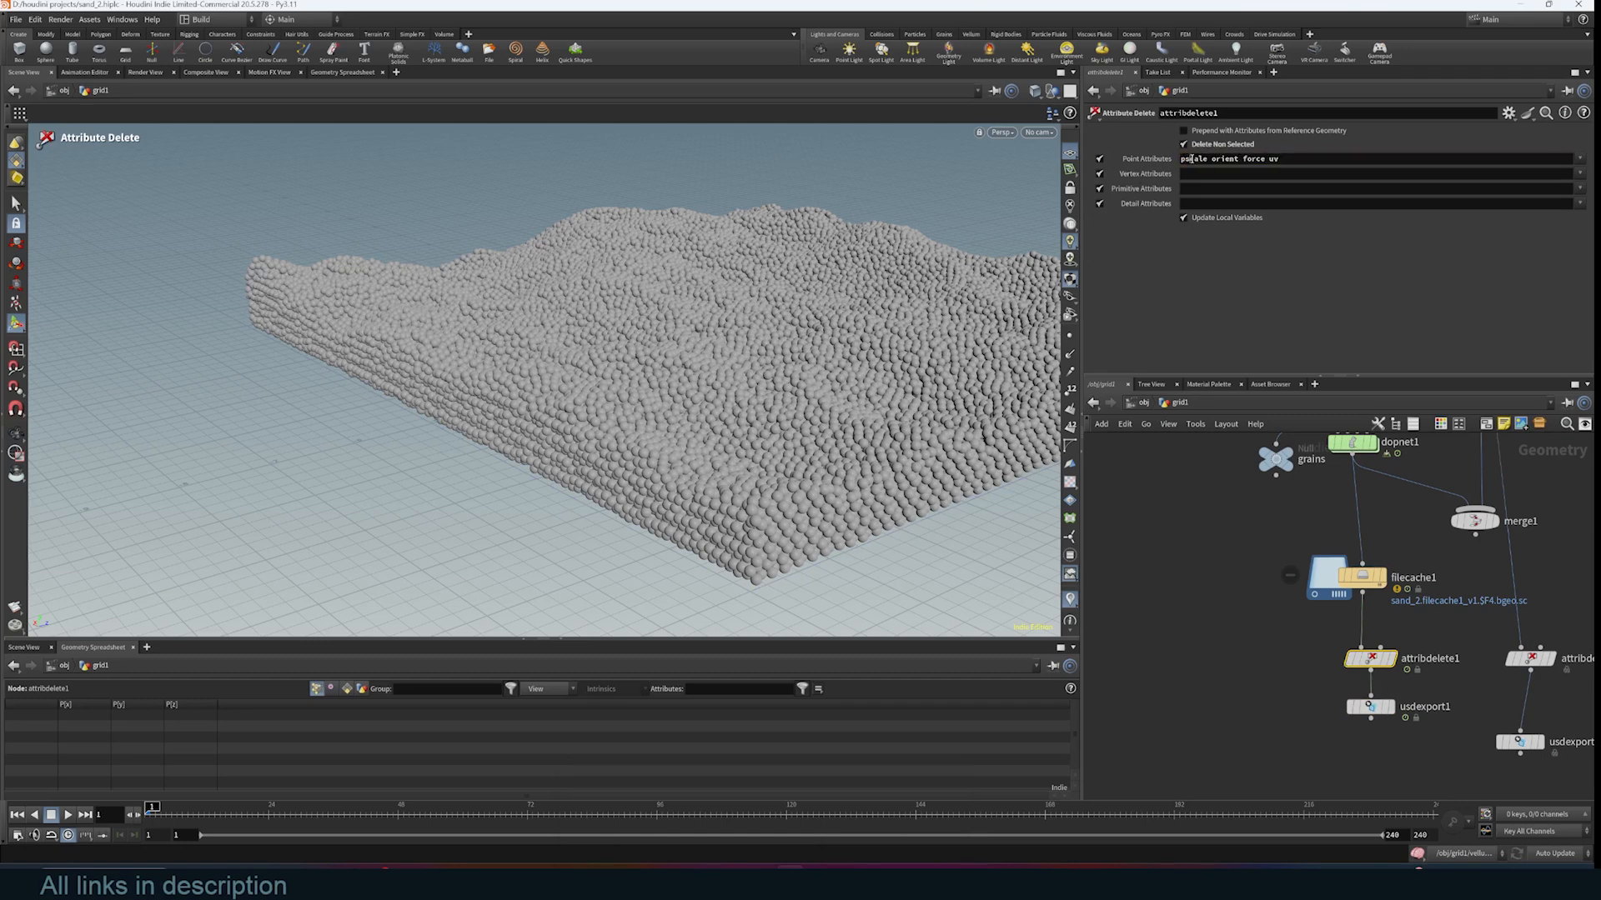
double_click(1220, 162)
double_click(1220, 162)
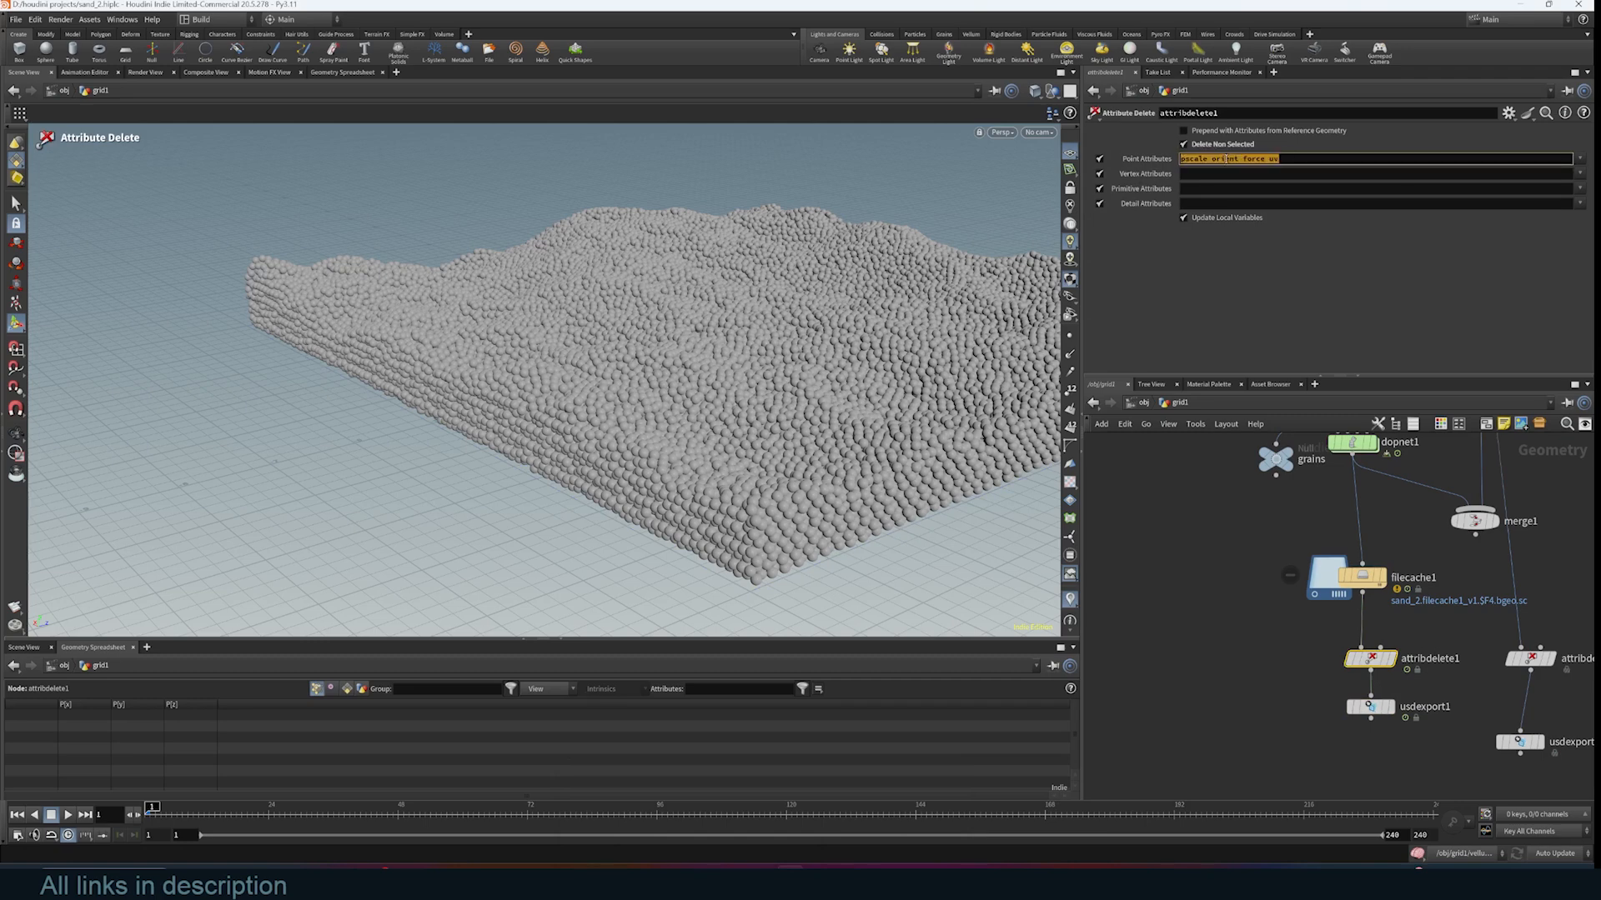
double_click(1250, 159)
drag(1186, 164, 1314, 164)
click(1319, 158)
click(1287, 354)
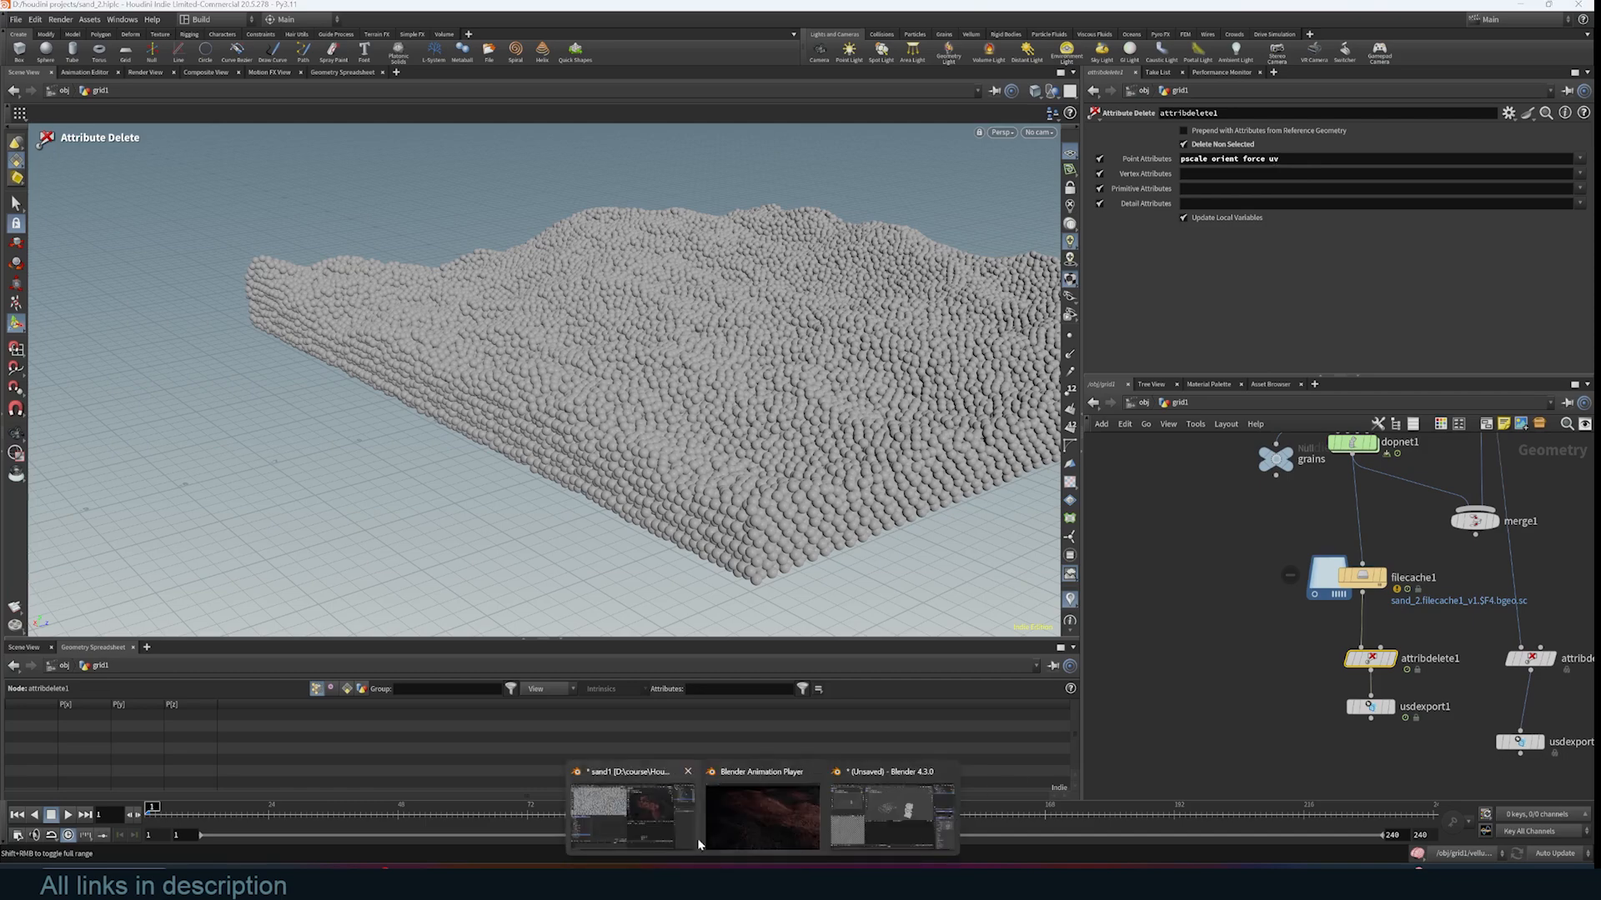
Switch to the sand1 Blender file and examine the point attributes of points_0 in the spreadsheet and its material nodes
click(668, 777)
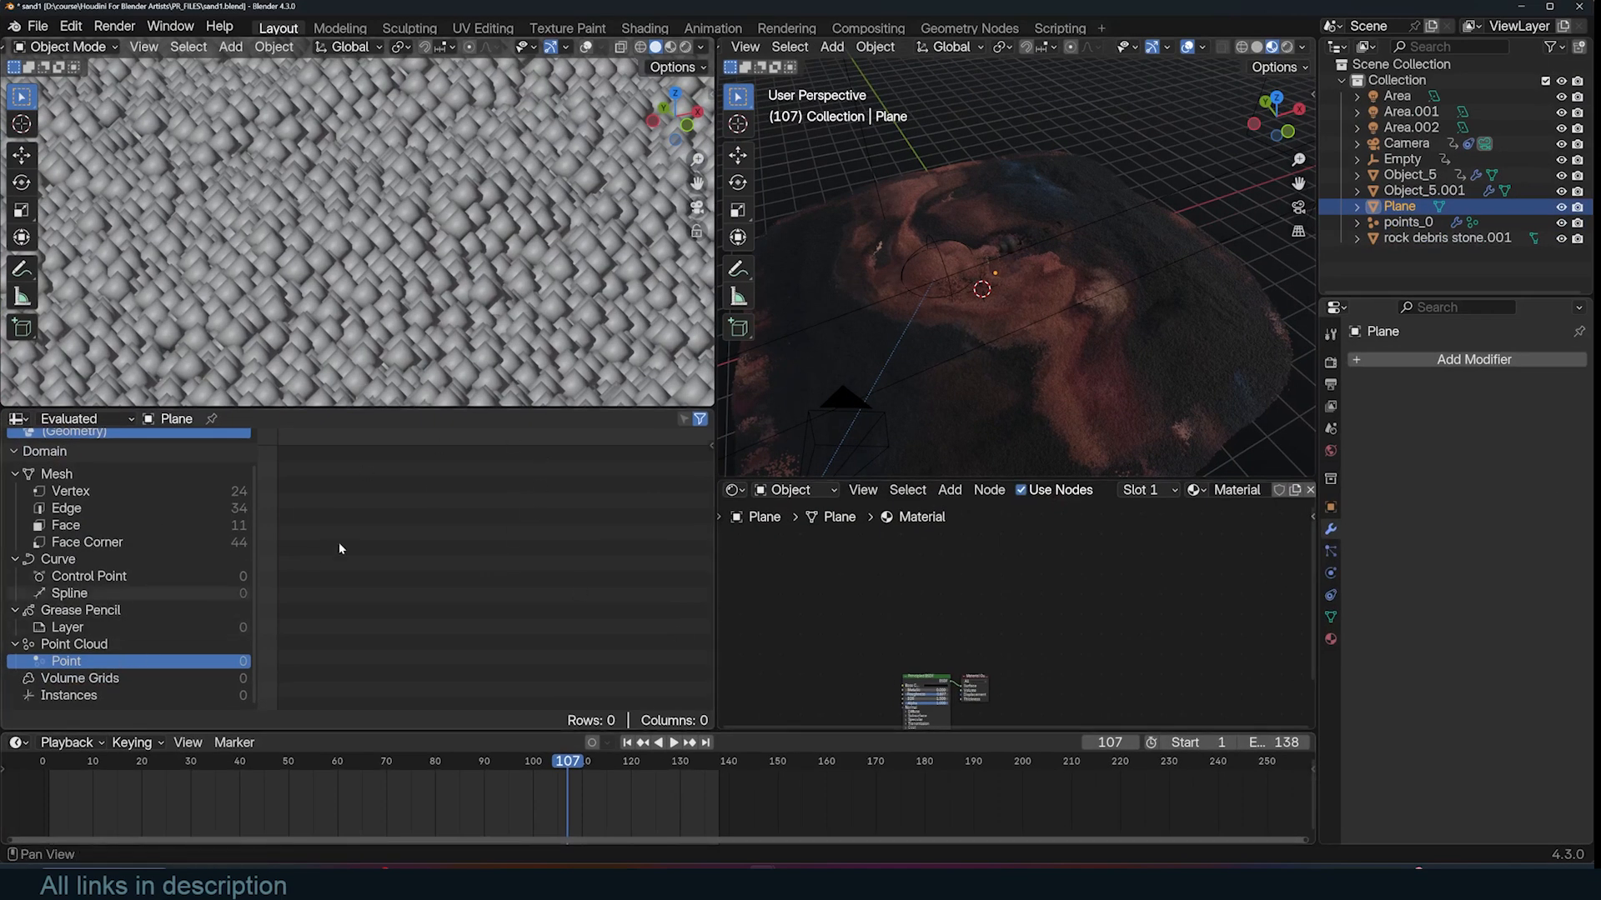
click(961, 262)
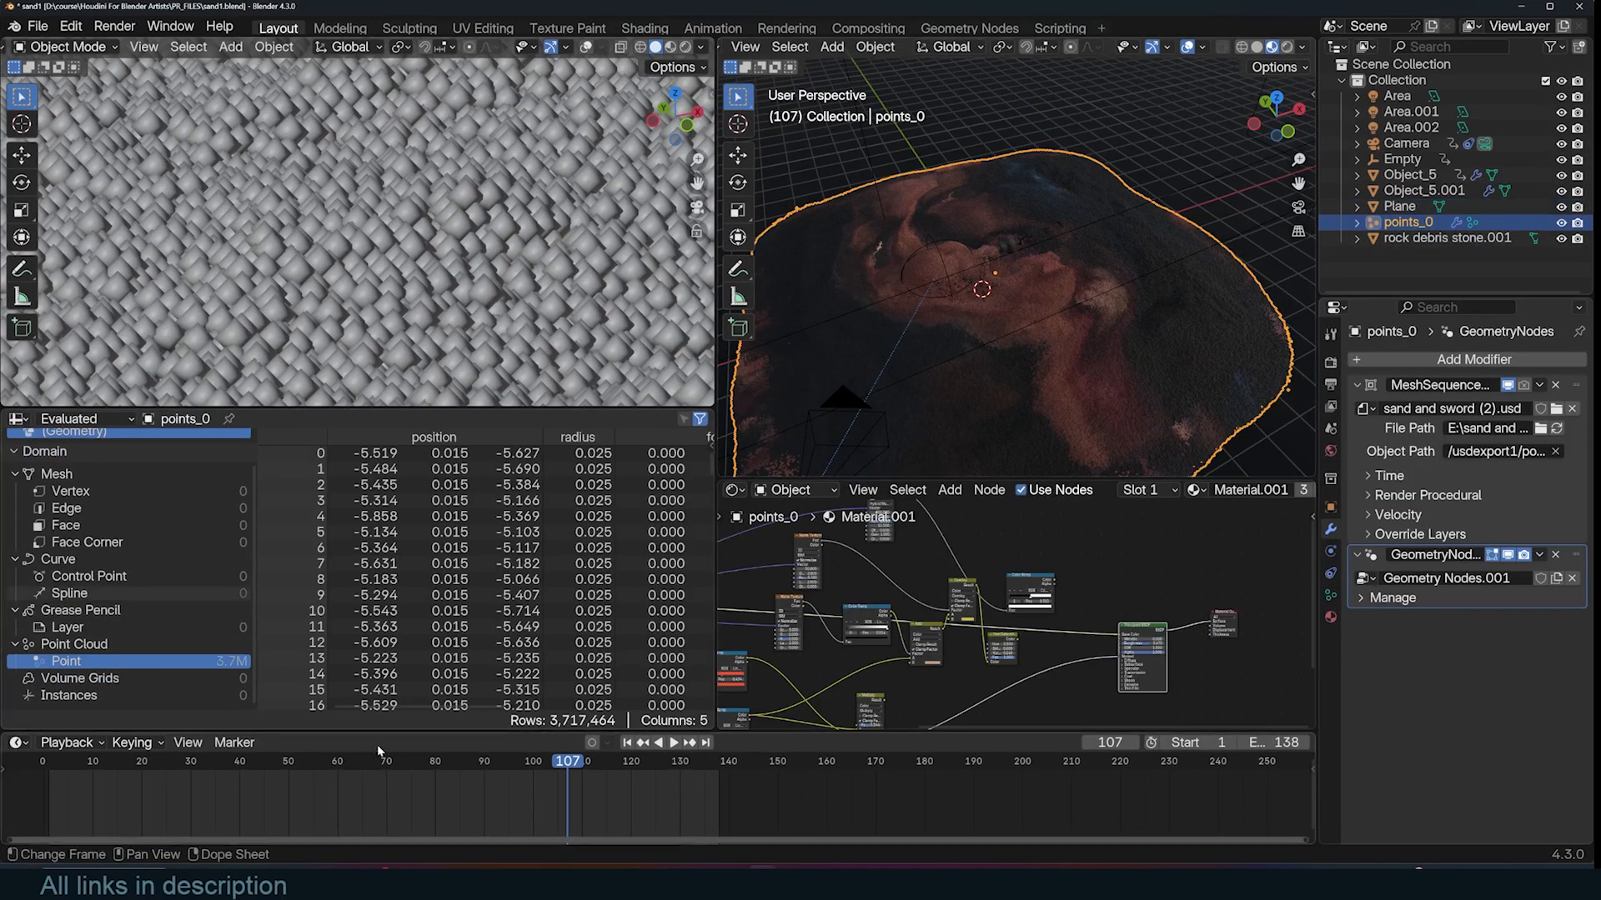
drag(422, 707, 582, 702)
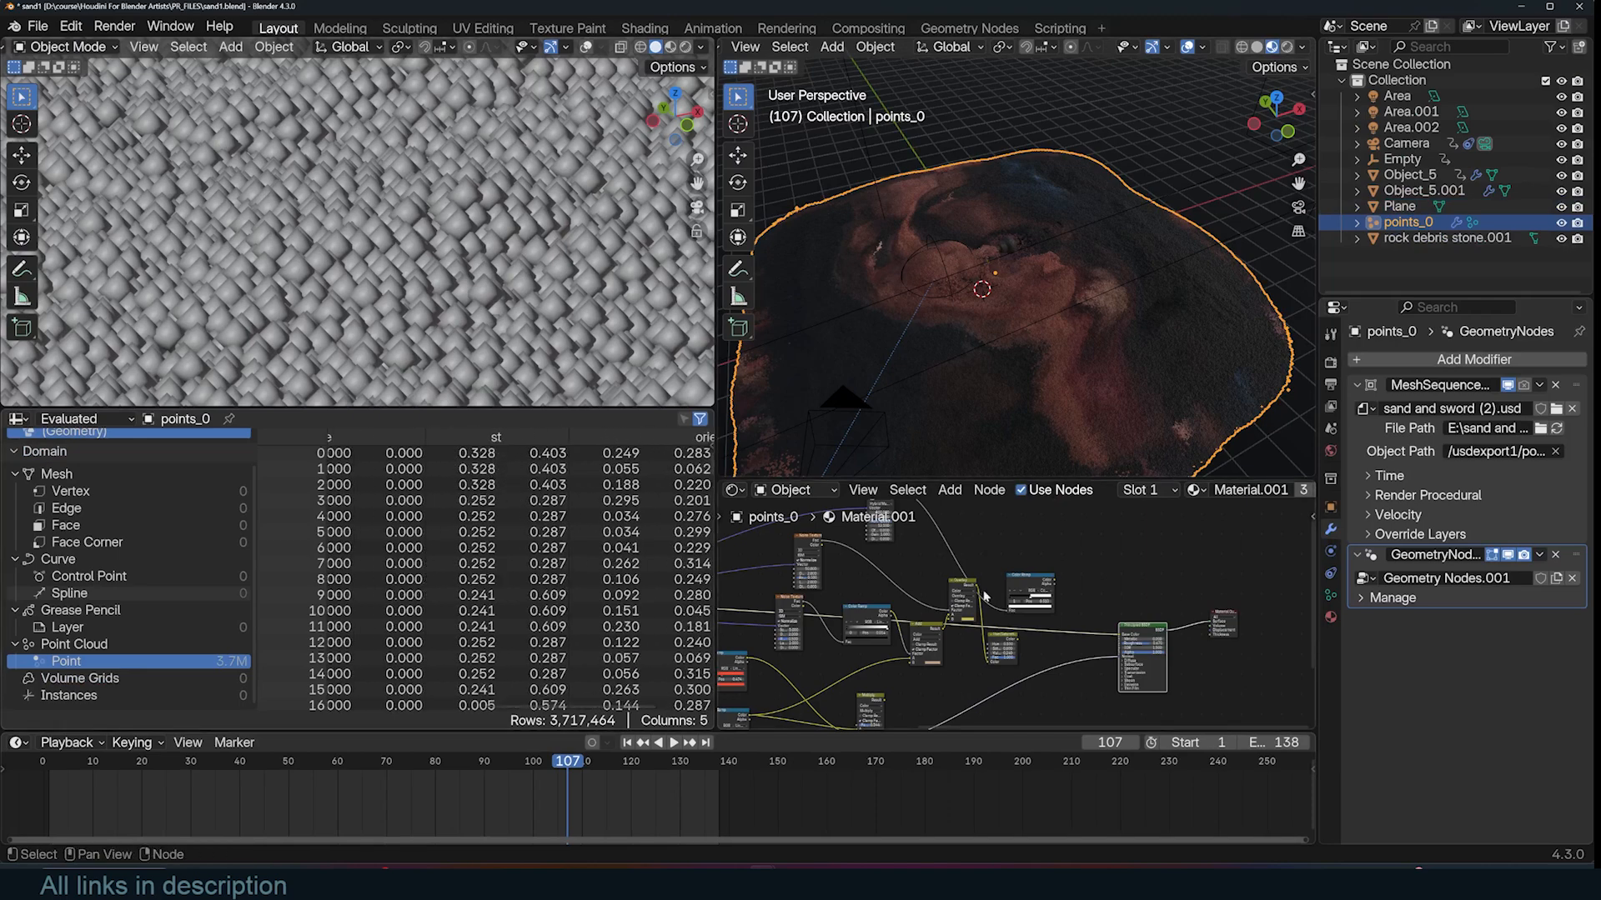
scroll(1066, 602, up, 6)
ctrl+shift+click(1023, 602)
middle_drag(1023, 346, 946, 287)
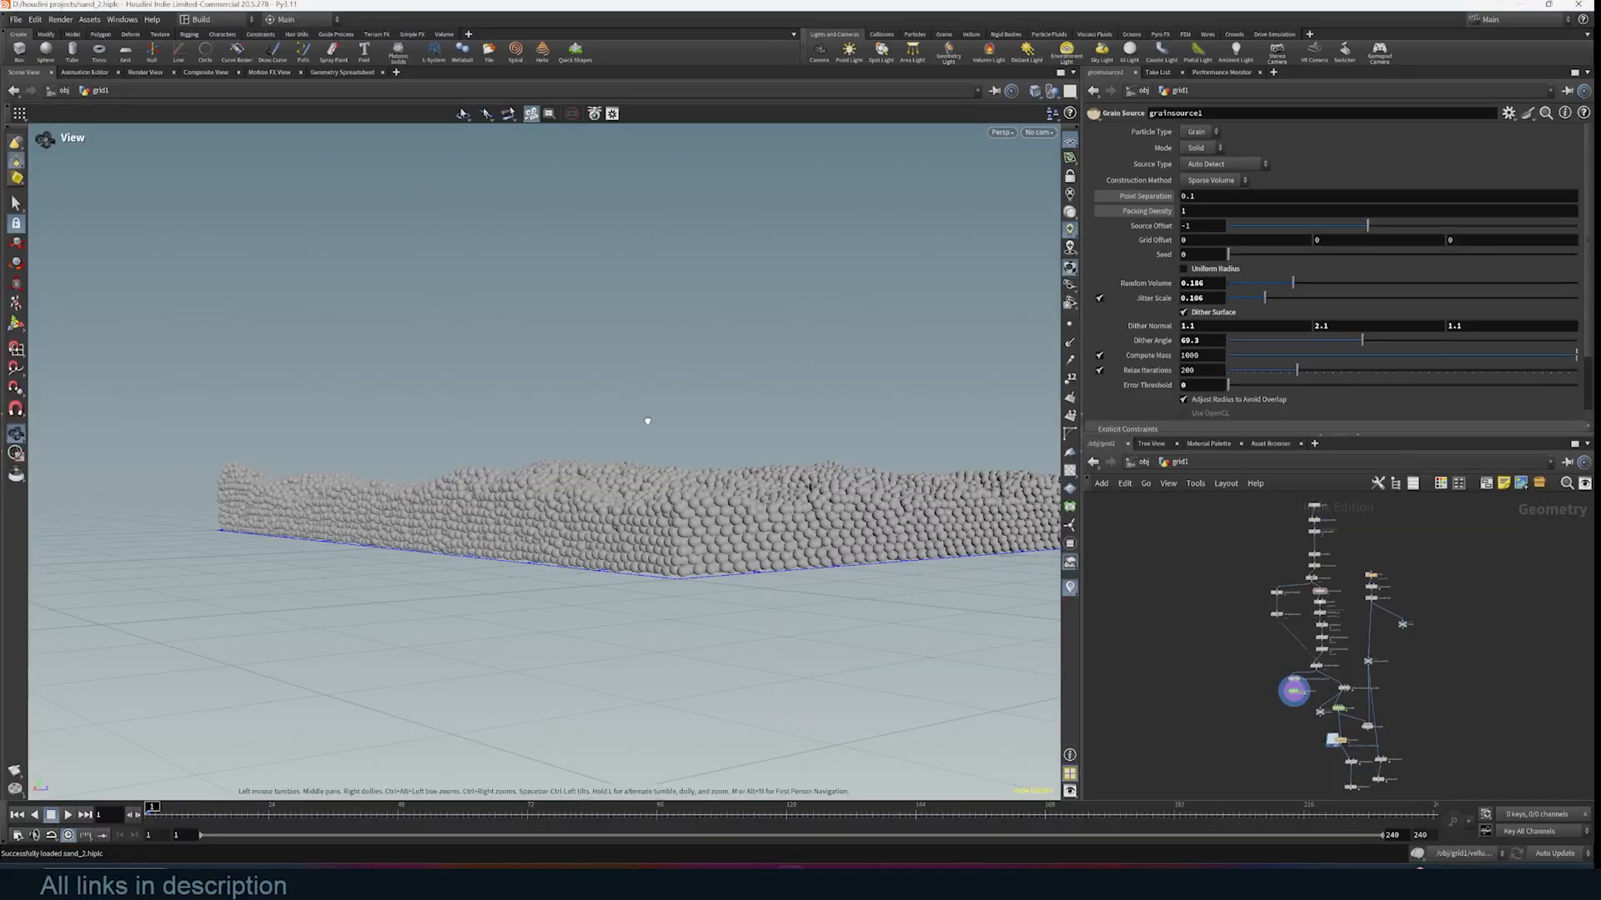
Back in Houdini, collapse the parameter pane to give the network editor full height and look over the grid1 node chain
drag(647, 422, 765, 609)
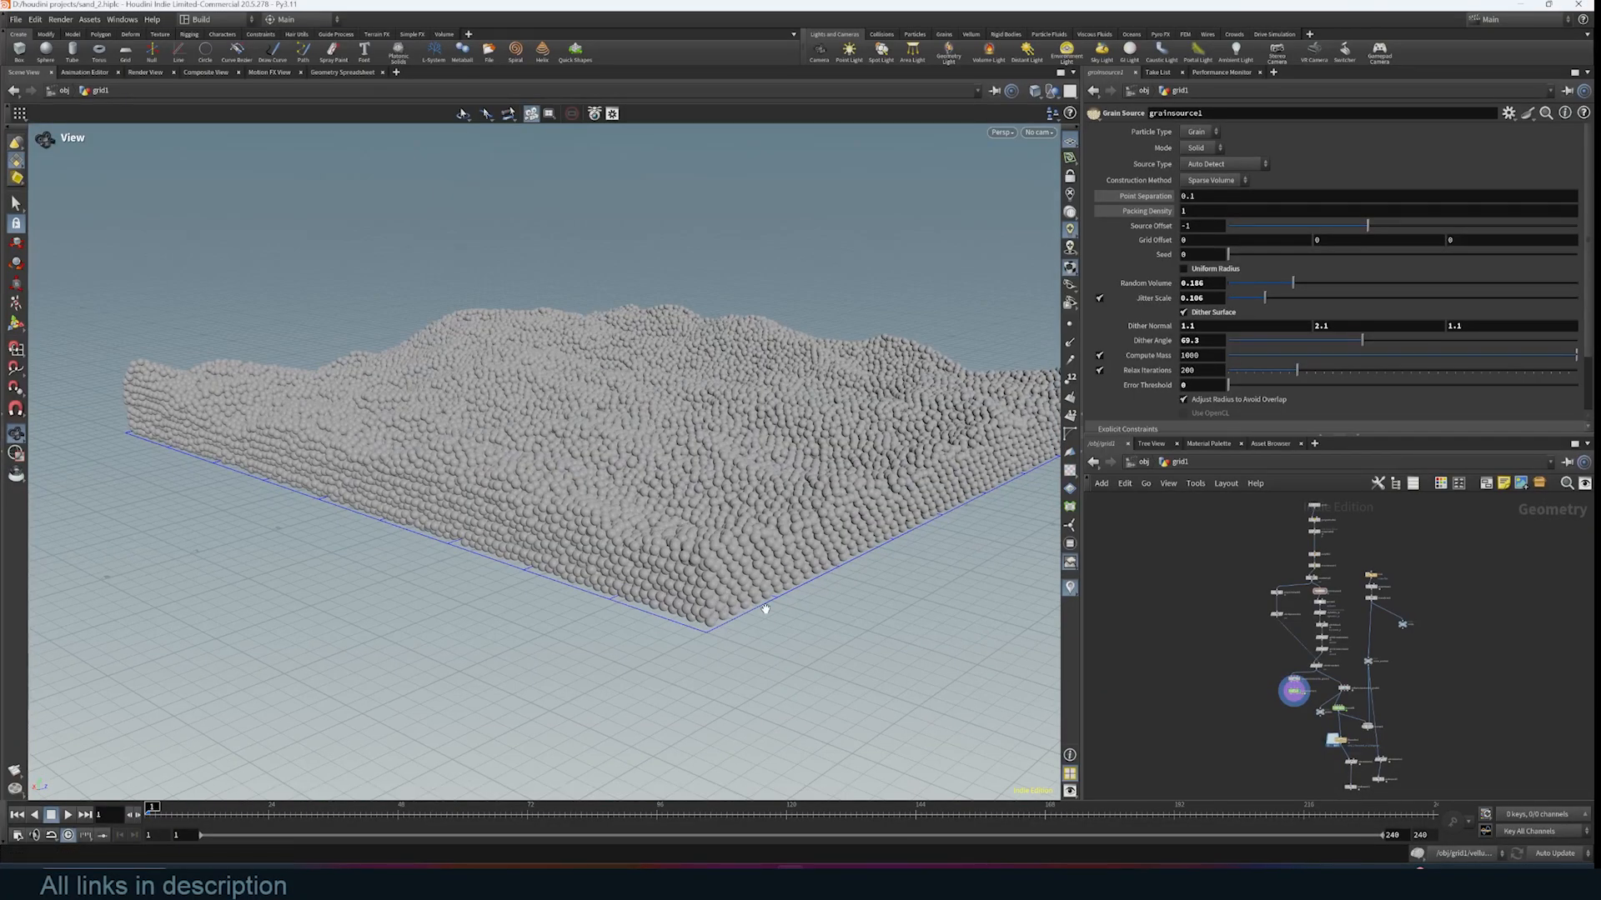
click(1349, 434)
scroll(1404, 380, up, 9)
scroll(1438, 400, down, 4)
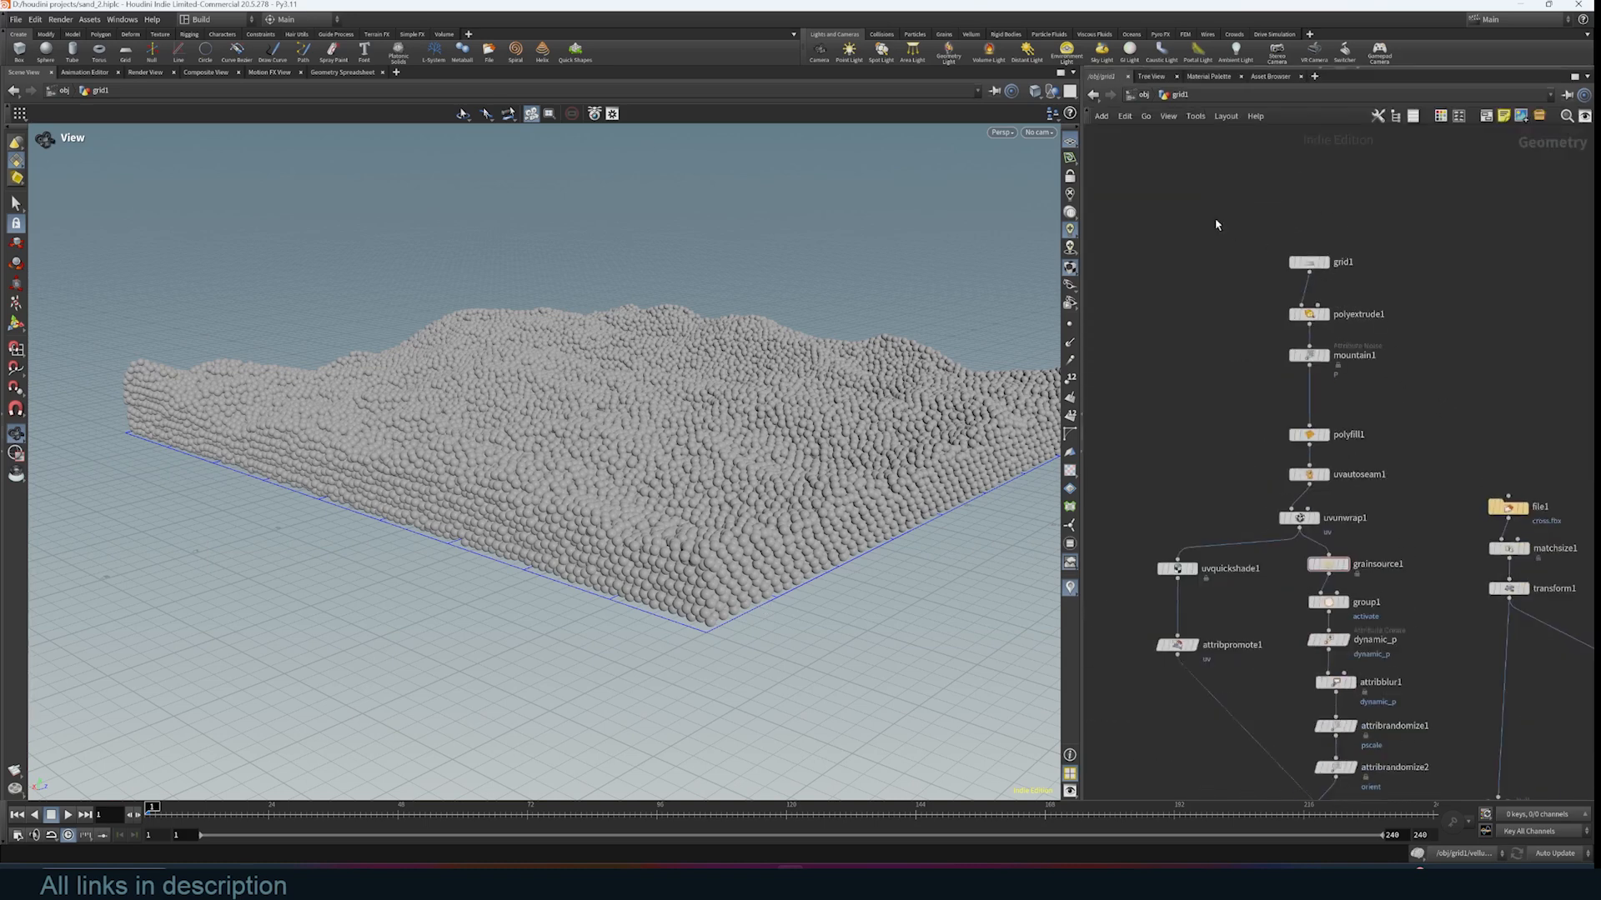
key(h)
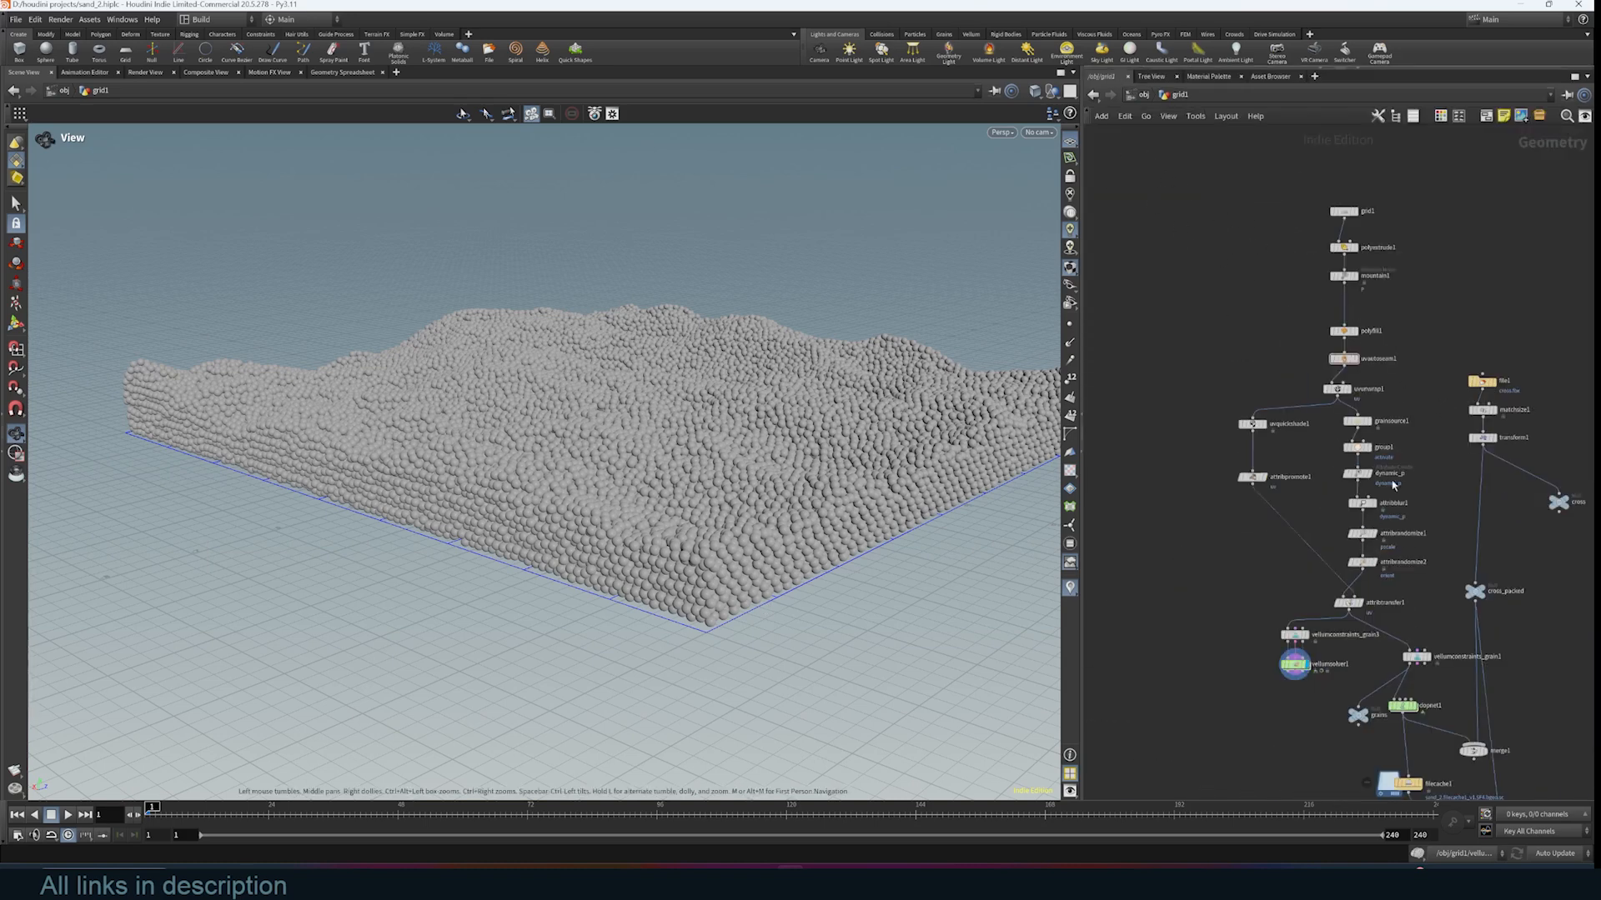
scroll(1417, 492, up, 5)
scroll(1434, 417, down, 4)
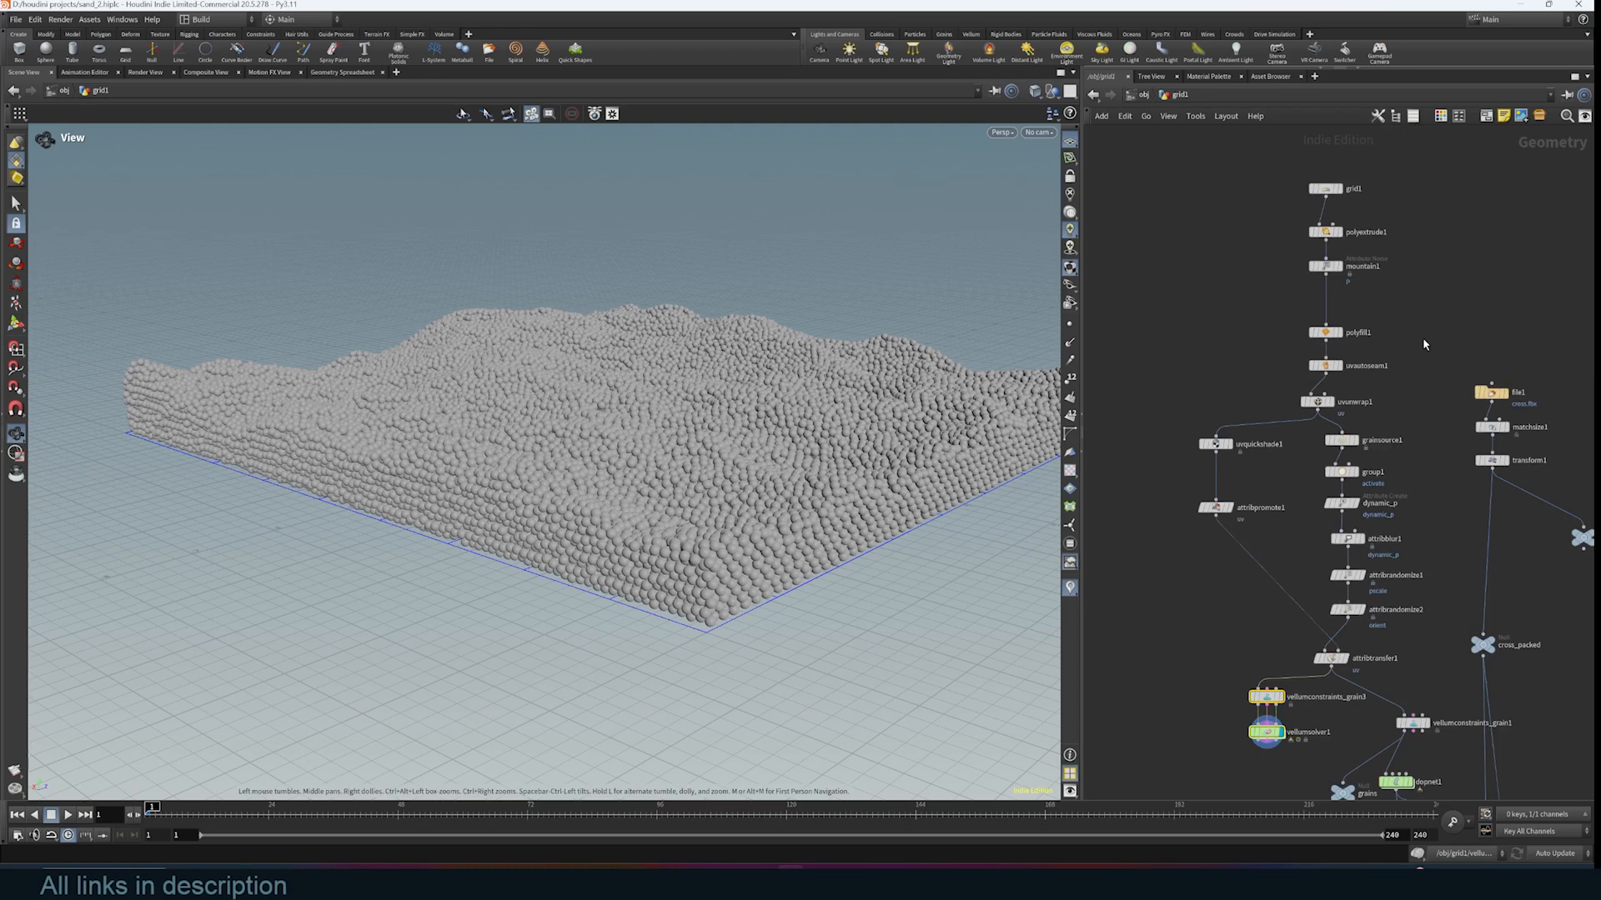
click(1422, 341)
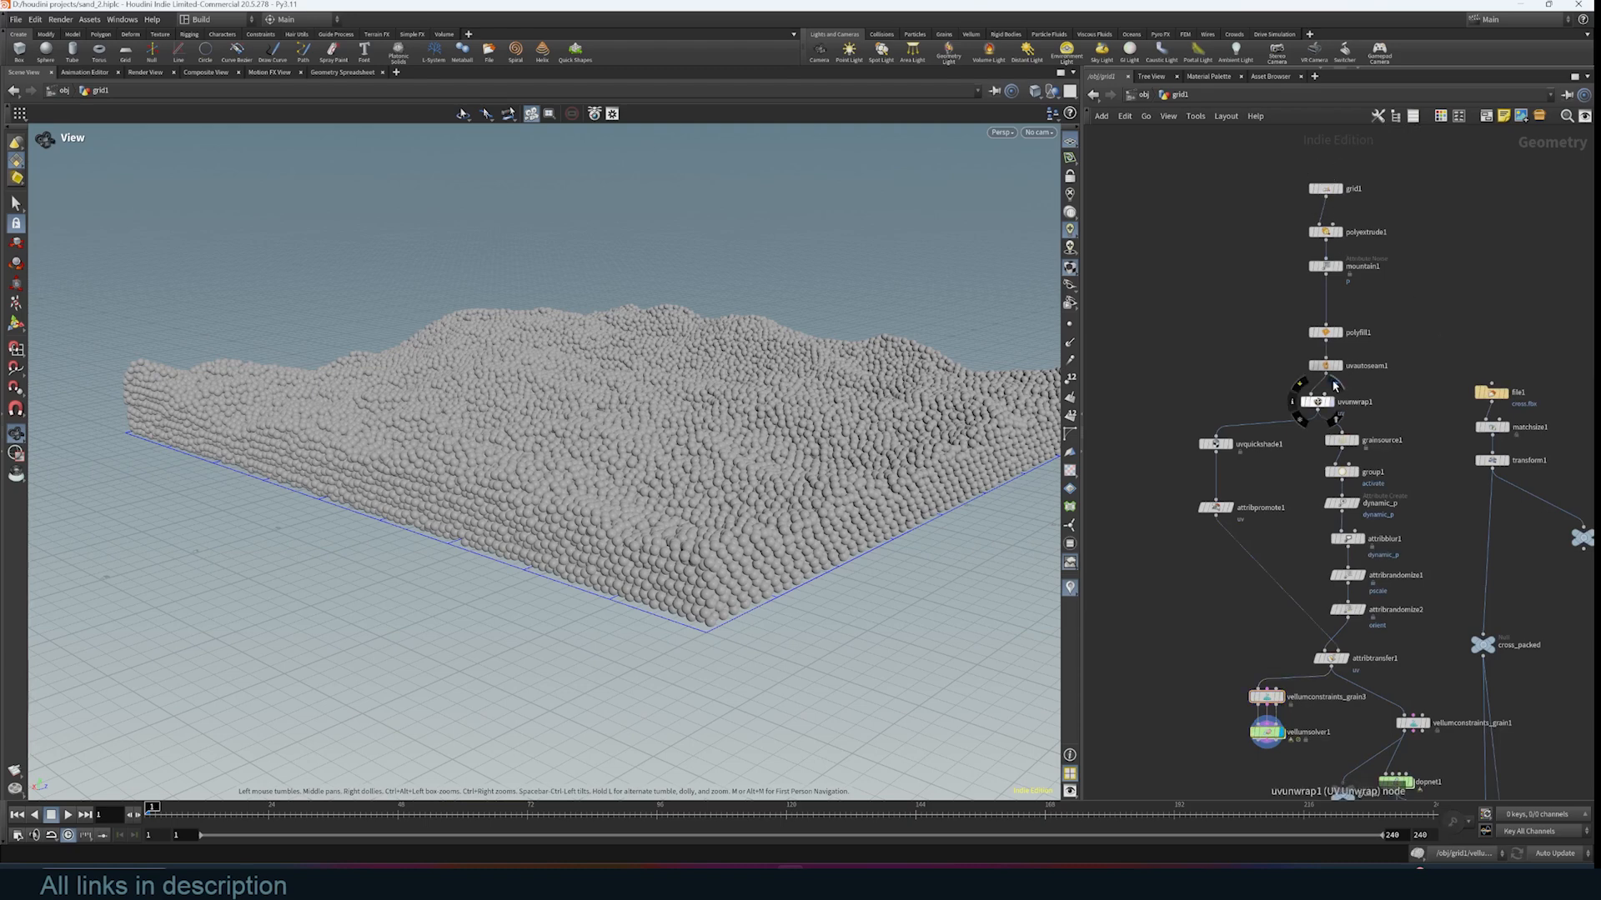
Display the results of uvunwrap1, grainsource1 and group1 in turn
click(1334, 408)
drag(643, 382, 584, 372)
middle_drag(1433, 497, 1407, 388)
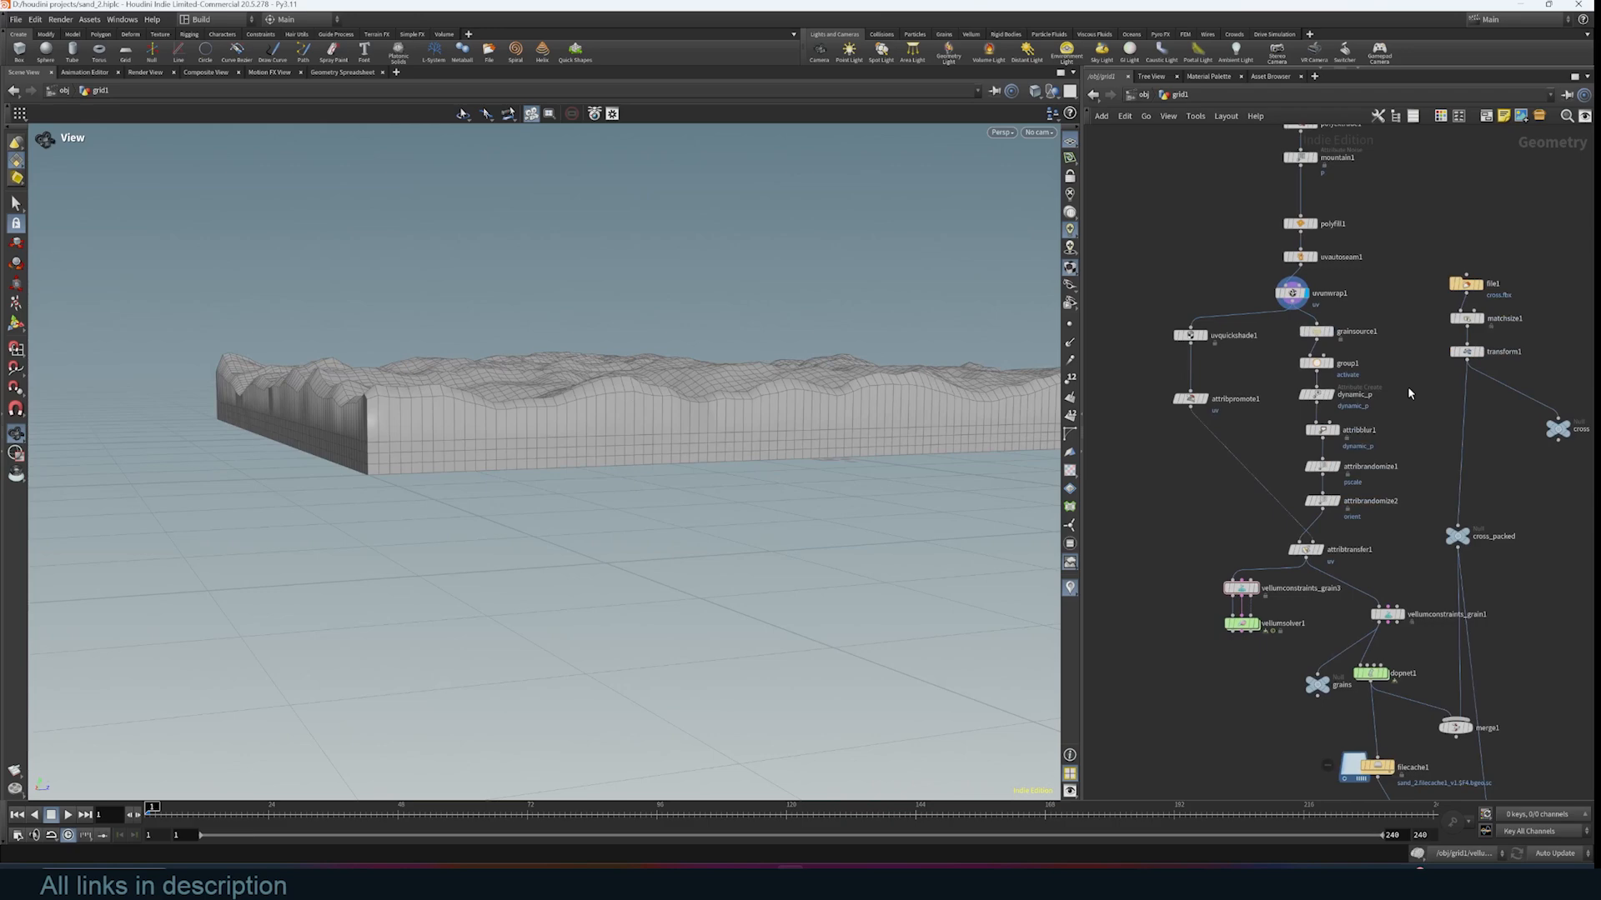
scroll(1409, 362, up, 3)
click(1298, 315)
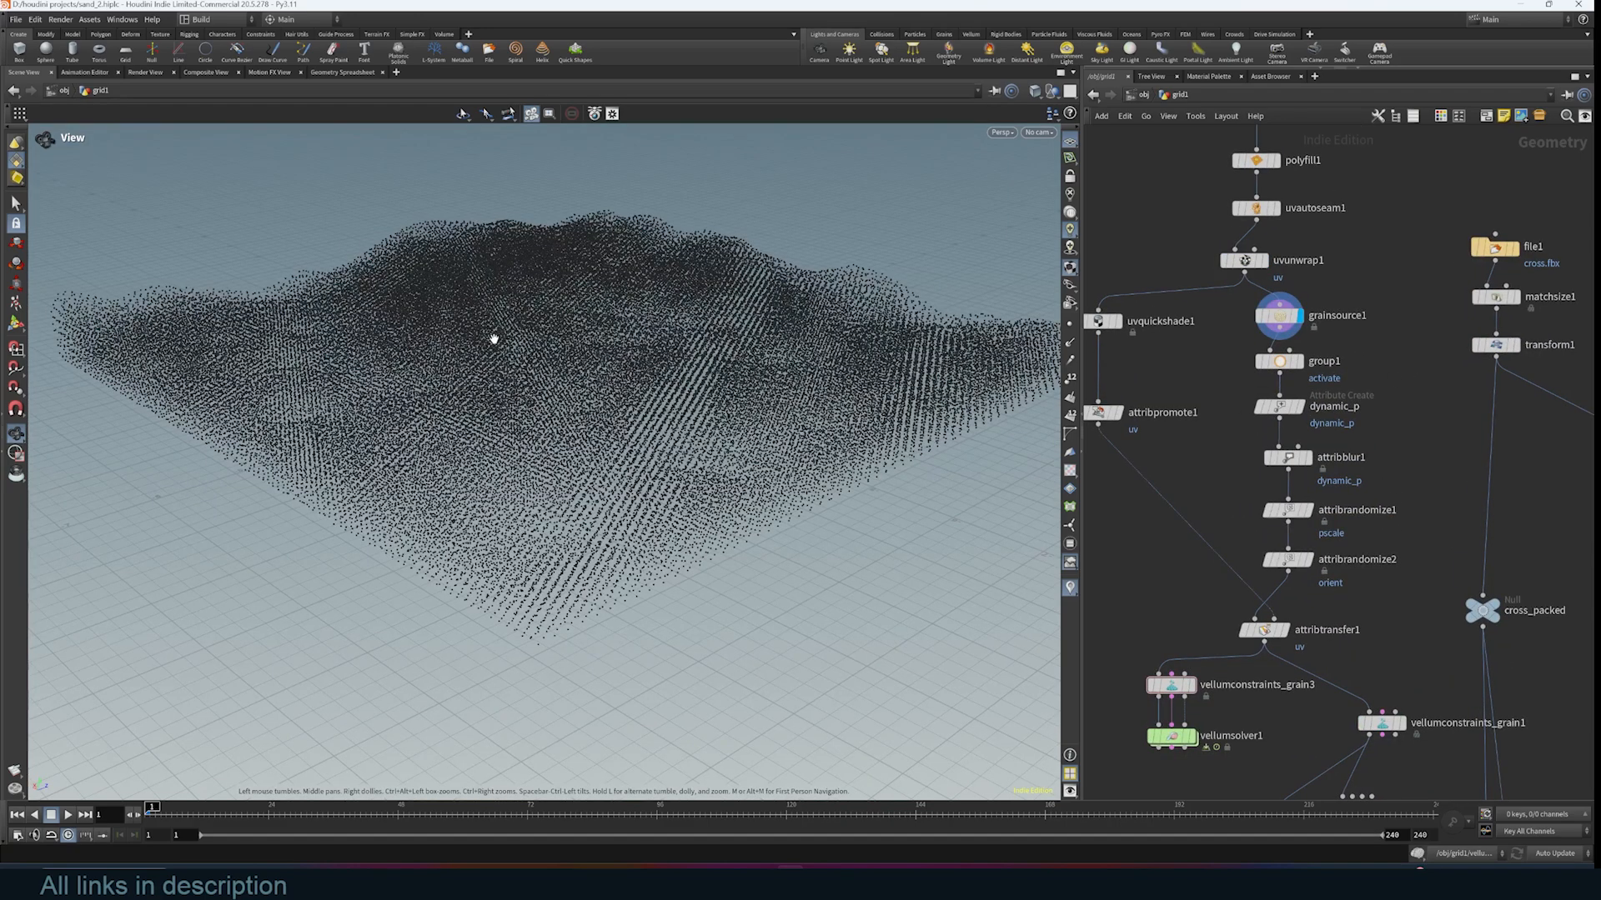
click(1297, 361)
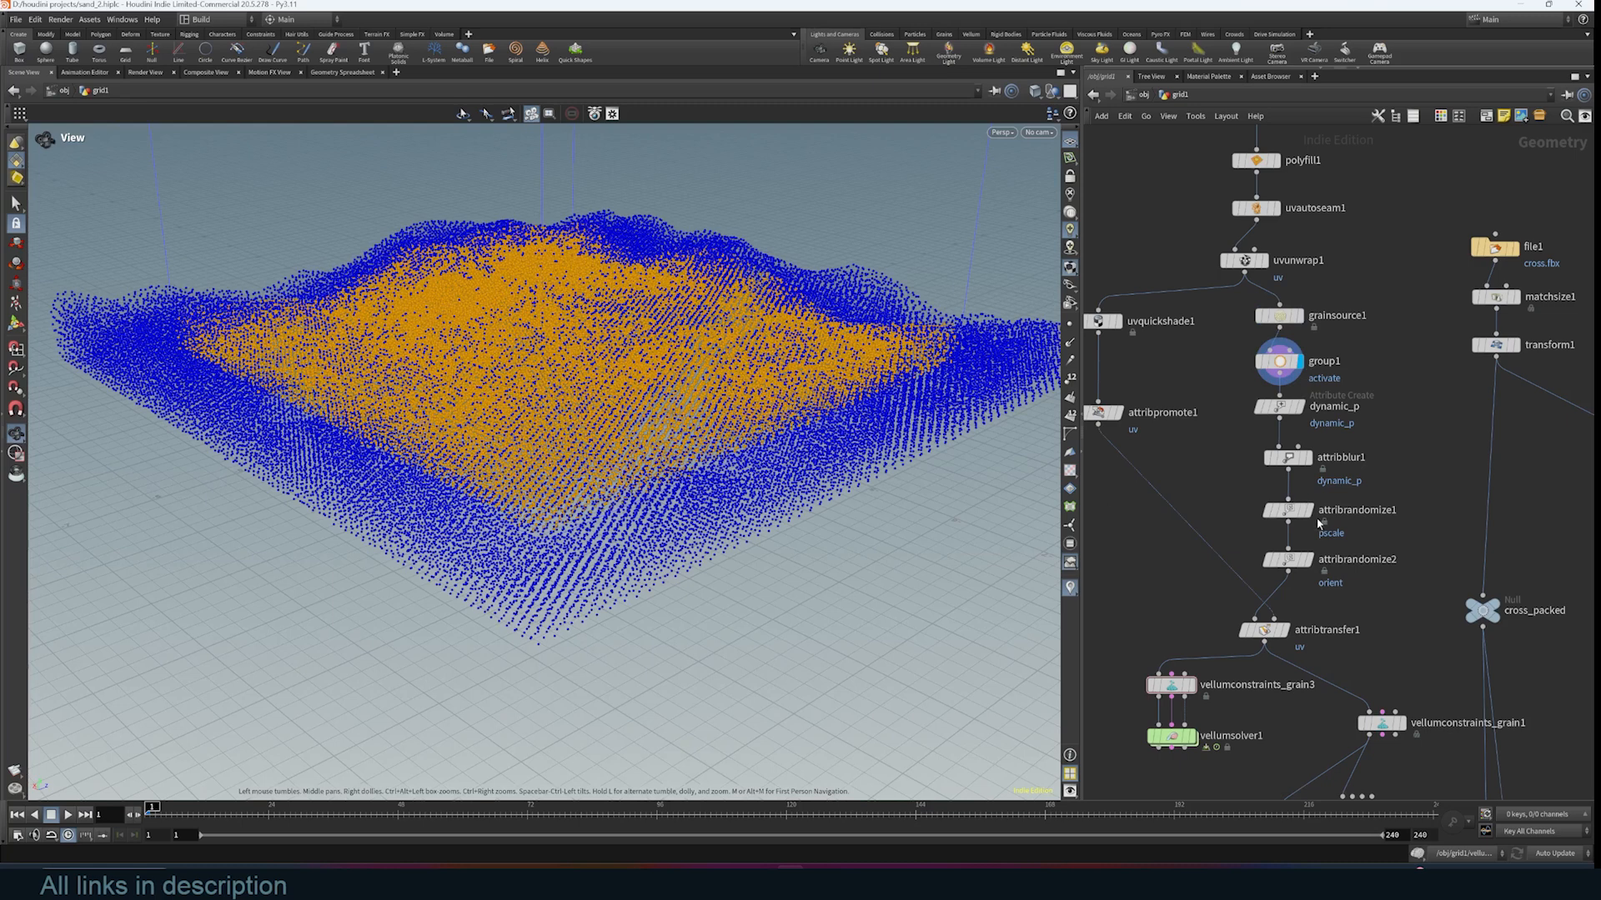
Display the results of attribrandomize1, attribrandomize2, attribtransfer1 and vellumconstraints_grain1 in turn
click(1311, 514)
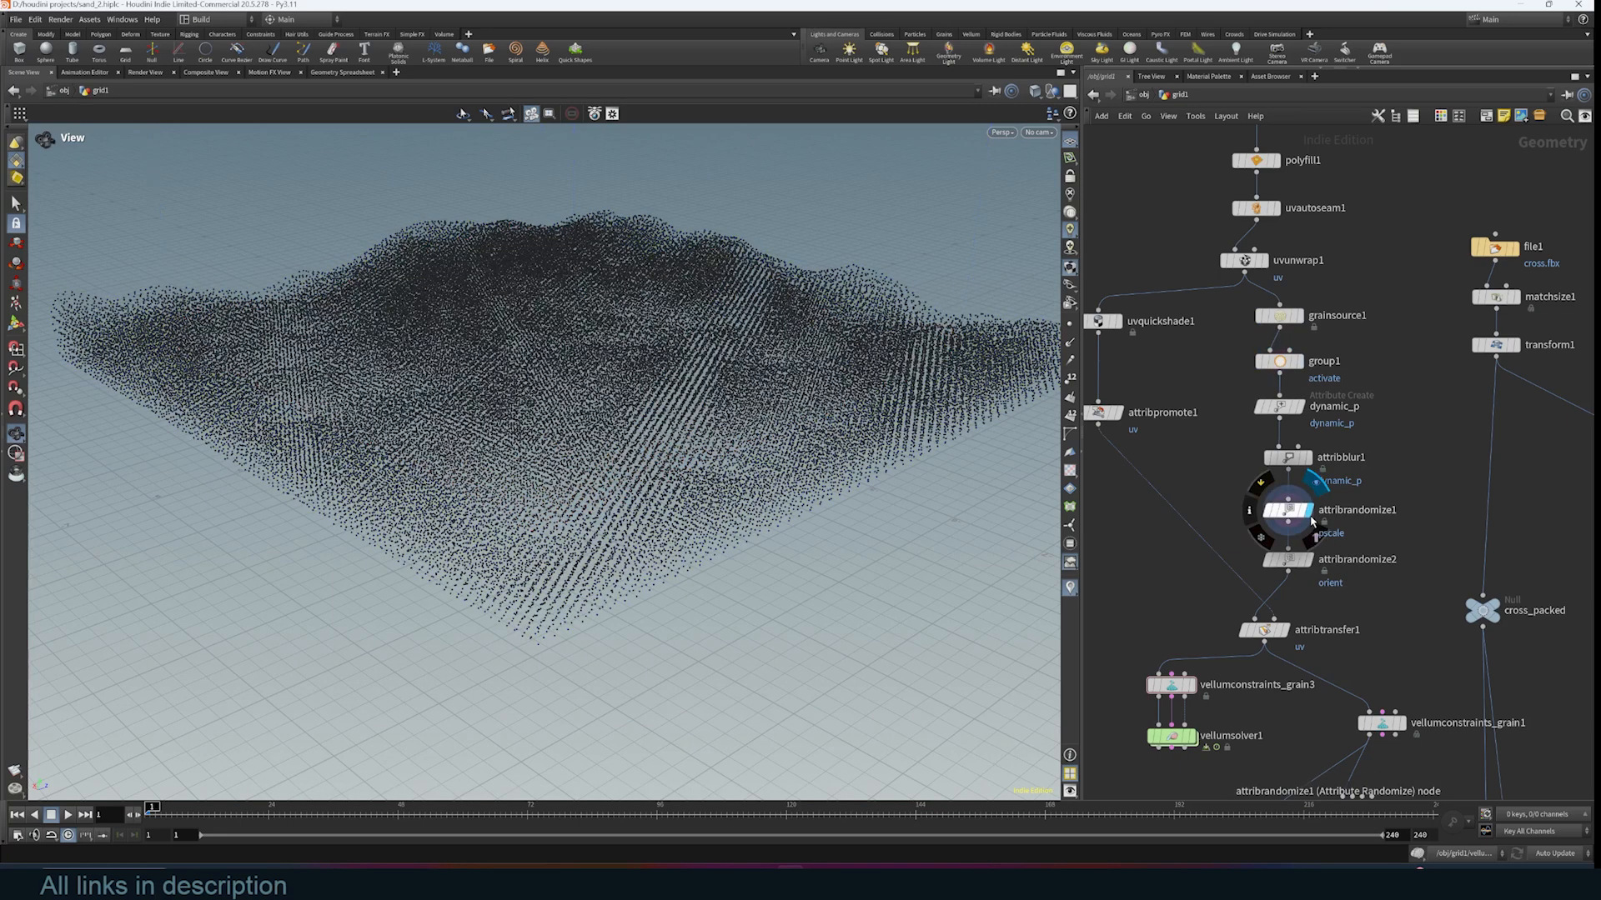
click(1312, 561)
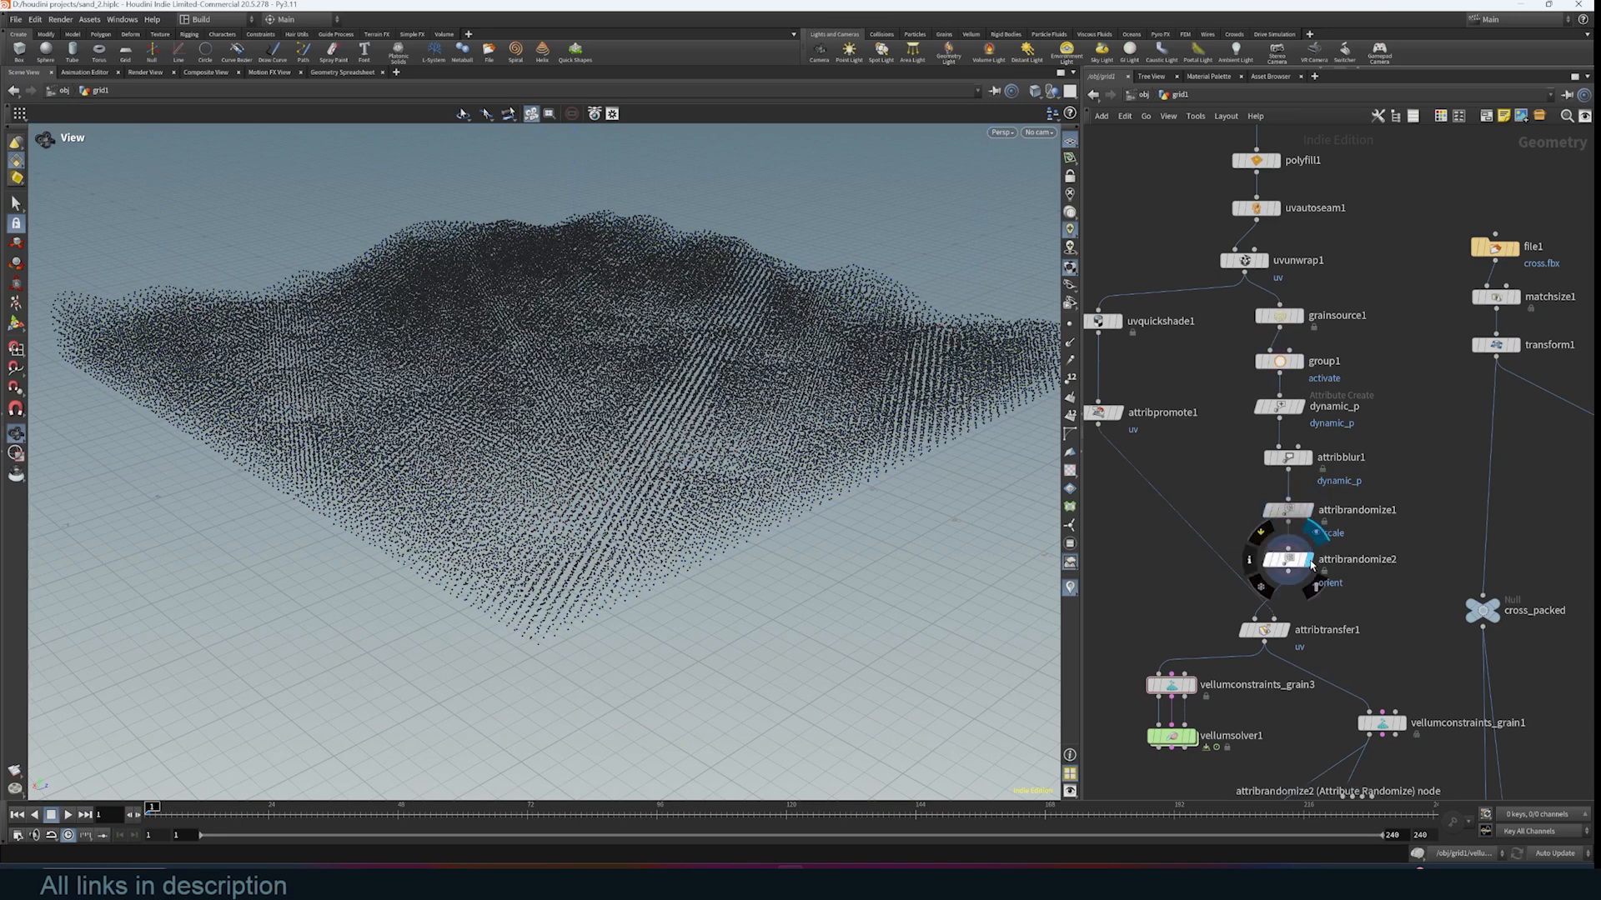
middle_drag(1393, 630, 1413, 570)
click(1306, 571)
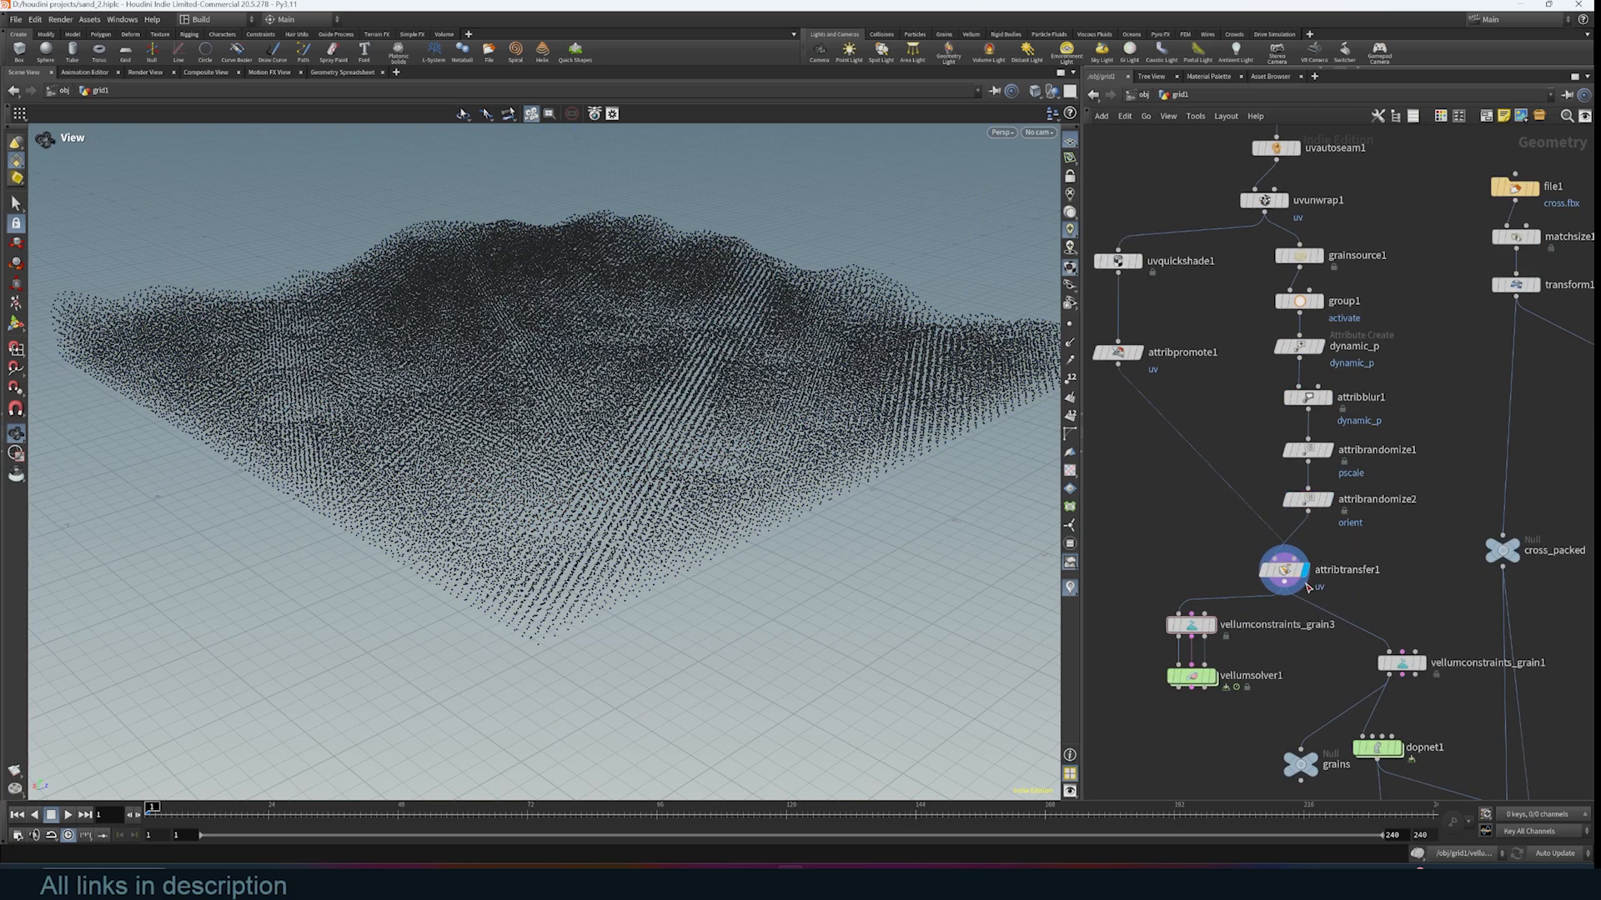
middle_drag(1307, 586, 1267, 445)
click(1386, 523)
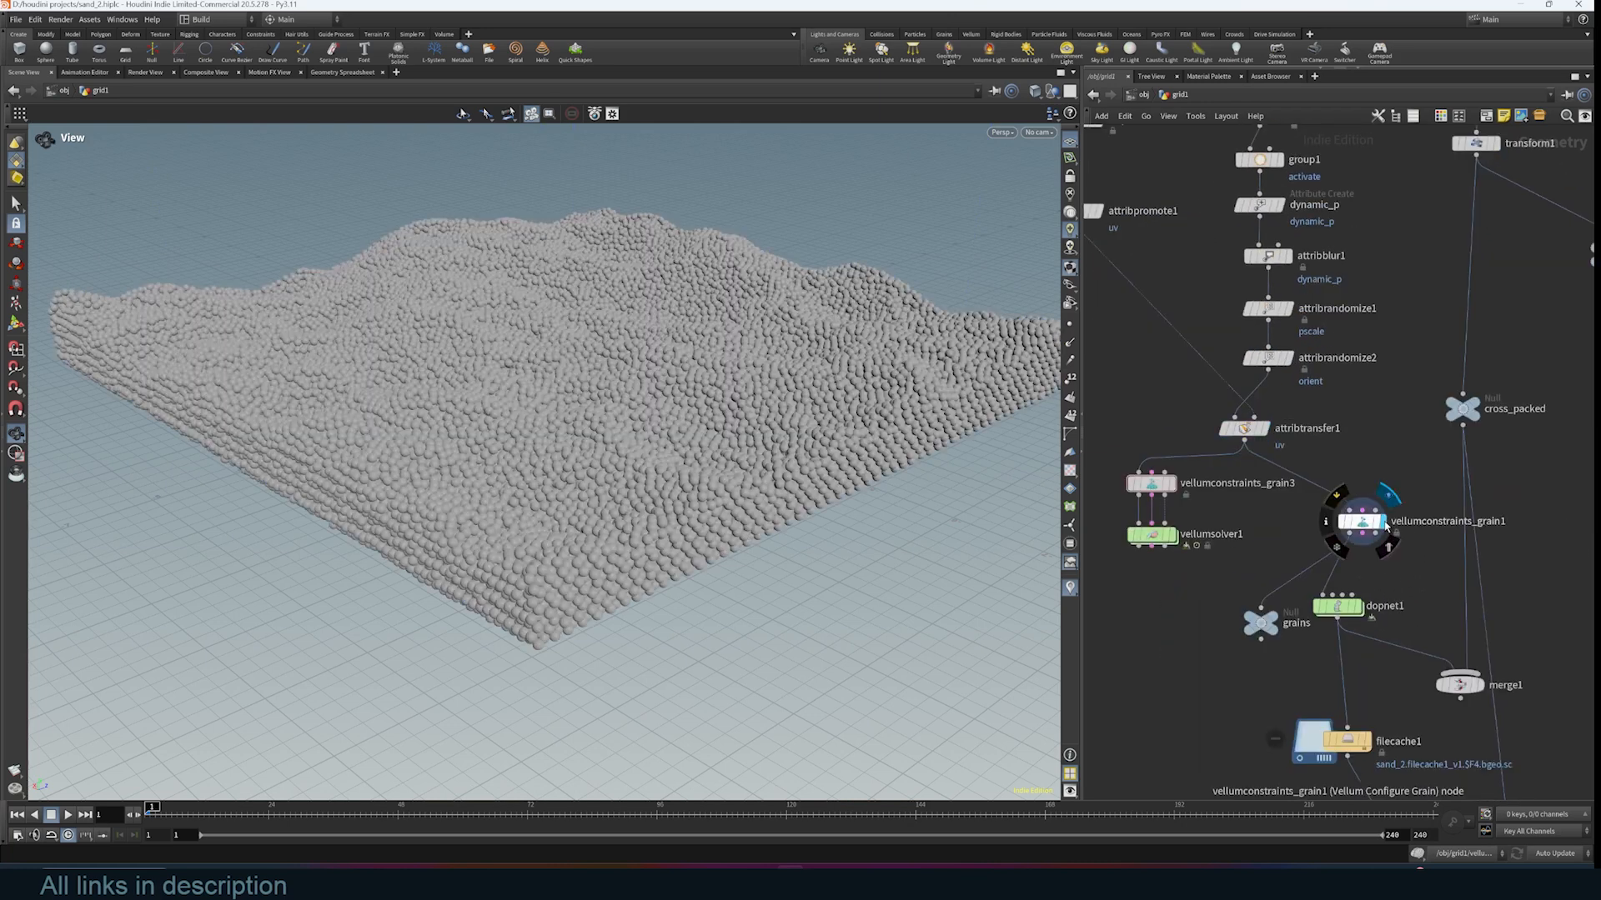
Display vellumsolver1 and play the grain simulation
middle_drag(1429, 527, 1427, 450)
scroll(1427, 451, up, 1)
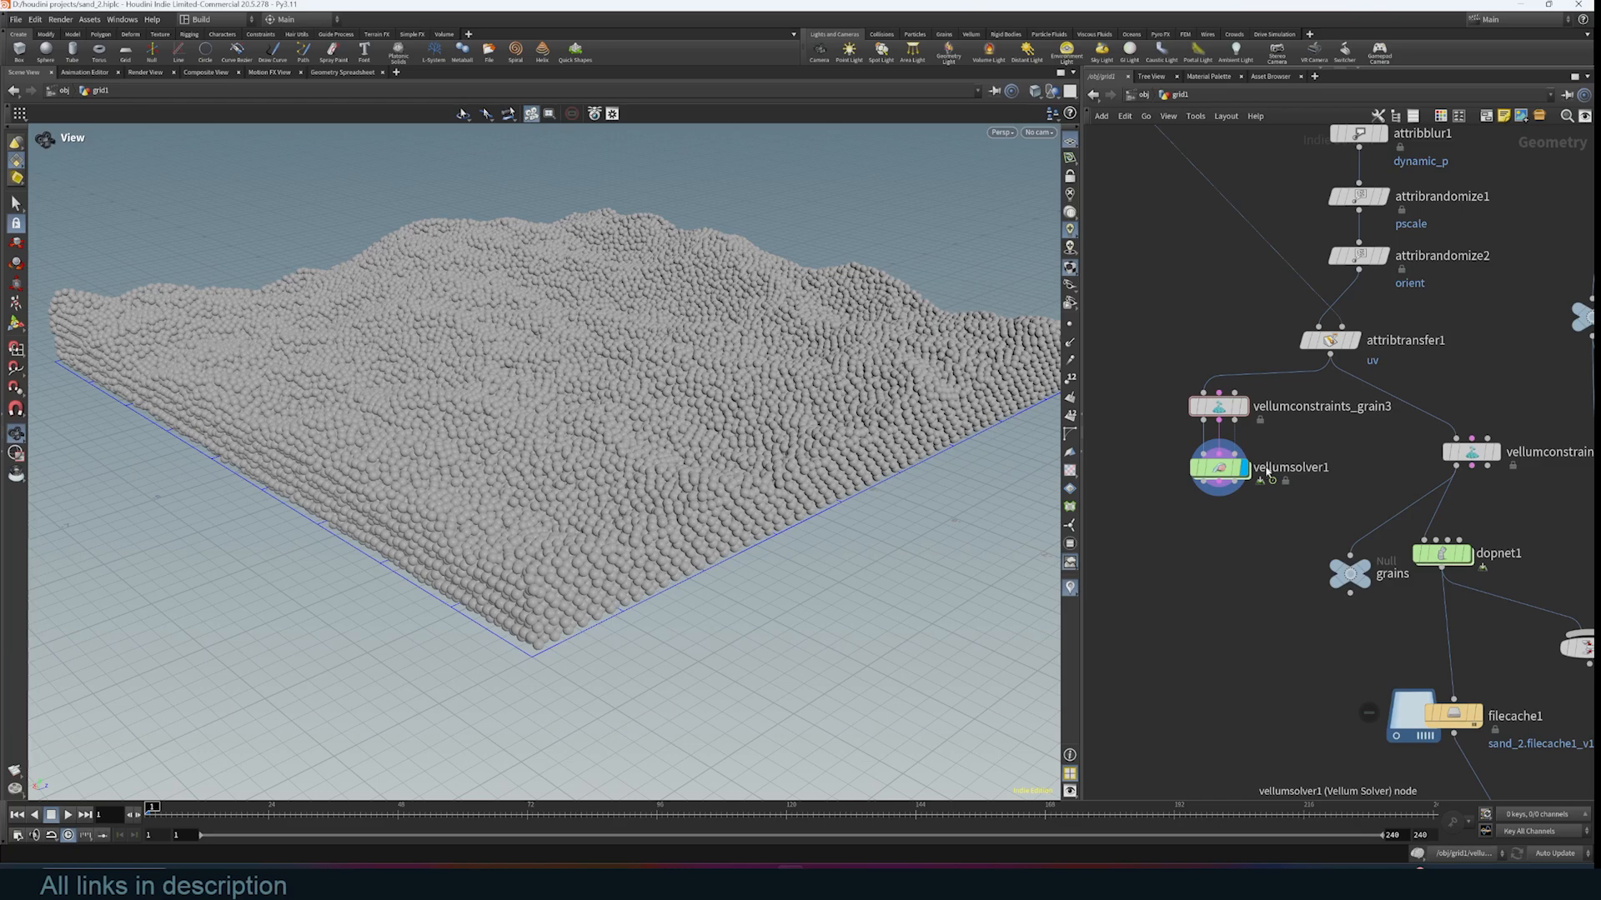
scroll(1210, 459, up, 3)
click(69, 815)
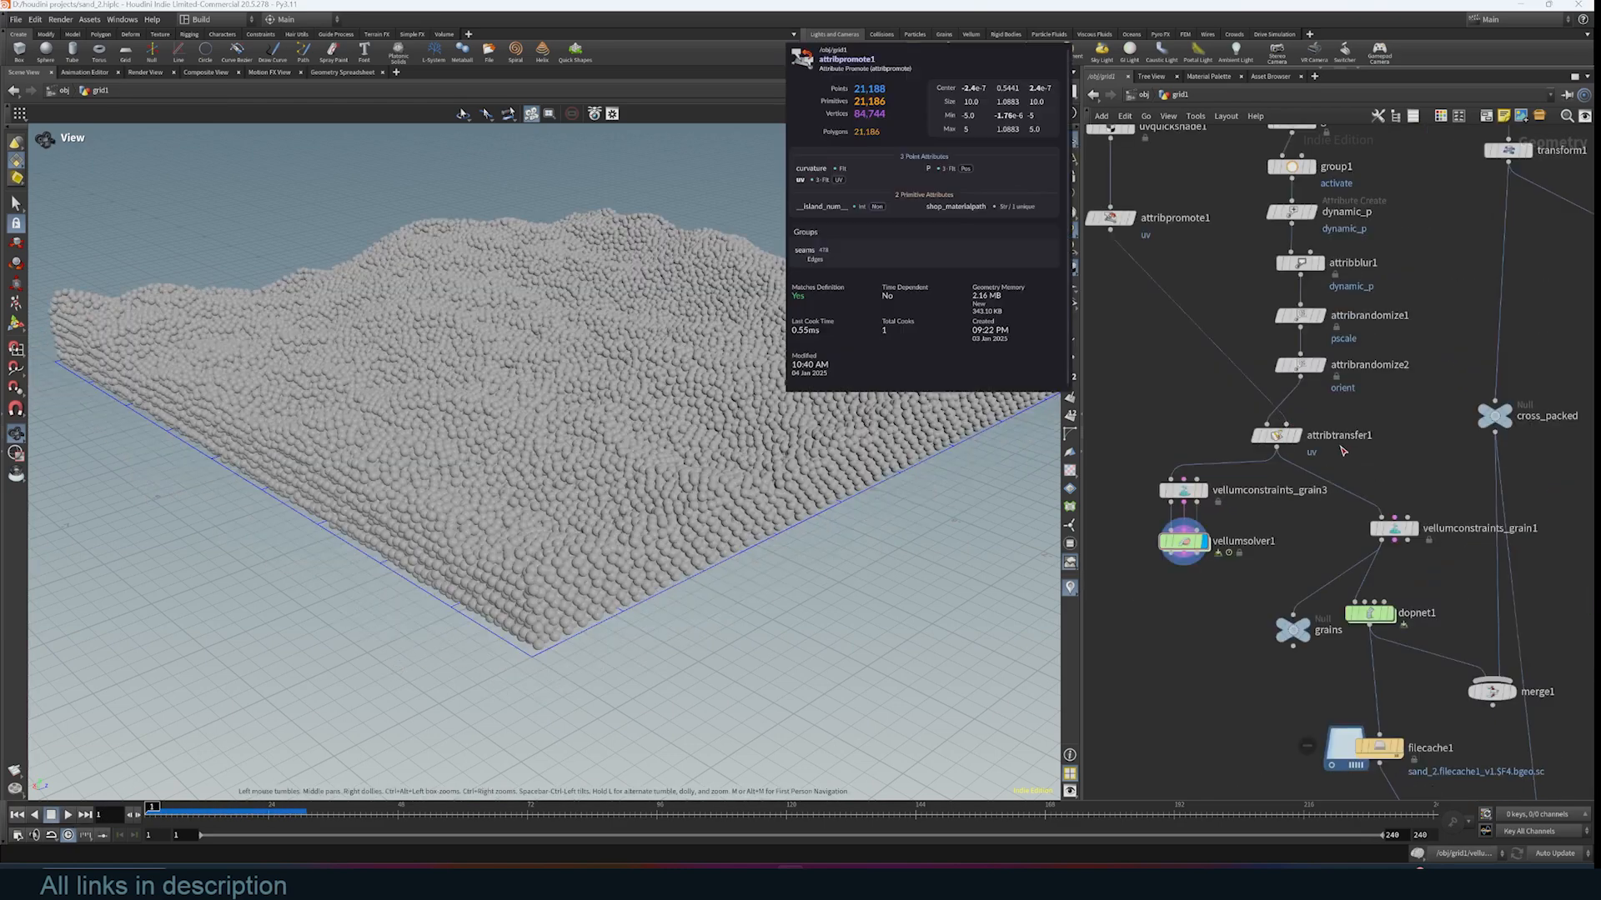
Add a Test Geometry: Crag node beside the grain branch of the network
key(Tab)
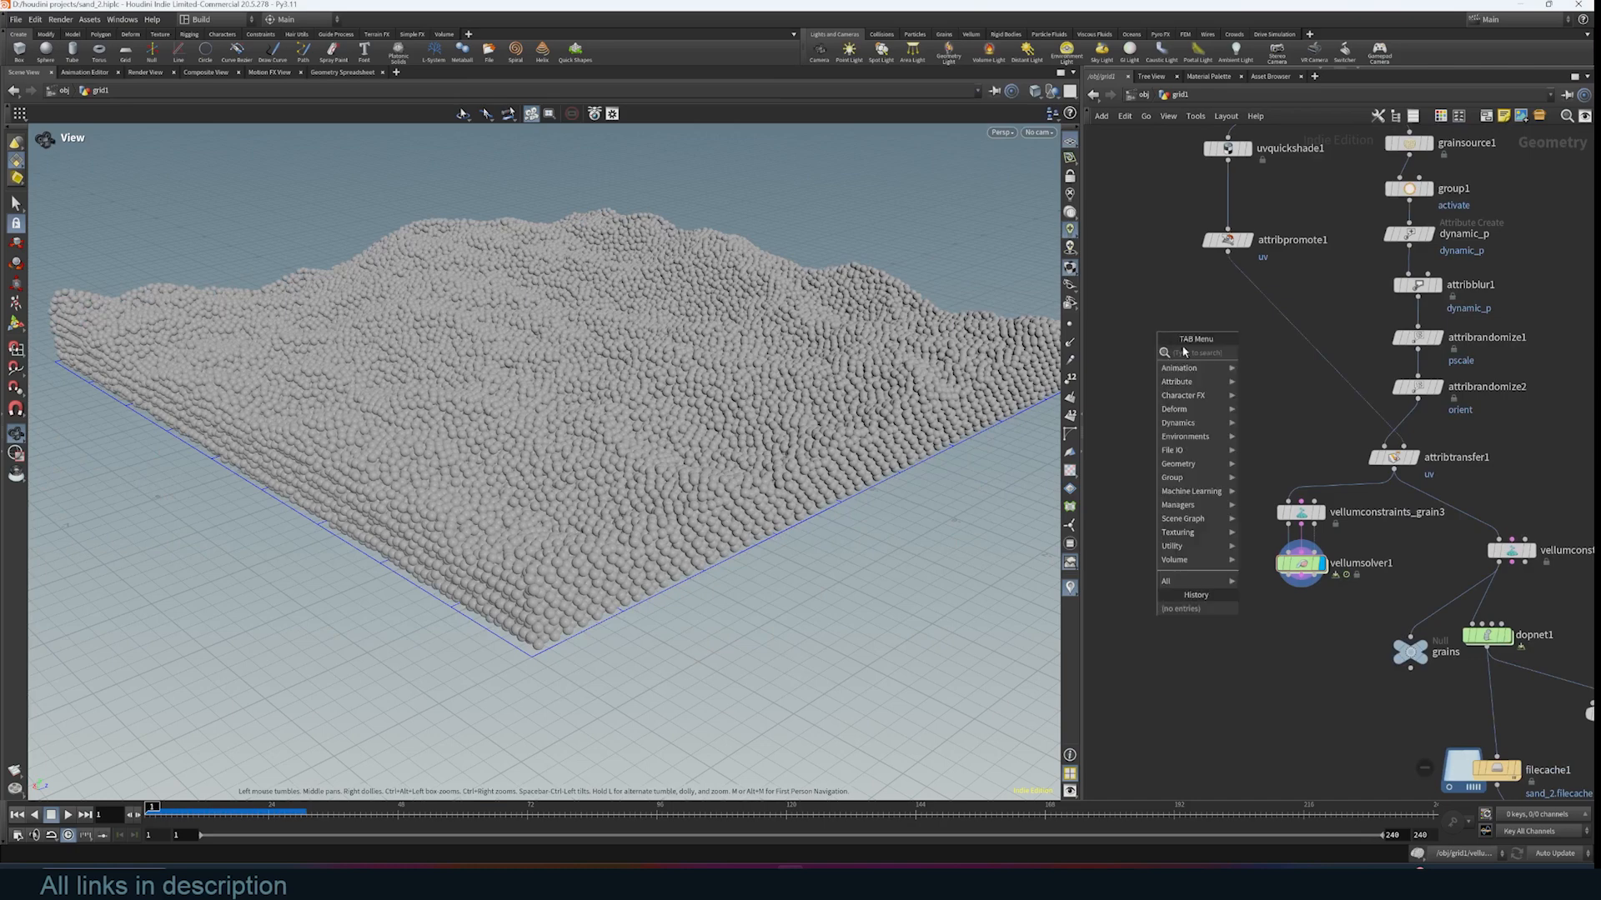
text(test)
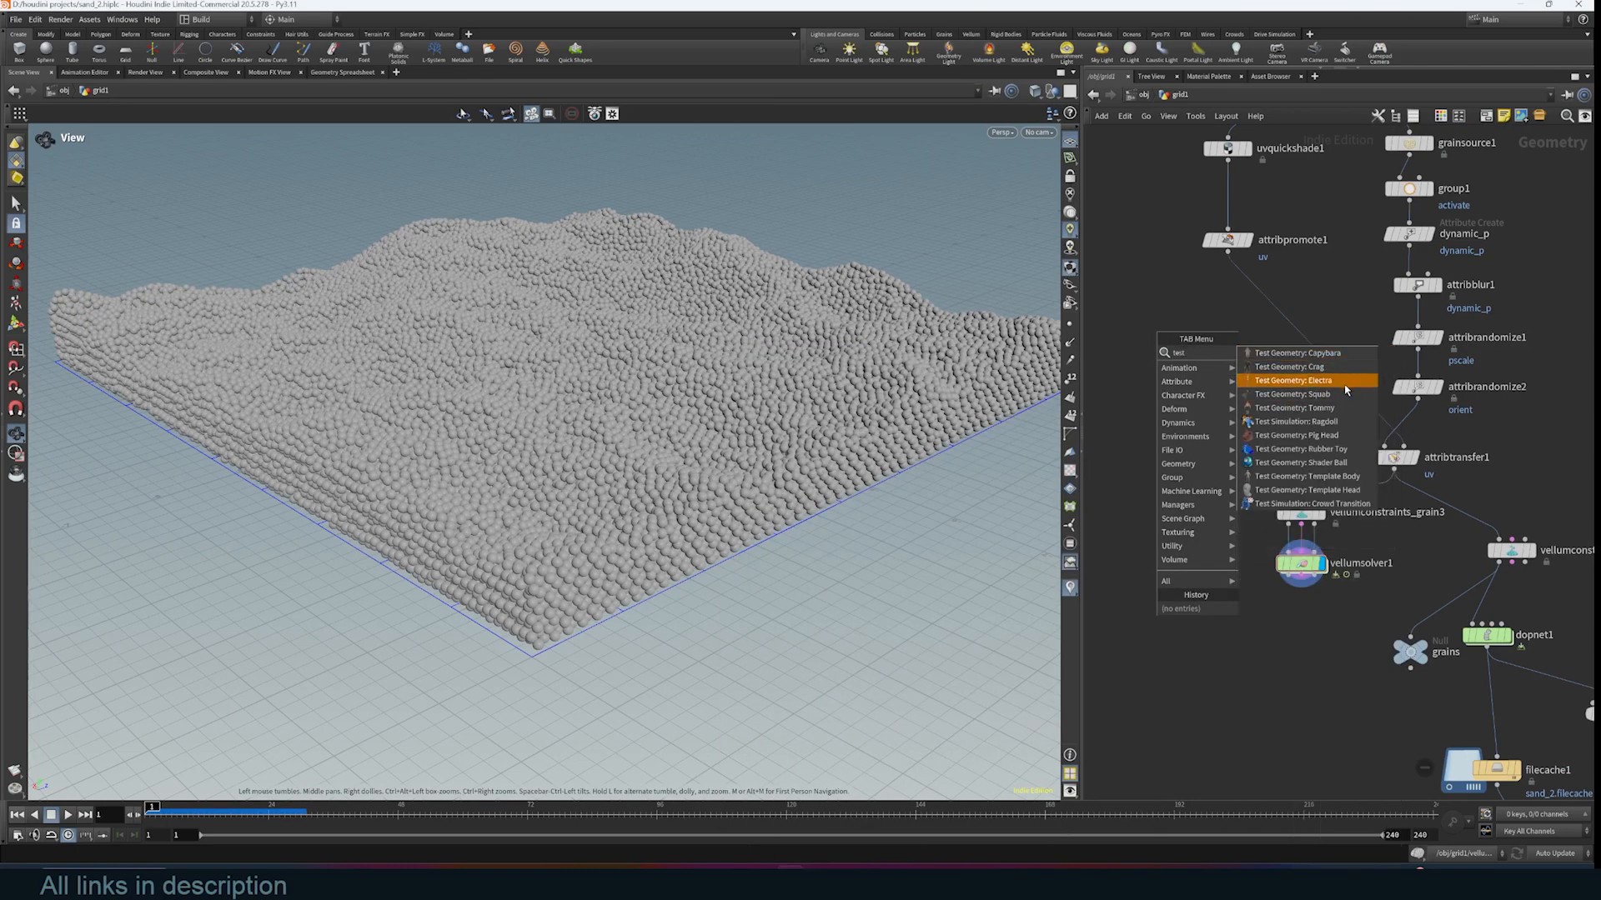
click(1300, 368)
click(1237, 460)
scroll(1237, 462, up, 3)
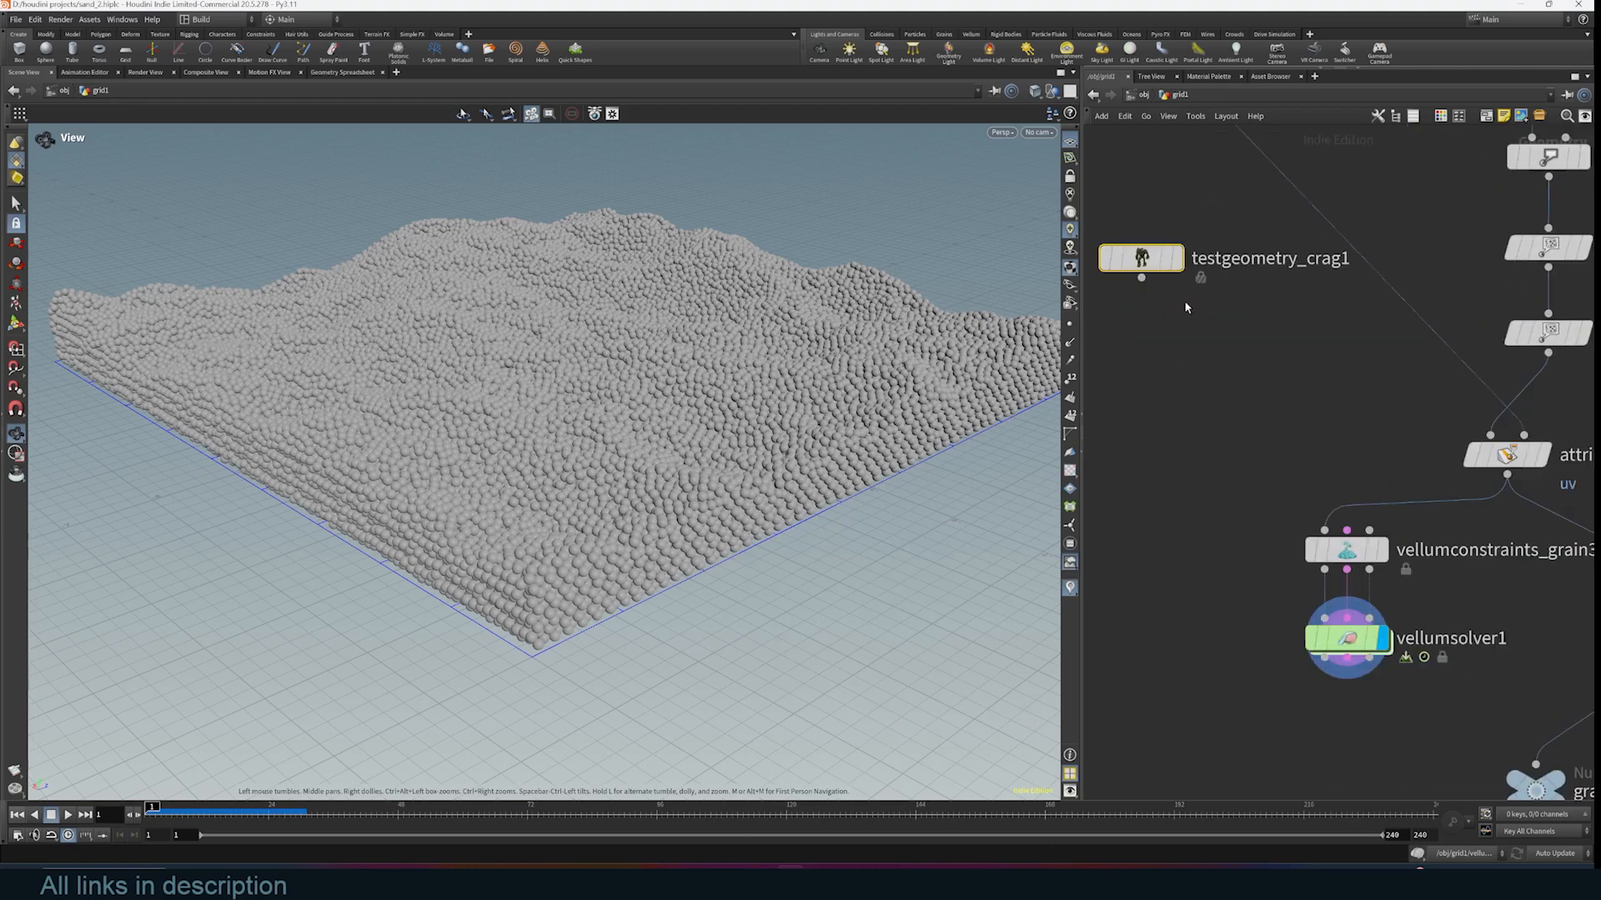
Move testgeometry_crag1 slightly down in the network, display it and play its animation
drag(1152, 259, 1163, 335)
click(1188, 333)
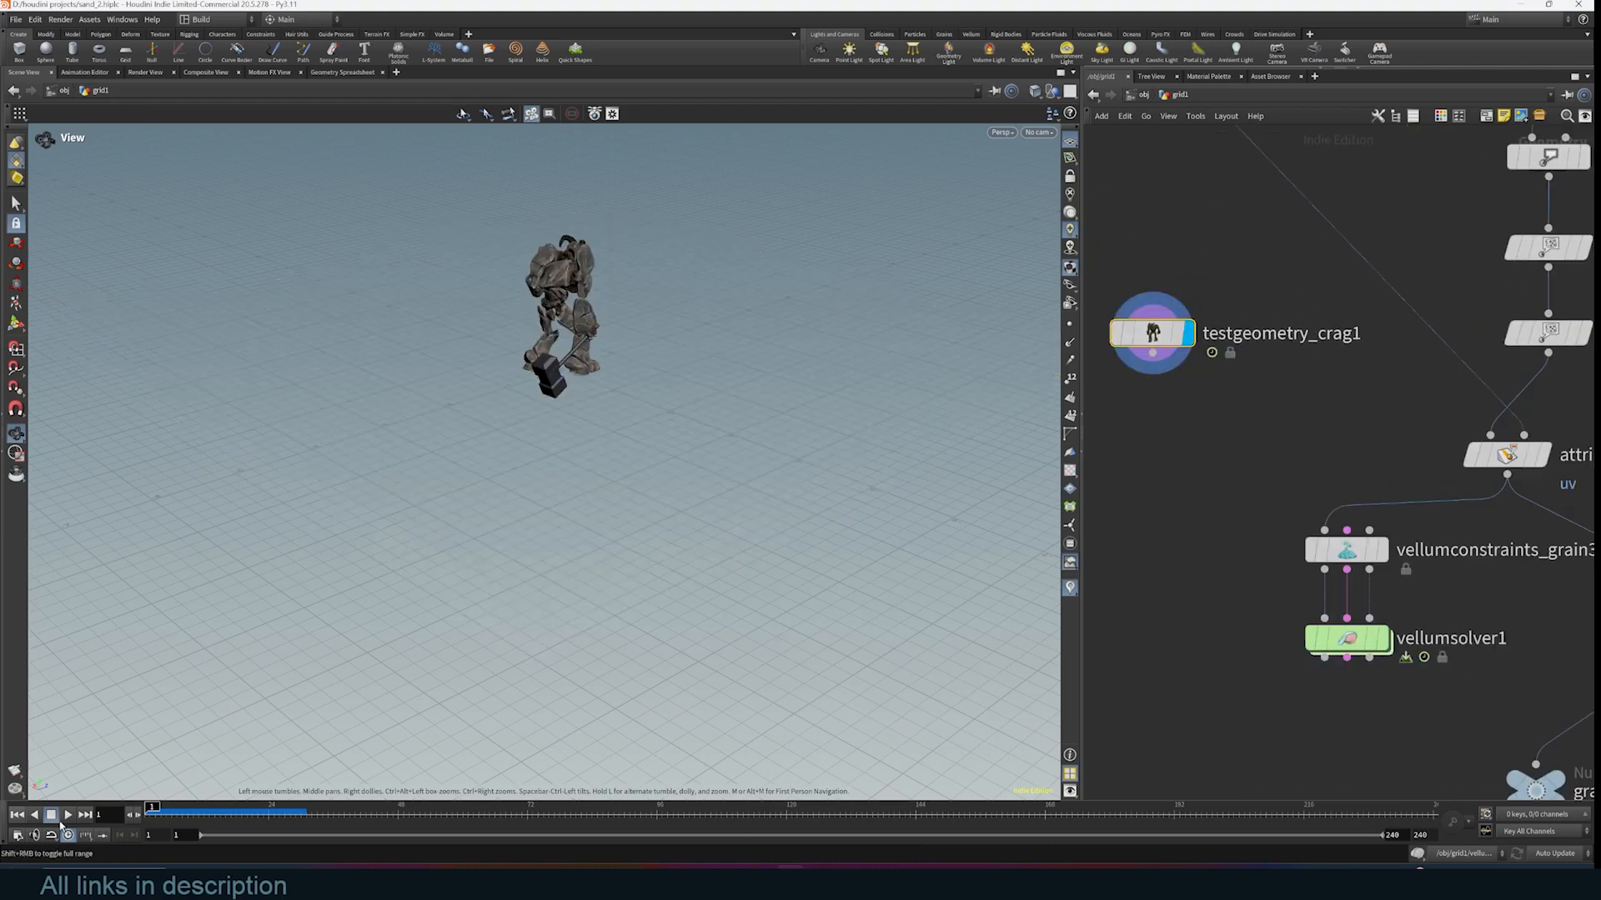
click(67, 815)
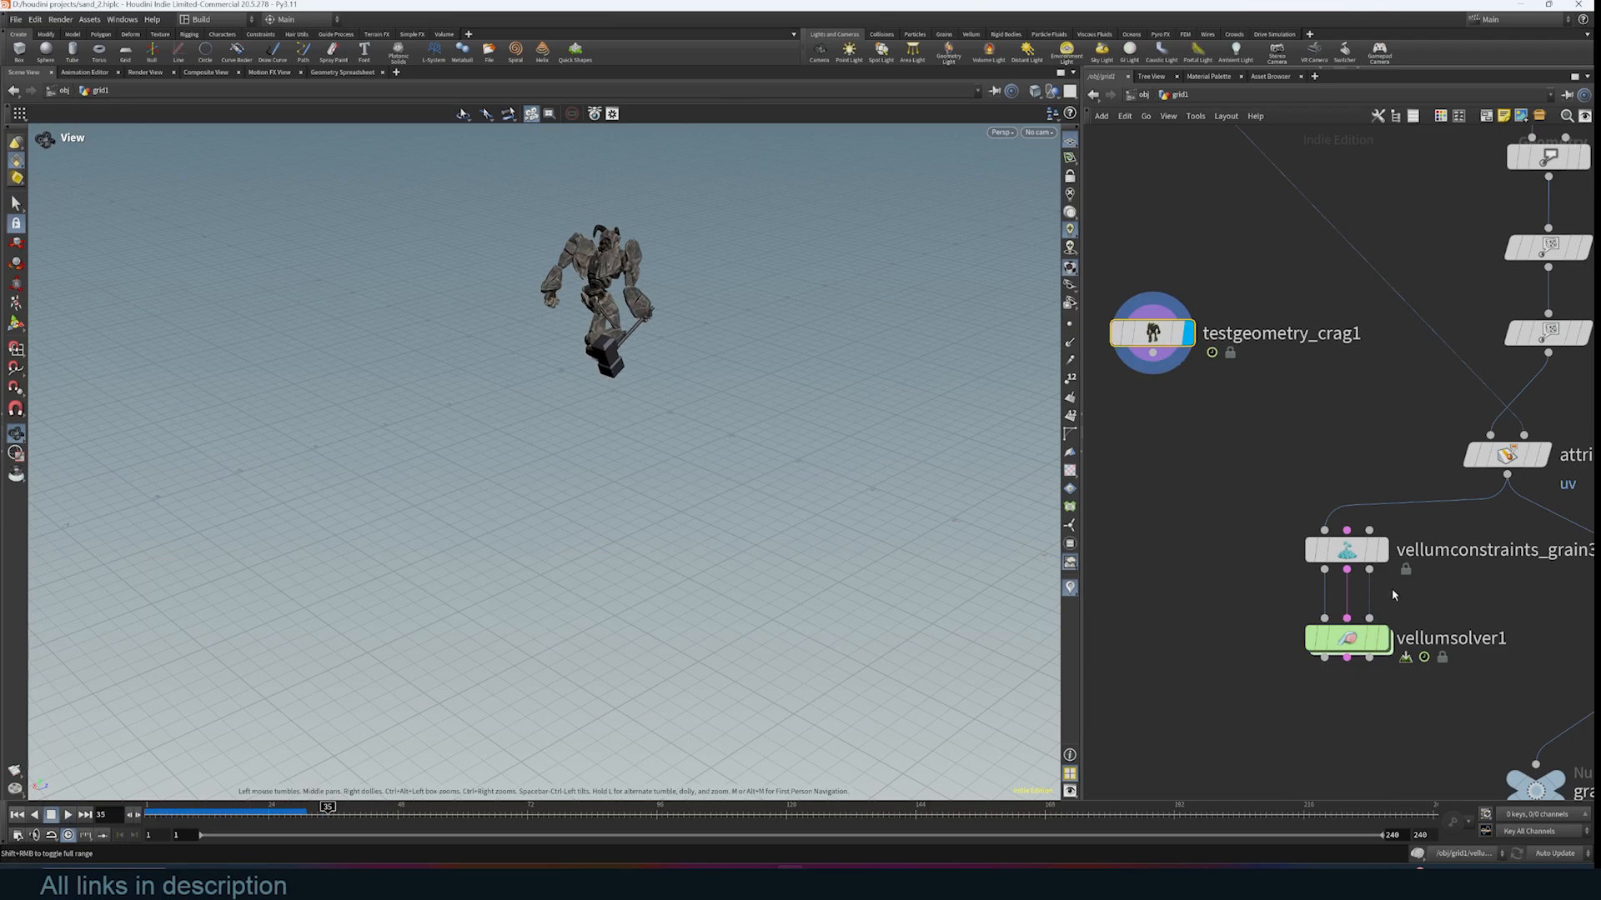
Connect testgeometry_crag1 to the third input of vellumconstraints_grain3 as the collider and display vellumsolver1
drag(1159, 377, 1368, 530)
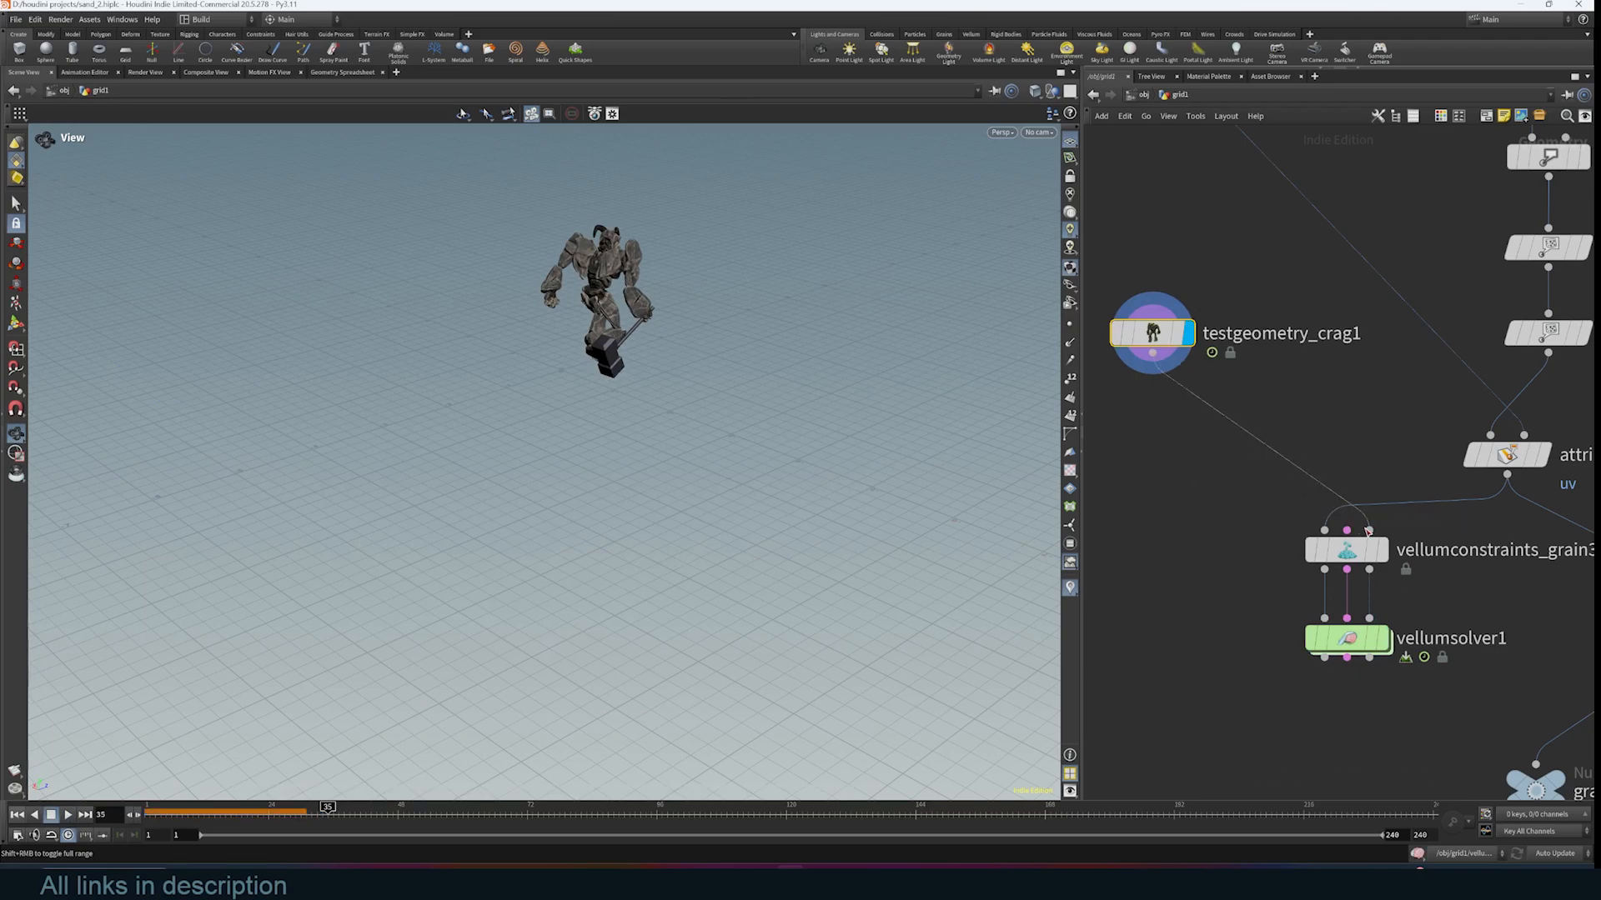
click(1387, 642)
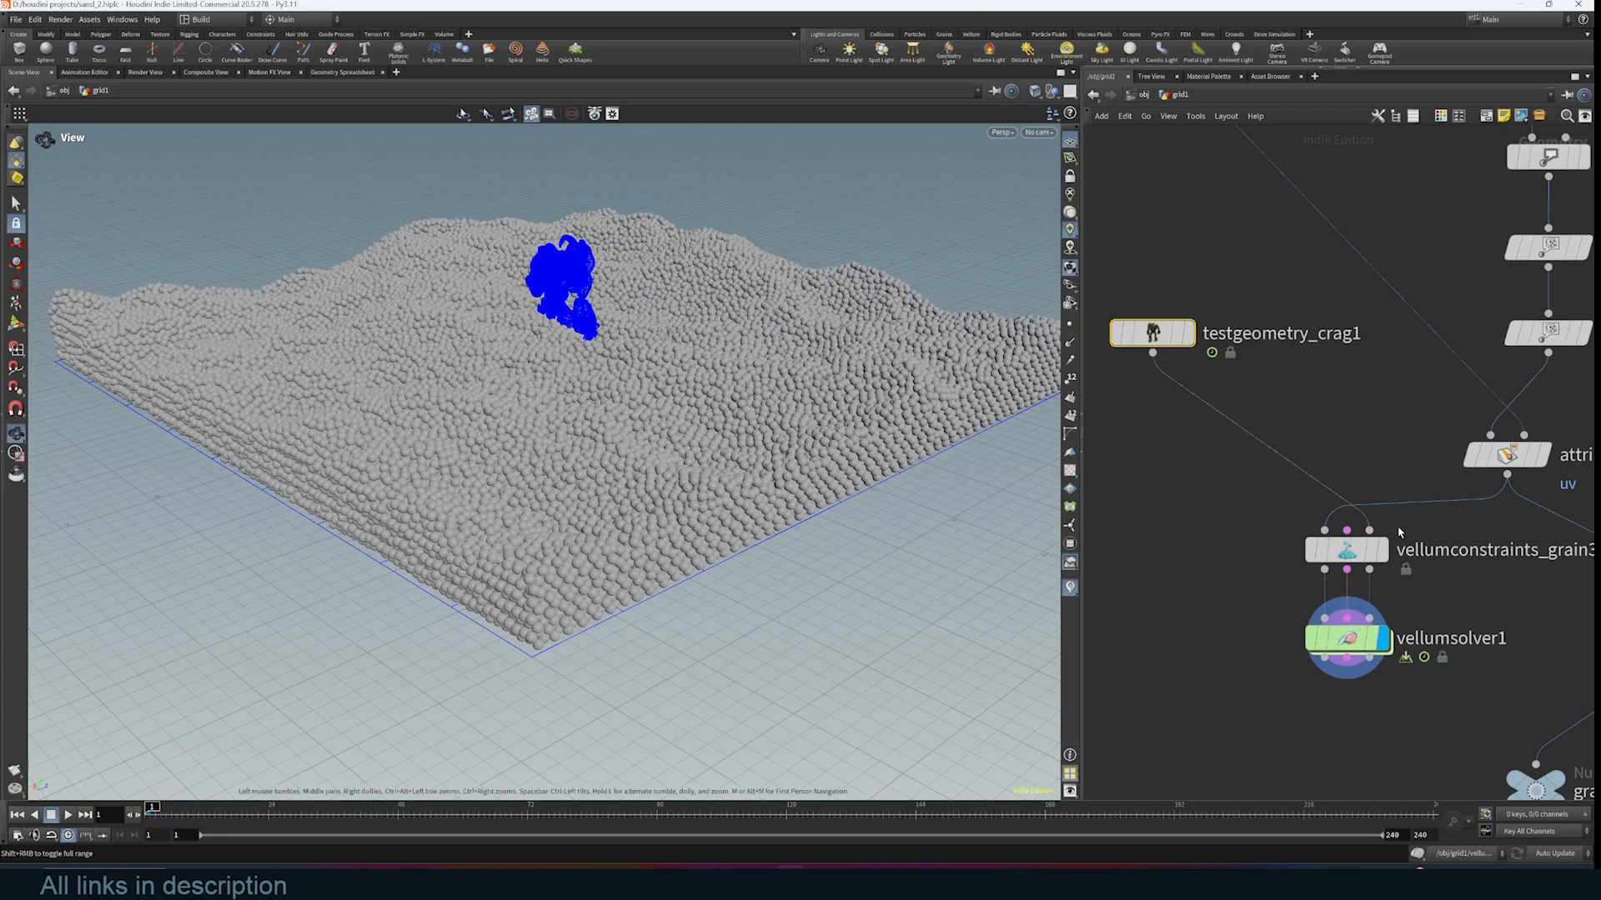
Insert a Transform node between testgeometry_crag1 and vellumconstraints_grain3
drag(1177, 343, 1217, 316)
click(1242, 388)
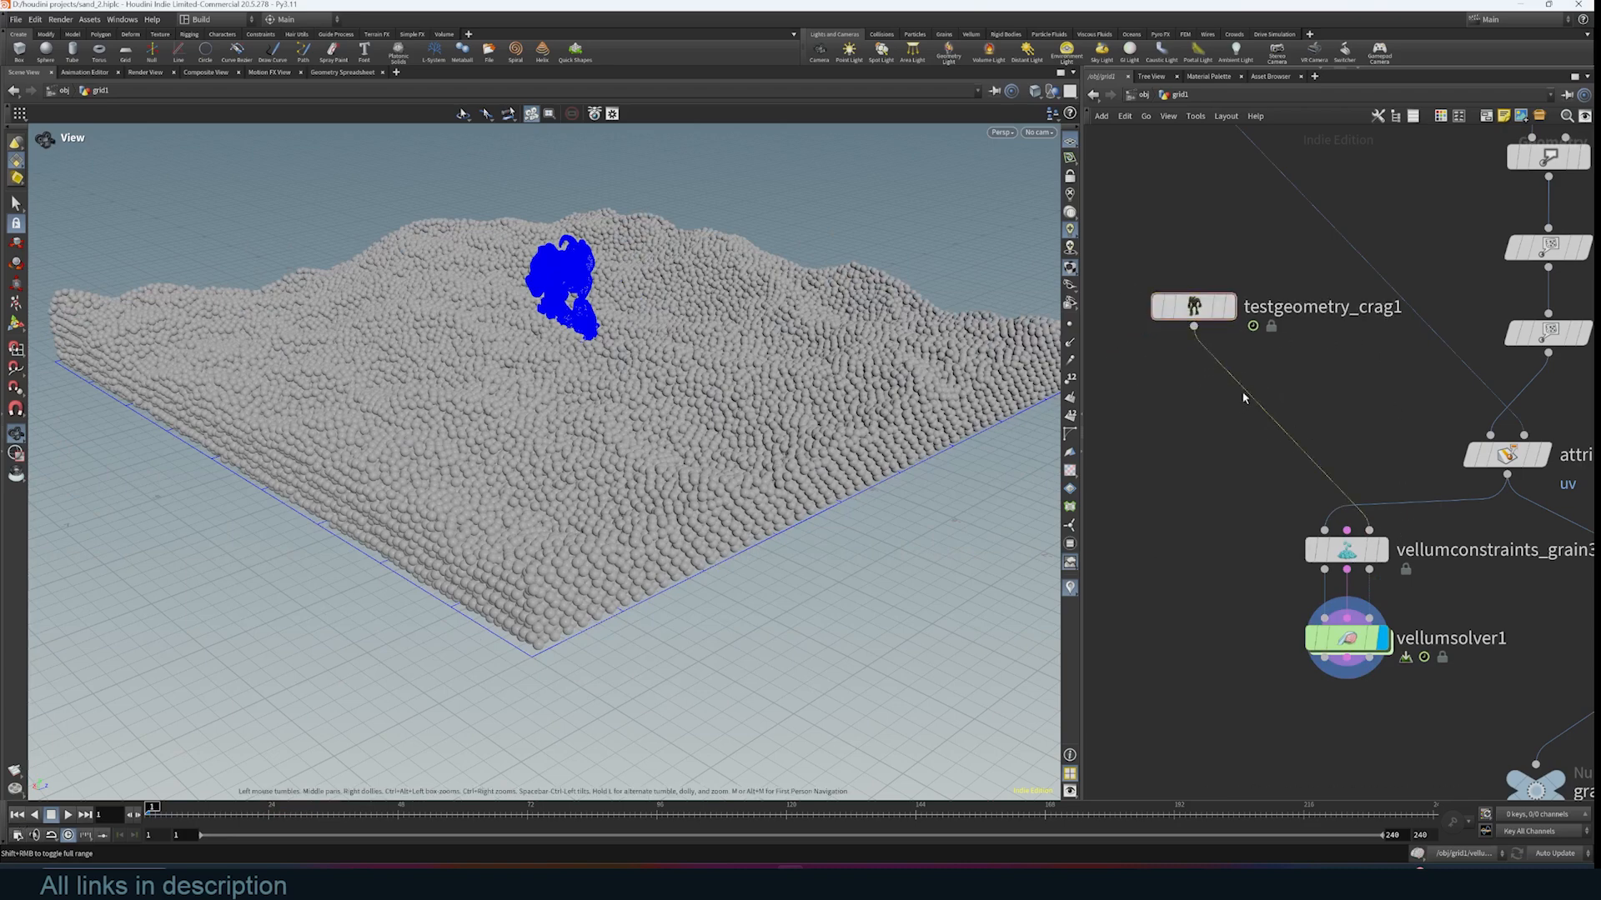
key(Tab)
text(tra)
click(1398, 457)
click(1228, 401)
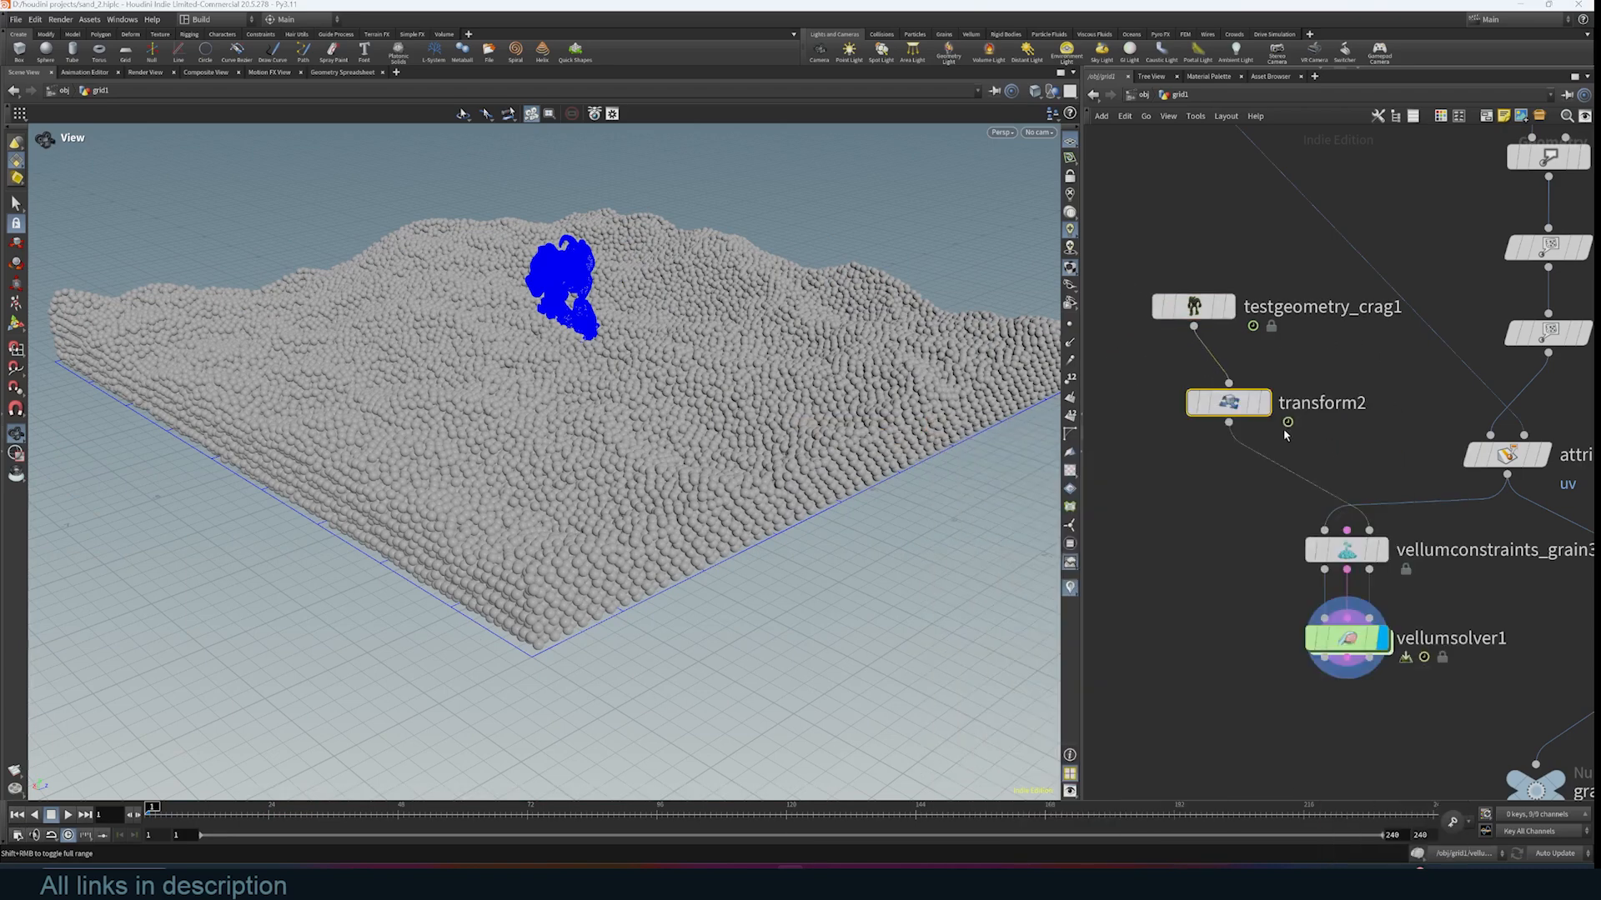
Move the crag to the edge of the grain bed with transform2 and play the collision simulation
click(16, 324)
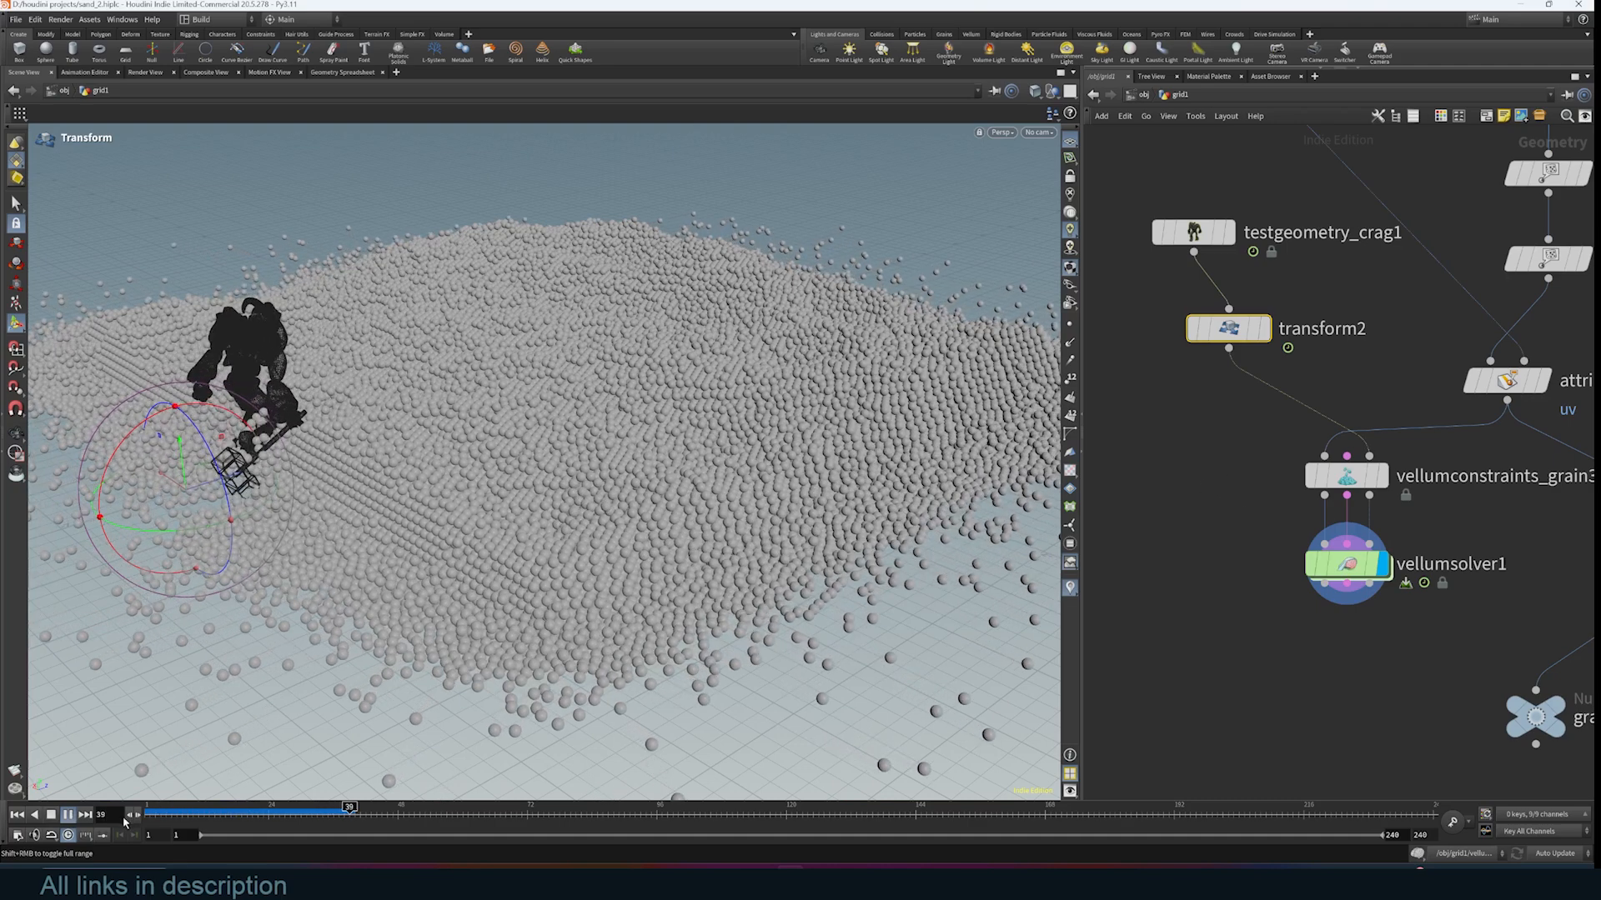
click(68, 814)
alt+drag(284, 513, 457, 500)
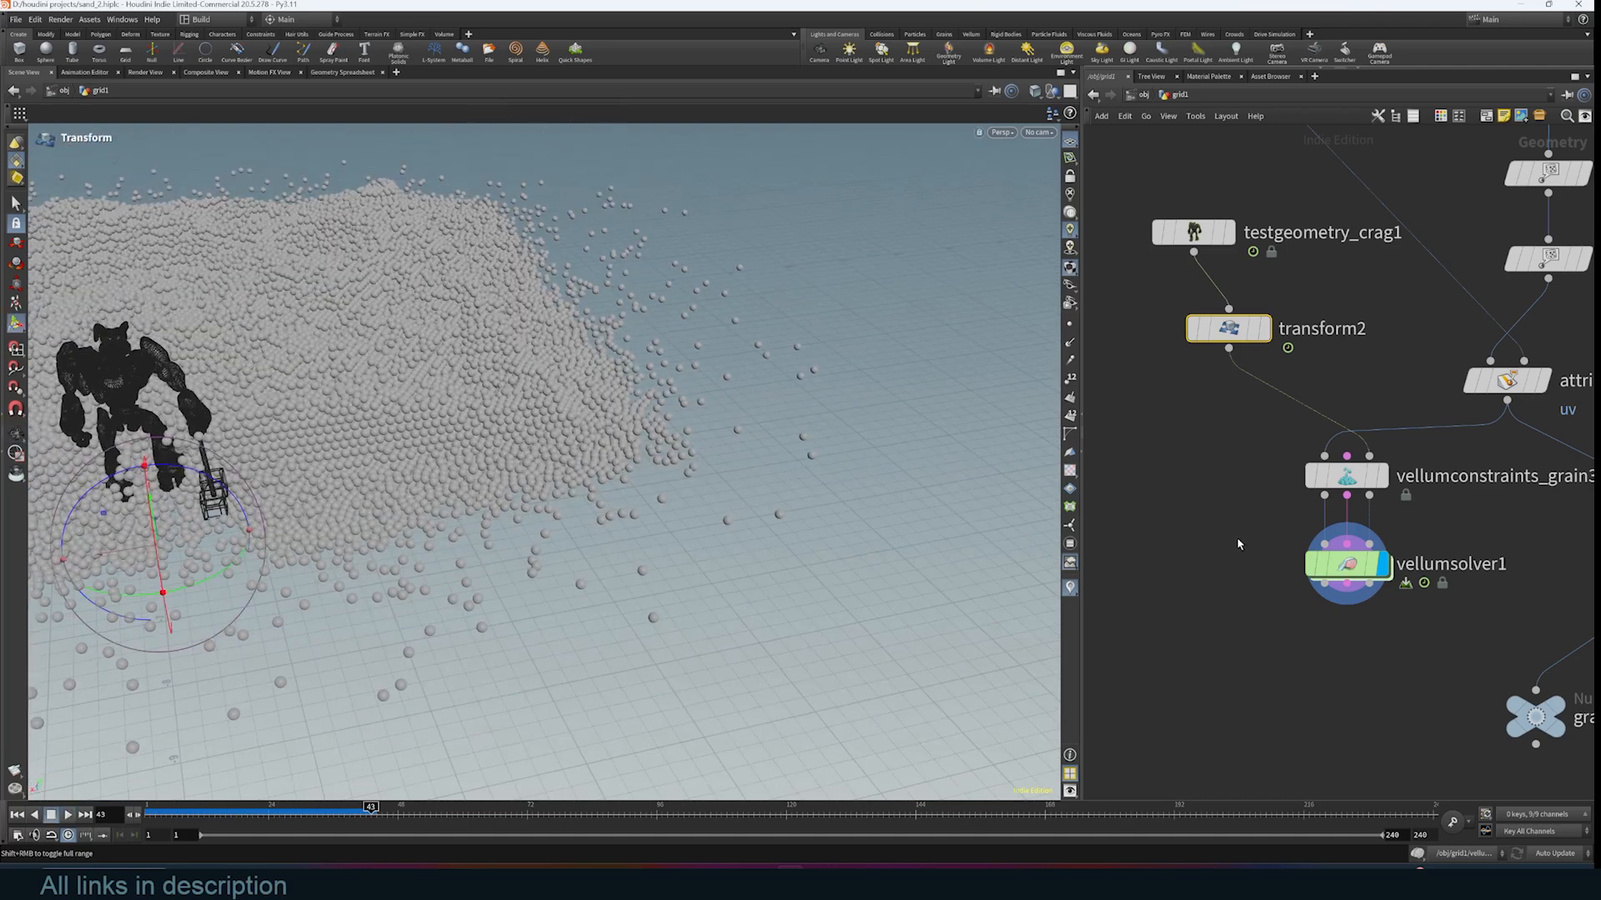
Look inside vellumsolver1 at its forces subnetwork and internal DOP network, and return to the grid1 network
scroll(1238, 544, down, 5)
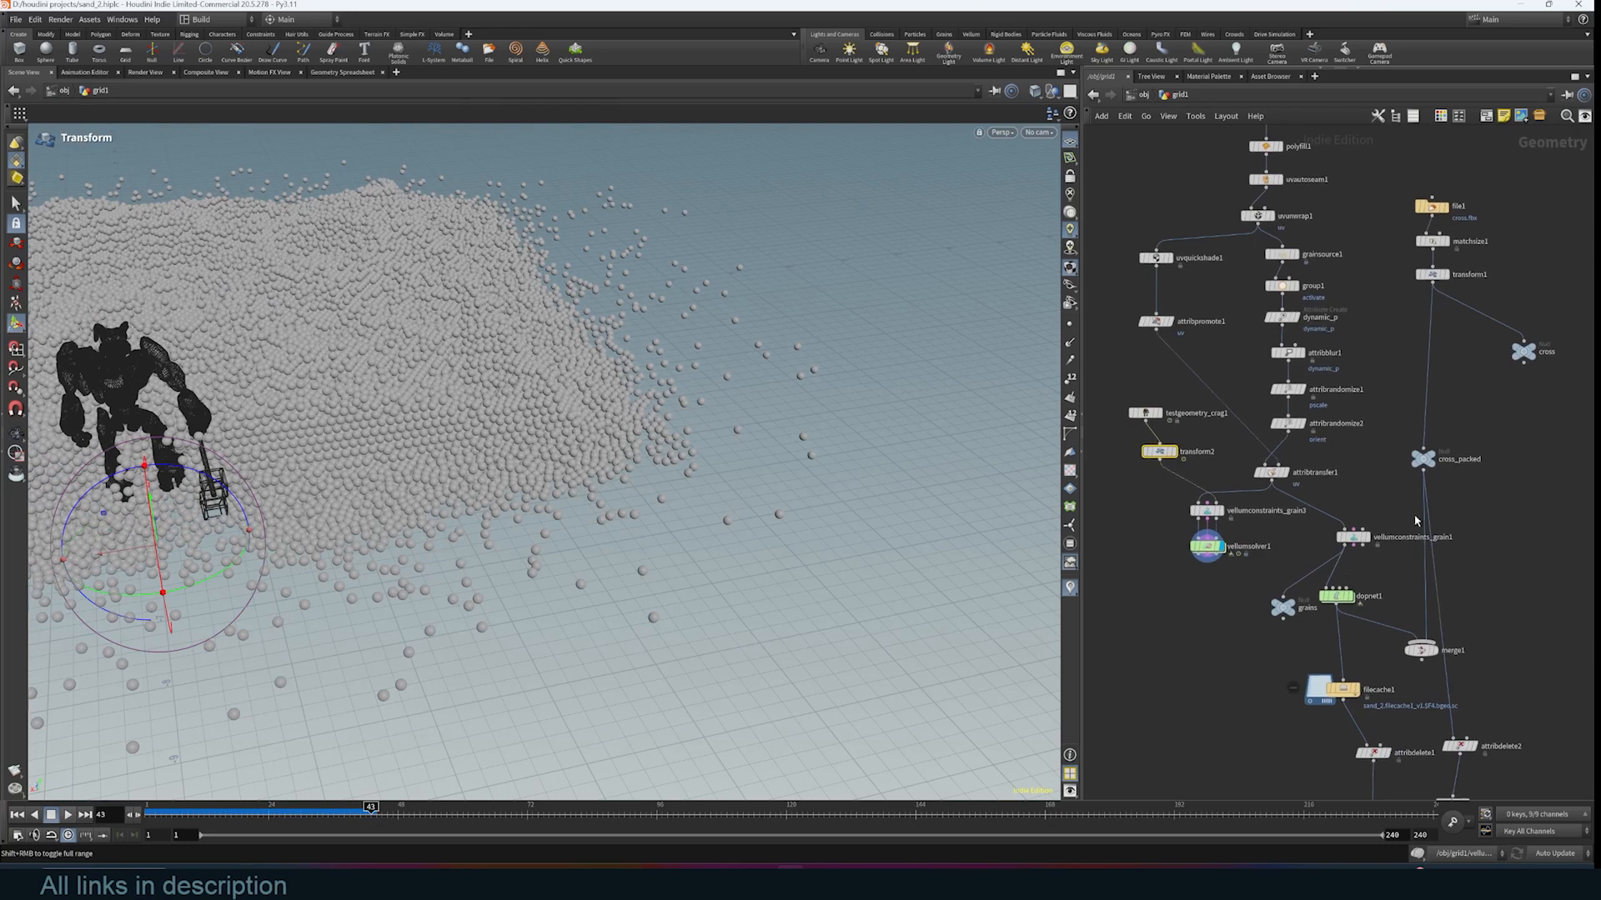
scroll(1173, 469, up, 5)
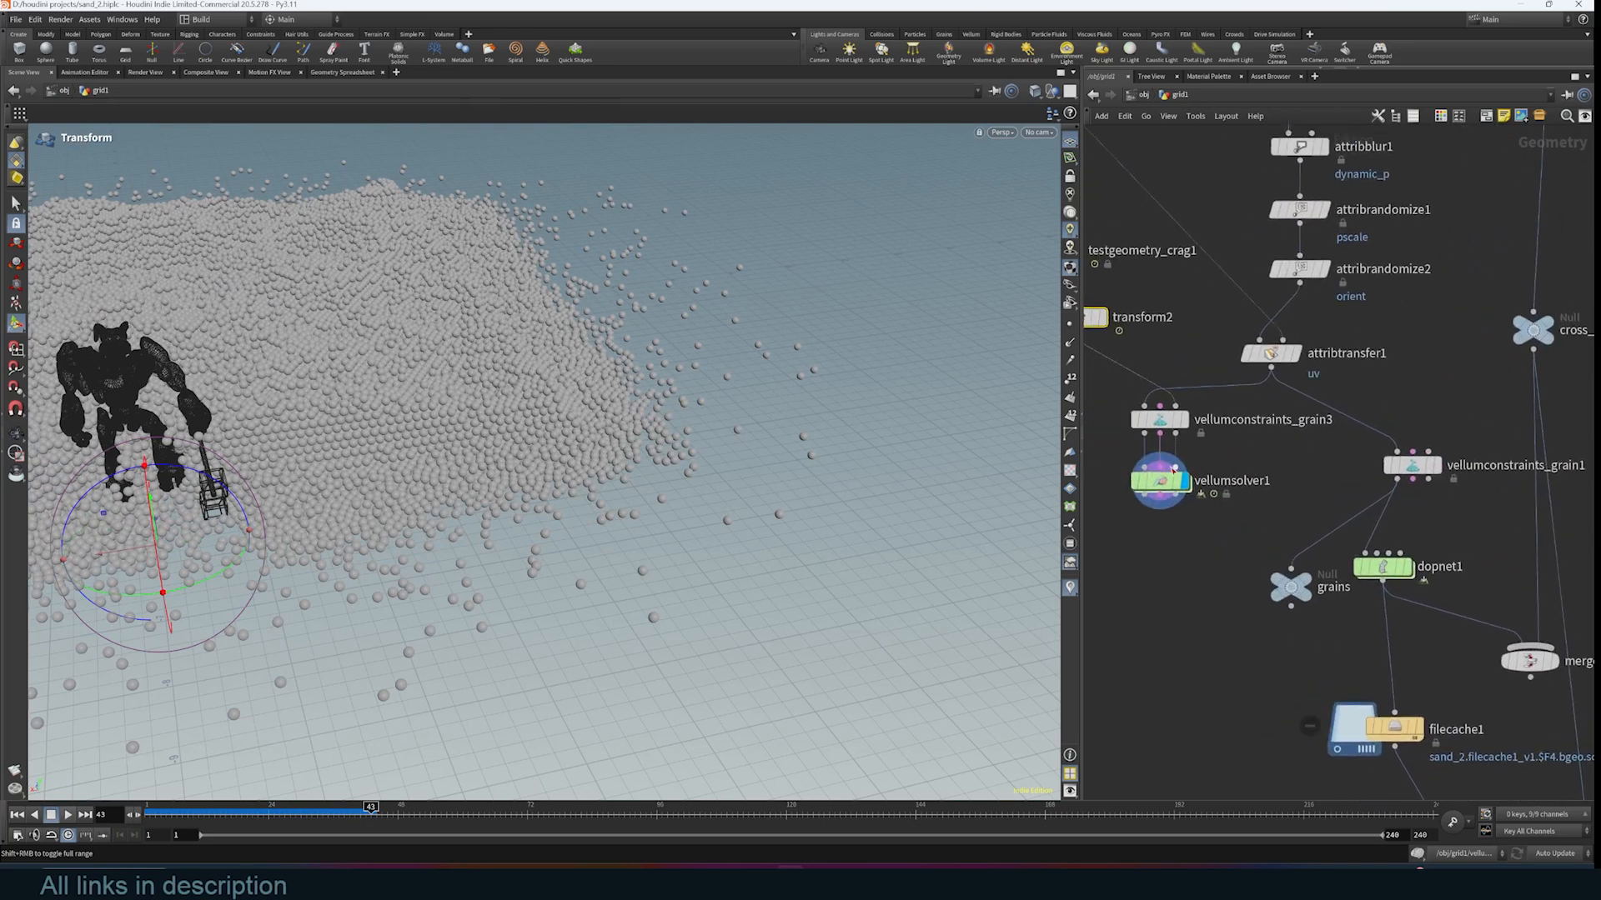
double_click(1173, 469)
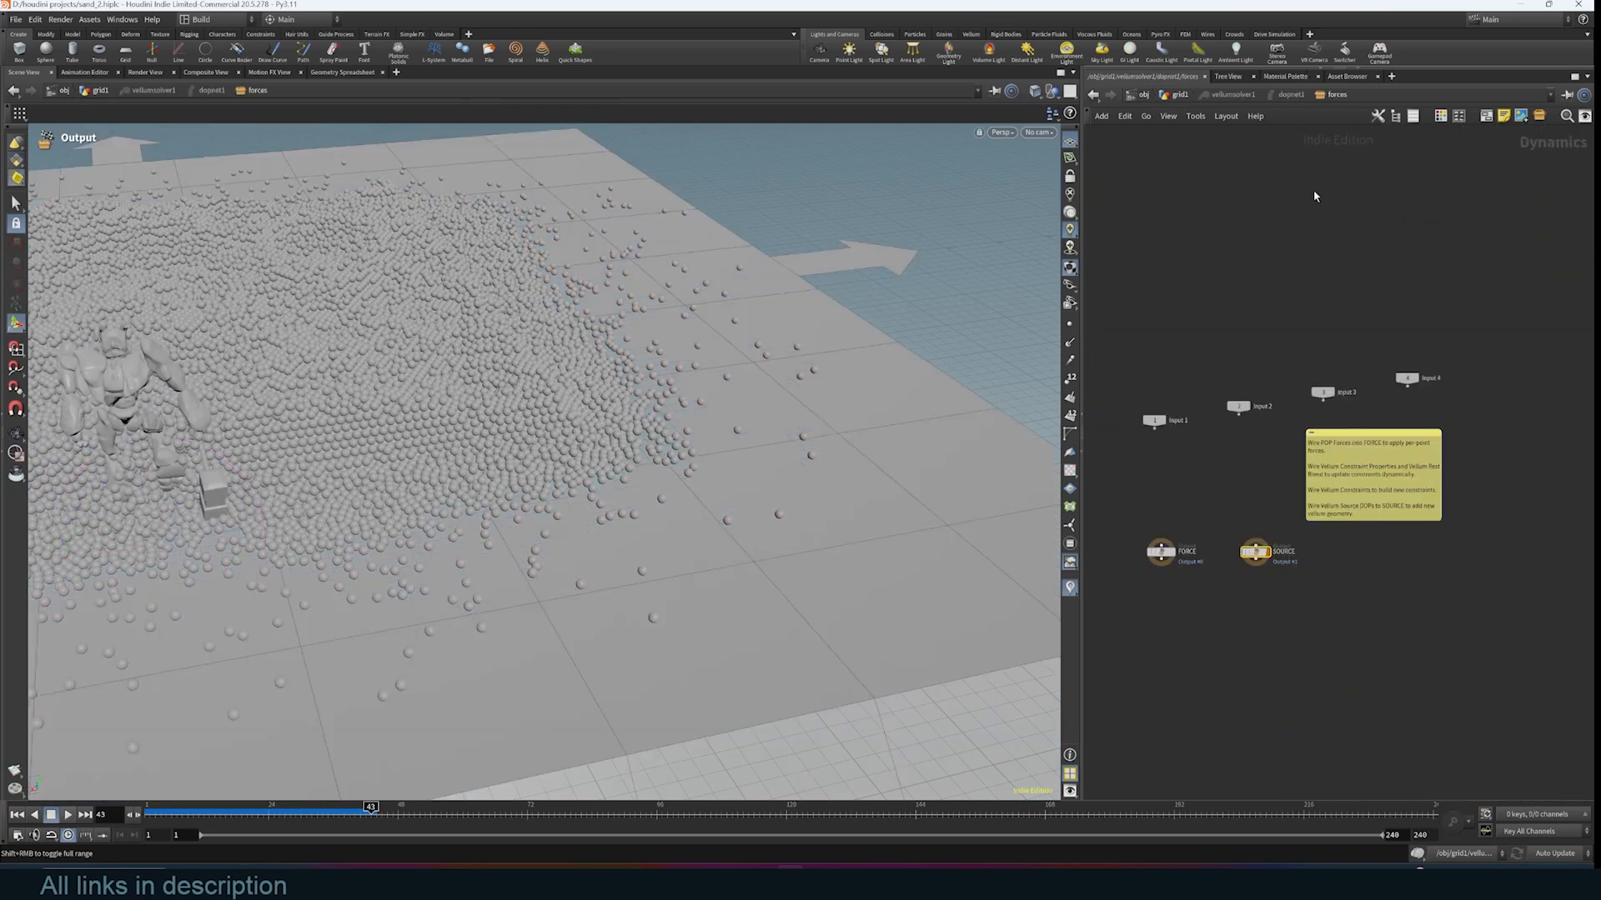
click(1254, 93)
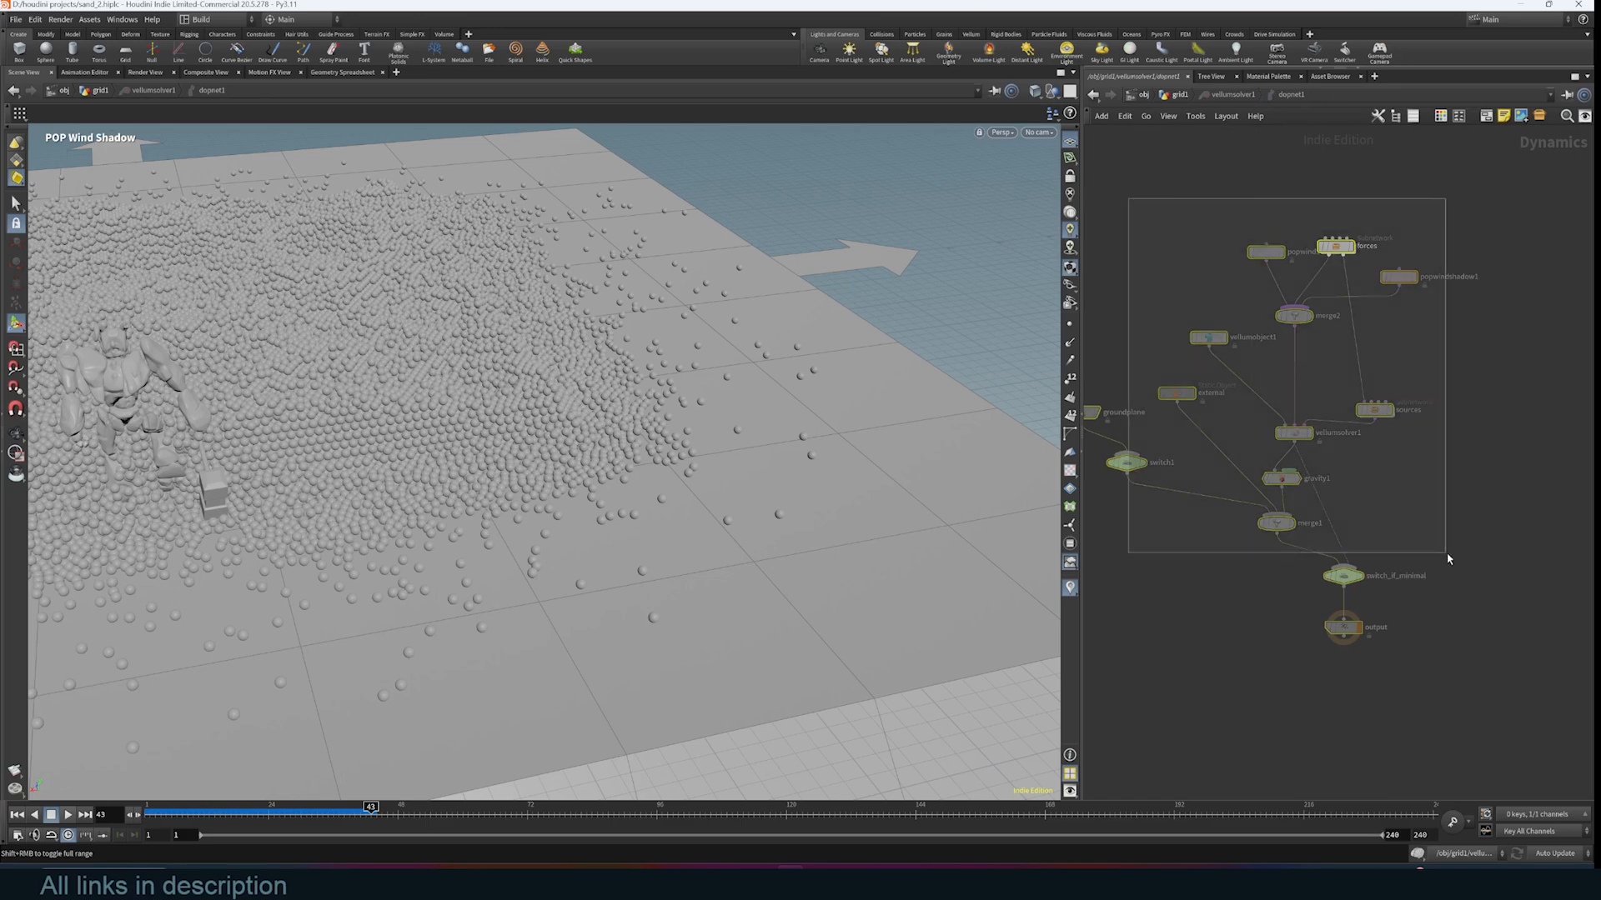
click(1175, 94)
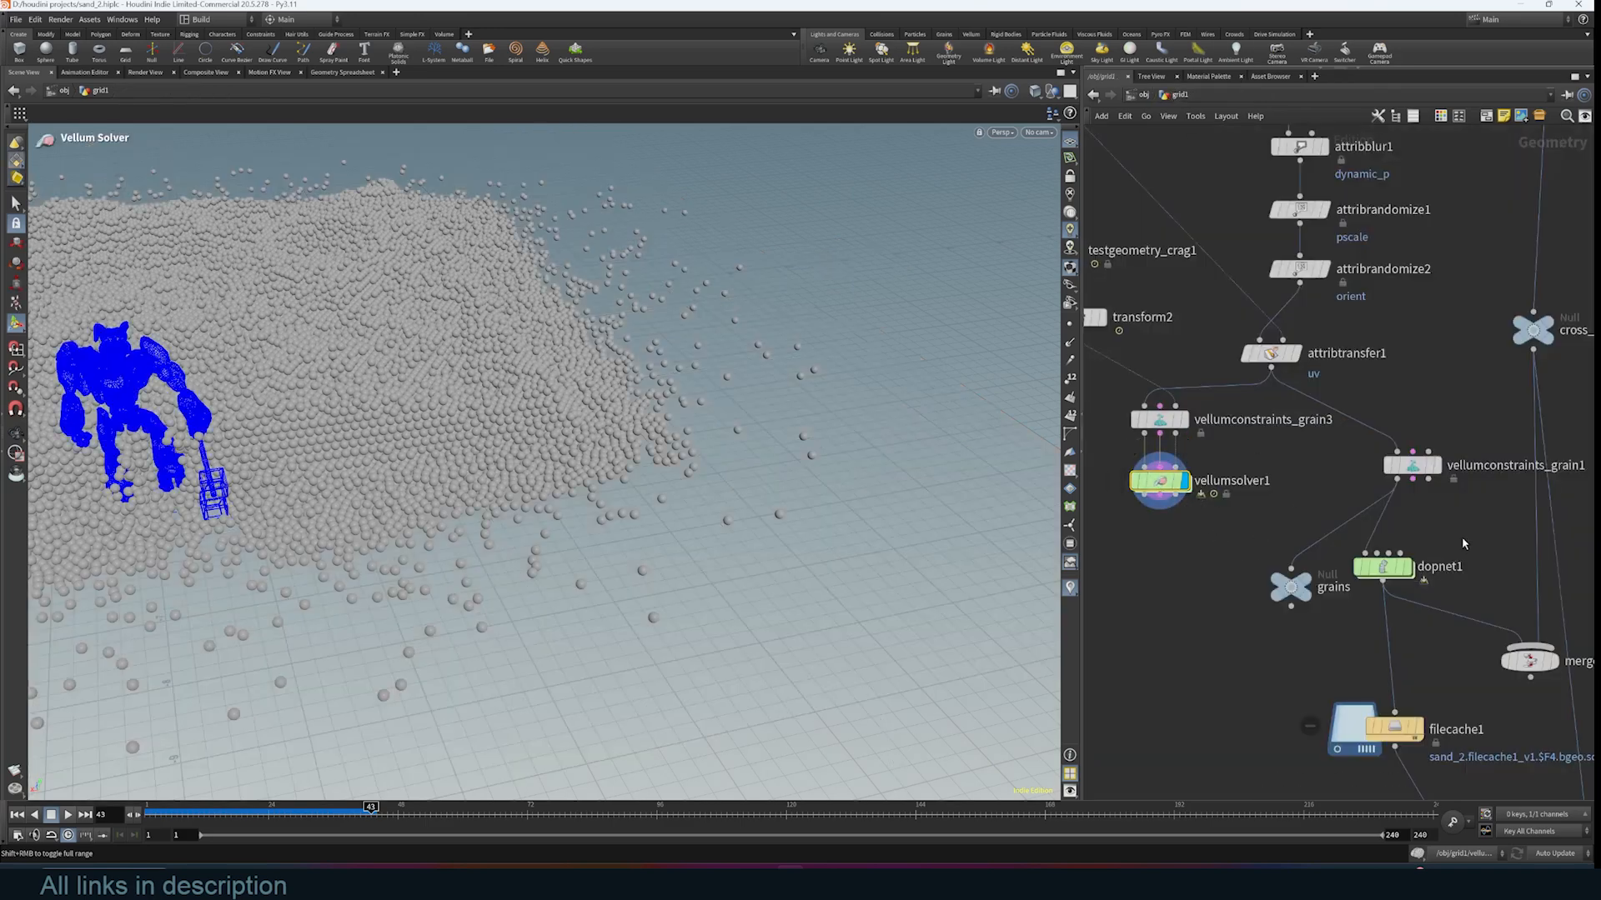
Open dopnet1 and examine its custom network of Vellum object, SOP solver, Vellum solver, static colliders, drag and gravity
drag(1393, 575, 1420, 553)
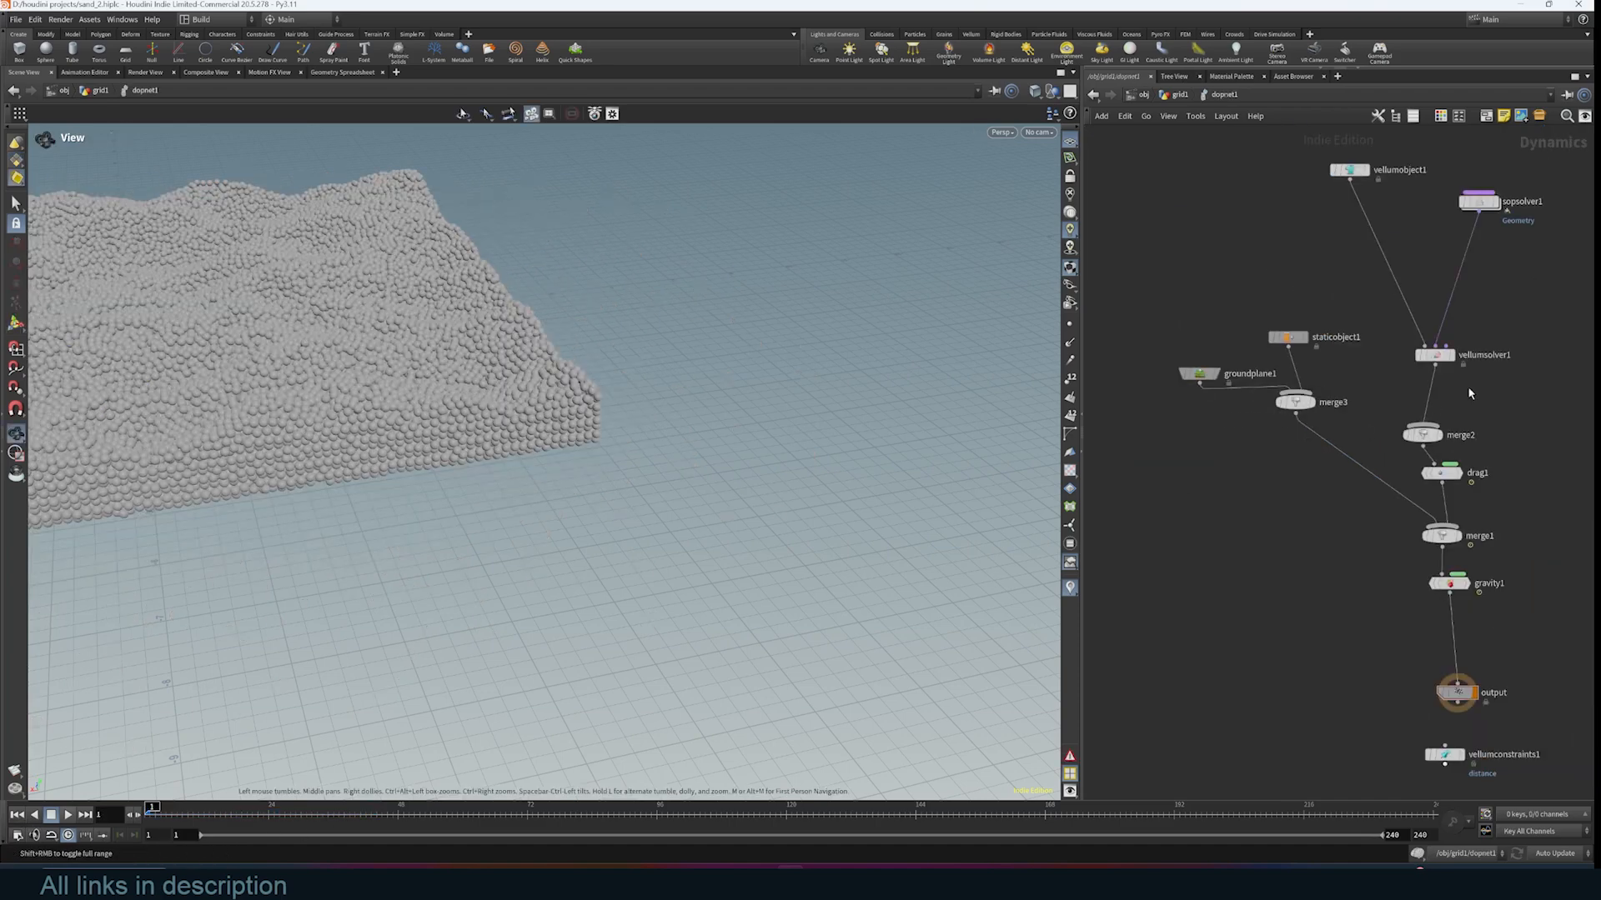
middle_drag(1467, 387, 1521, 427)
scroll(1479, 534, down, 2)
scroll(1428, 436, up, 2)
scroll(1519, 484, down, 2)
middle_drag(1518, 486, 1524, 445)
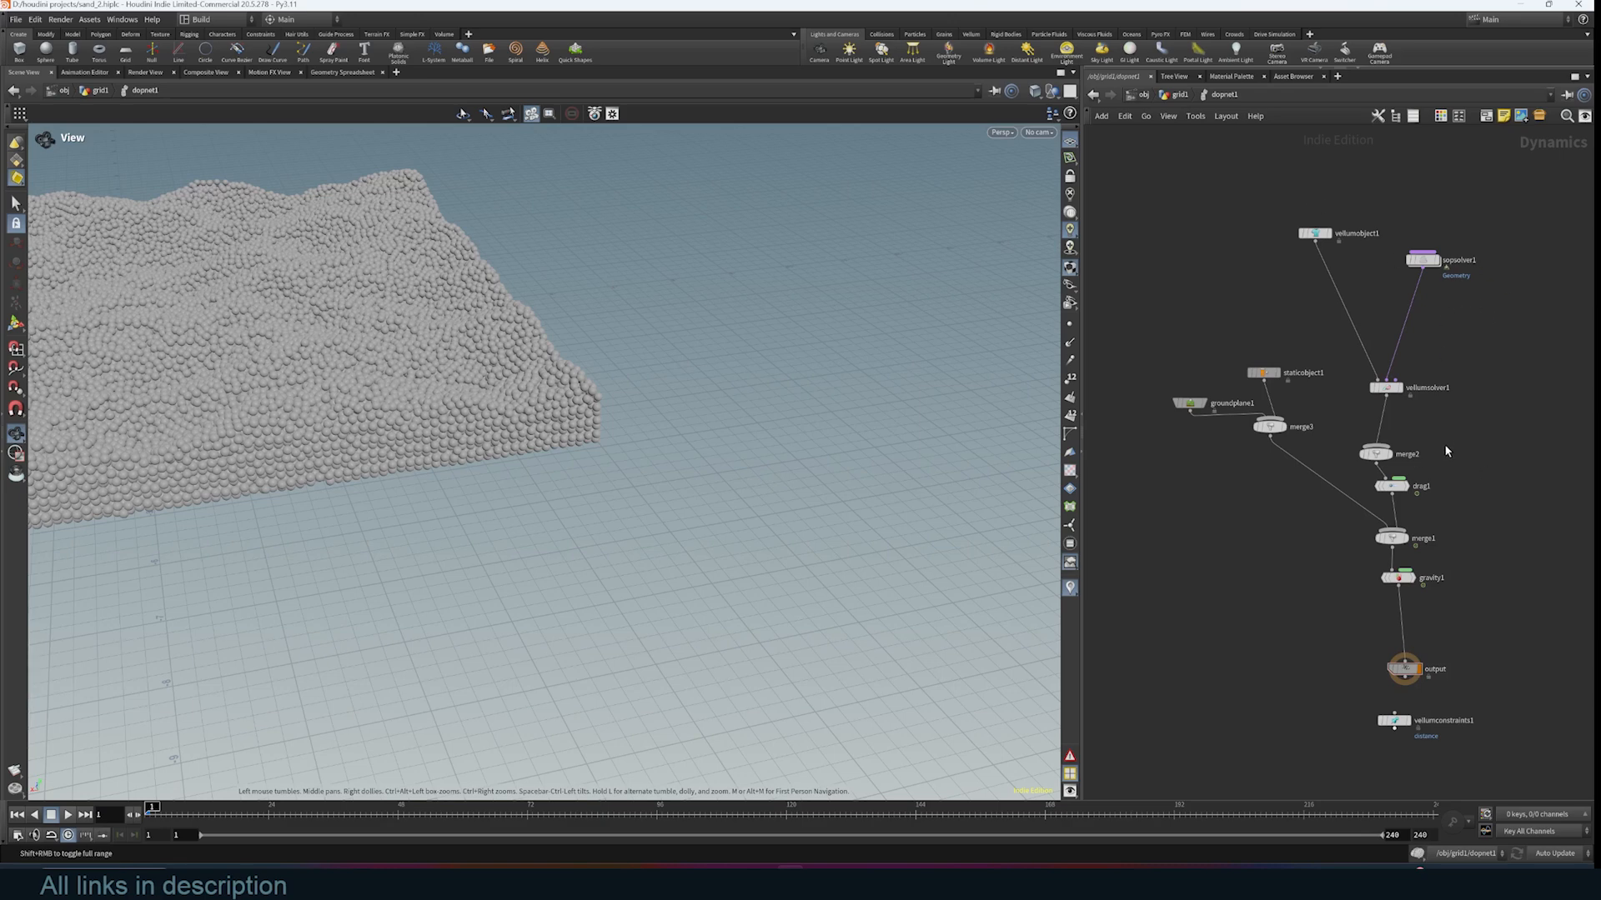
scroll(1482, 453, up, 2)
scroll(1450, 454, down, 4)
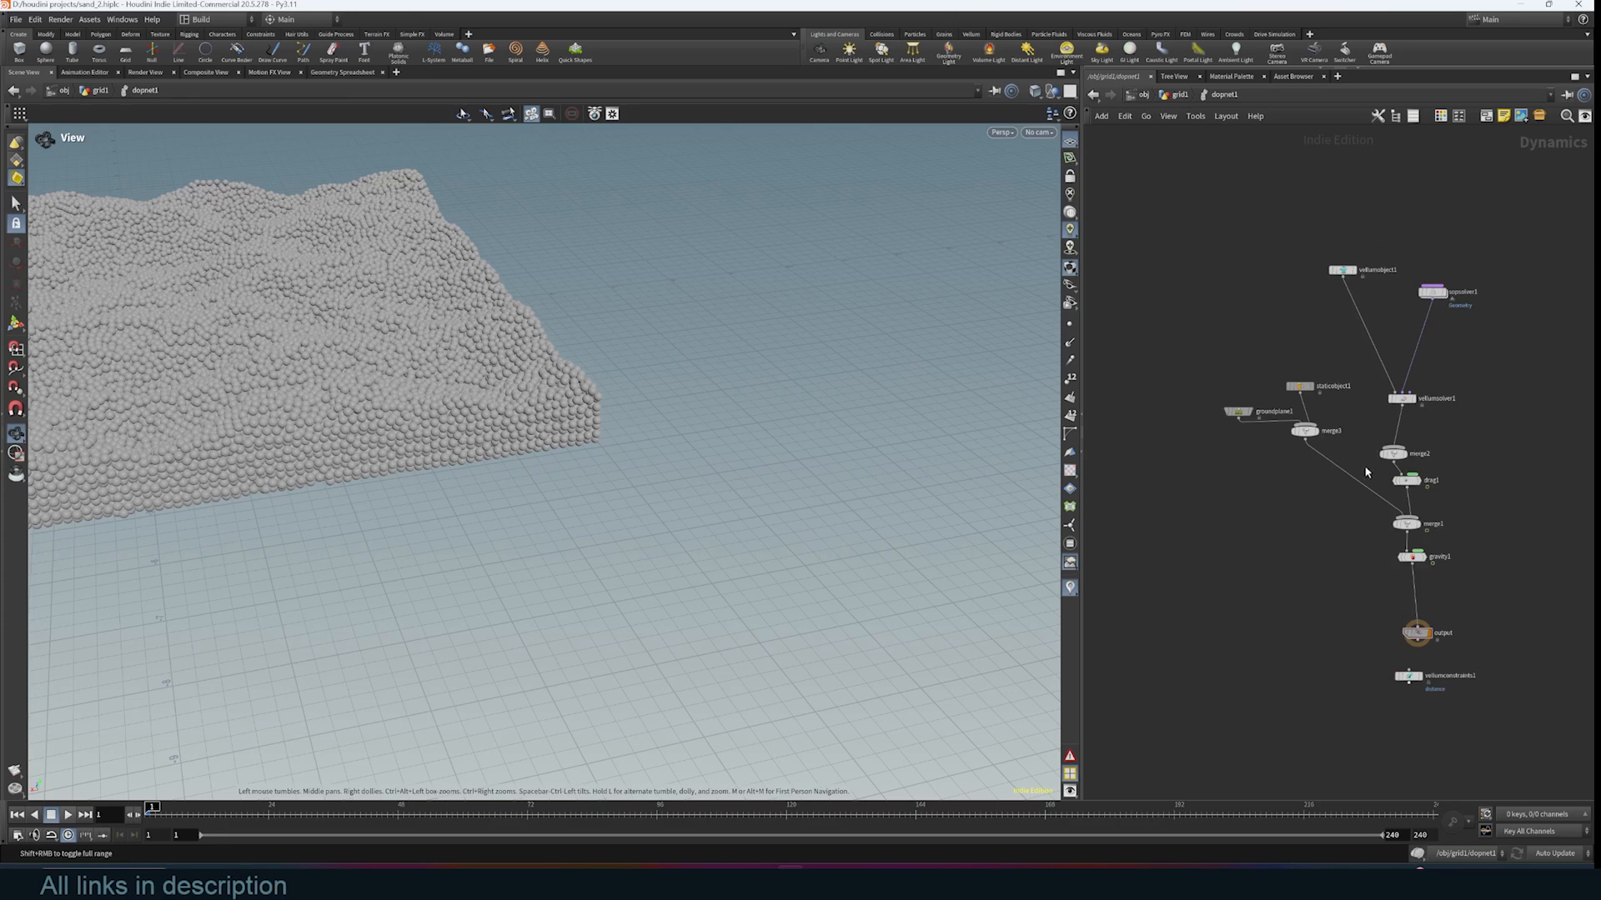
Line up merge2 between vellumsolver1 and drag1 in the dopnet1 network, and highlight the main simulation nodes
drag(1392, 453, 1406, 440)
drag(1293, 257, 1490, 604)
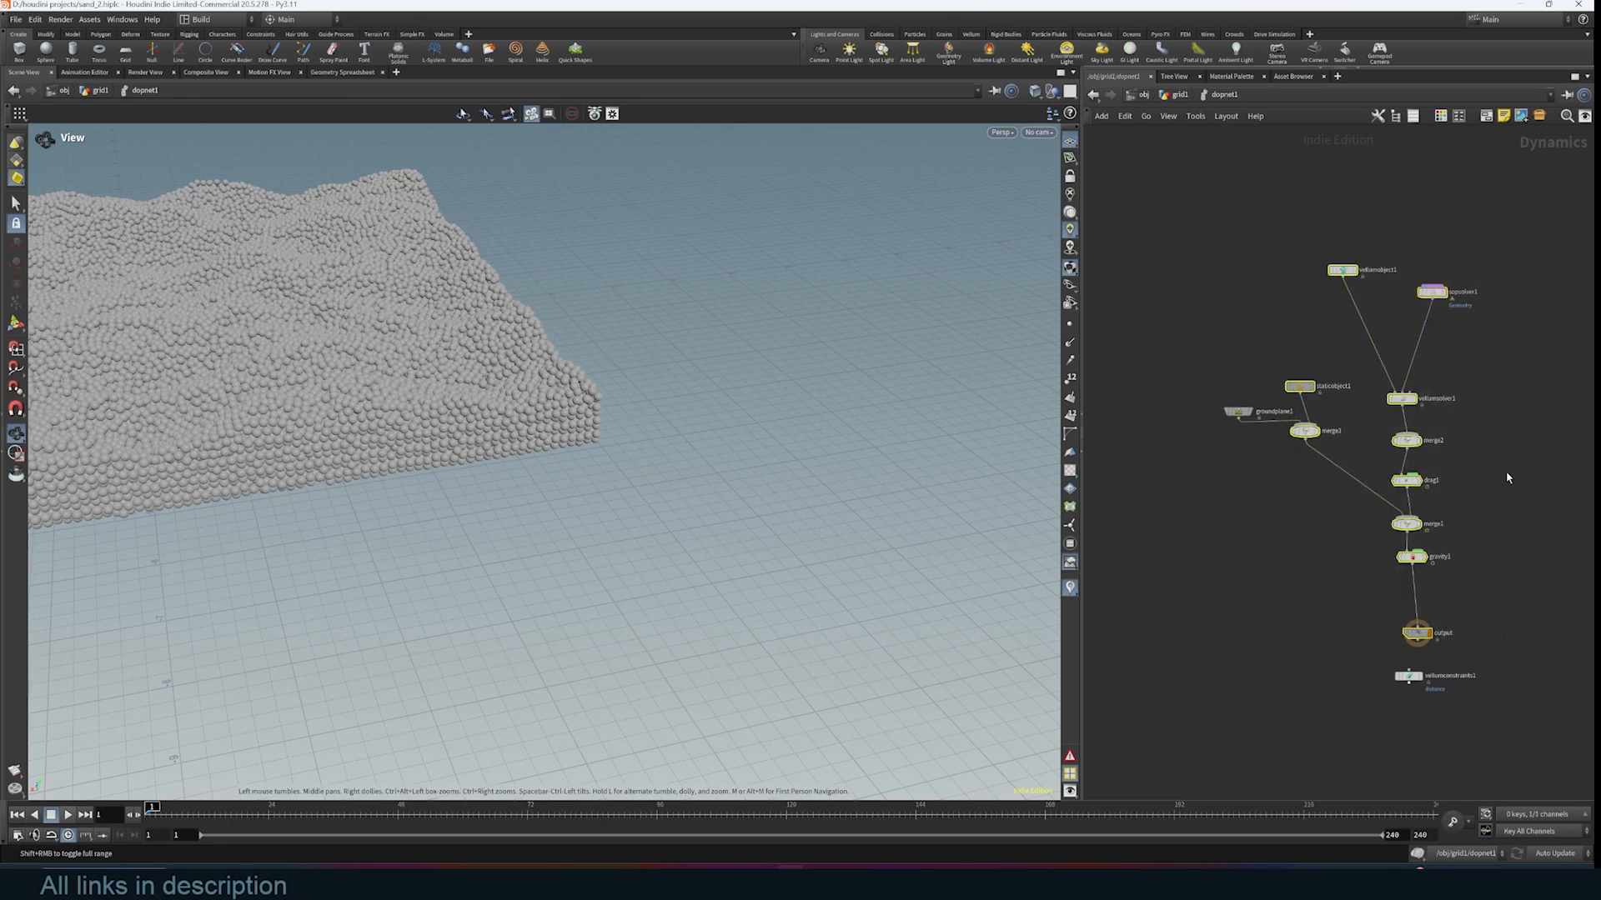
click(1369, 337)
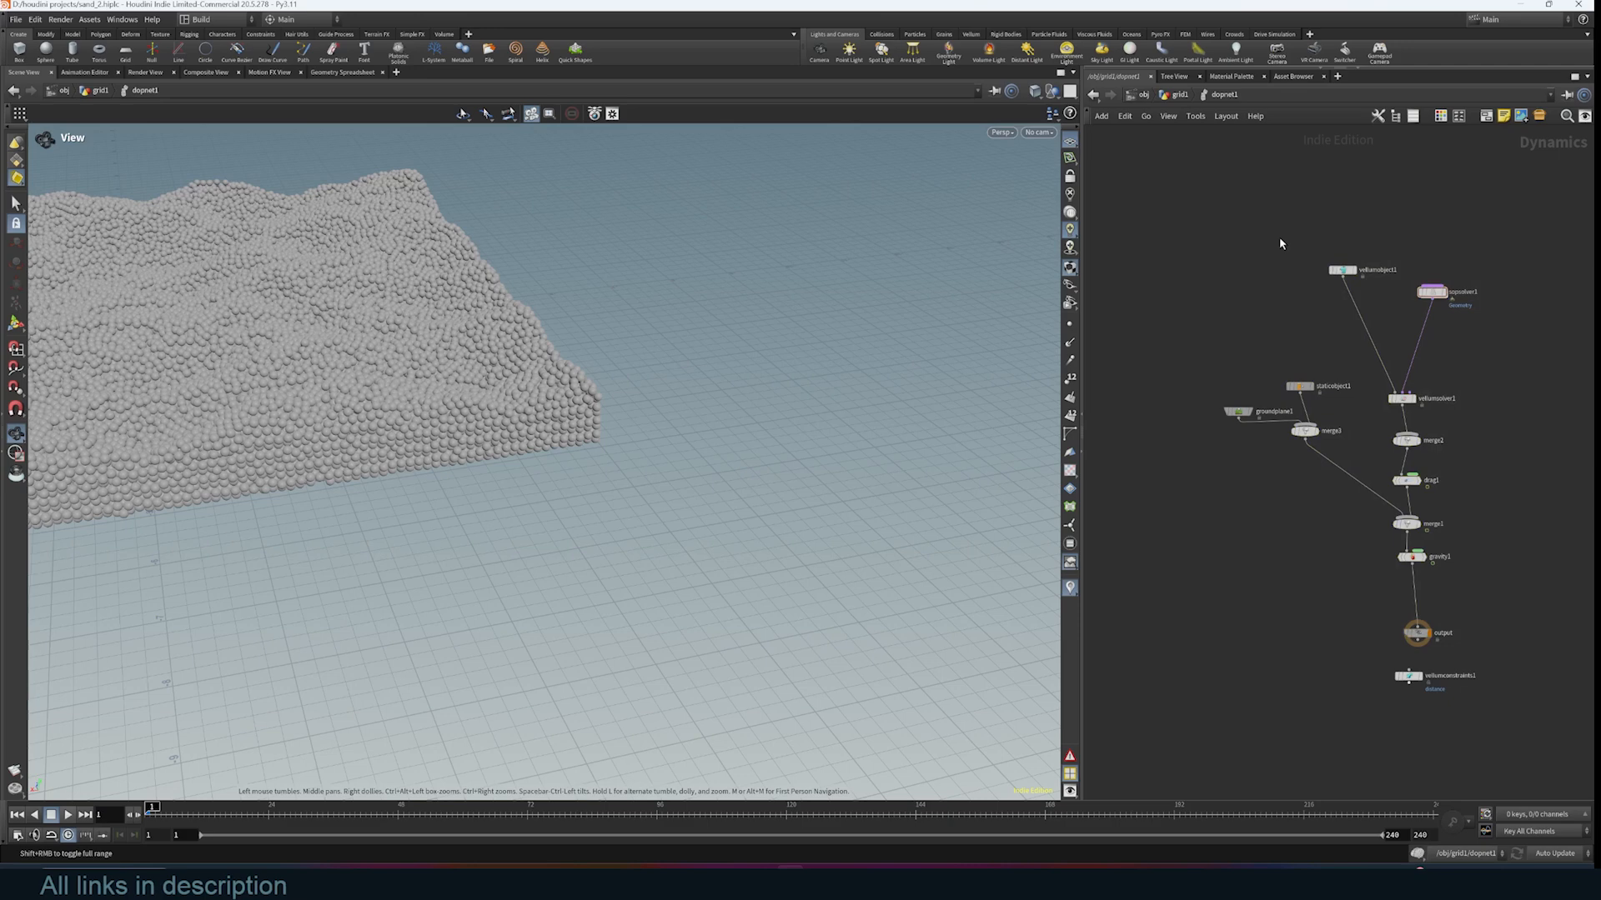
Make sopsolver1 the output of dopnet1, open its inner geometry network and display spiral1
scroll(1367, 344, up, 2)
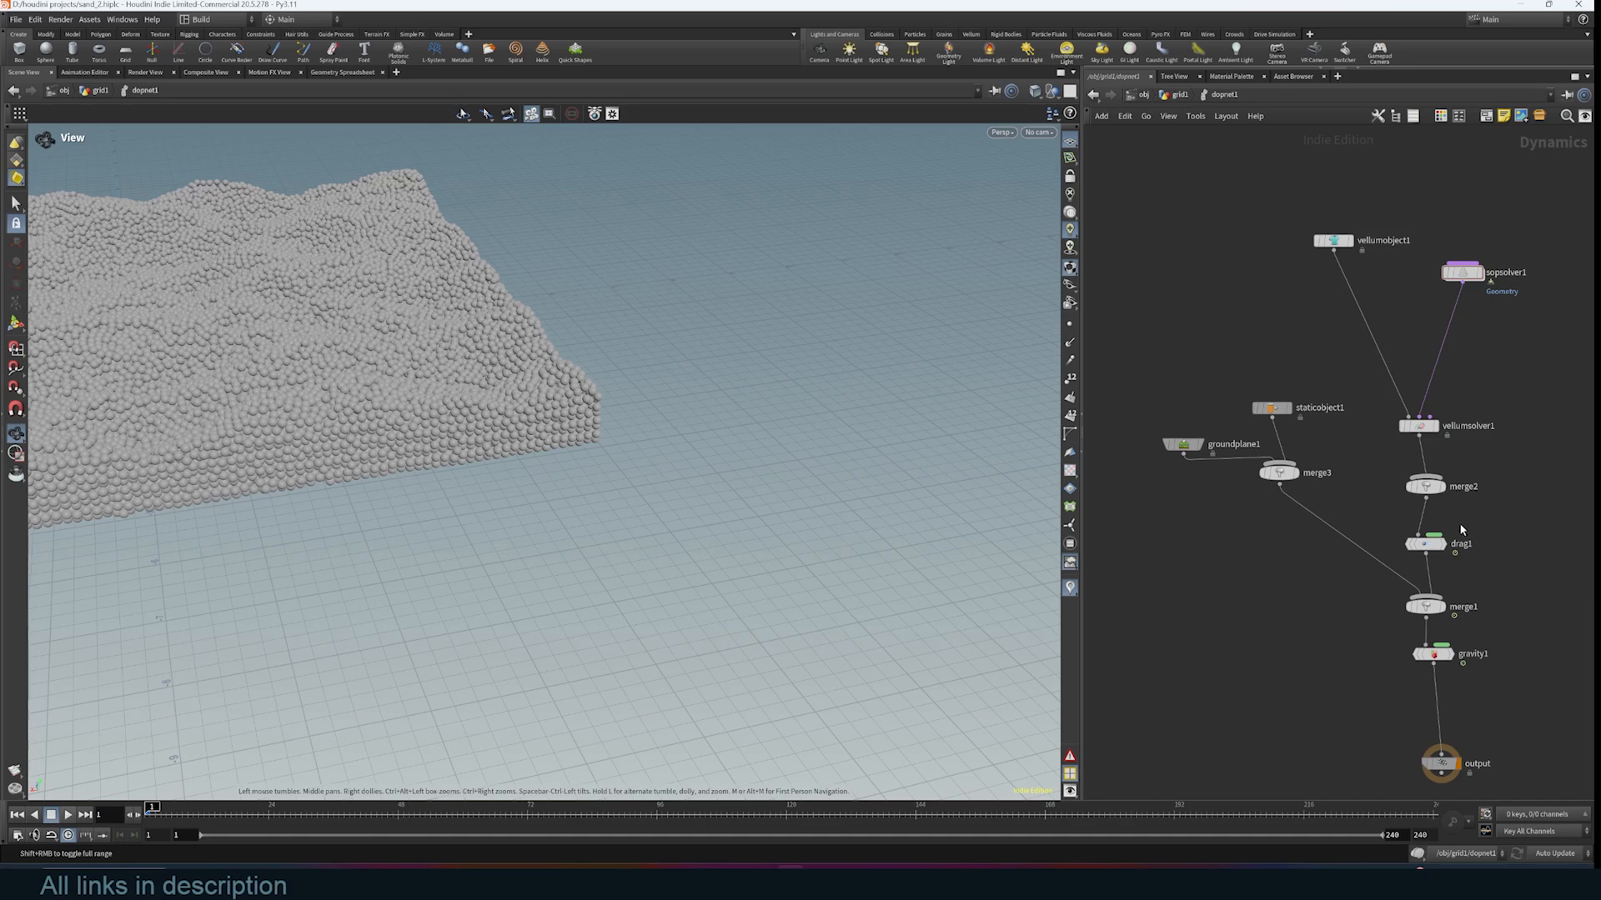
middle_drag(1516, 374, 1487, 349)
click(1451, 248)
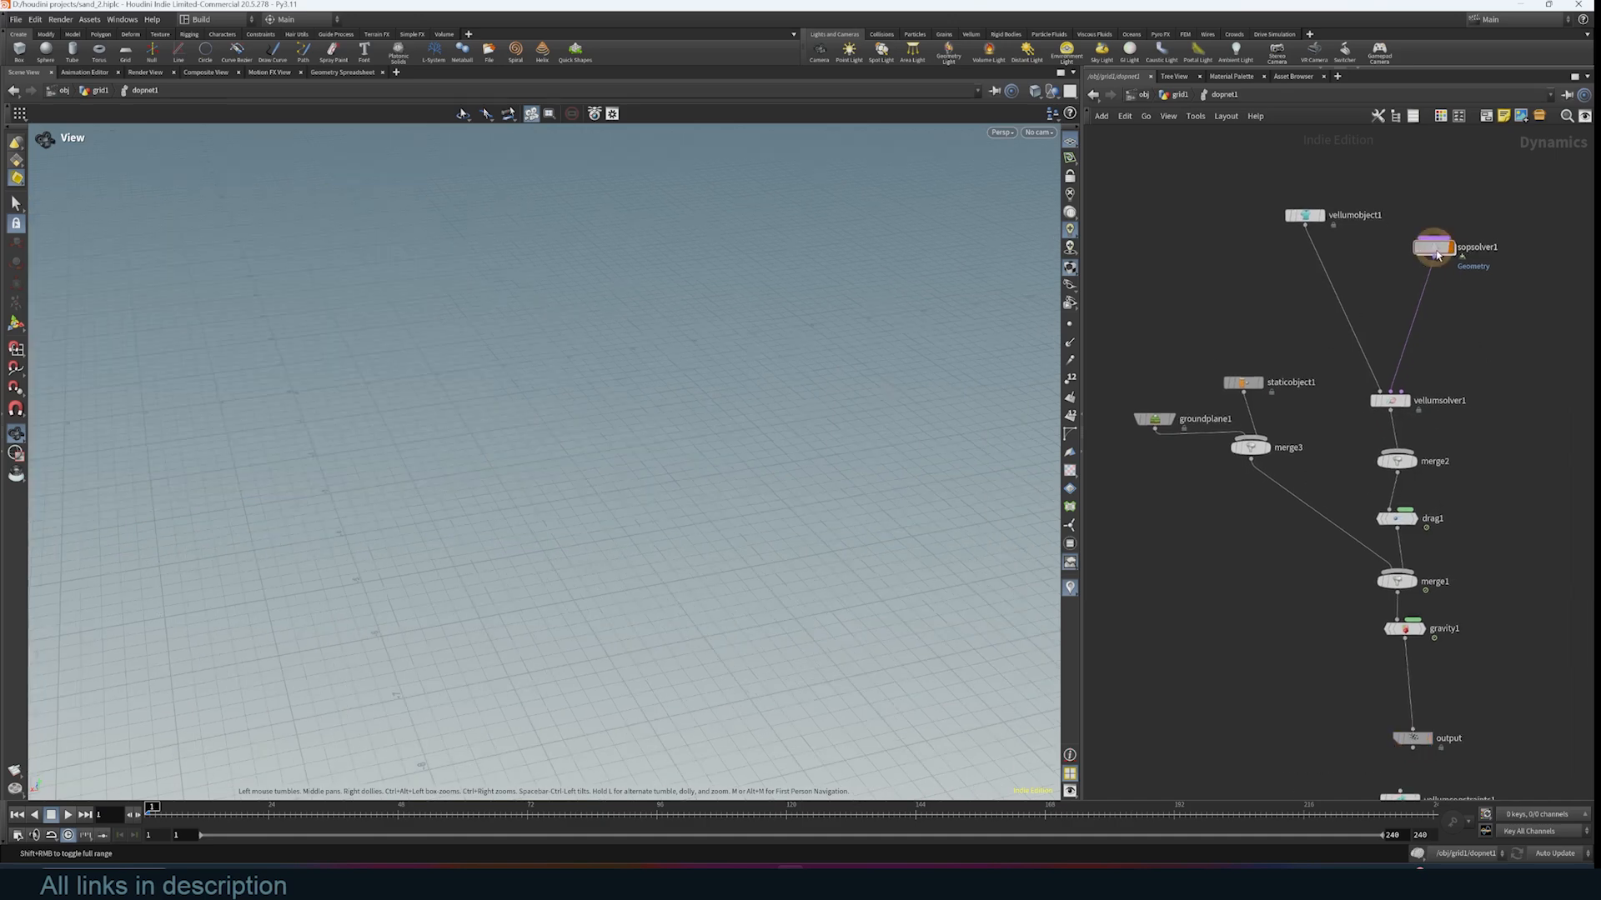
double_click(1427, 249)
click(1262, 207)
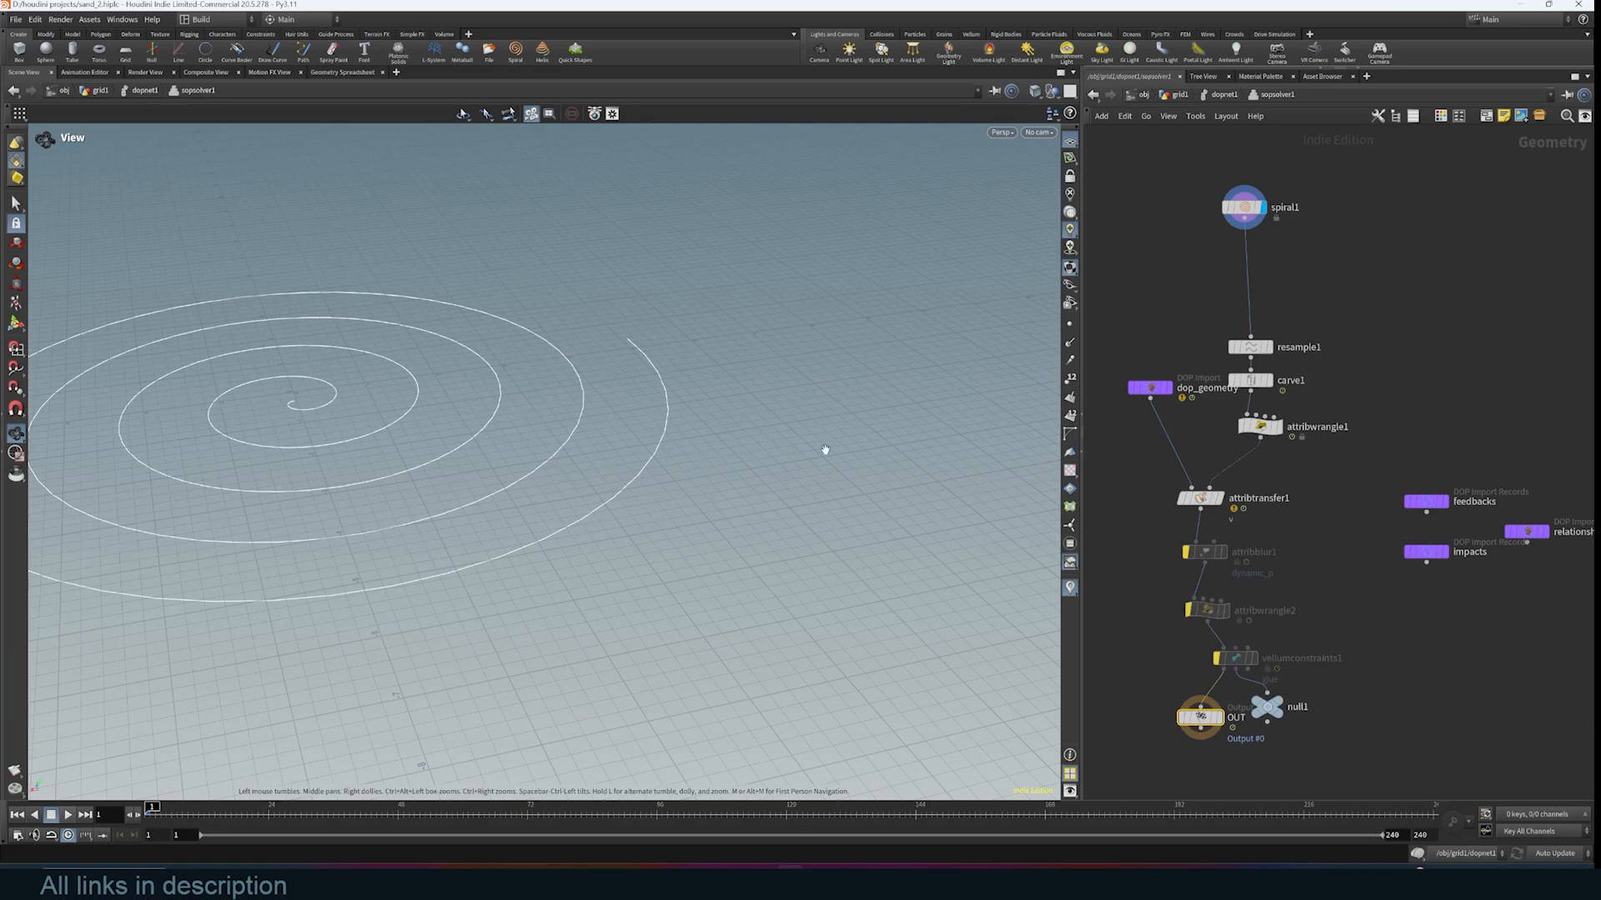
Return to the grid1 network and view the branch from dopnet1 through filecache1 to the USD exports
click(1222, 94)
click(1178, 94)
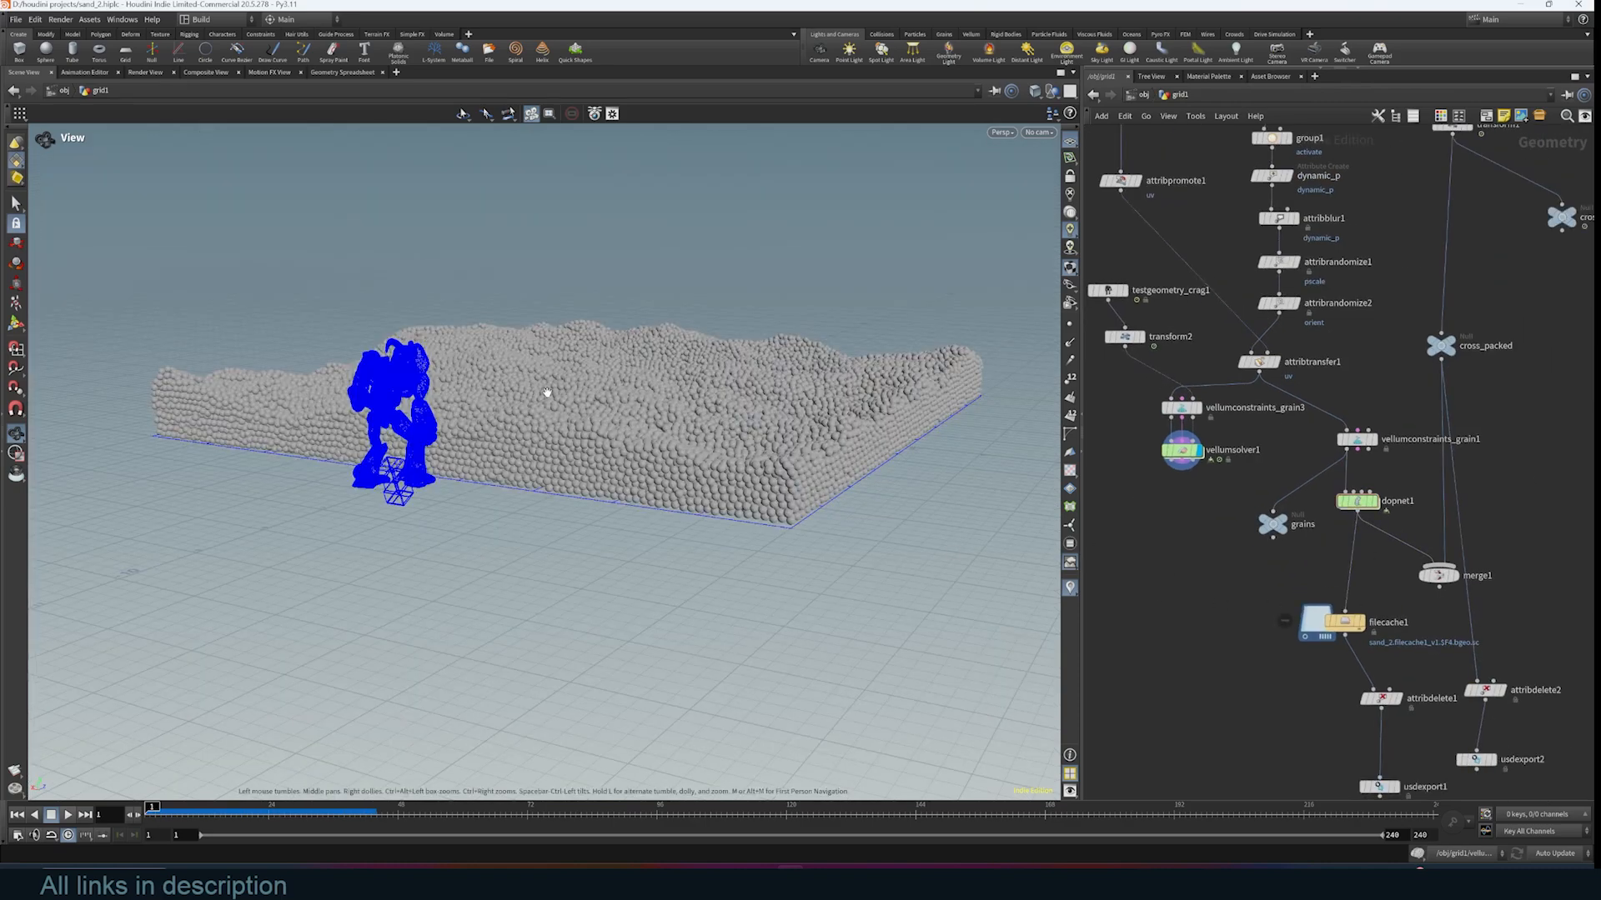
scroll(1241, 591, up, 2)
middle_drag(1242, 591, 1144, 513)
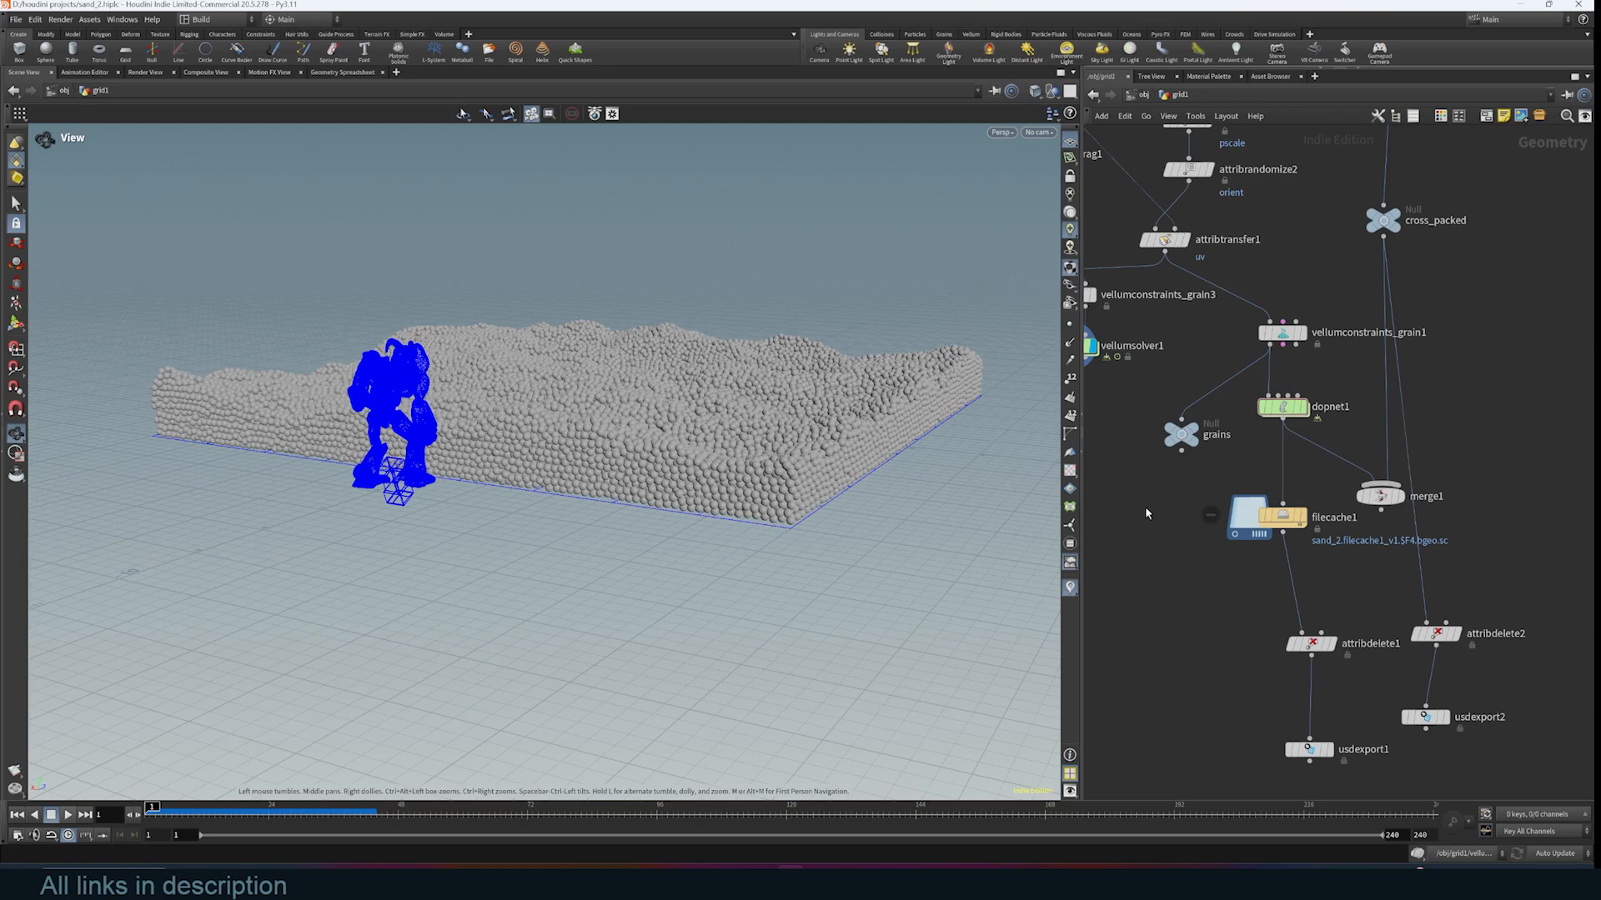